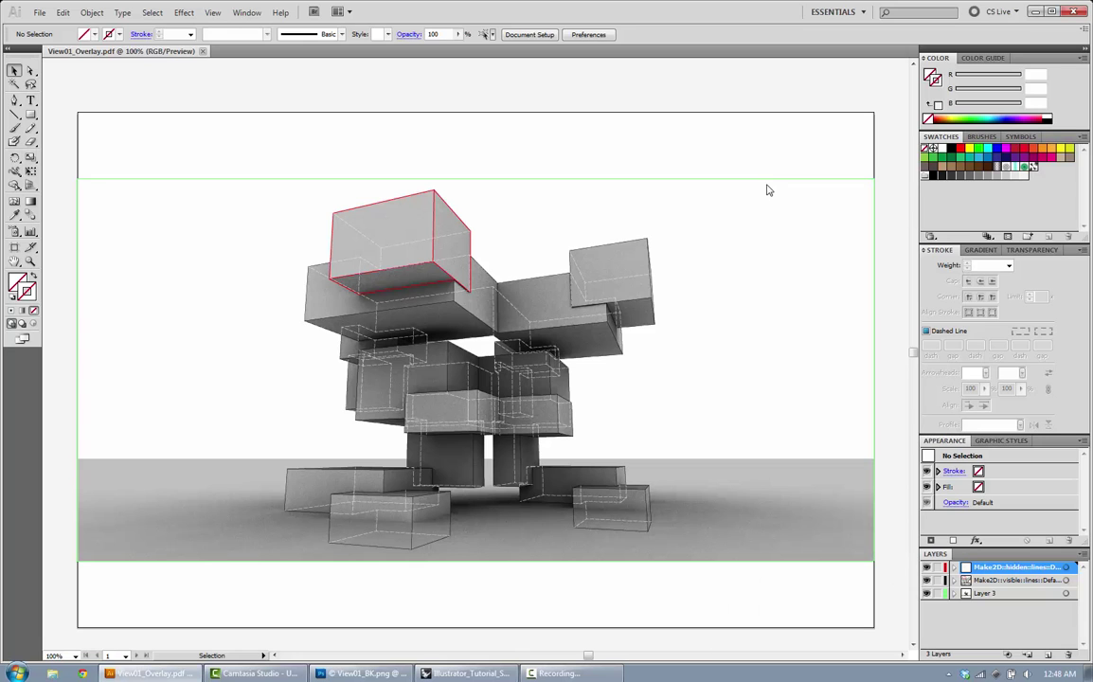
- Select the placed render image on the canvas, then deselect it
click(765, 185)
click(760, 161)
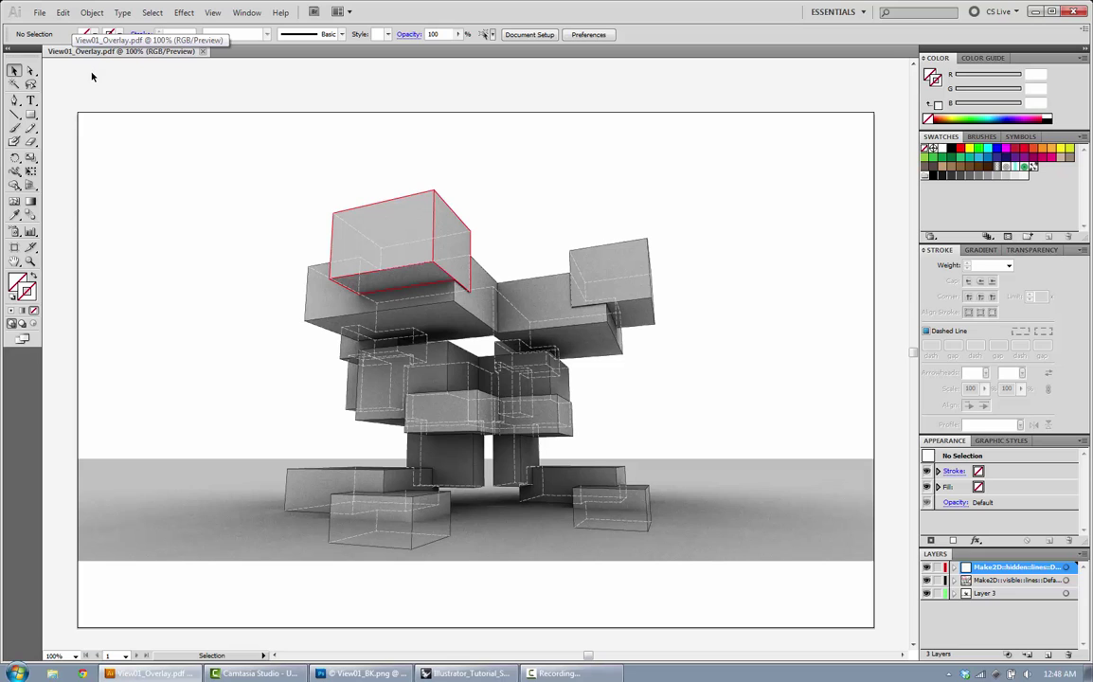
scroll(435, 305, down, 1)
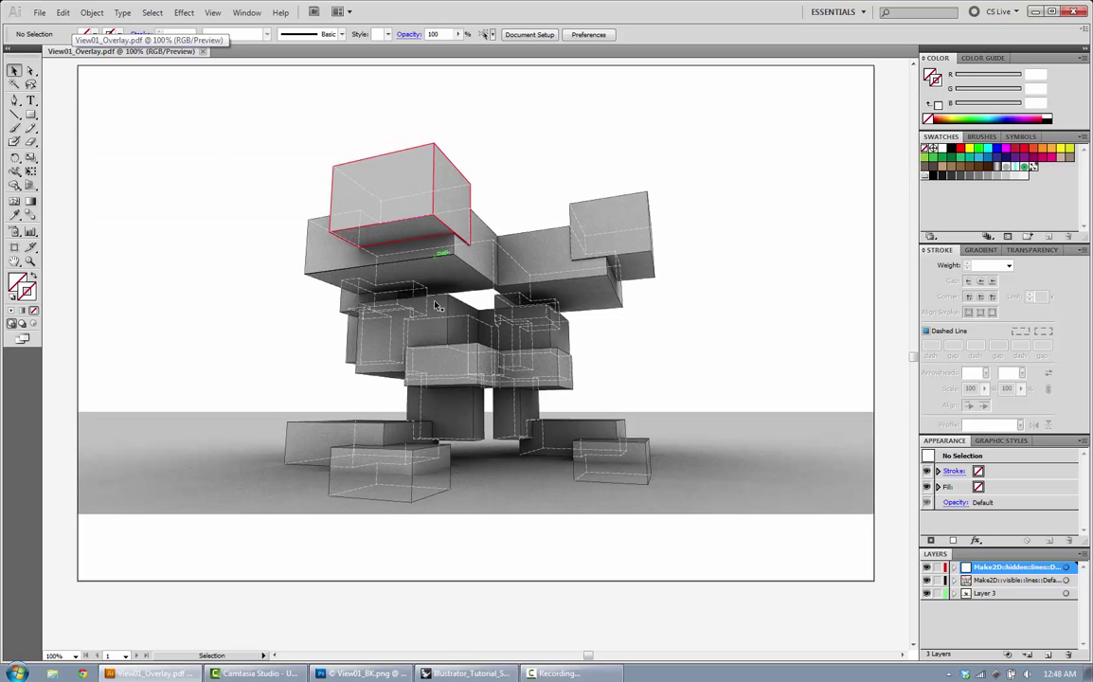
scroll(436, 305, up, 1)
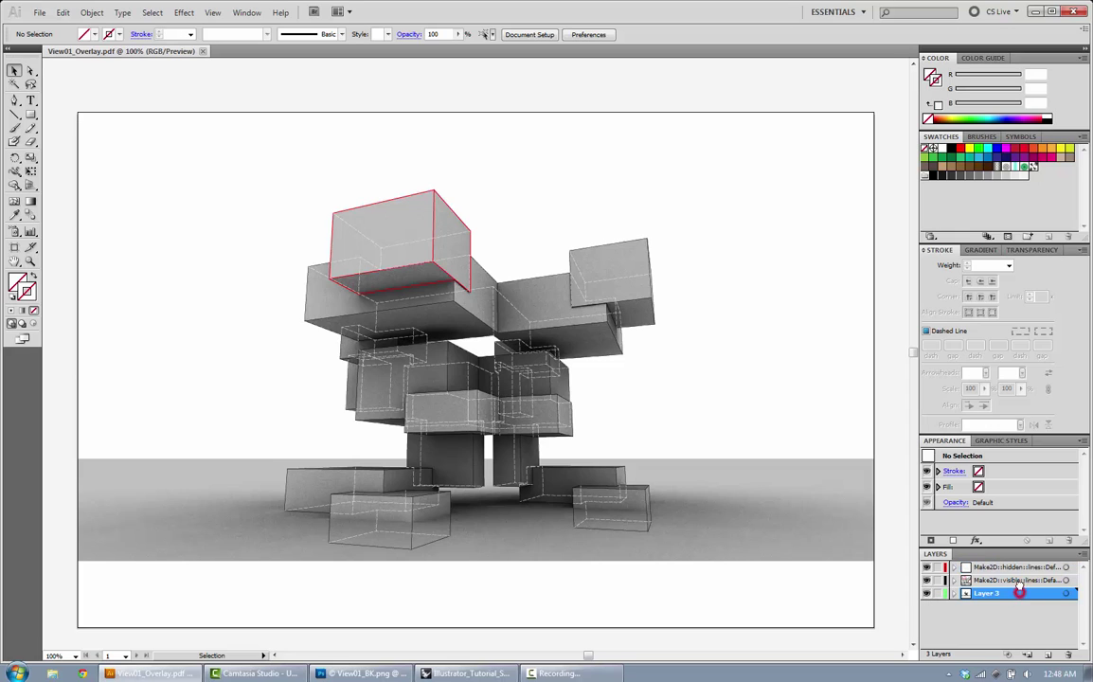
- Try different positions for Layer 3, moving it into and back out of the Make2D hidden-lines layer
click(1021, 594)
drag(1022, 594, 1018, 566)
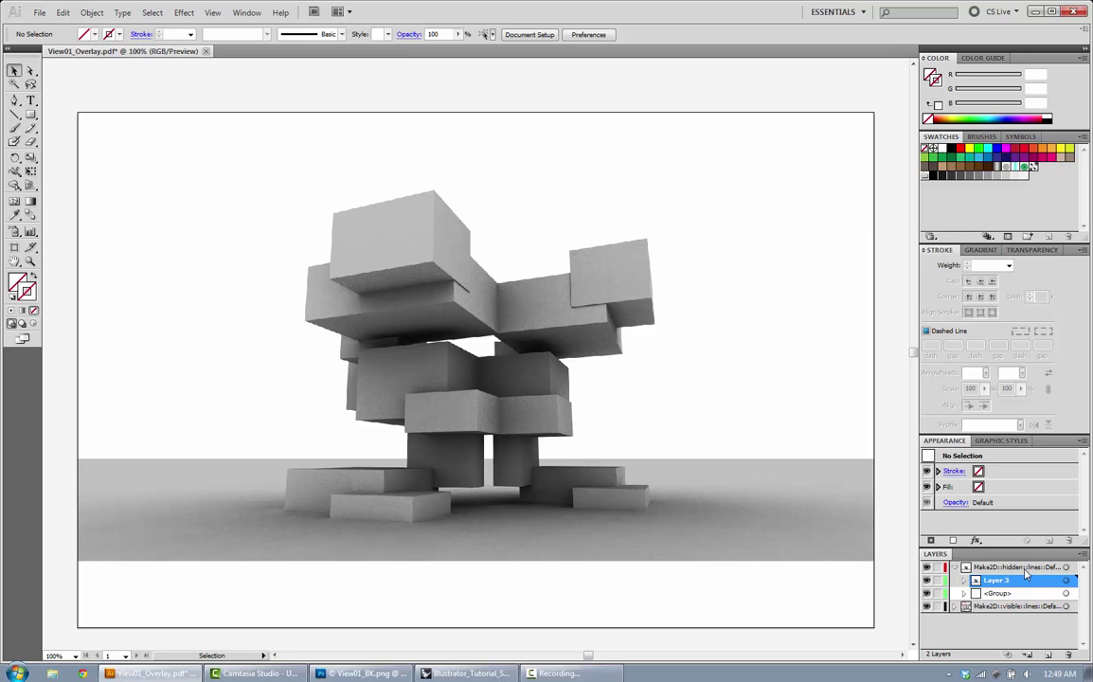
click(955, 566)
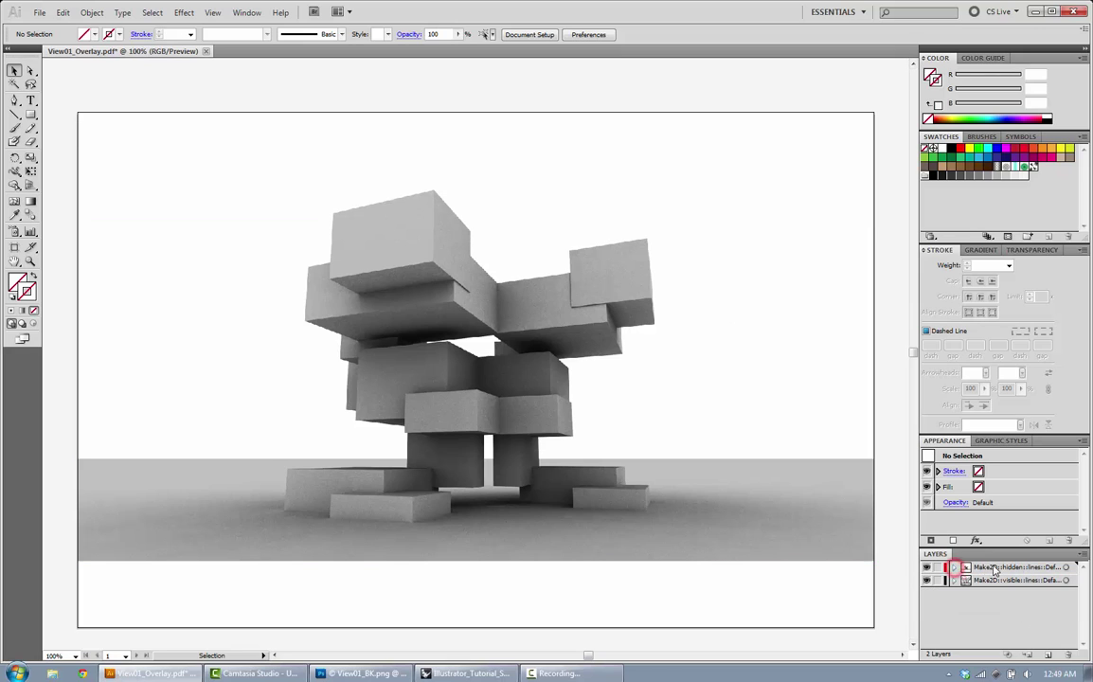
click(956, 567)
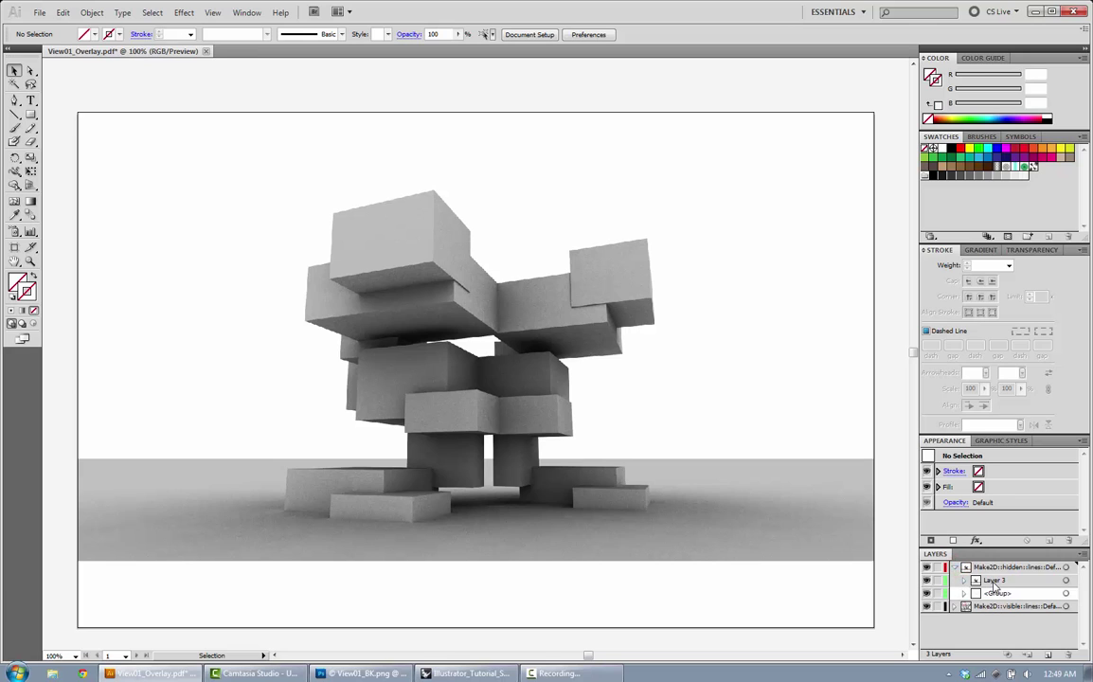
drag(994, 584, 986, 614)
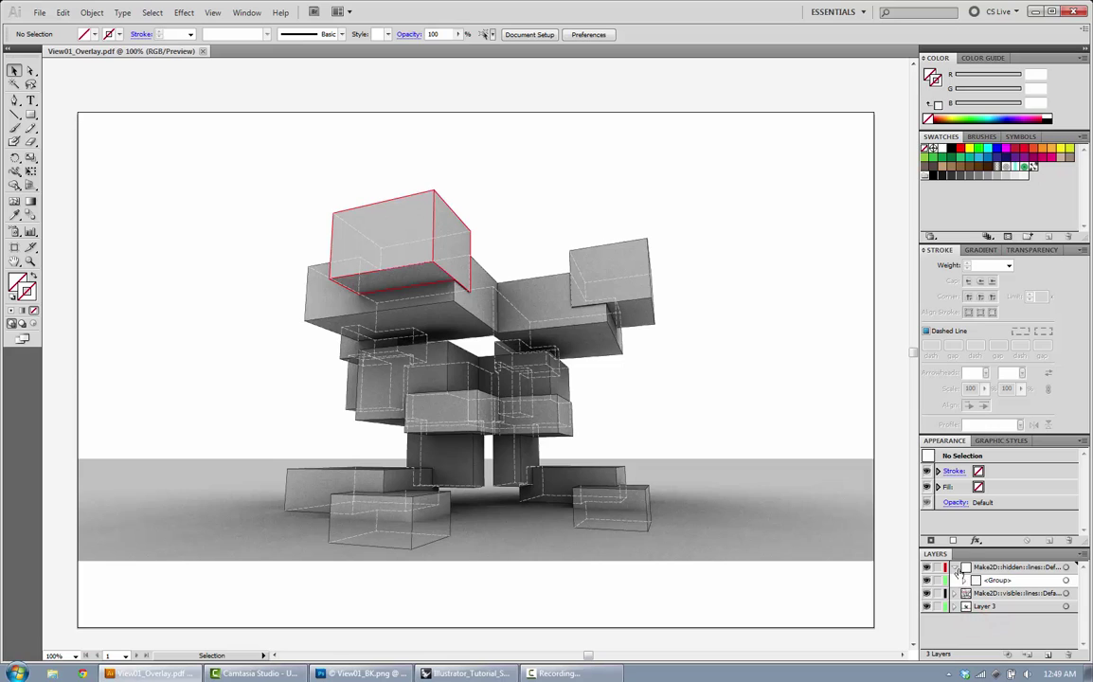
click(955, 566)
click(990, 593)
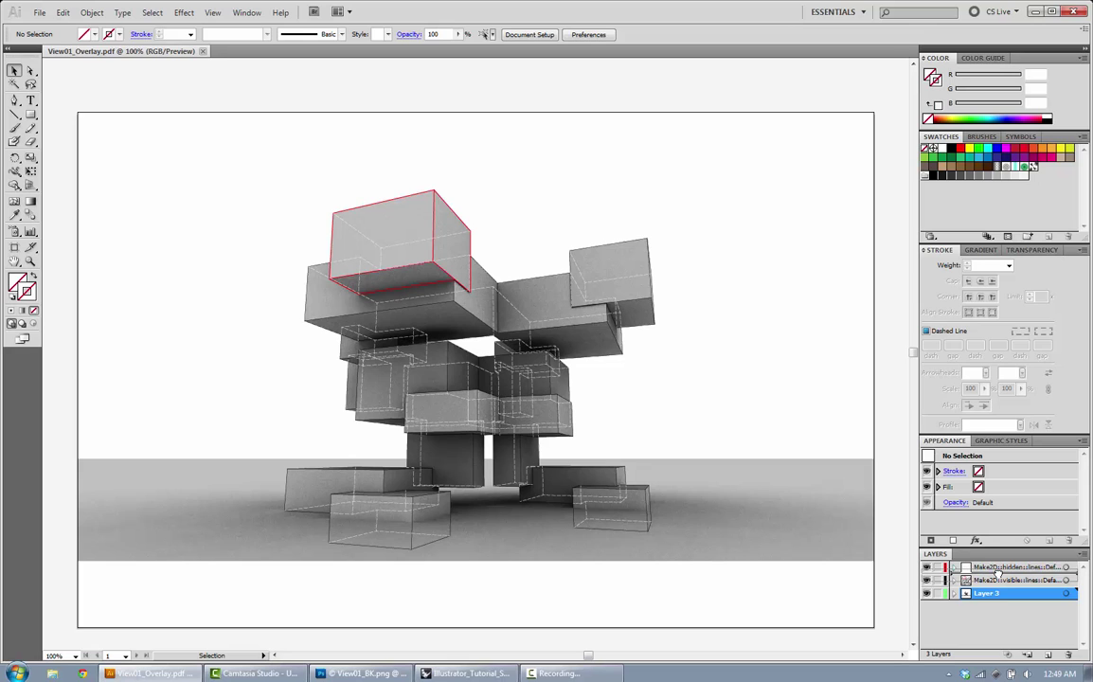
drag(998, 573, 988, 595)
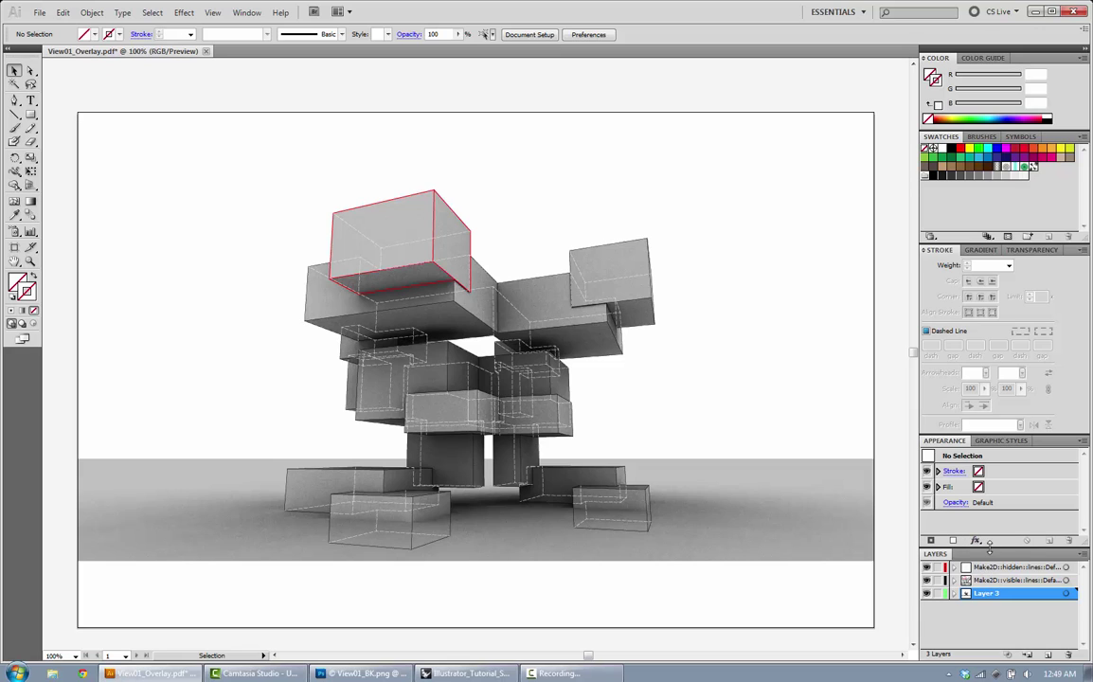
- Toggle visibility of the hidden-lines and visible-lines layers to tell them apart
drag(990, 544, 990, 530)
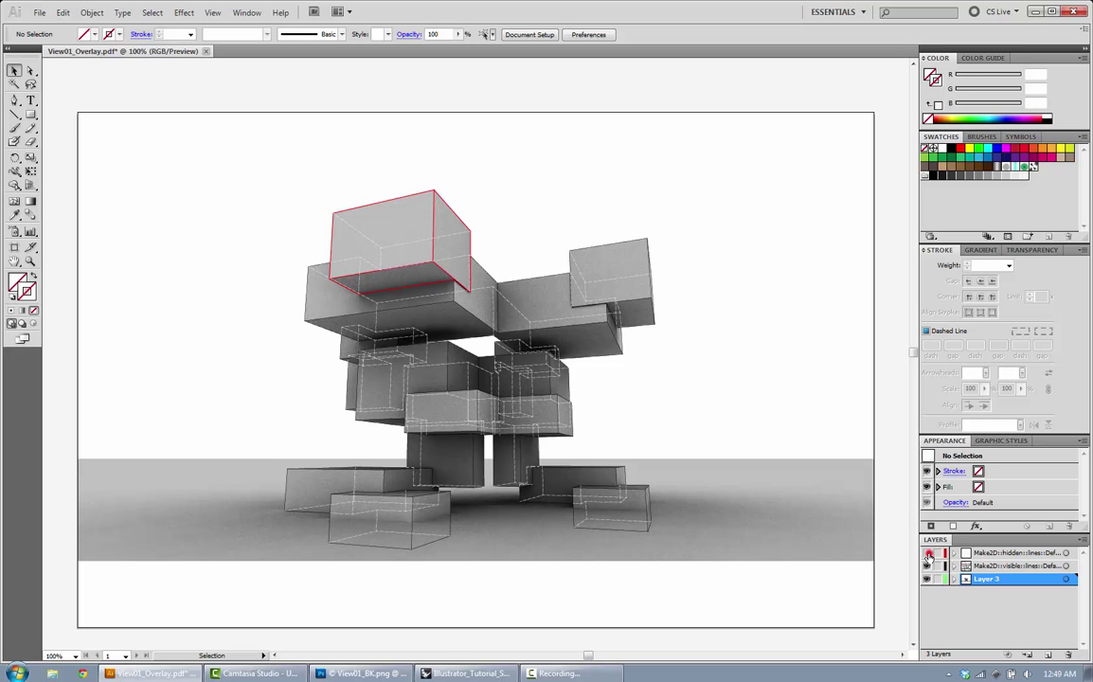
click(928, 553)
click(928, 554)
click(928, 567)
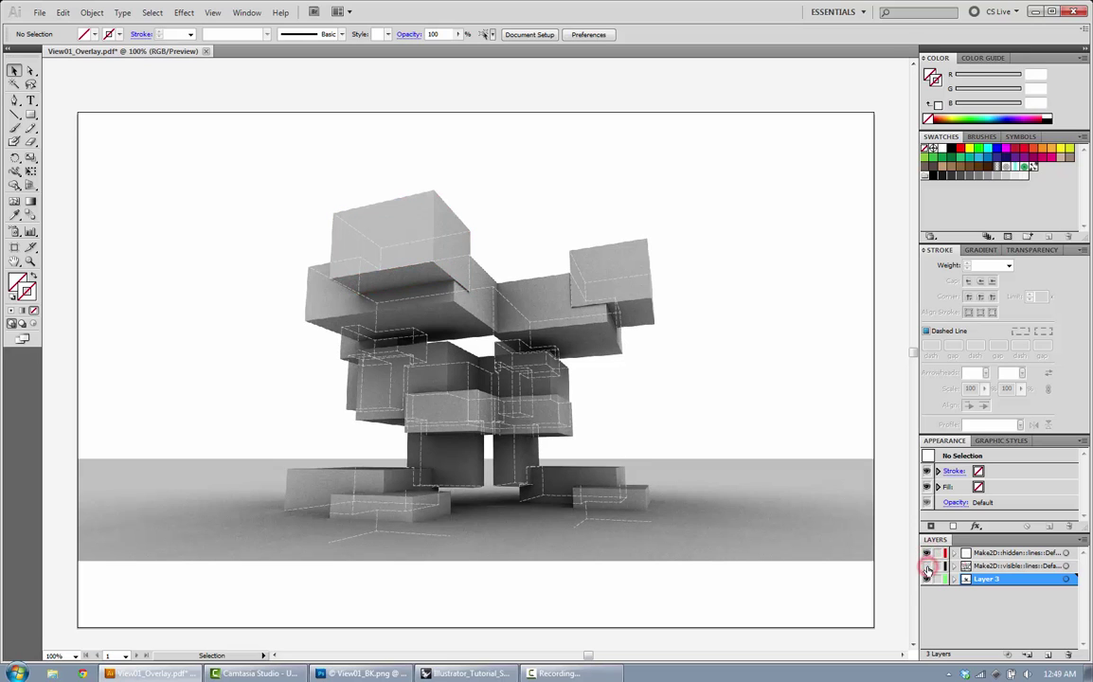
click(928, 567)
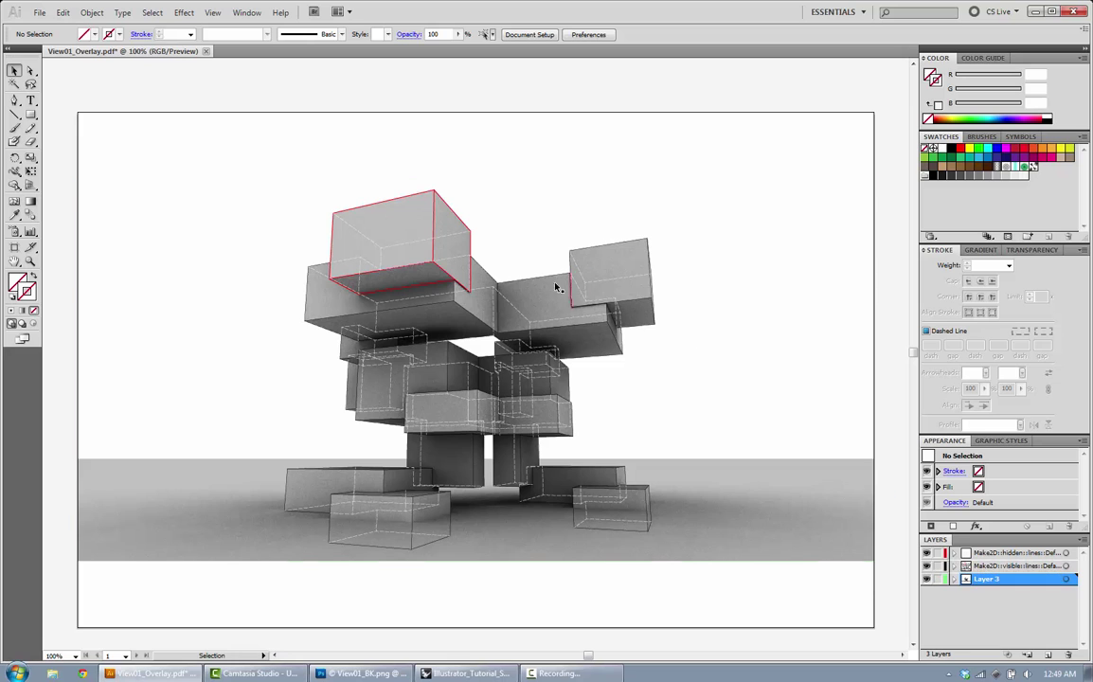
- Select the hidden-lines group, visible-lines group and background image on the canvas to identify each layer's content
click(512, 300)
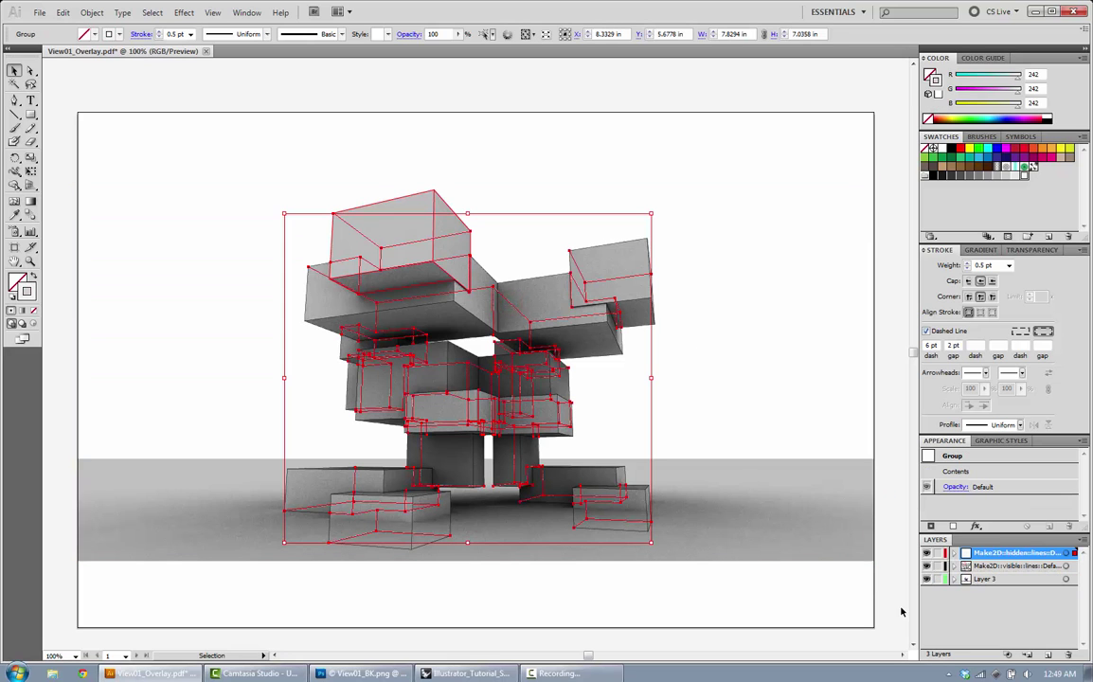
click(796, 607)
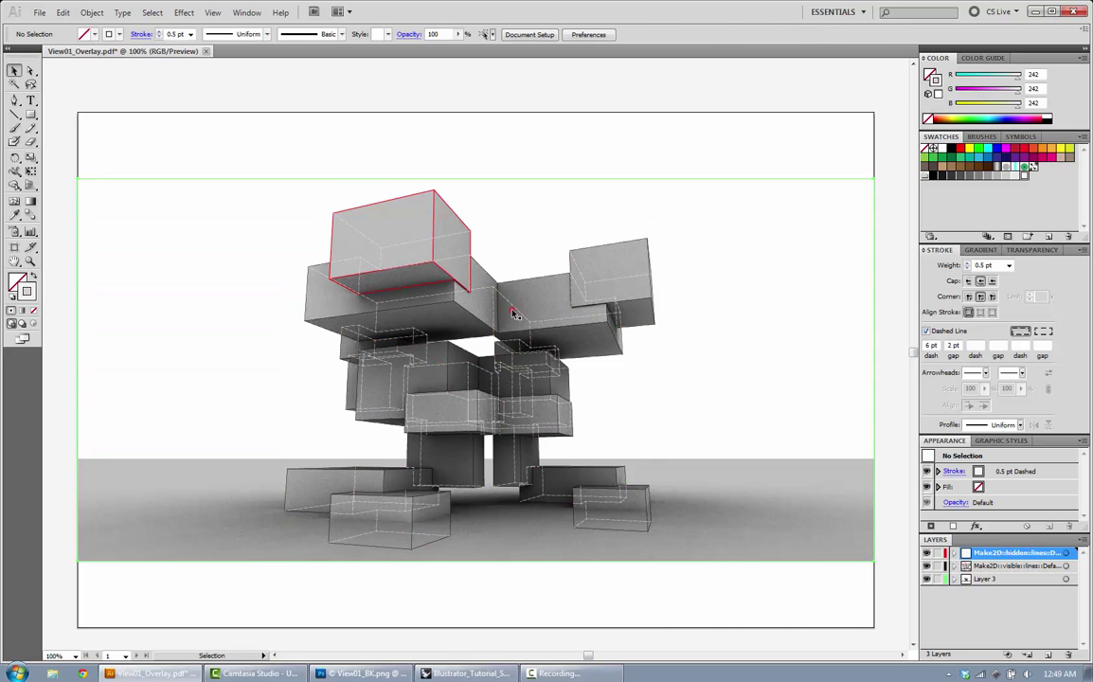
click(513, 313)
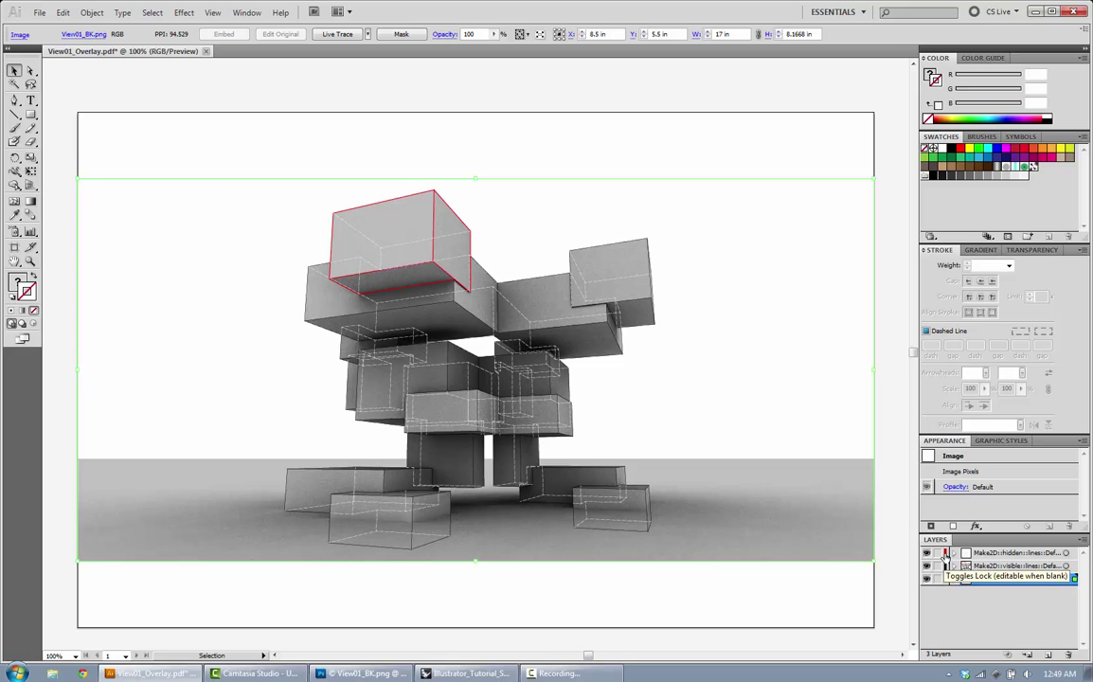
click(542, 142)
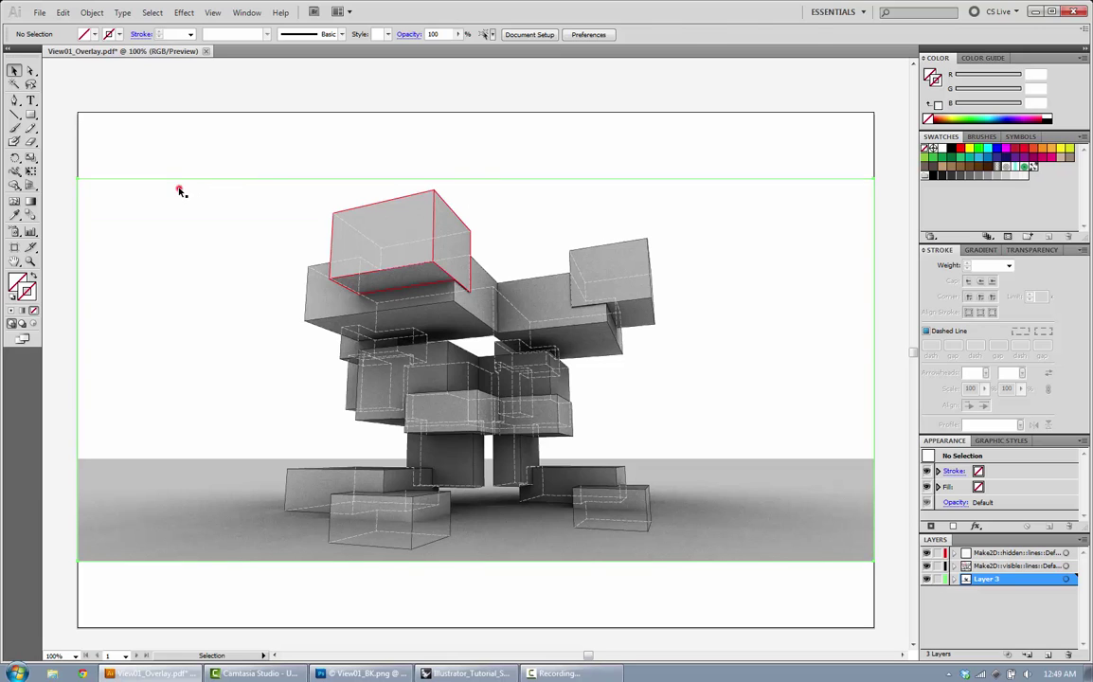
click(180, 190)
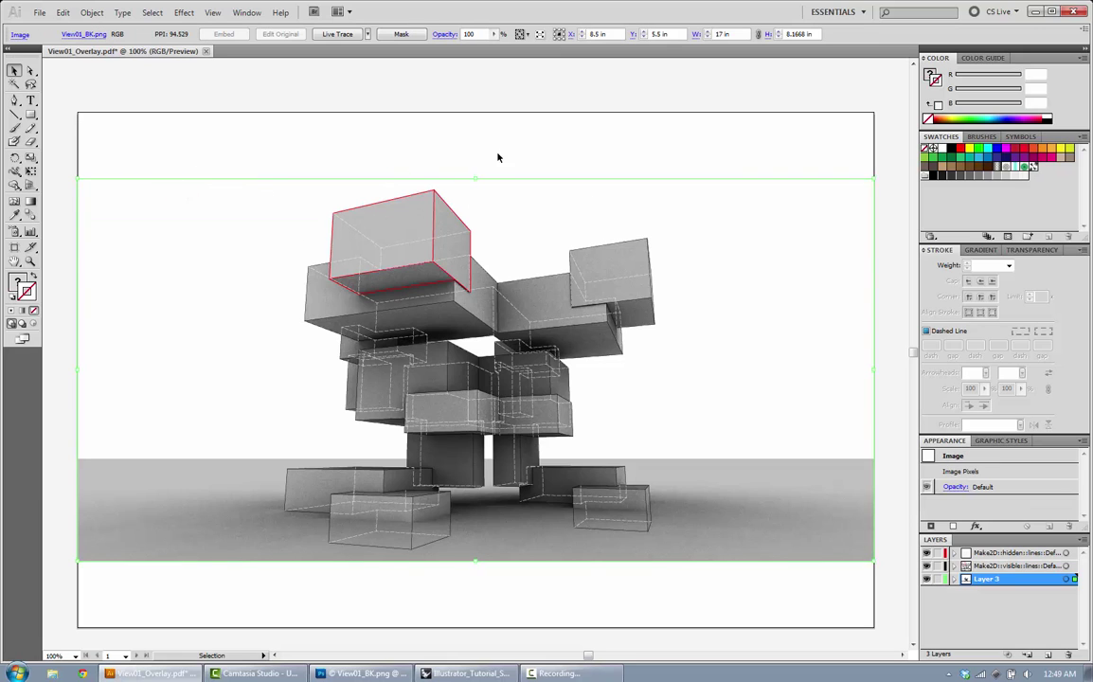
click(614, 281)
click(614, 281)
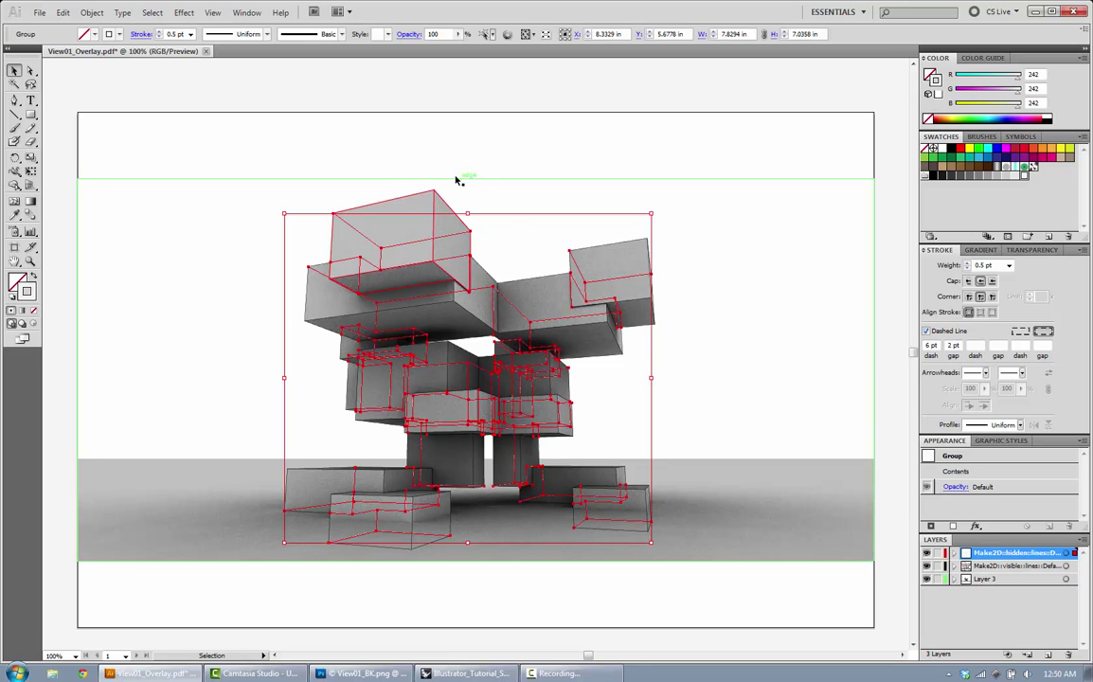
click(309, 295)
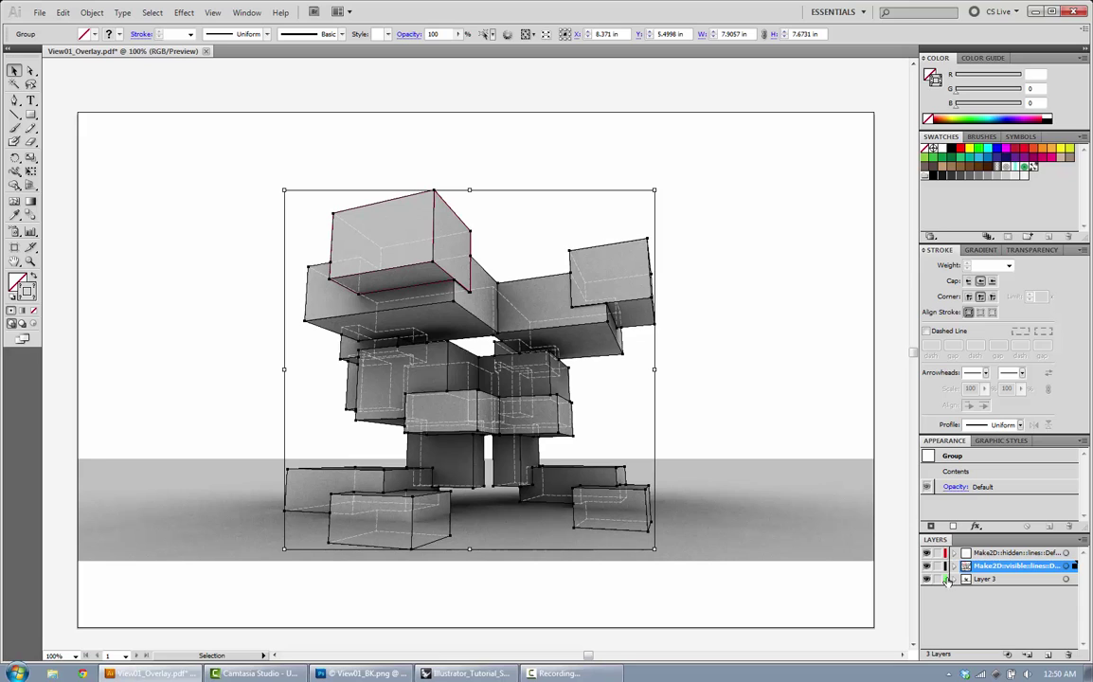
click(735, 142)
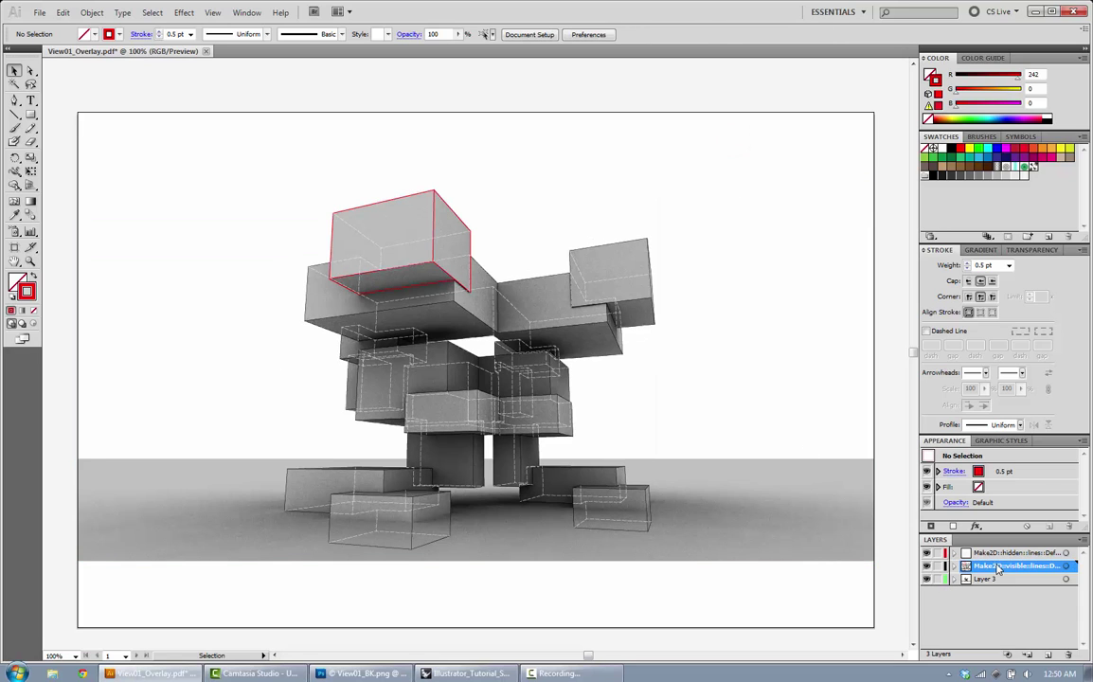
click(514, 310)
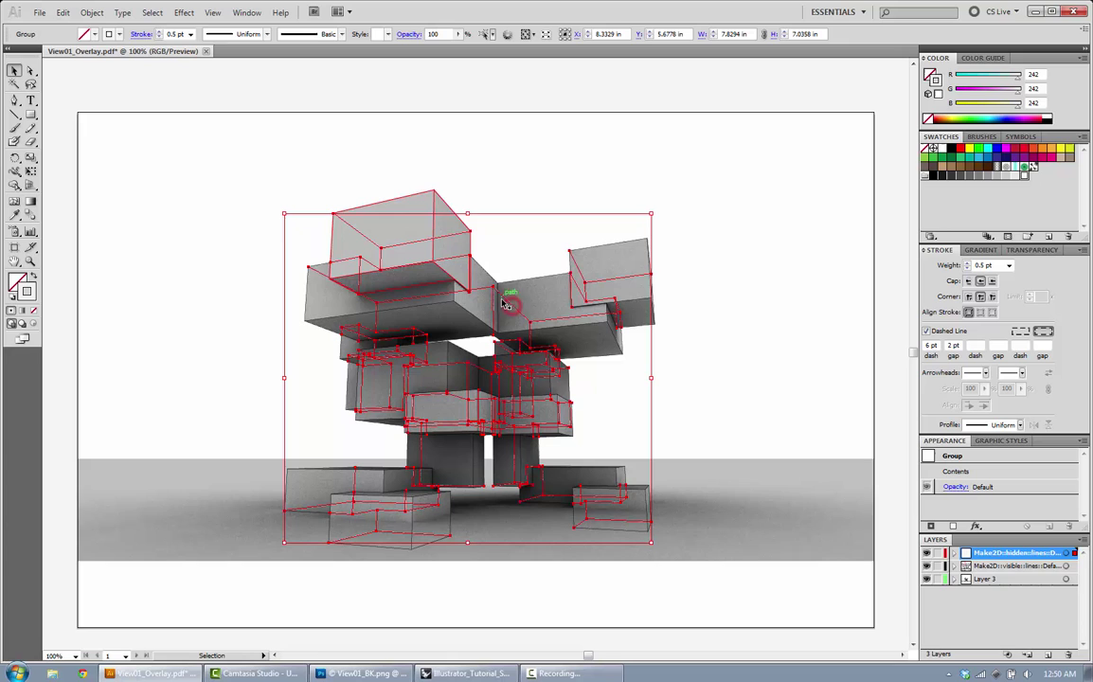
click(518, 187)
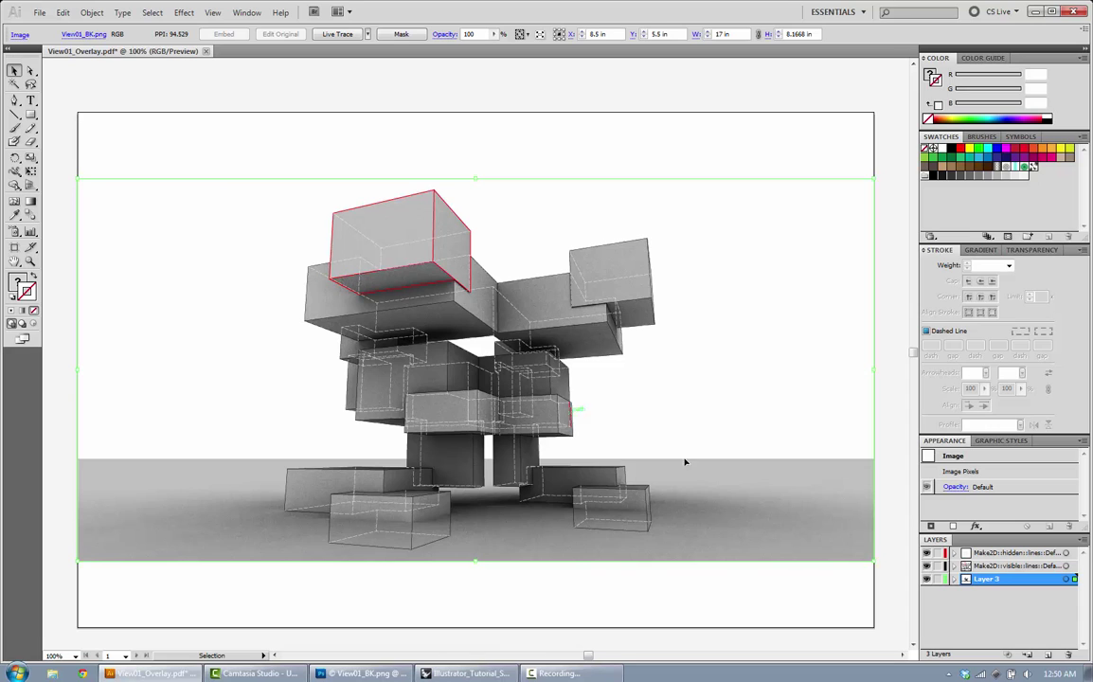
- Move the Make2D hidden-lines layer below the visible-lines layer
click(978, 553)
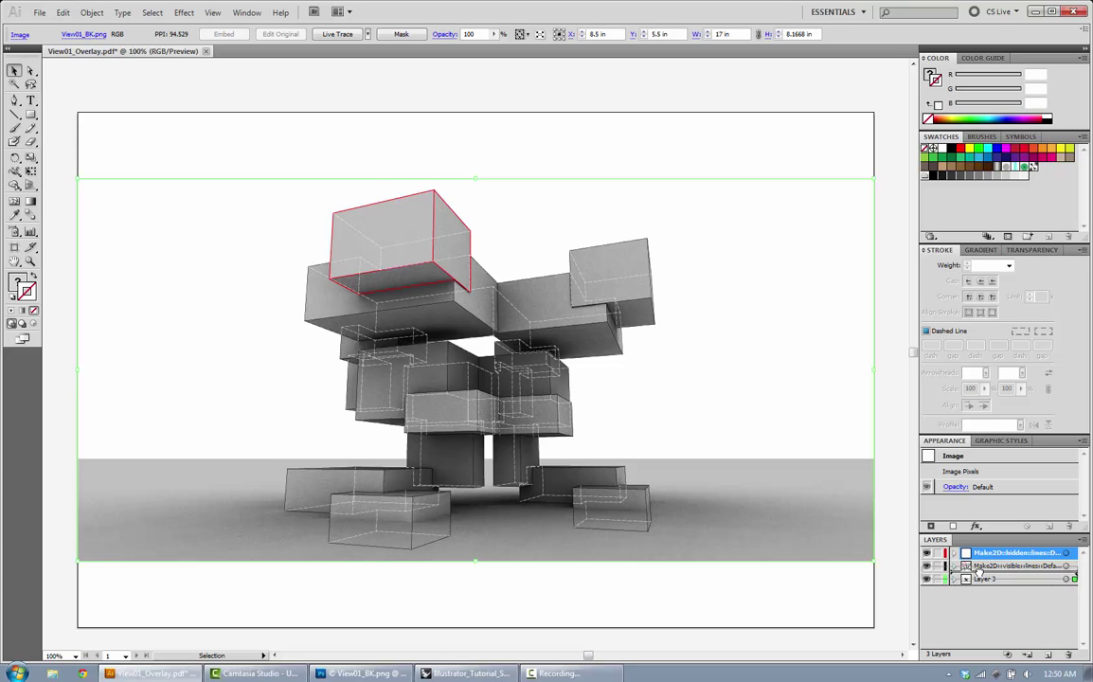
drag(978, 567, 978, 571)
click(981, 579)
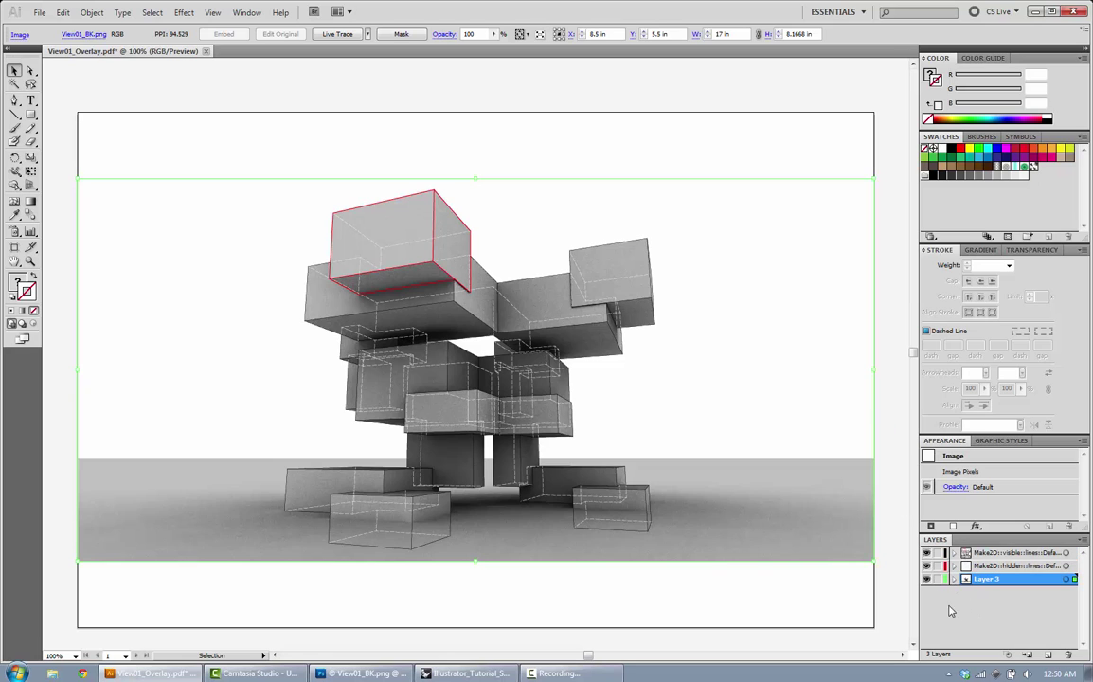
click(951, 611)
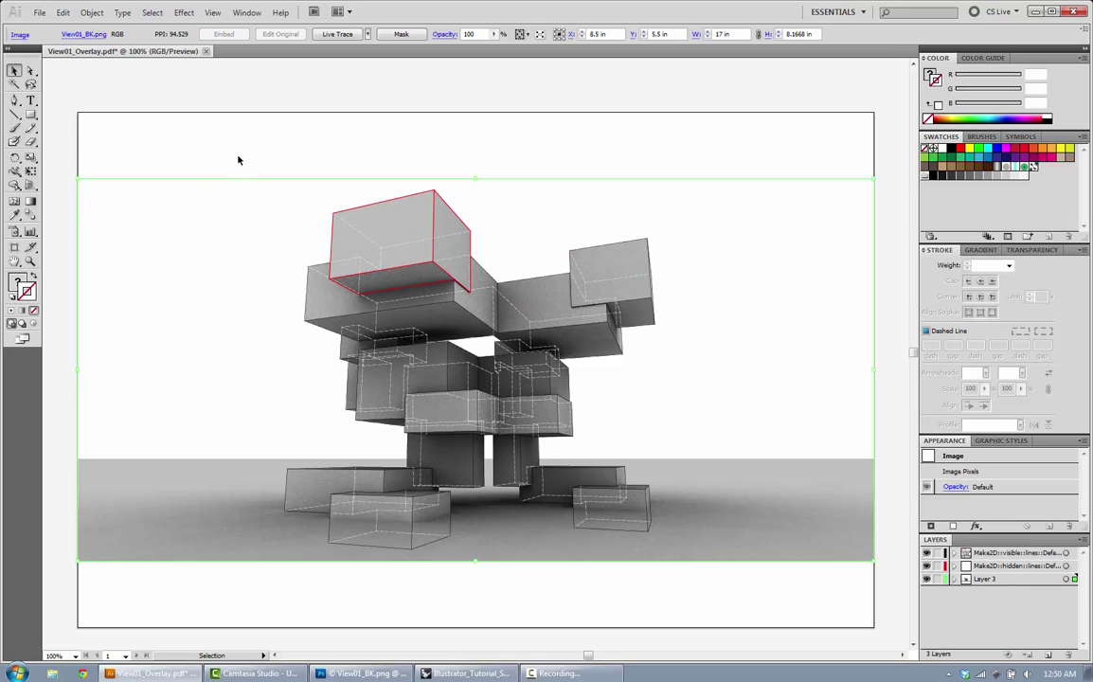
- Lock Layer 3, then add a new layer named 'Text' at the top of the stack
click(938, 579)
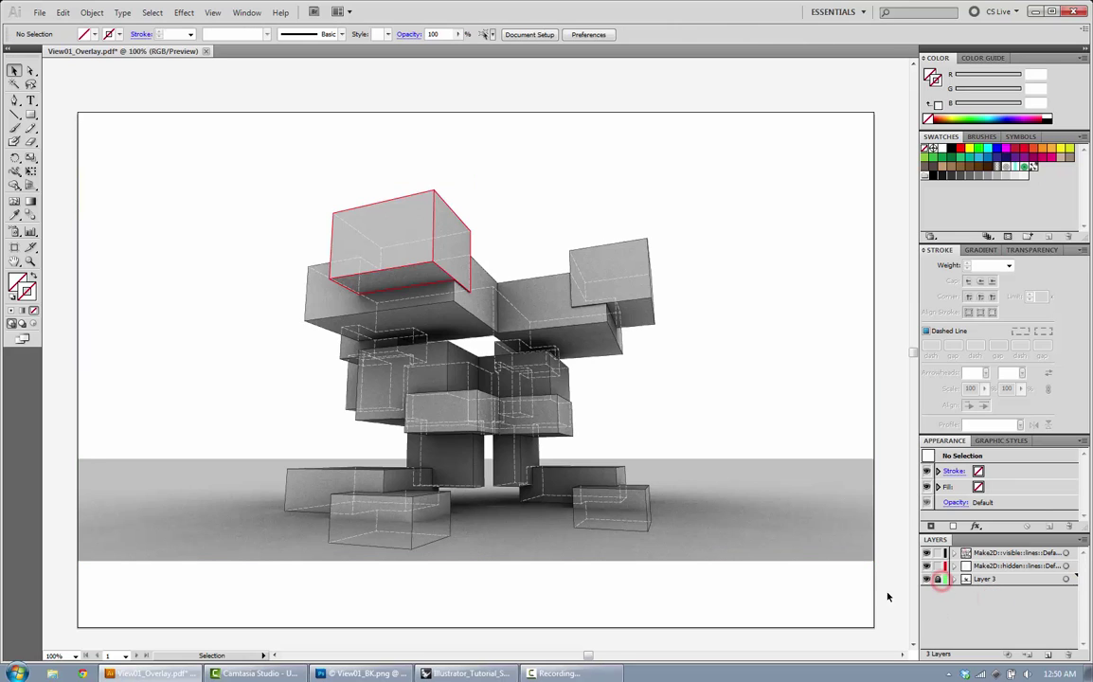
click(849, 590)
click(1047, 656)
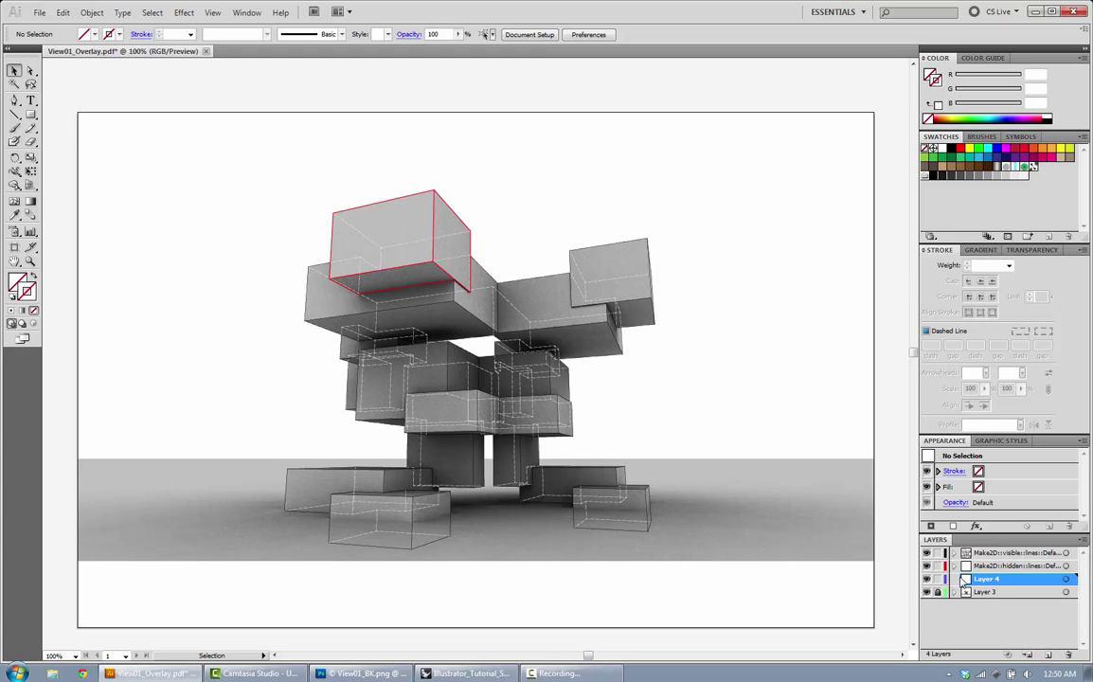
double_click(985, 580)
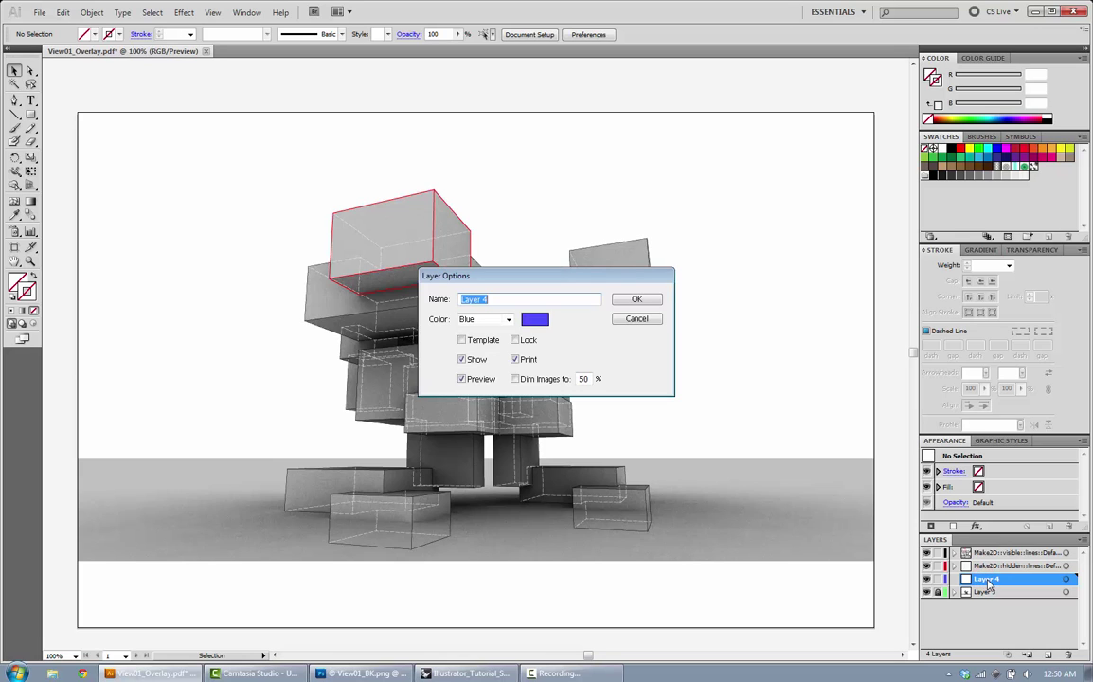
text(Text)
click(636, 299)
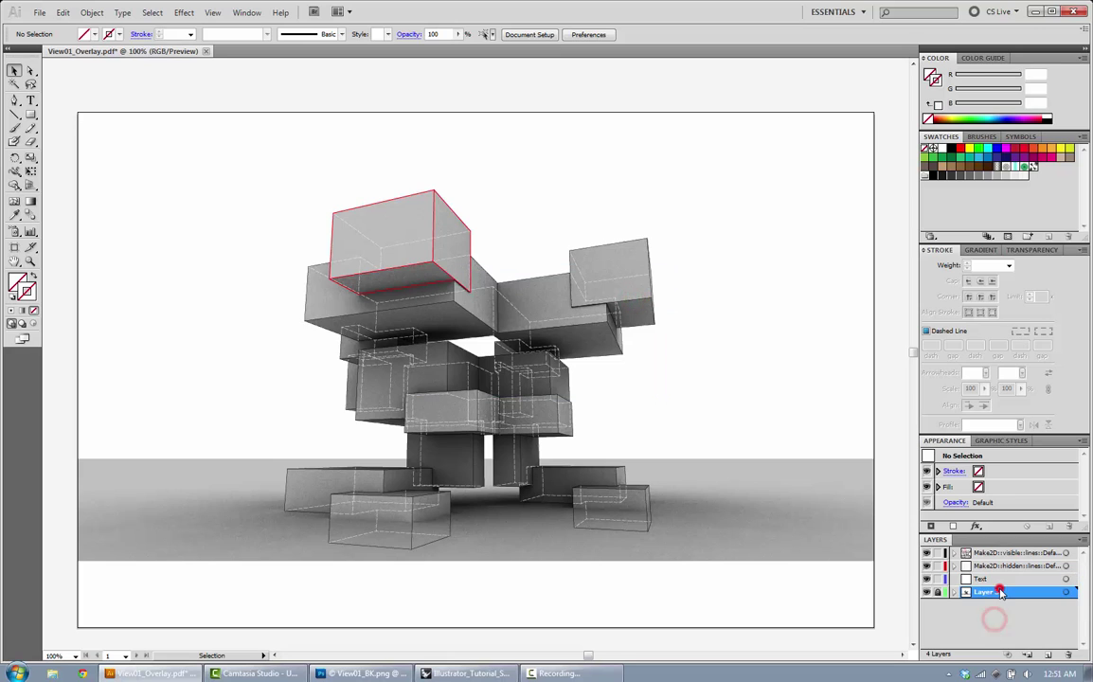
click(982, 580)
drag(982, 580, 982, 552)
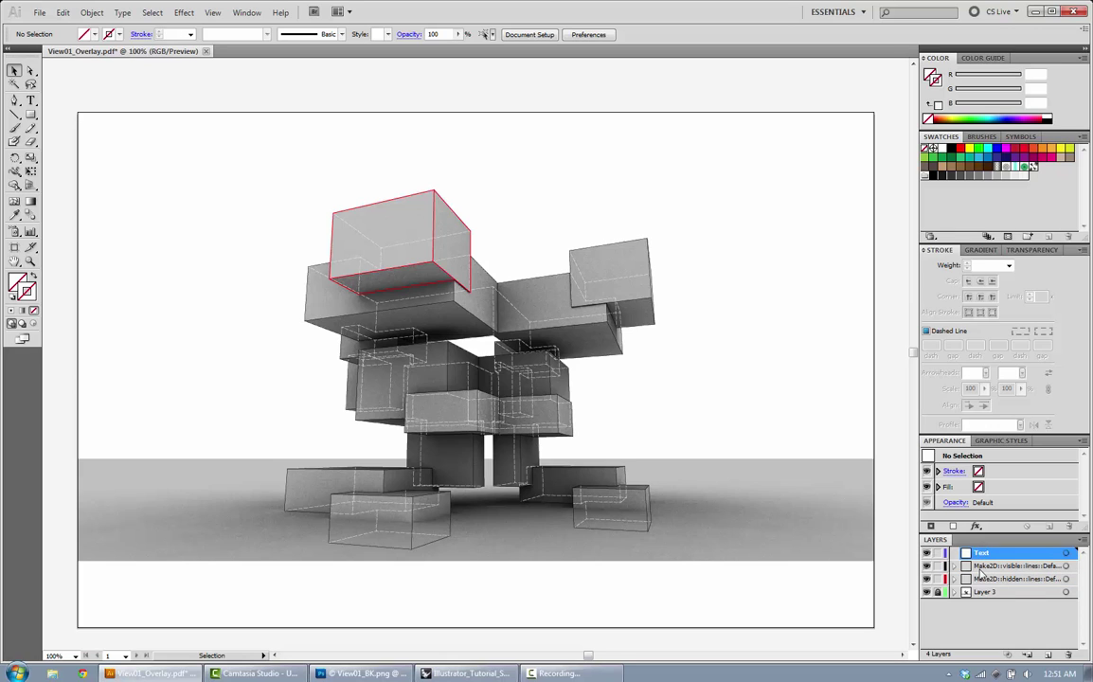
click(984, 612)
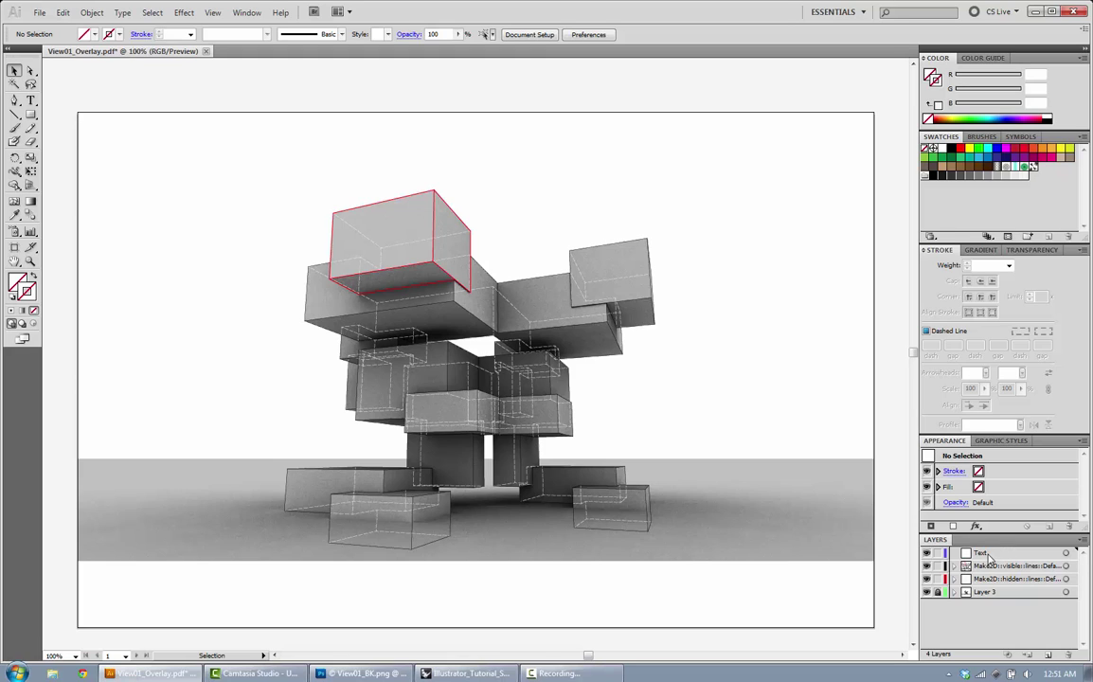
- Lock both the Make2D visible-lines and hidden-lines layers
click(938, 565)
click(938, 578)
drag(664, 336, 341, 279)
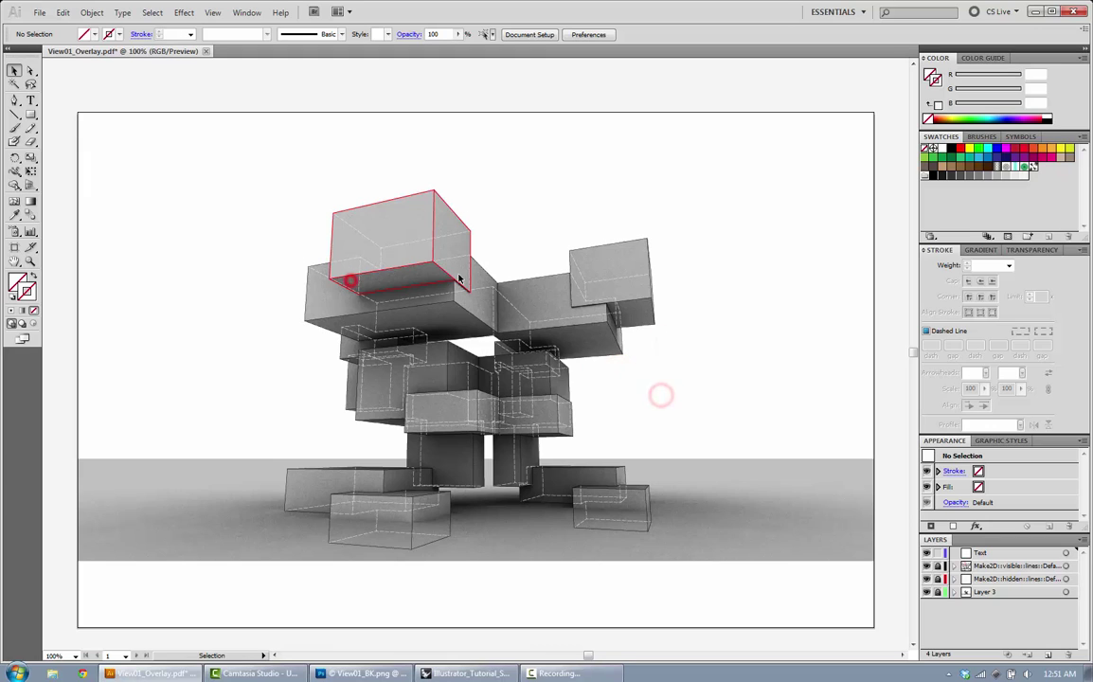
click(202, 210)
- Type a 'Volume 01' label at the upper left of the artboard with the Type tool
click(32, 102)
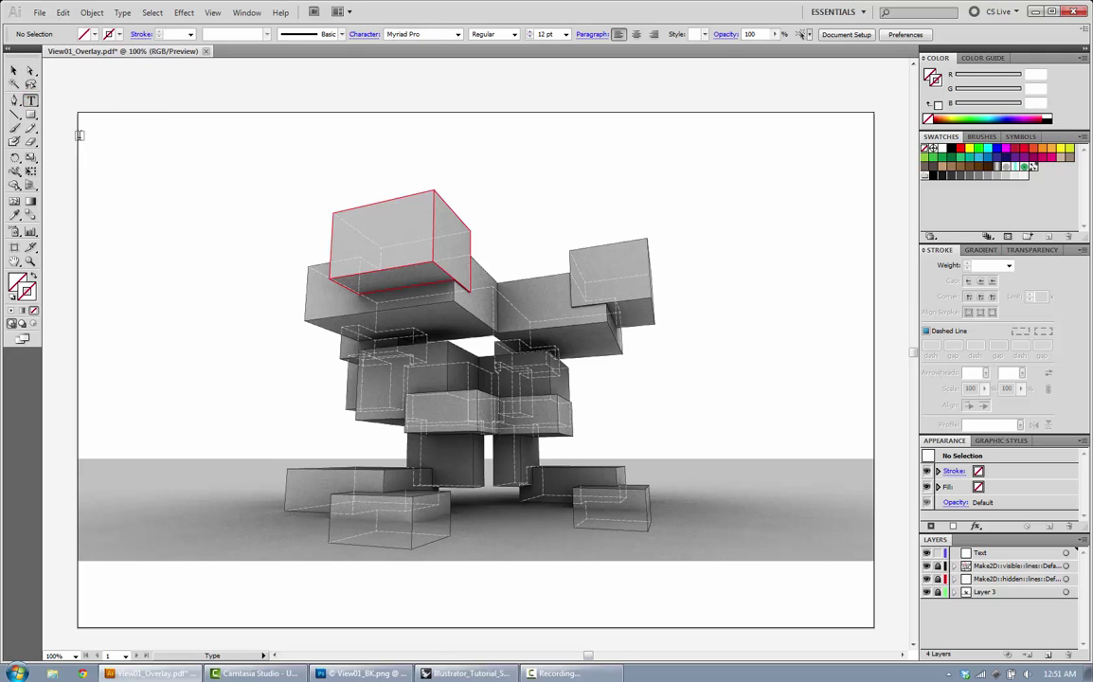
click(32, 102)
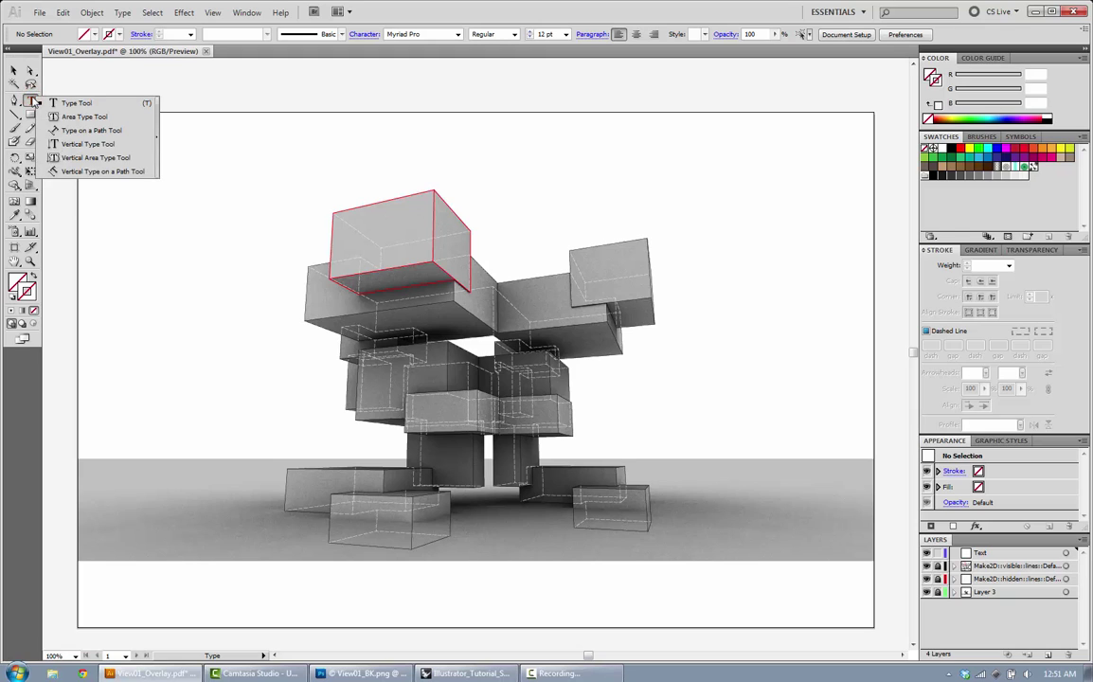
click(29, 104)
drag(27, 106, 66, 103)
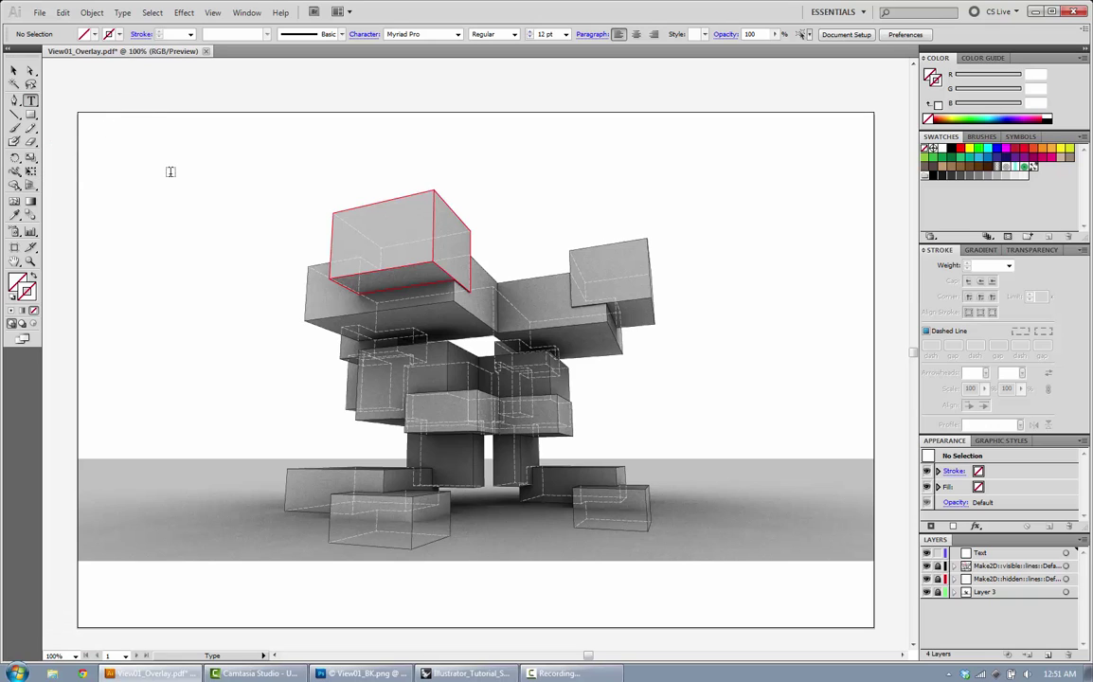
click(163, 171)
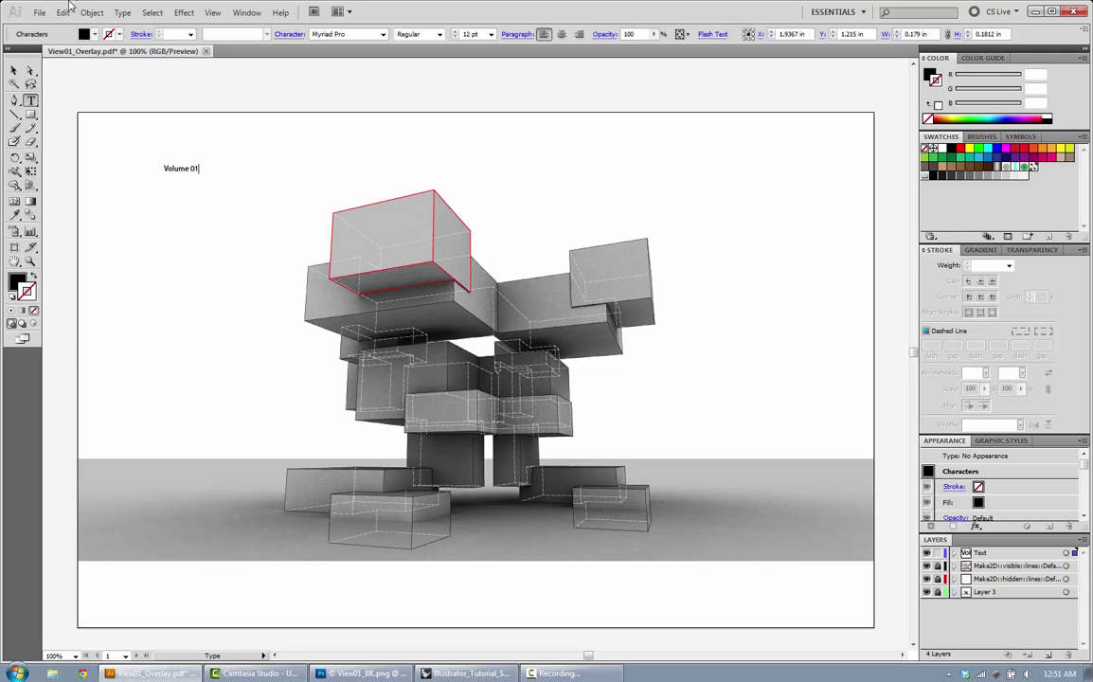
click(14, 70)
click(225, 200)
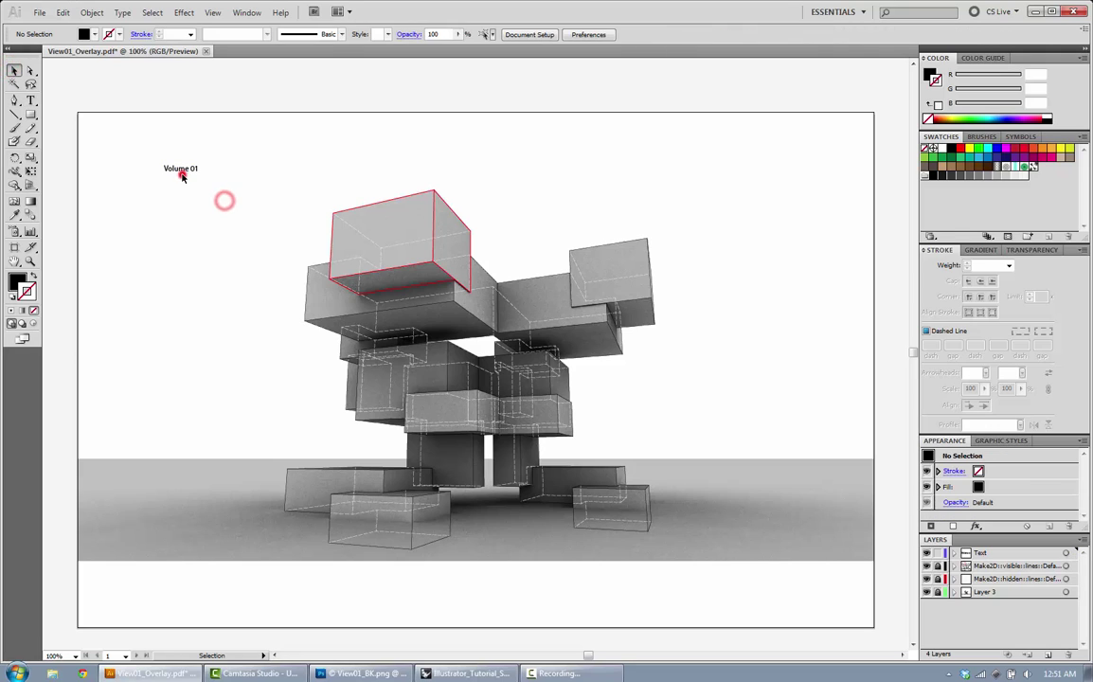
- Set the Volume 01 text to 24 pt from the font size list
click(176, 169)
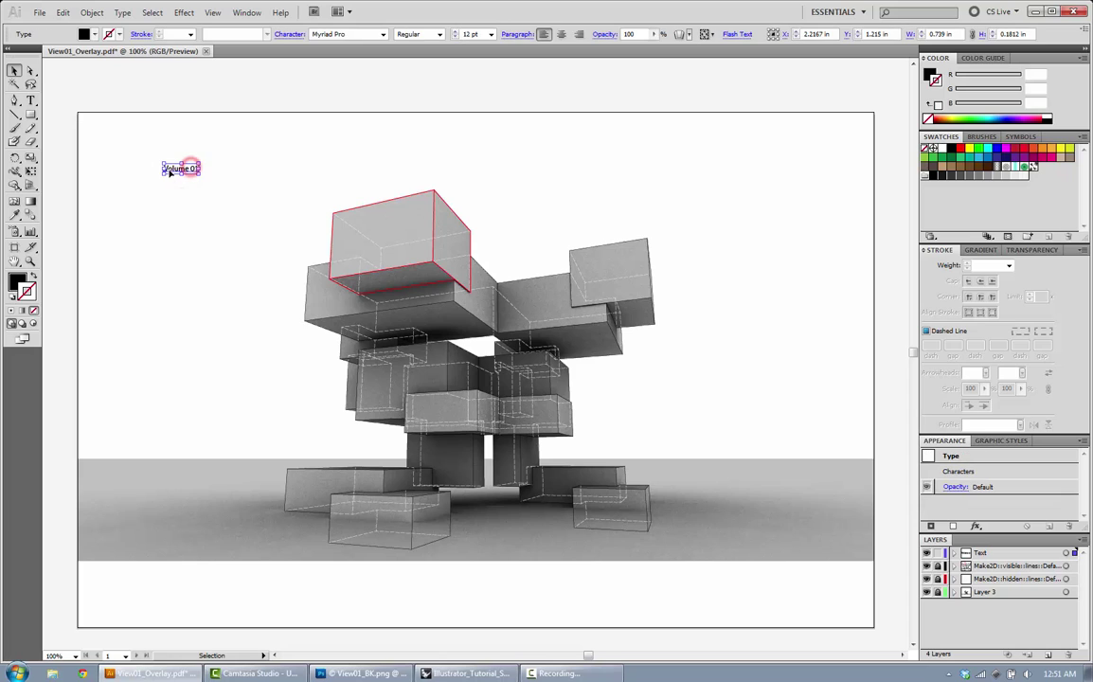
click(215, 237)
click(190, 172)
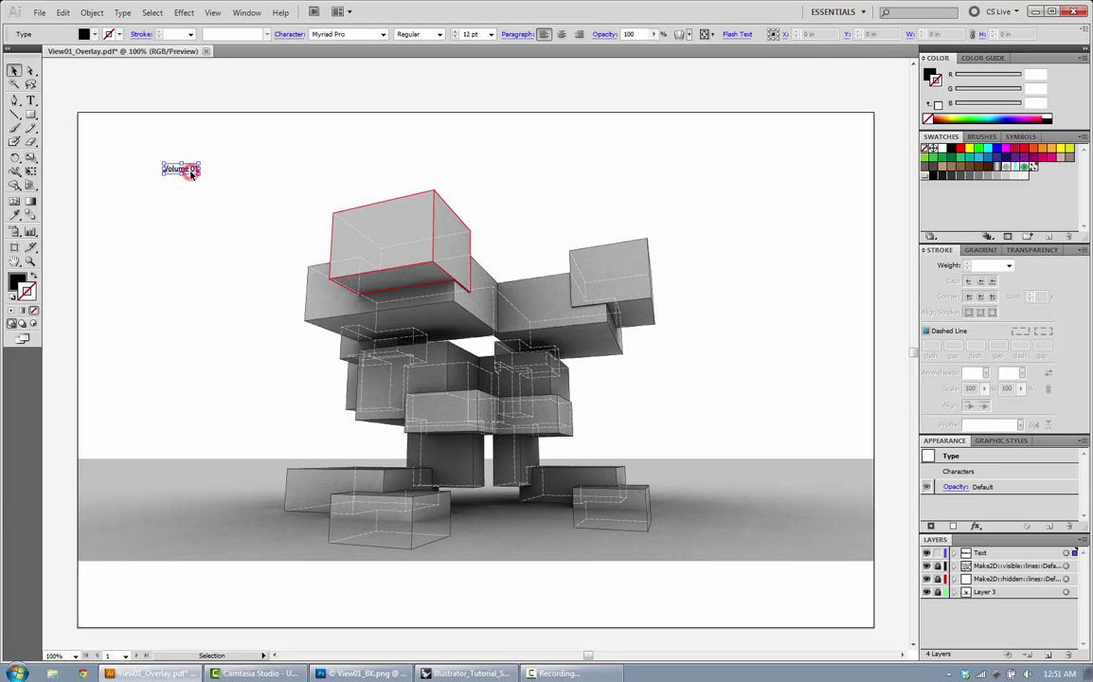
double_click(190, 169)
triple_click(184, 169)
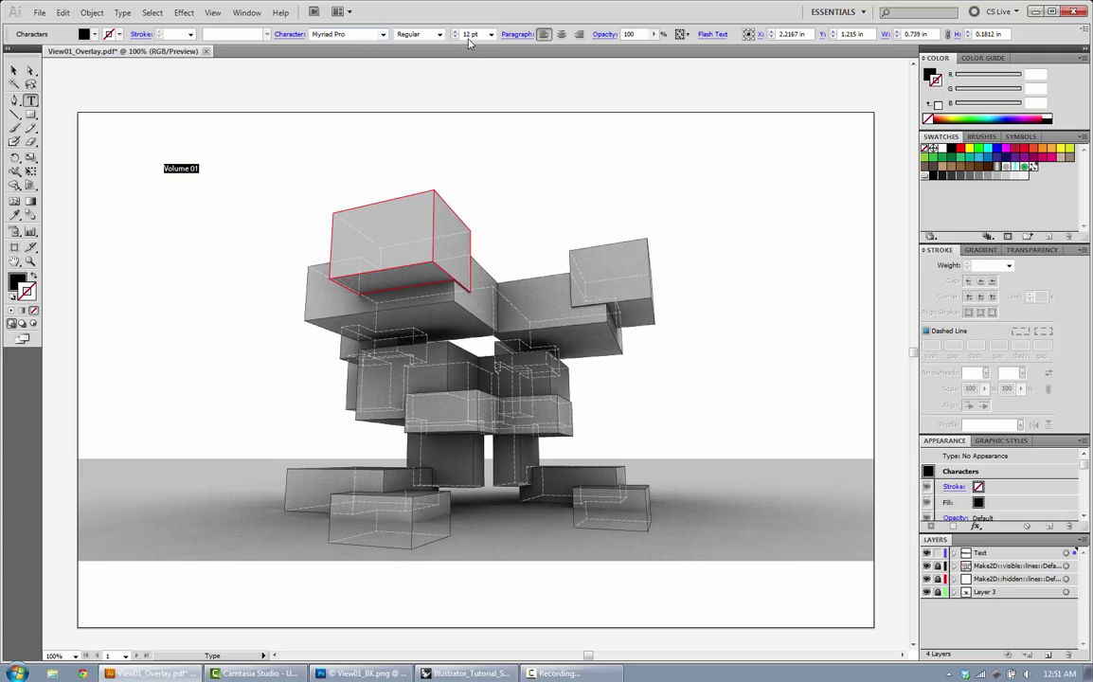
click(494, 34)
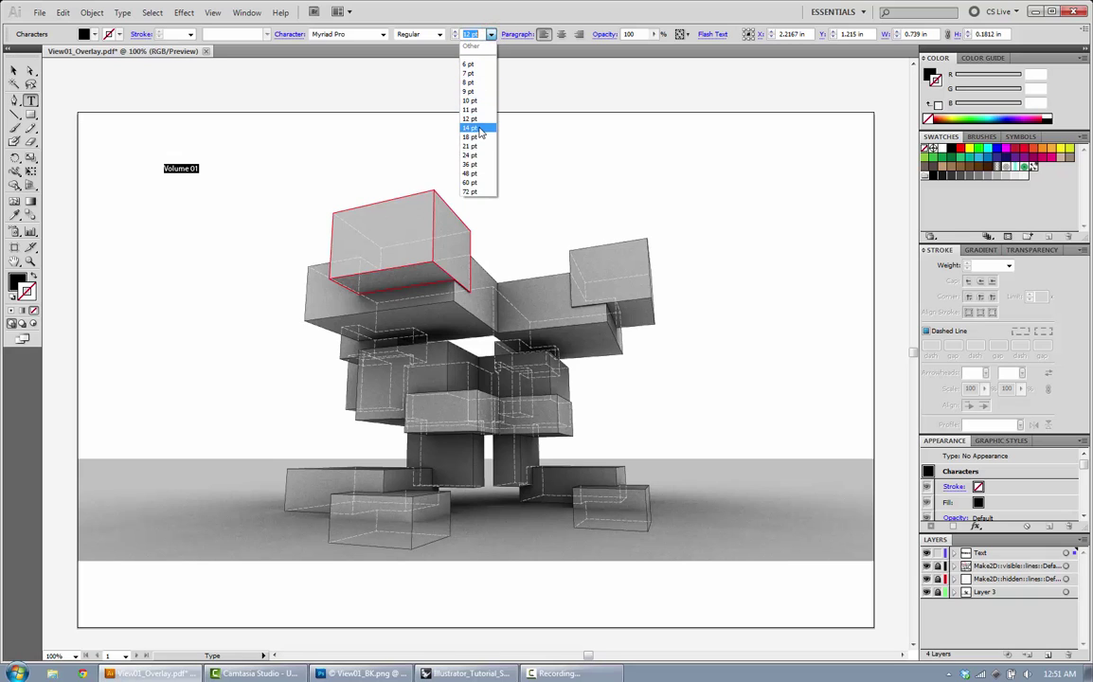
click(478, 126)
click(491, 34)
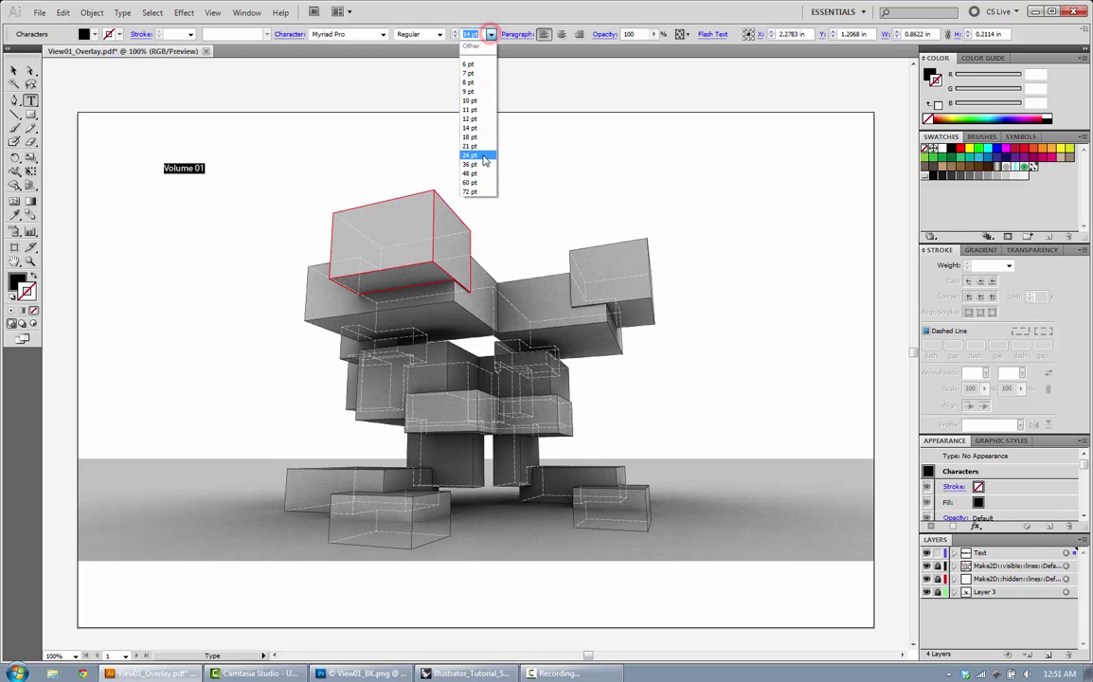
click(482, 154)
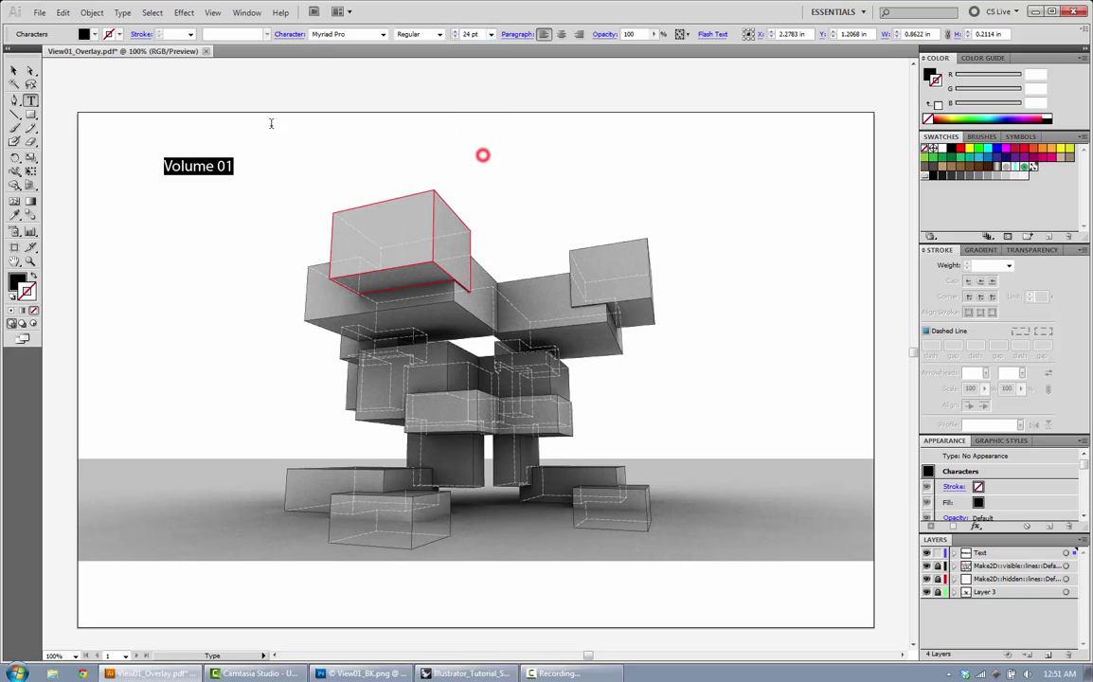
click(14, 73)
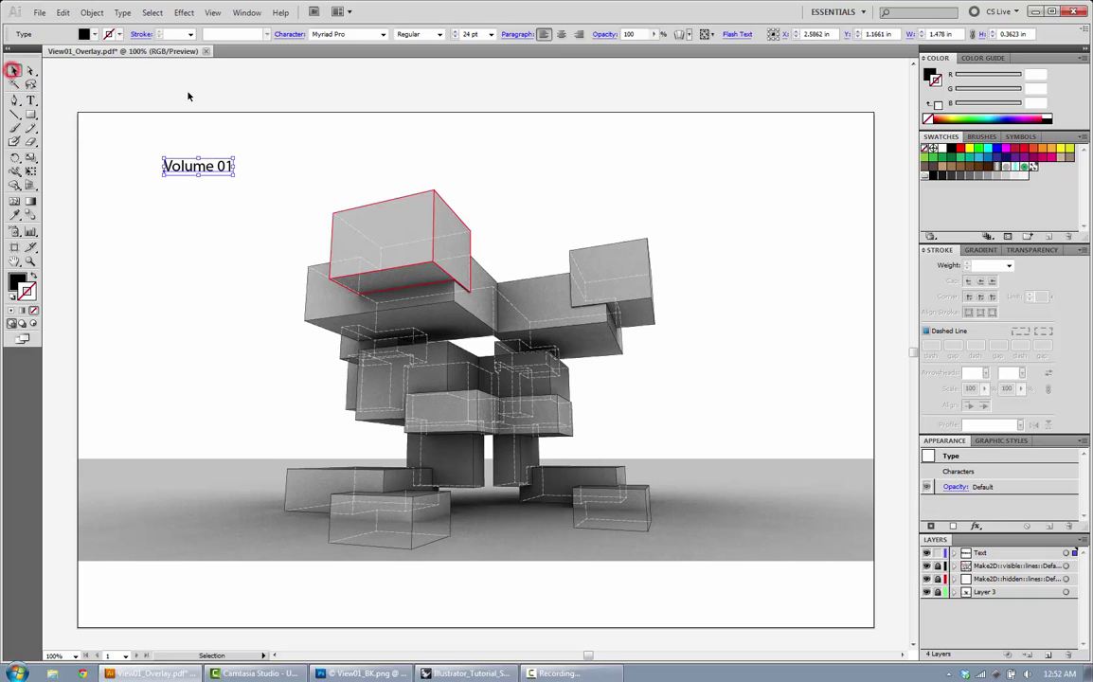
click(187, 93)
- Scale the Volume 01 label up by its corner handle to about 50 pt
click(196, 161)
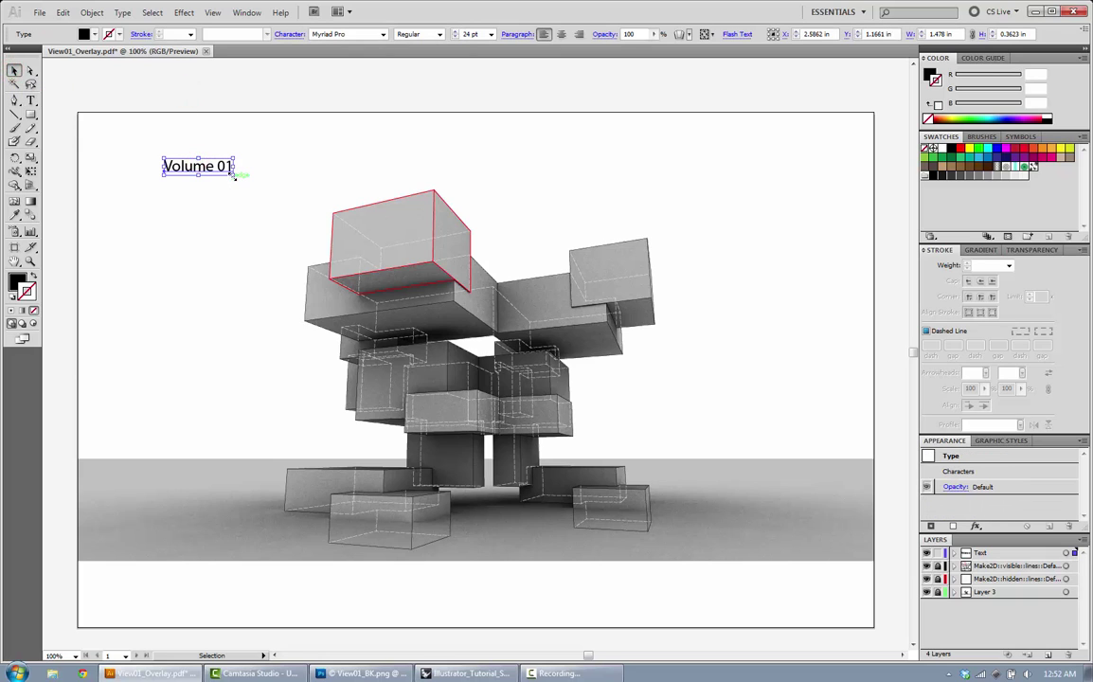
drag(234, 176, 308, 194)
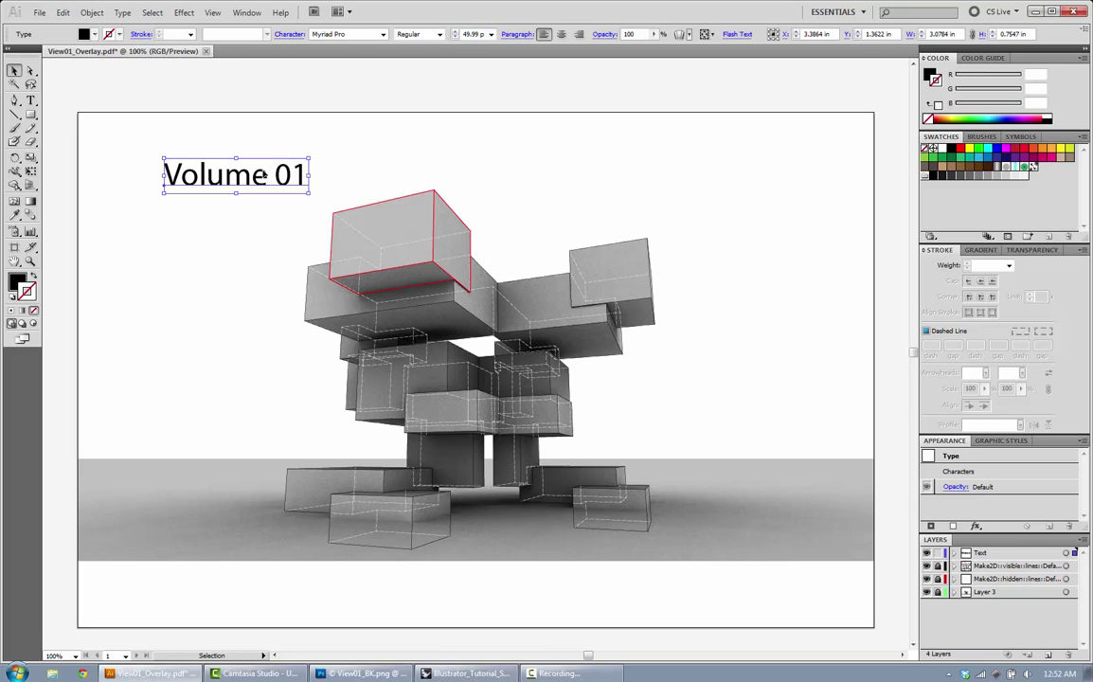
click(384, 34)
click(384, 34)
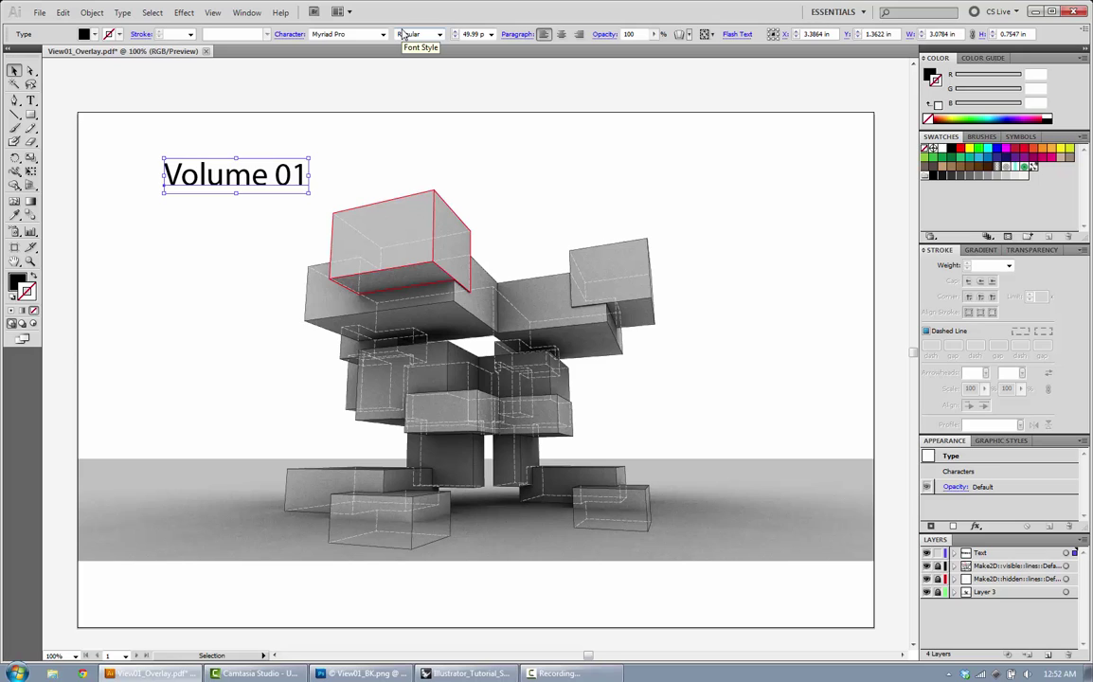
click(203, 109)
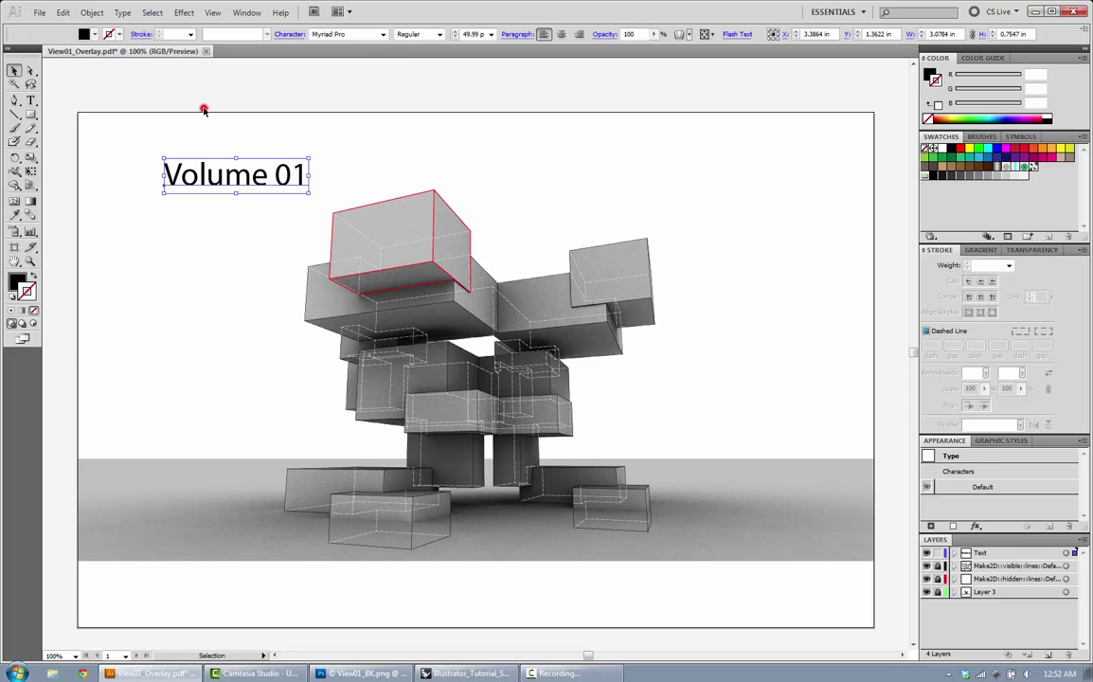
click(178, 163)
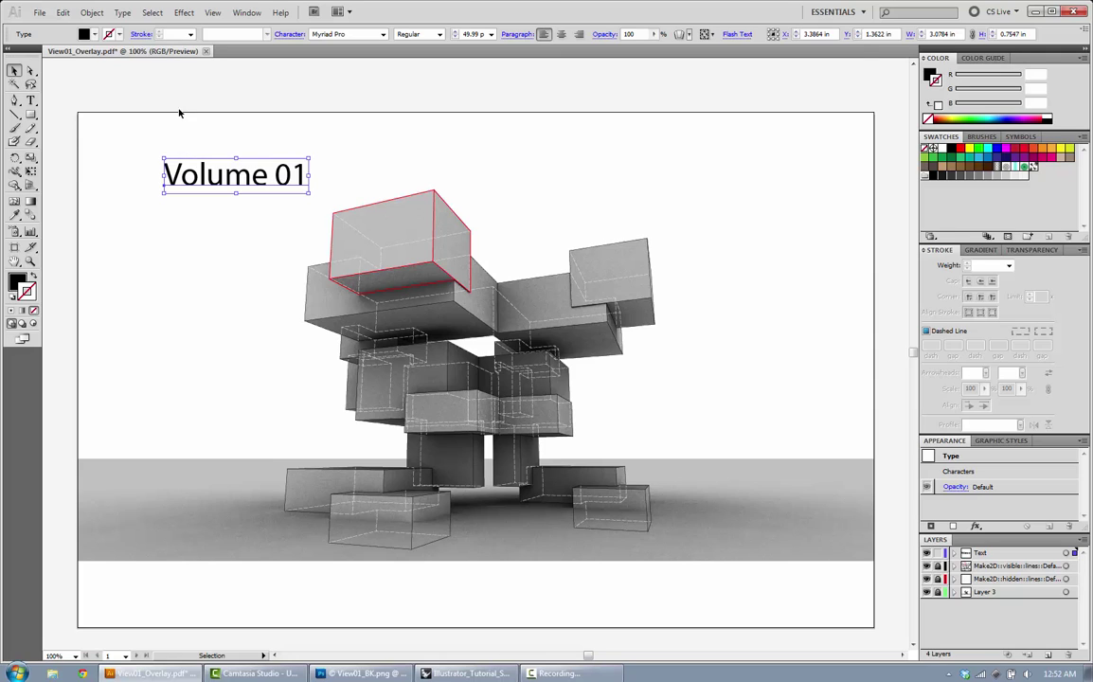
click(84, 34)
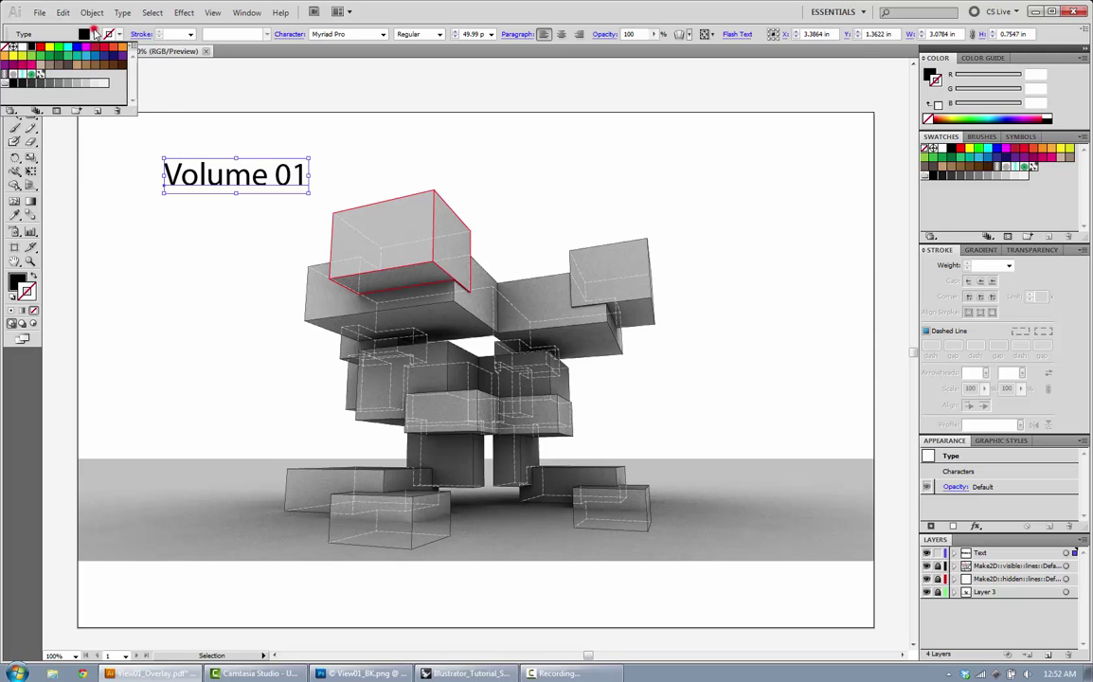
click(85, 46)
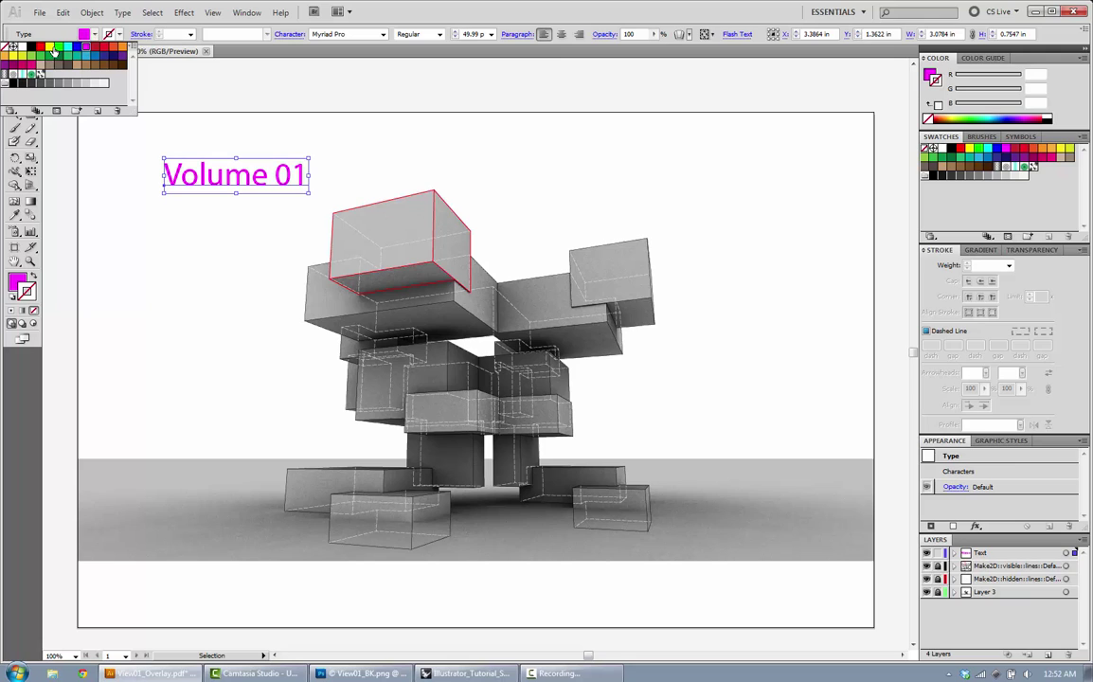
click(32, 46)
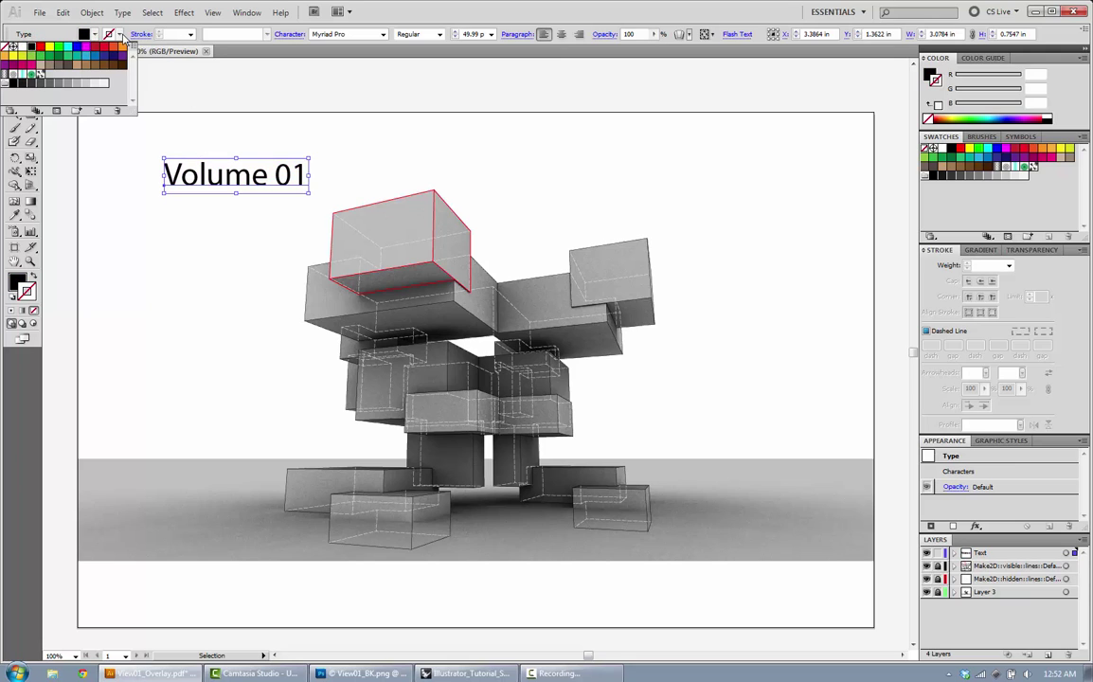
click(108, 35)
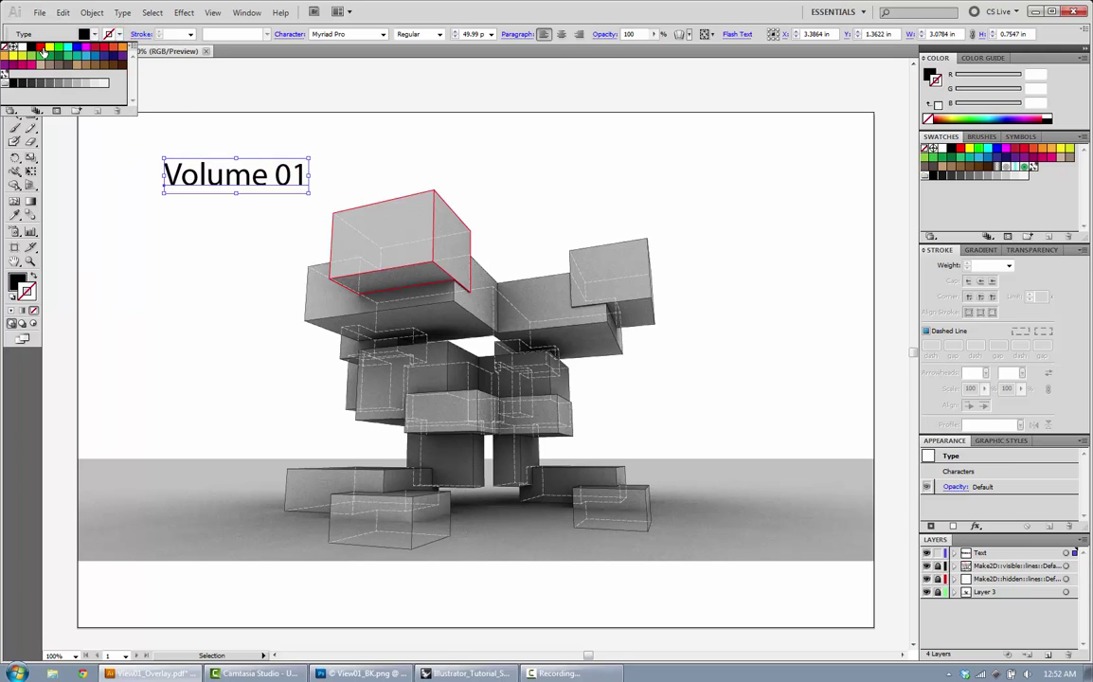
click(39, 47)
click(200, 117)
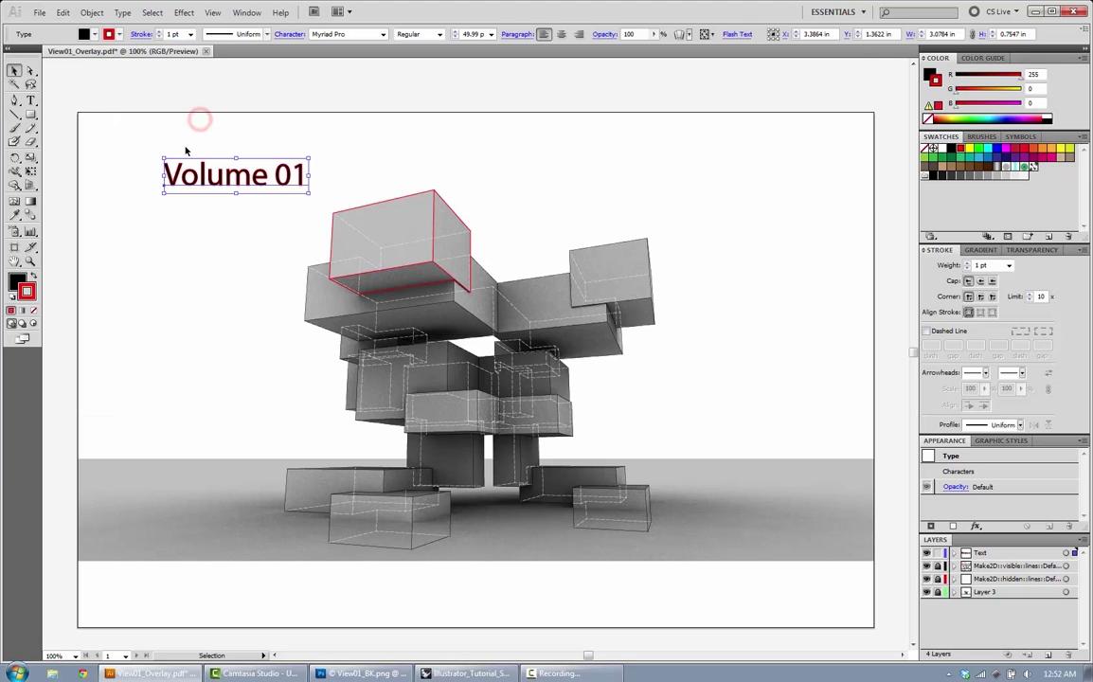
key(ctrl+equal)
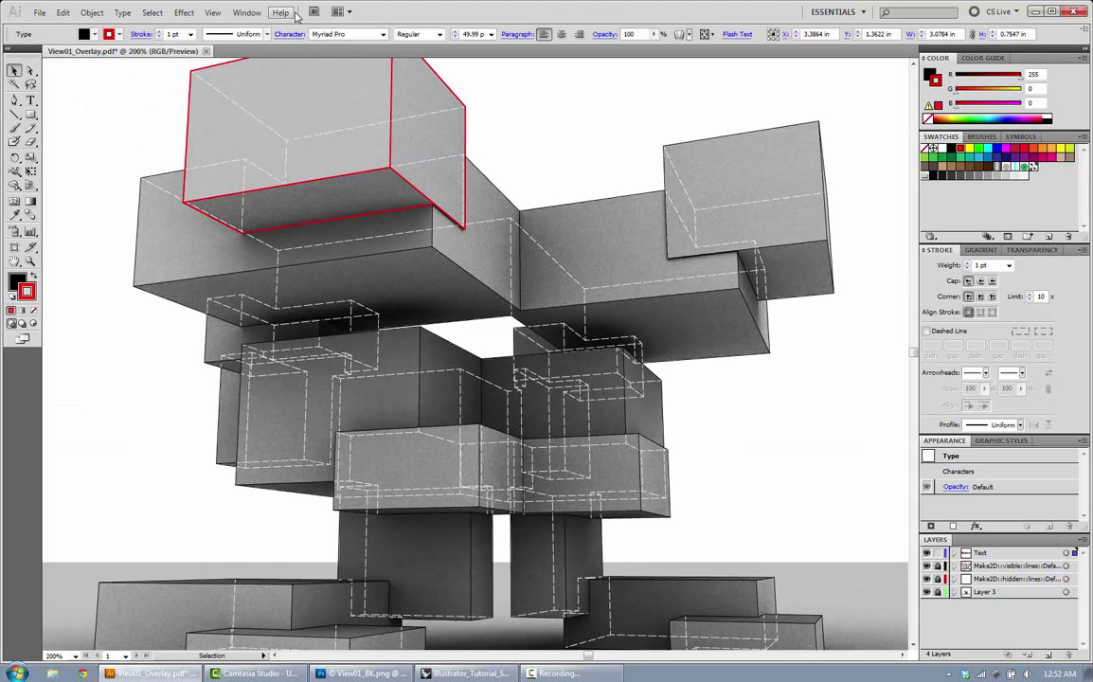
drag(148, 114, 415, 391)
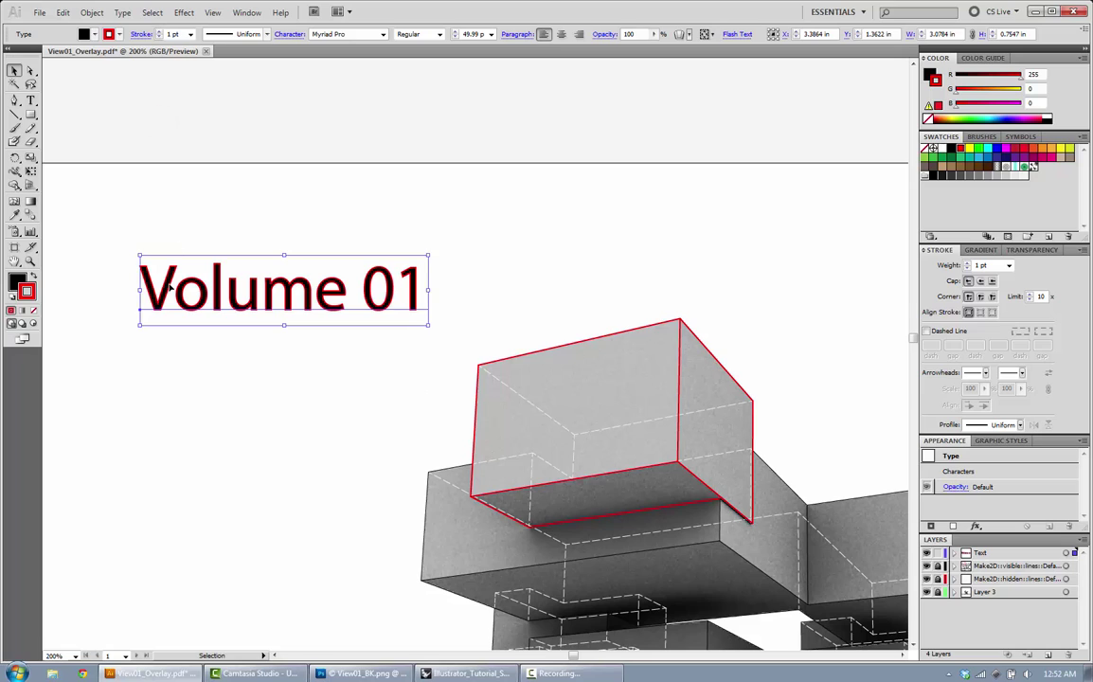
click(191, 34)
click(176, 47)
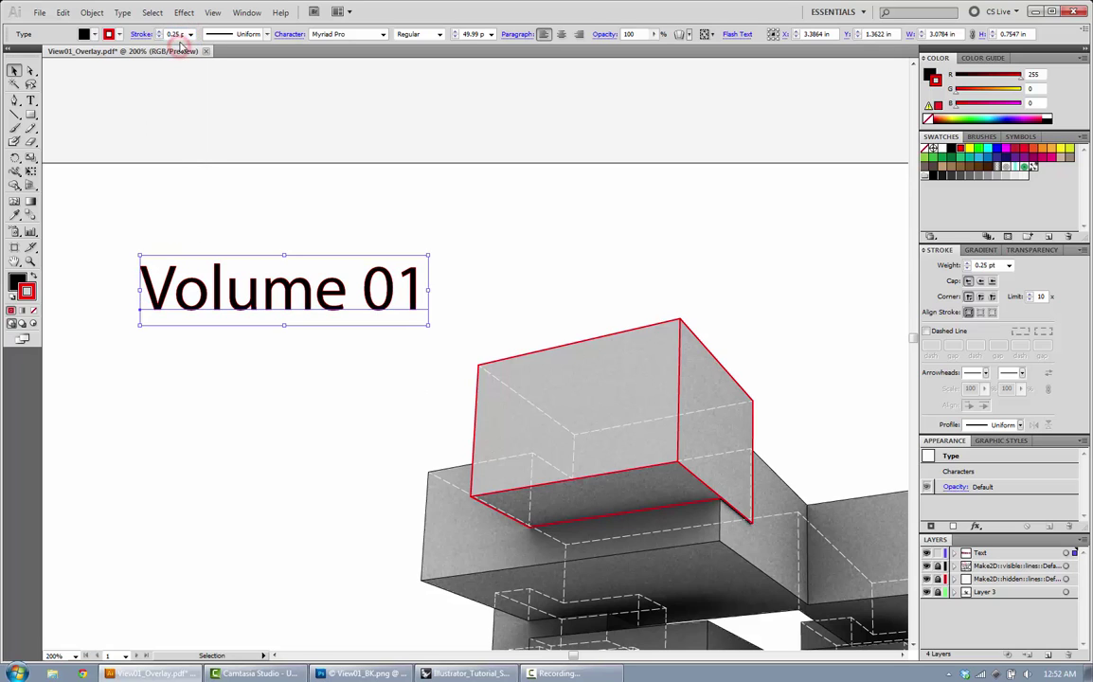
click(191, 34)
click(166, 102)
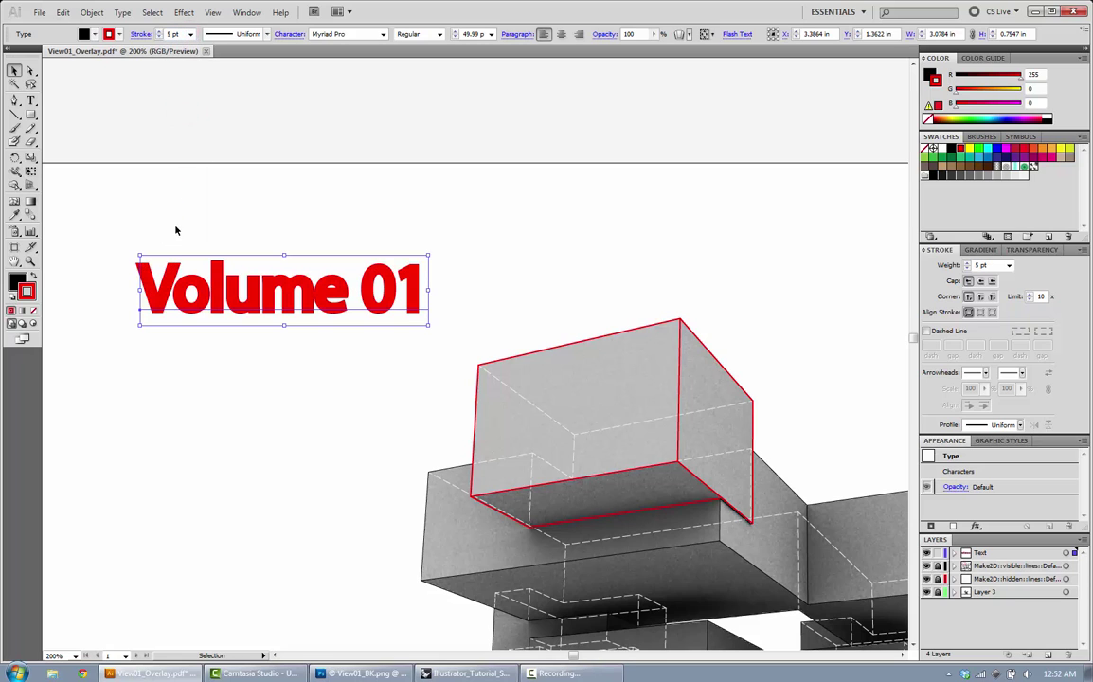
click(191, 34)
click(174, 70)
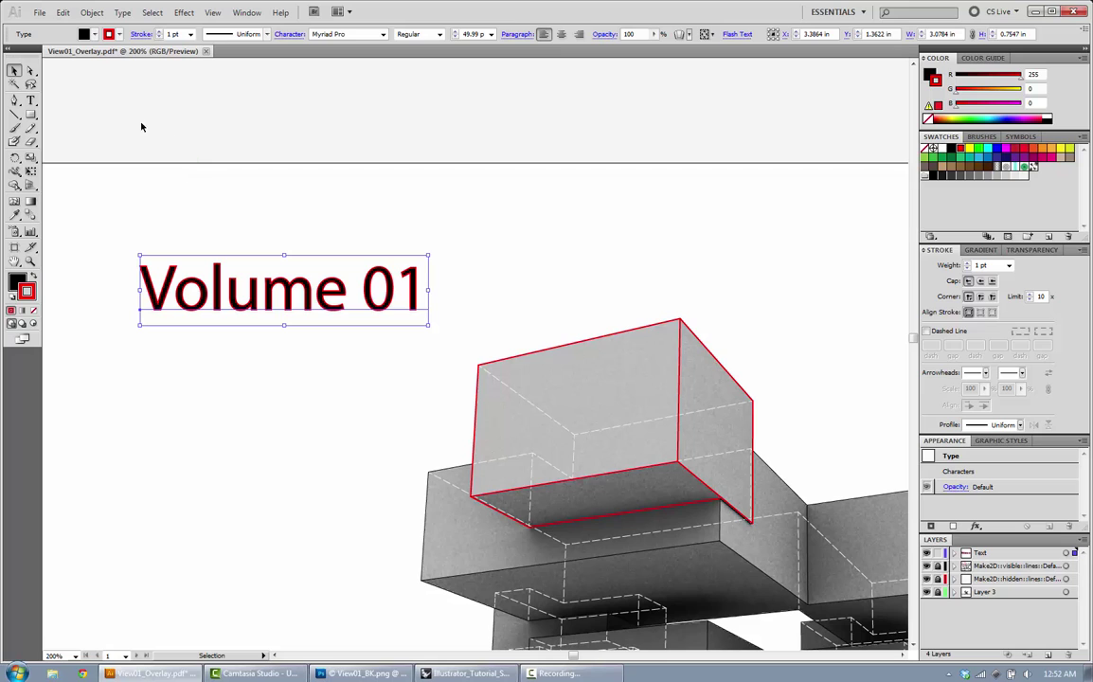
click(119, 37)
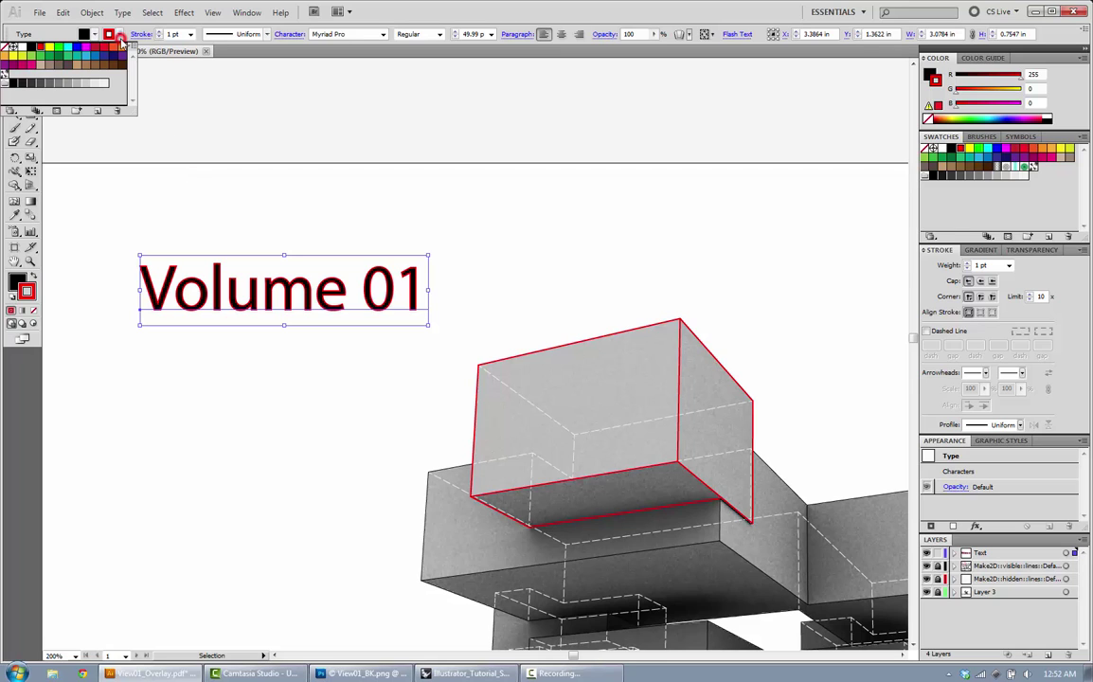
click(6, 47)
click(159, 202)
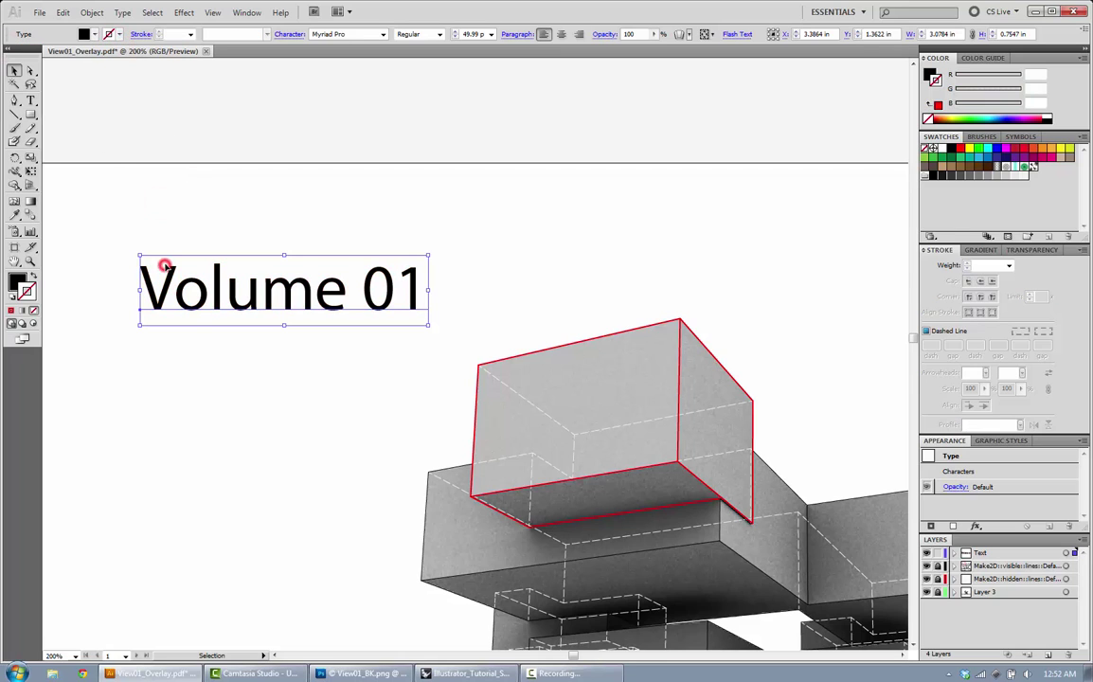
click(198, 242)
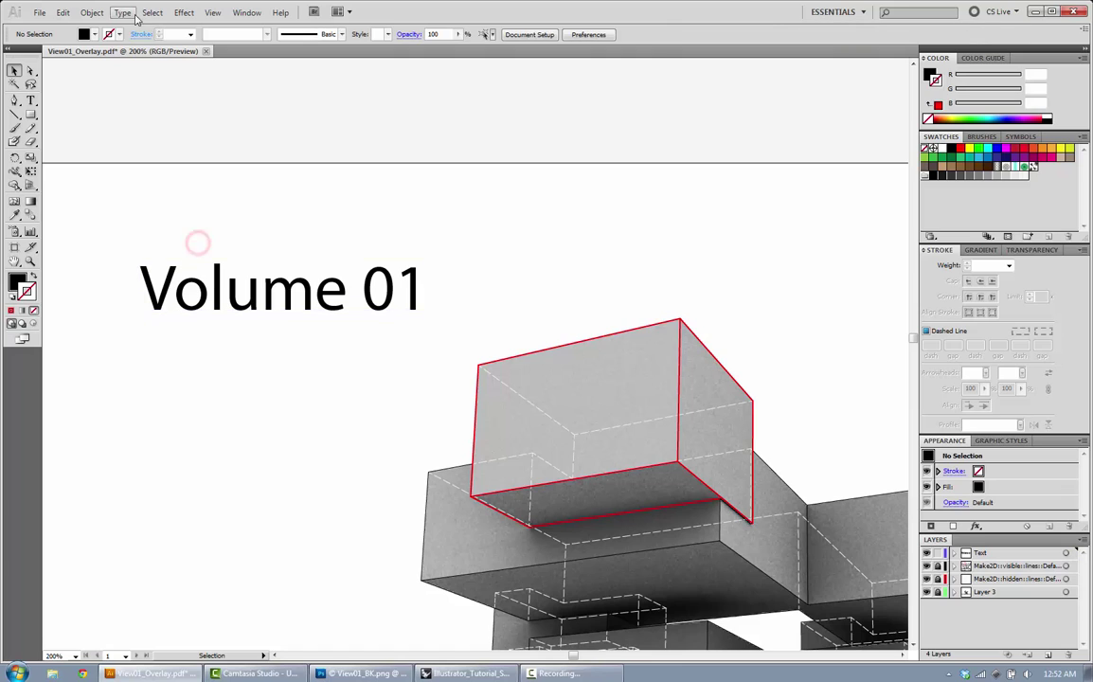
click(119, 36)
click(175, 183)
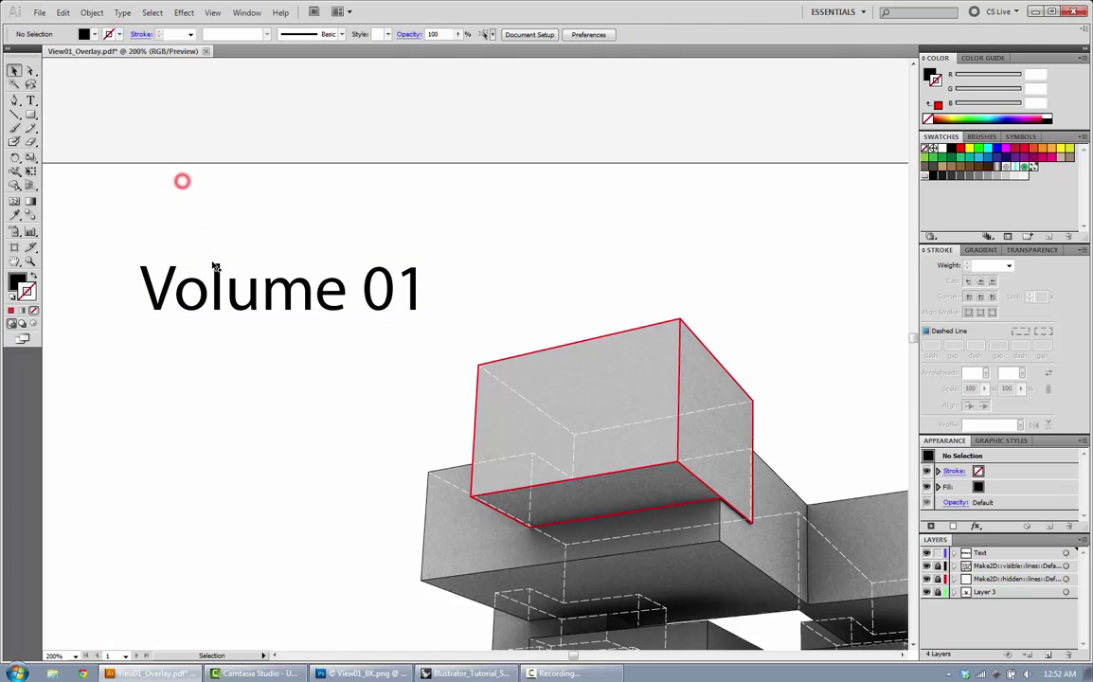
click(215, 265)
- Set the Volume 01 label to 36 pt and place it at the upper left above the render
key(ctrl+minus)
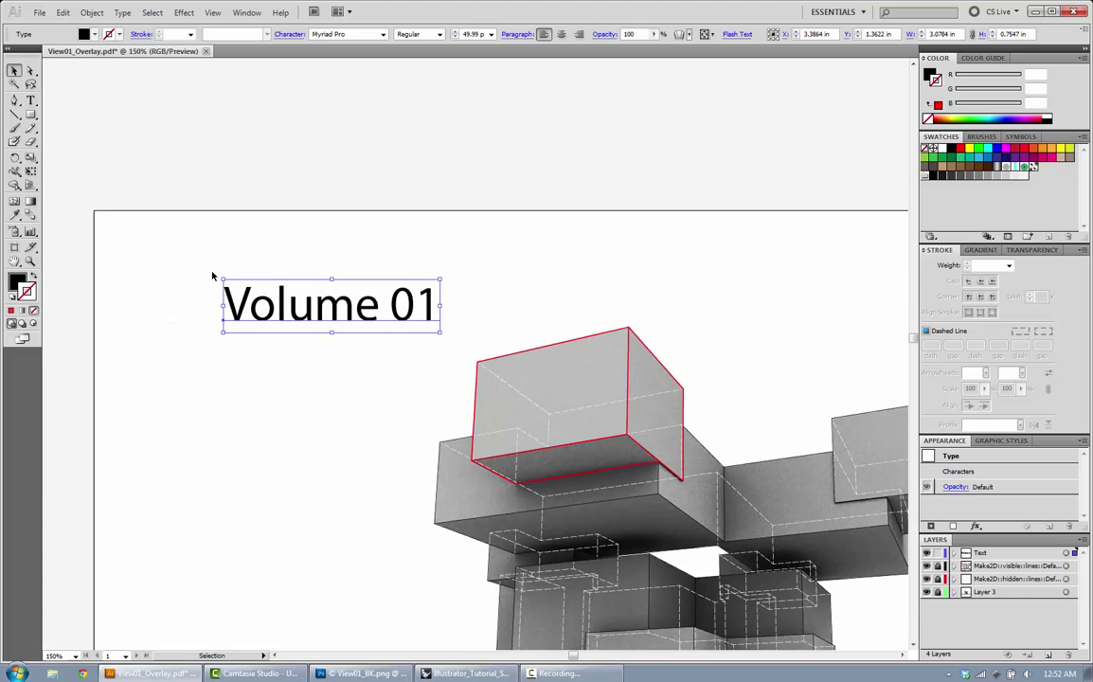
key(ctrl+minus)
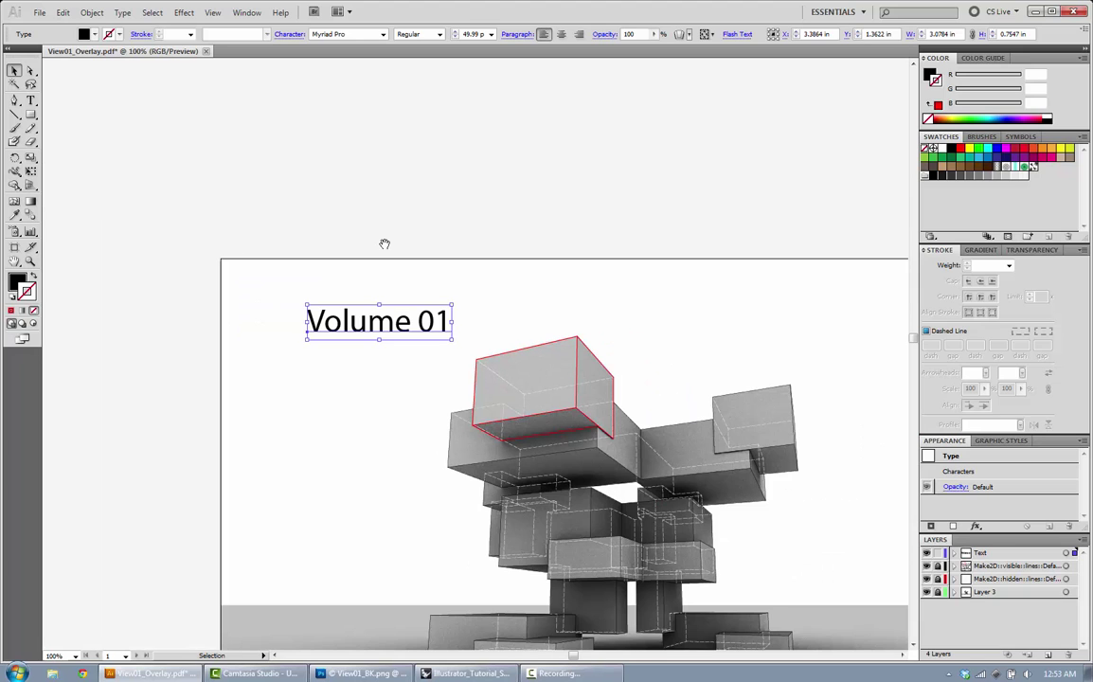
drag(383, 244, 313, 154)
drag(268, 235, 254, 215)
click(490, 34)
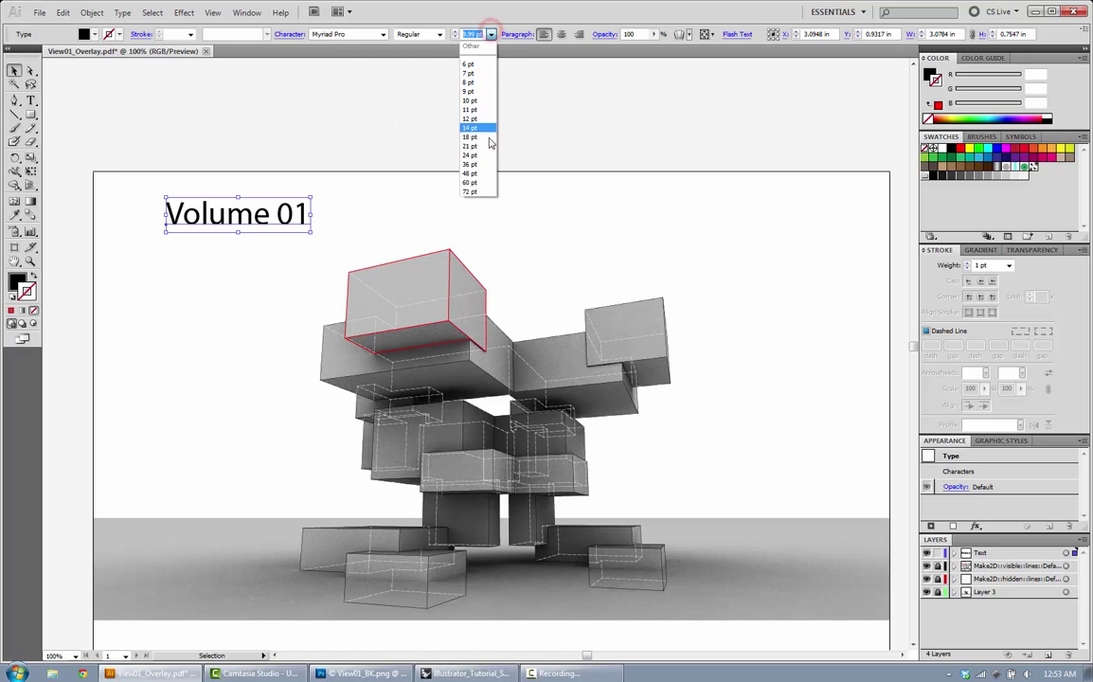
click(485, 161)
click(330, 227)
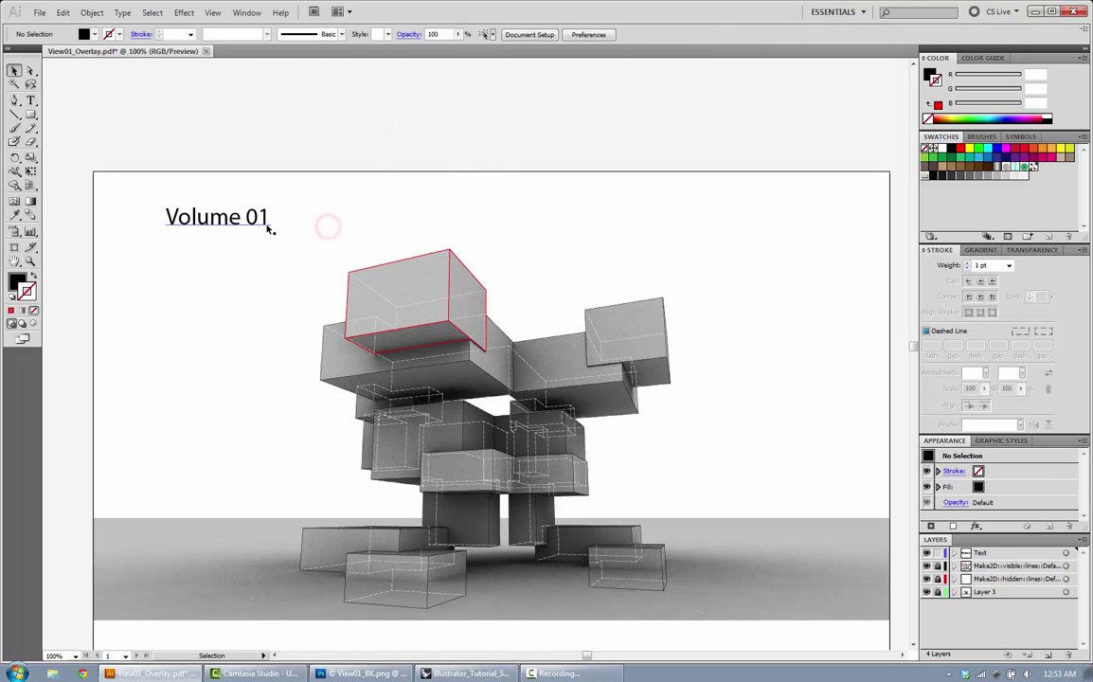
drag(268, 227, 251, 232)
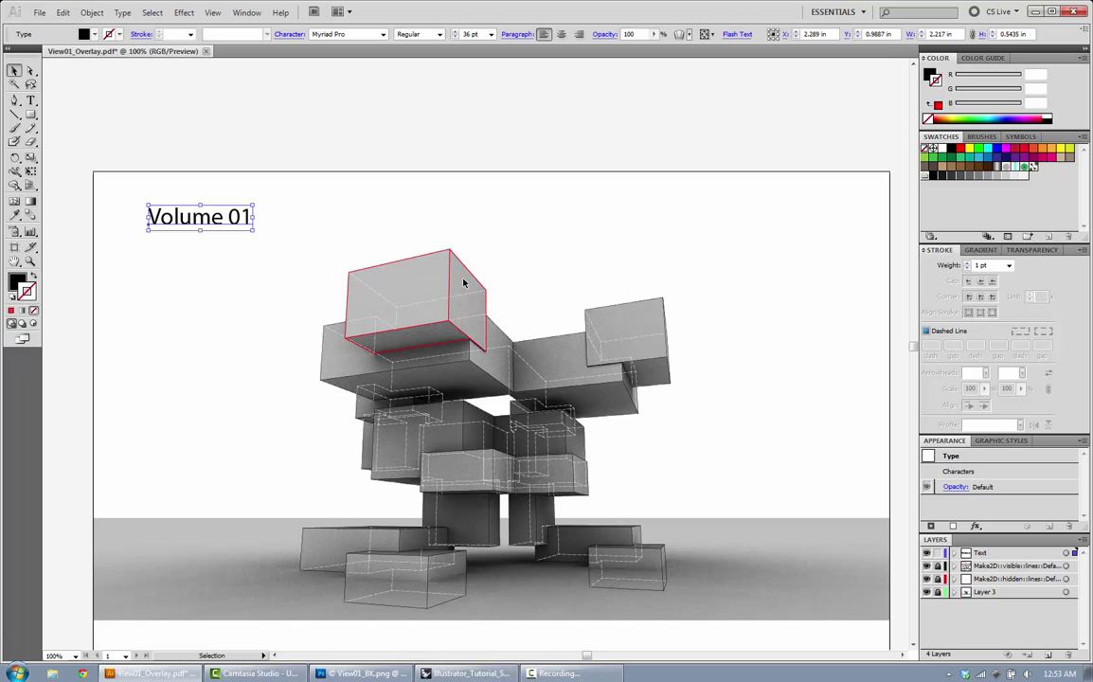
scroll(452, 239, down, 1)
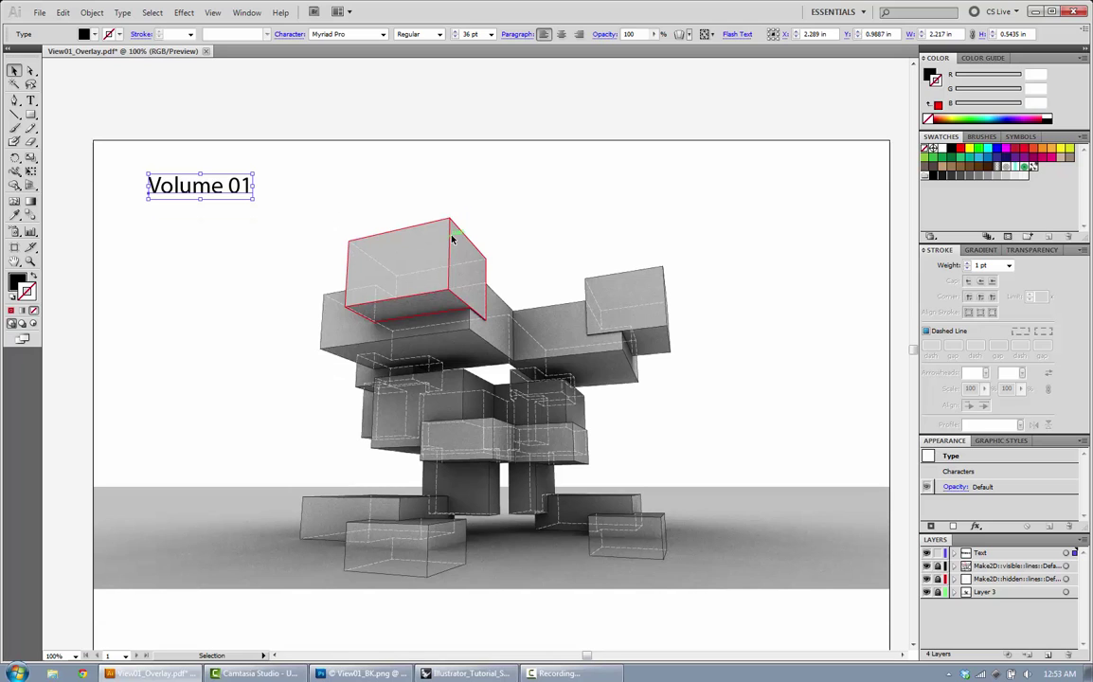
click(347, 164)
drag(229, 186, 252, 187)
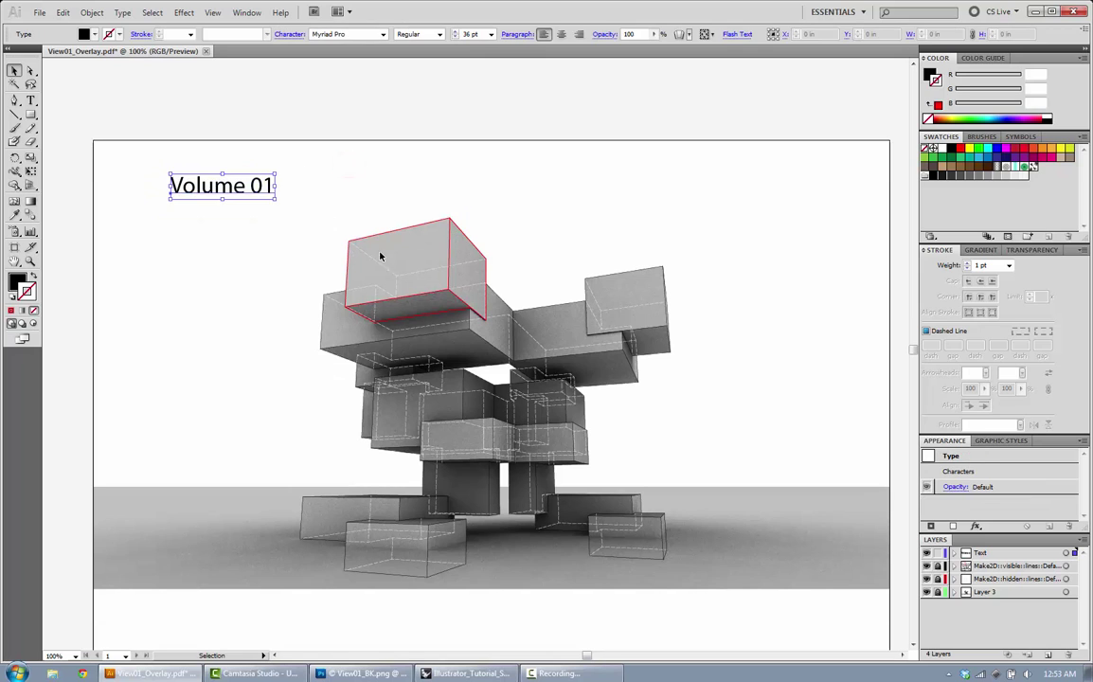
- Give the Volume 01 label a red fill
click(94, 38)
click(42, 43)
click(352, 164)
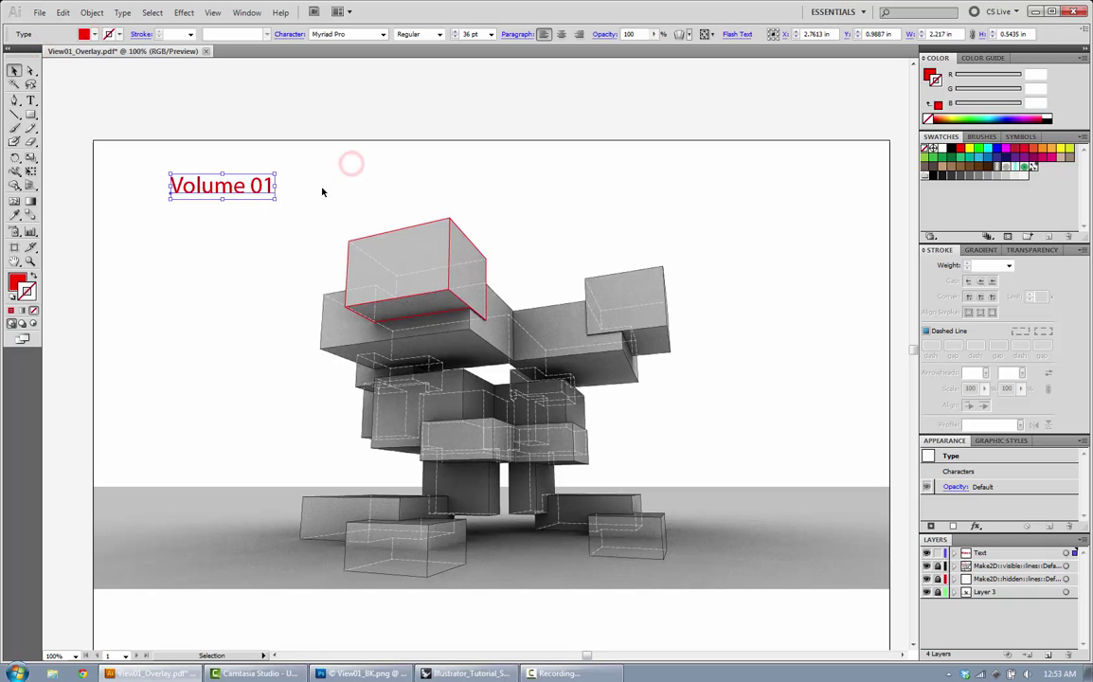
click(275, 183)
- Copy Volume 01 to the upper right and to the left middle, nudging the lower copy with arrow keys
drag(265, 189, 812, 199)
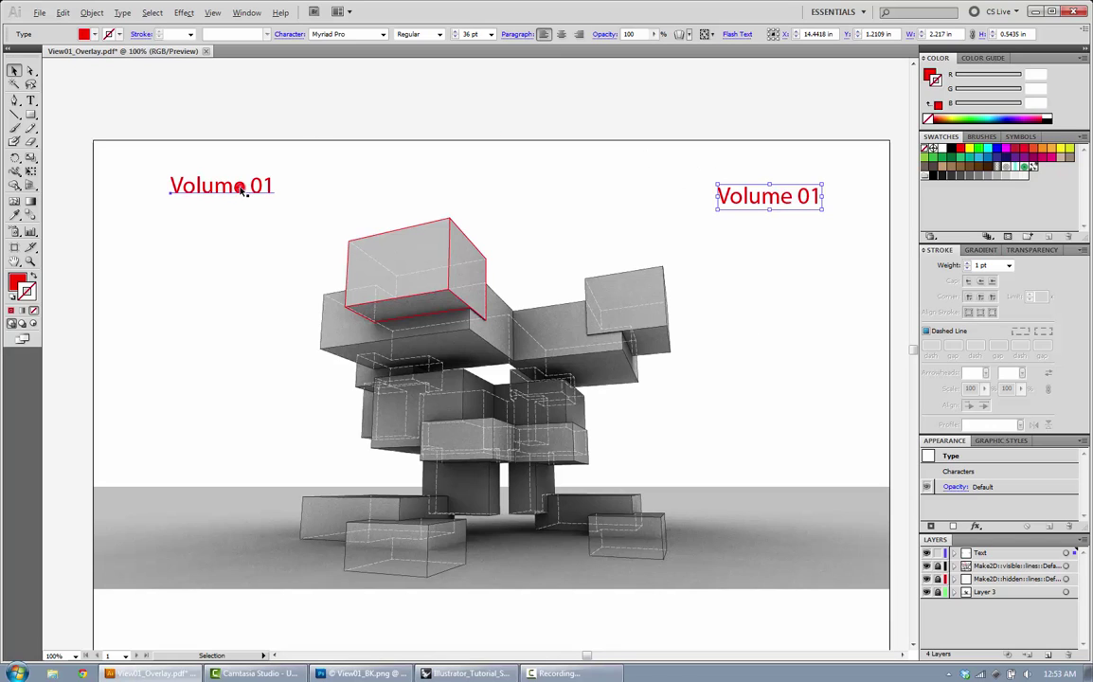
drag(239, 190, 231, 426)
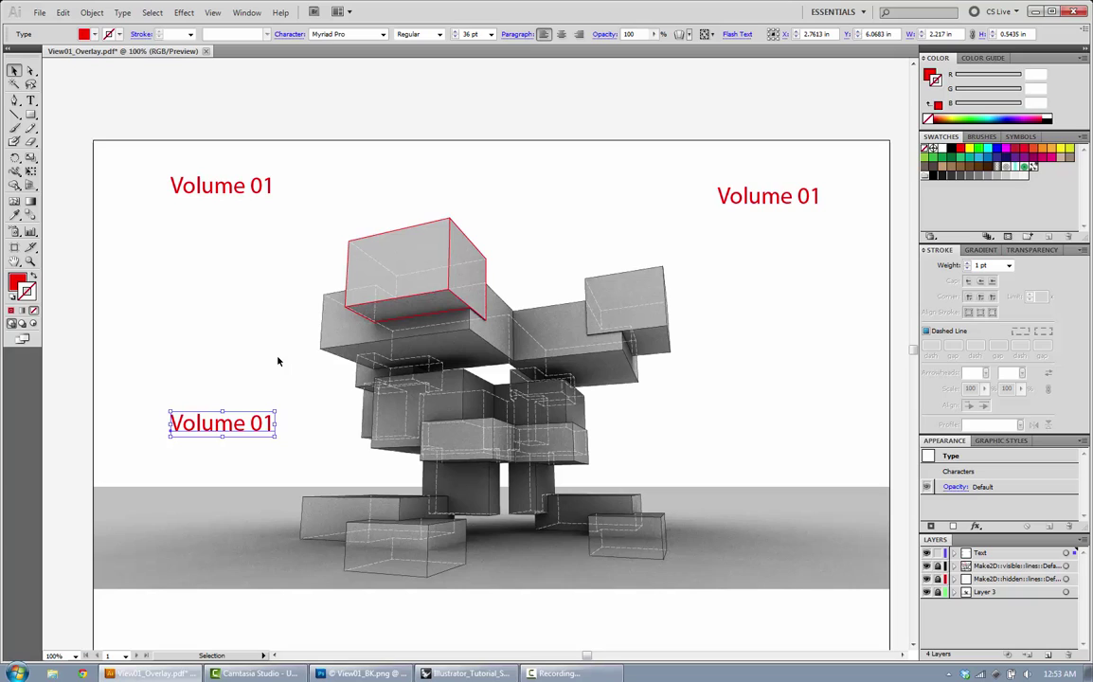
key(Up)
key(Up)
key(Up)
key(Up)
key(Up)
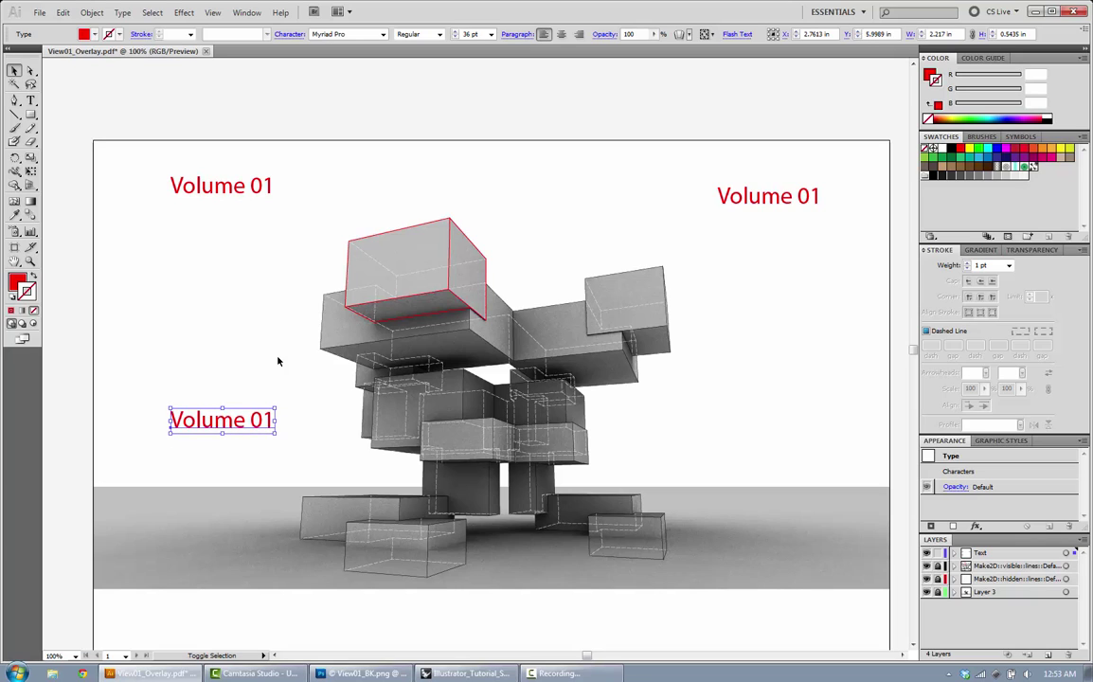
key(shift+Up)
key(shift+Up)
key(shift+Up)
key(shift+Up)
key(shift+Up)
key(shift+Up)
key(shift+Up)
key(shift+Up)
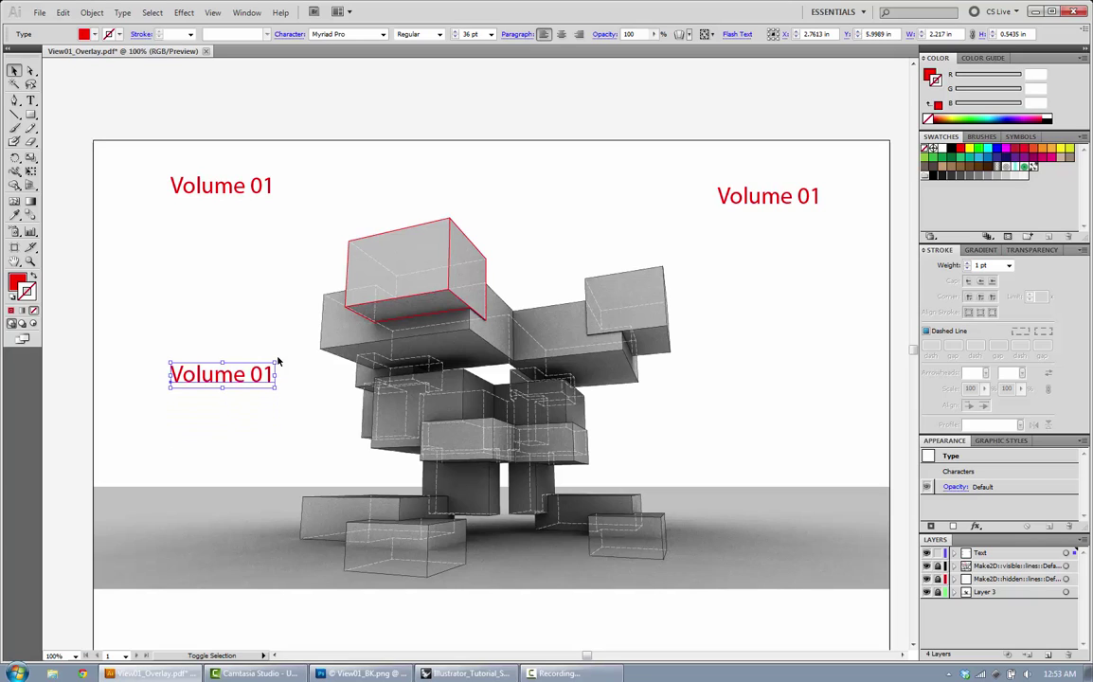
key(shift+Down)
key(shift+Down)
key(shift+Down)
key(shift+Down)
key(shift+Down)
key(shift+Down)
key(shift+Down)
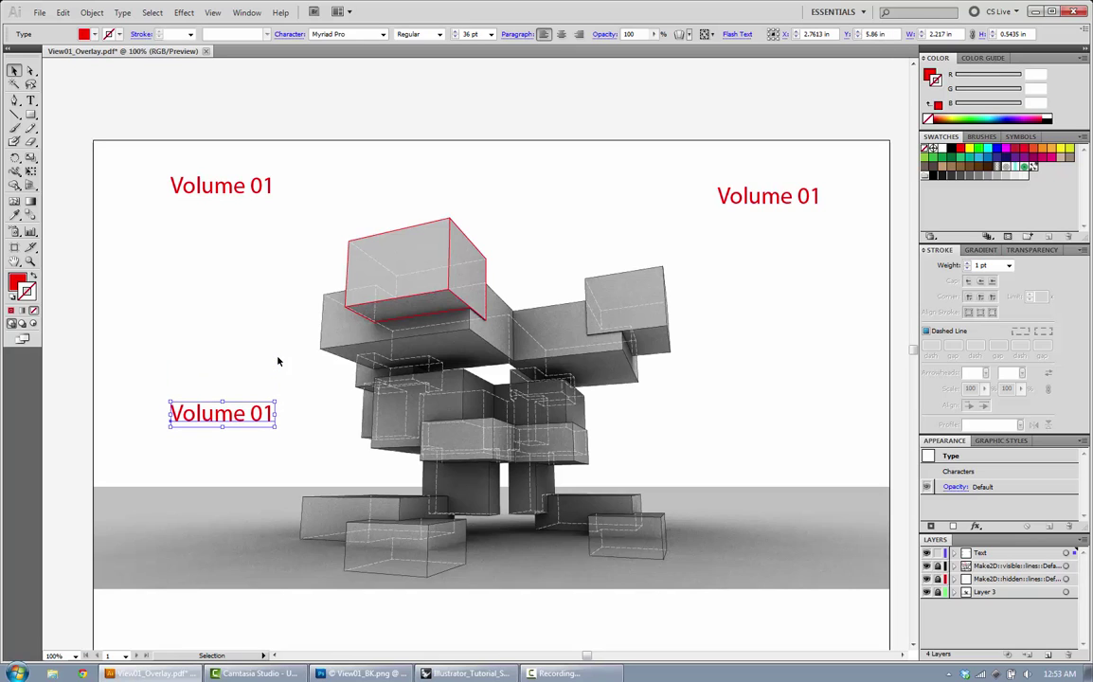
- Change the copies' final digit so they read 'Volume 02' and 'Volume 03'
click(226, 366)
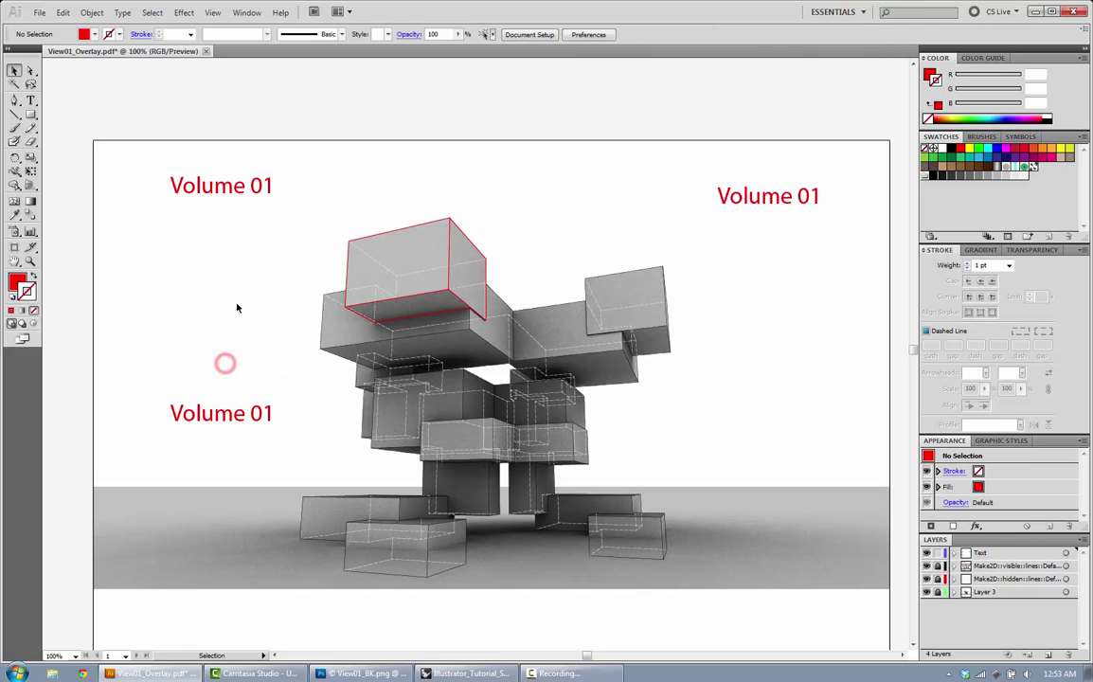
double_click(751, 205)
key(End)
key(shift+Left)
text(2)
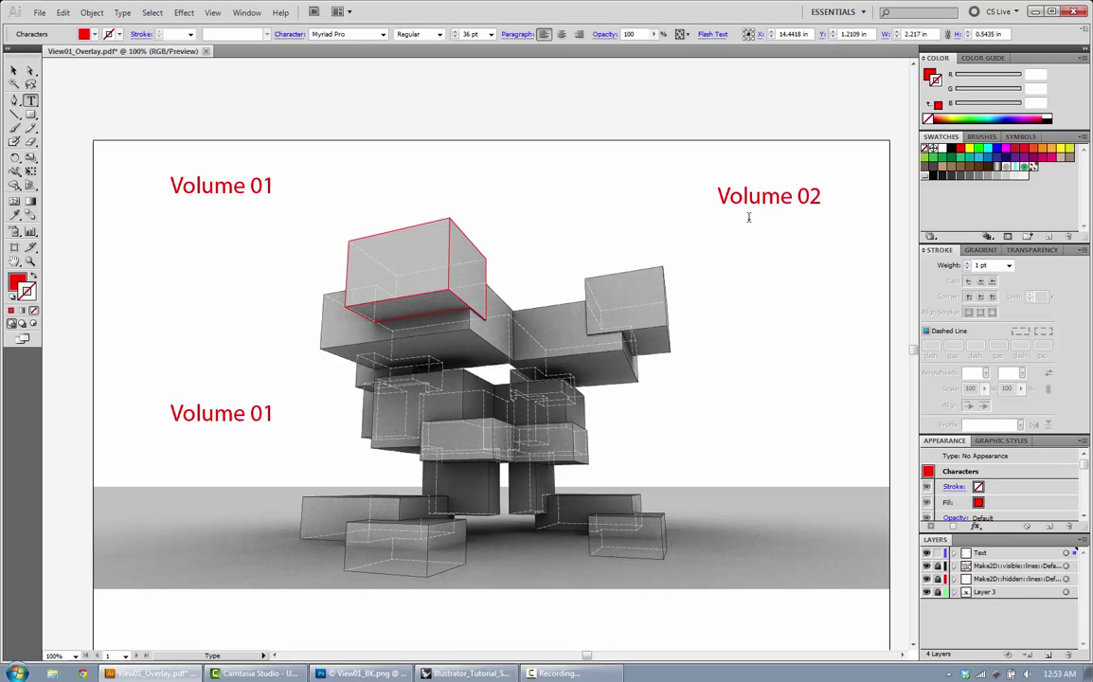
drag(263, 413, 276, 414)
text(3)
click(14, 70)
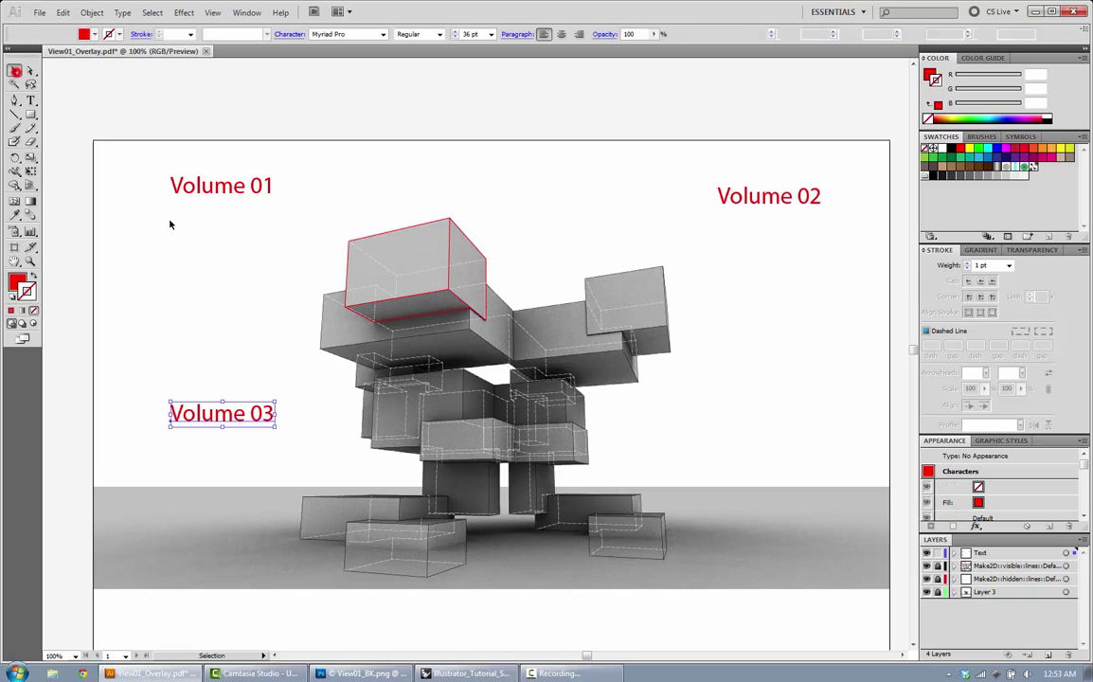
- Make Volume 02 and Volume 03 black and shift both slightly down and right
click(185, 285)
drag(231, 413, 207, 406)
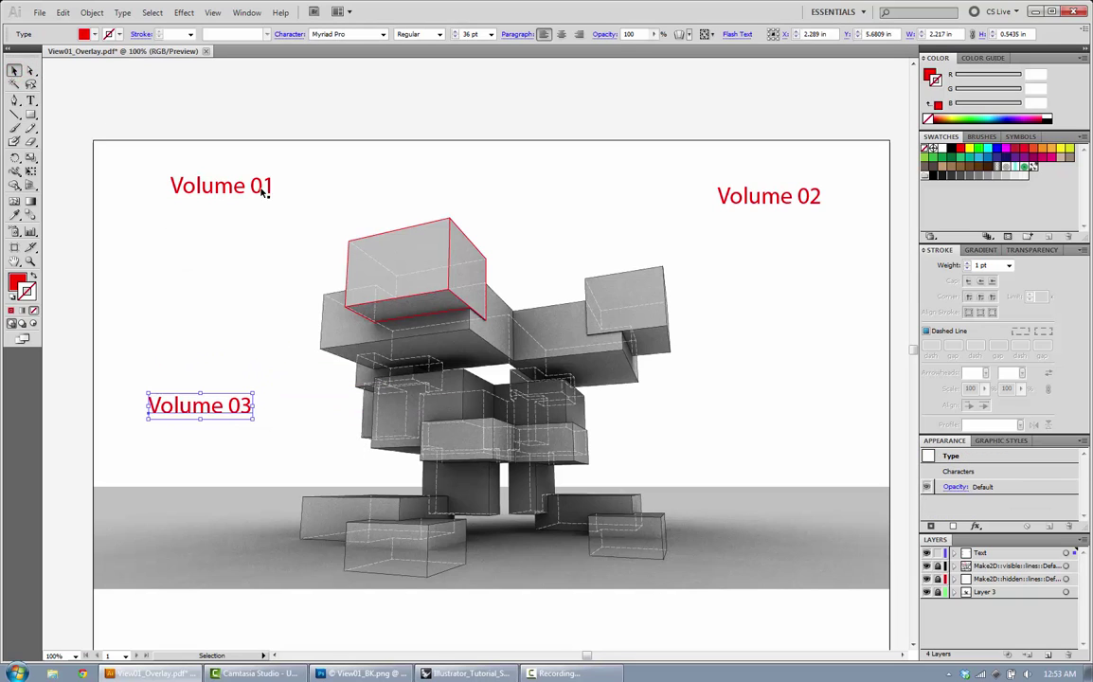
shift+click(747, 195)
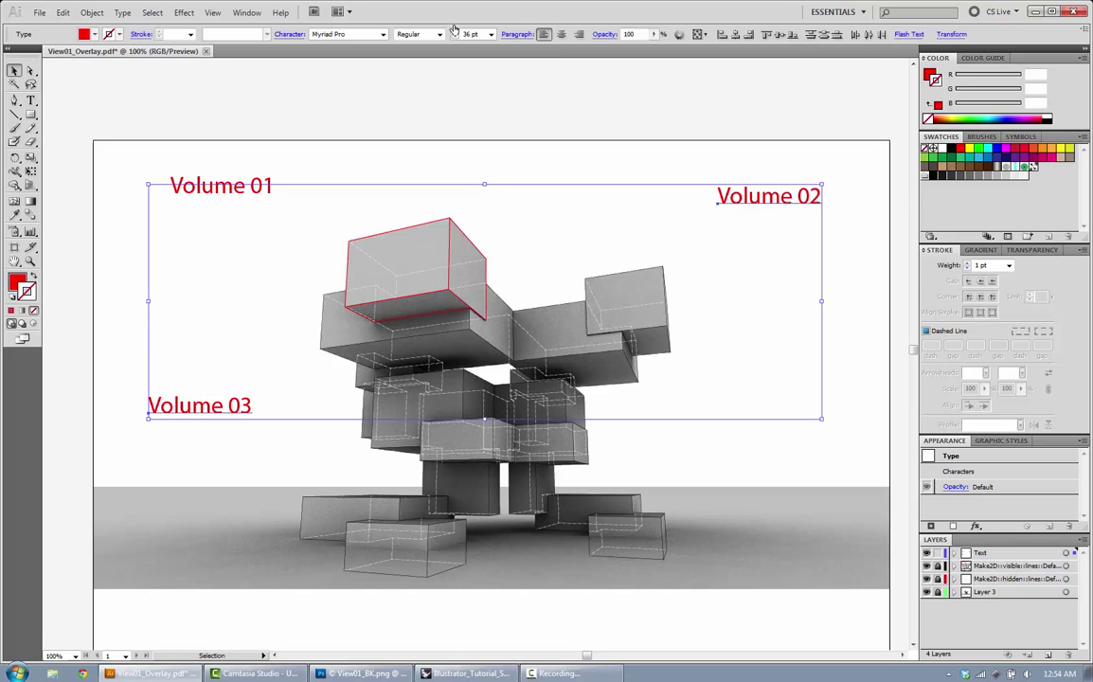
click(95, 34)
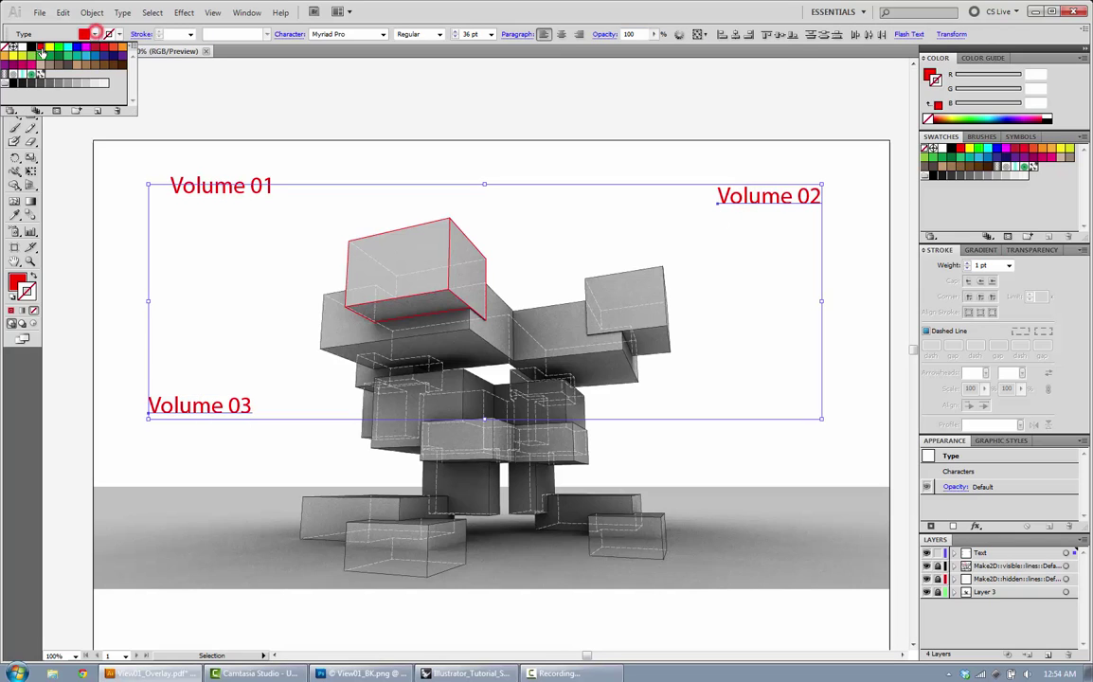
click(35, 48)
click(200, 291)
click(717, 418)
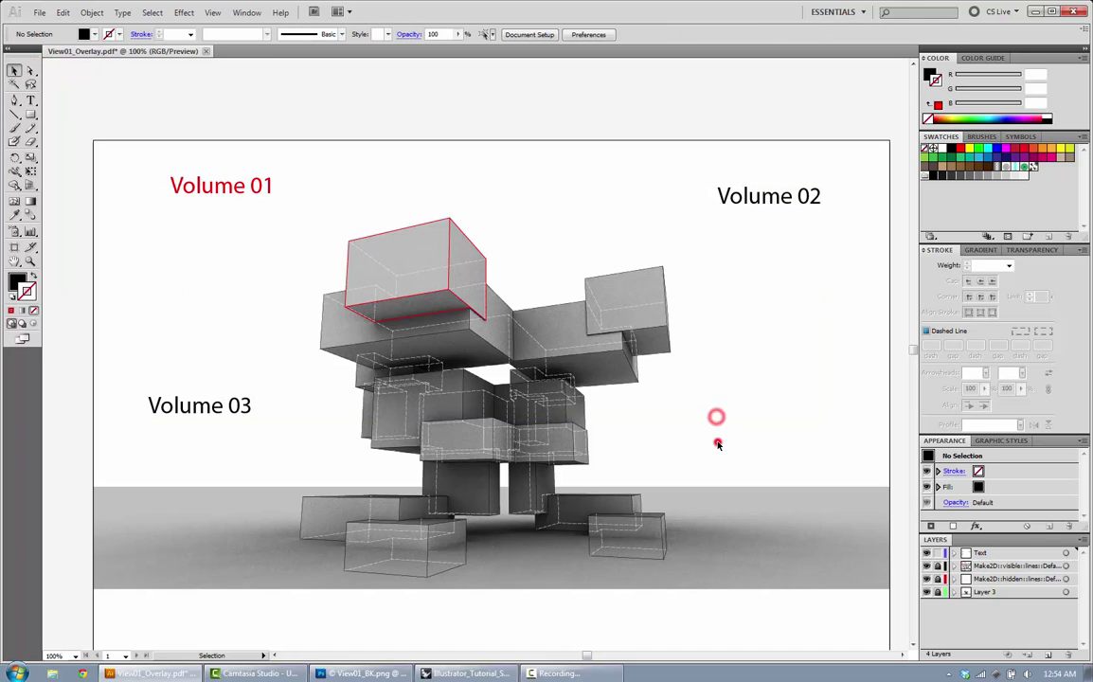
drag(224, 406, 246, 435)
drag(768, 210, 773, 233)
click(586, 170)
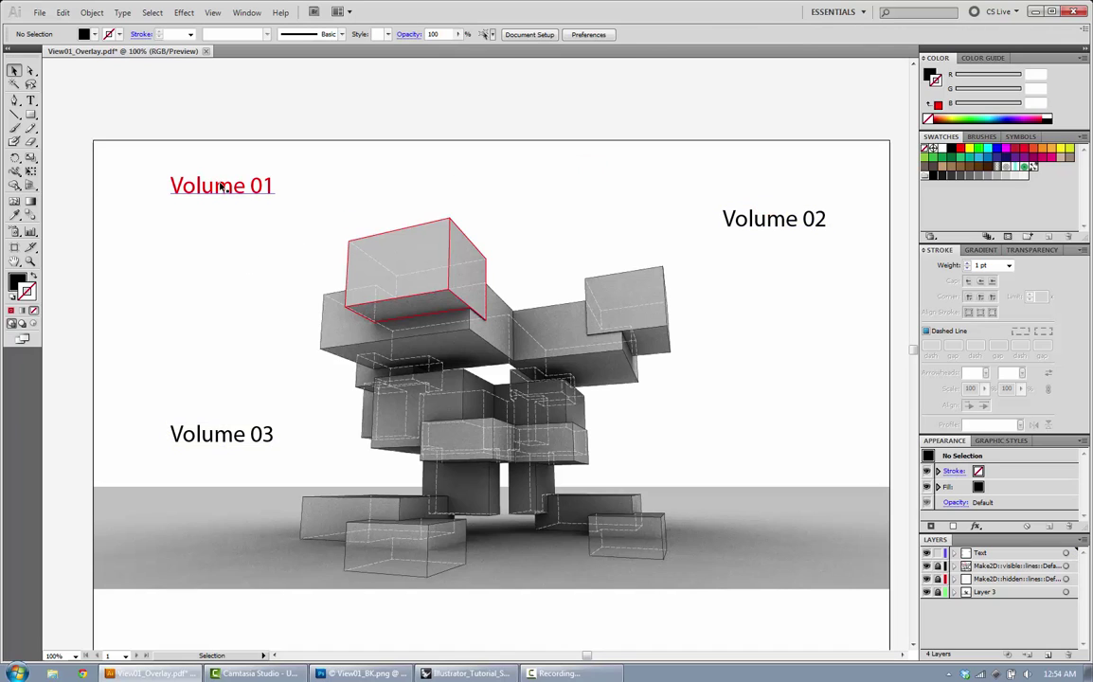
- Draw a three-point Pen path from below Volume 01 toward the red box
click(15, 100)
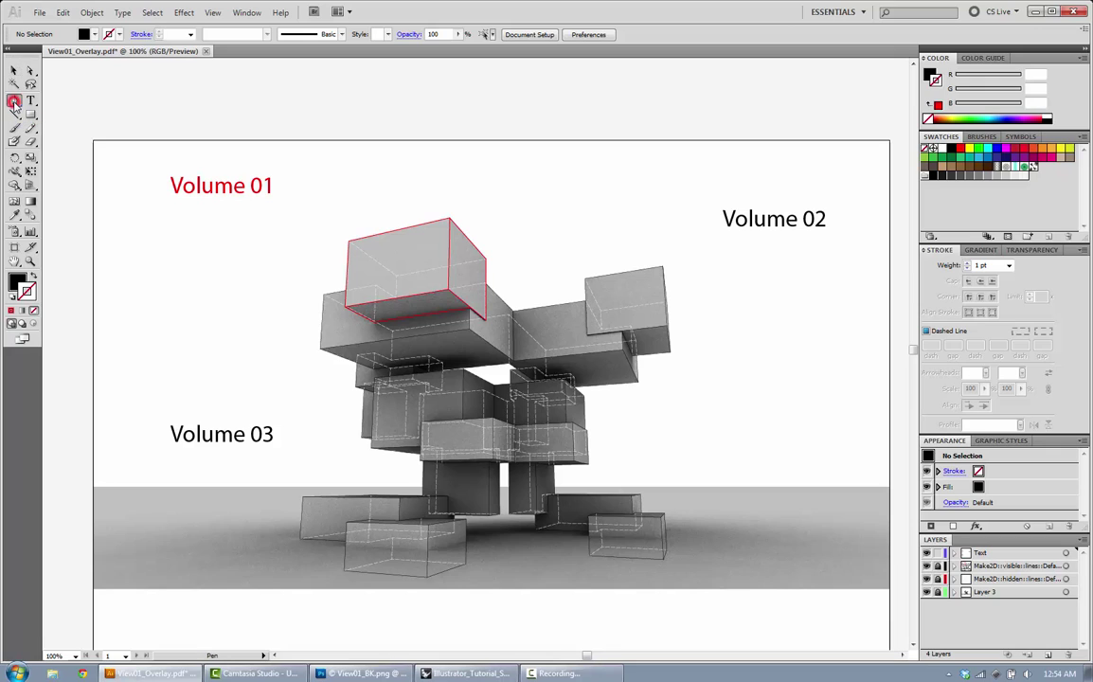
click(115, 214)
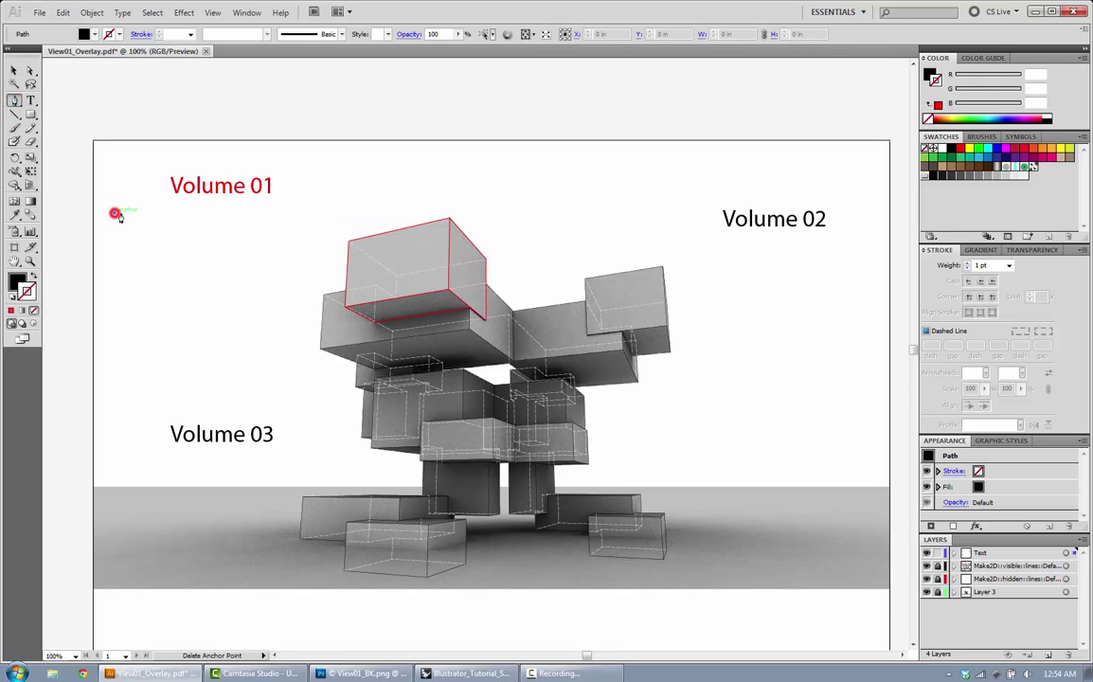
click(276, 212)
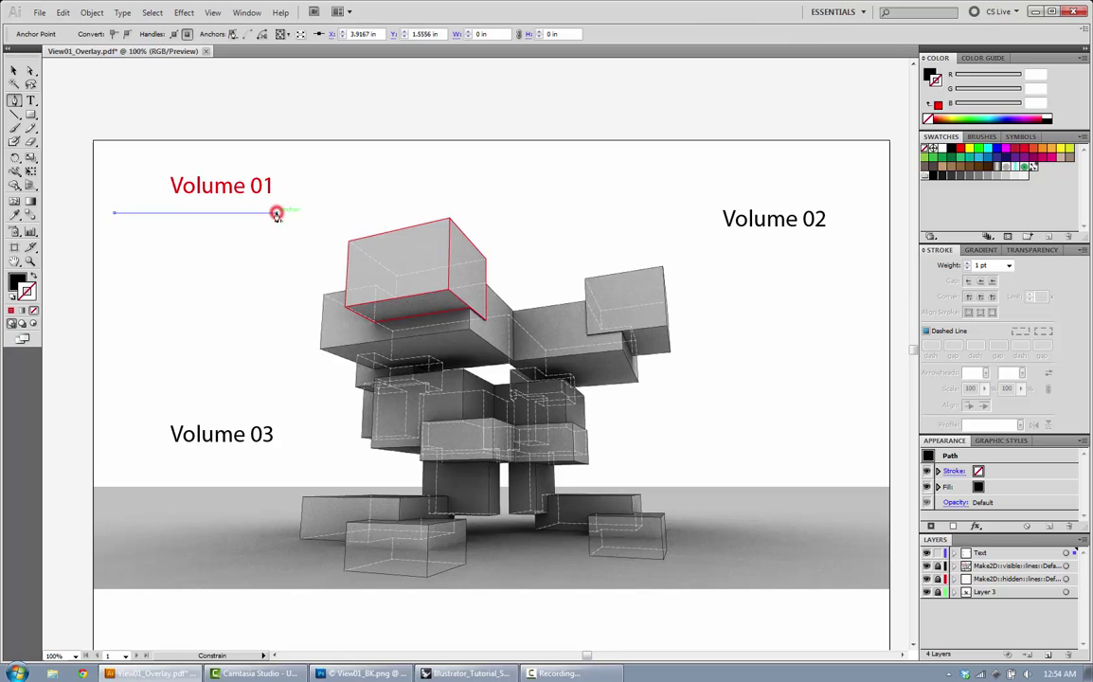
click(329, 277)
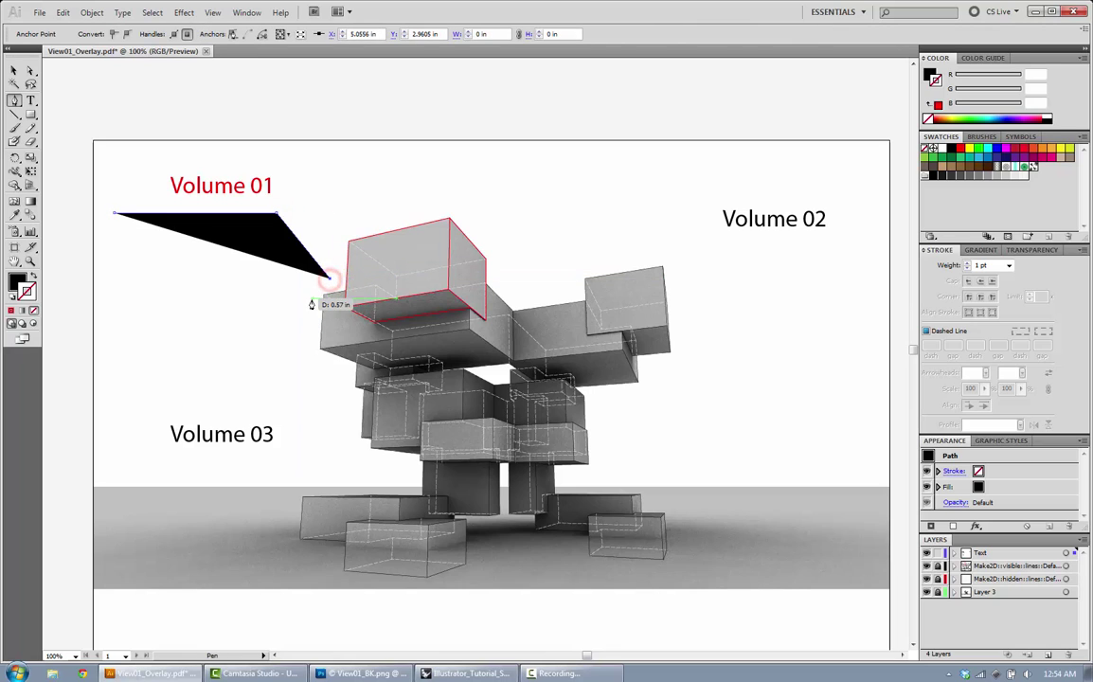
click(14, 72)
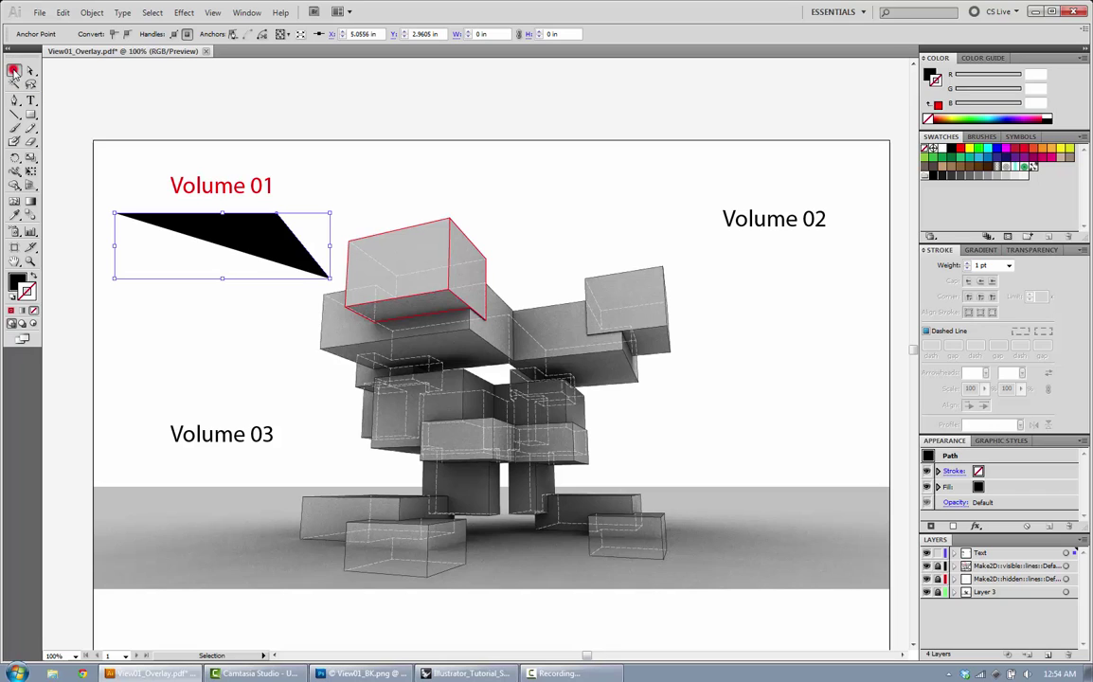
click(337, 125)
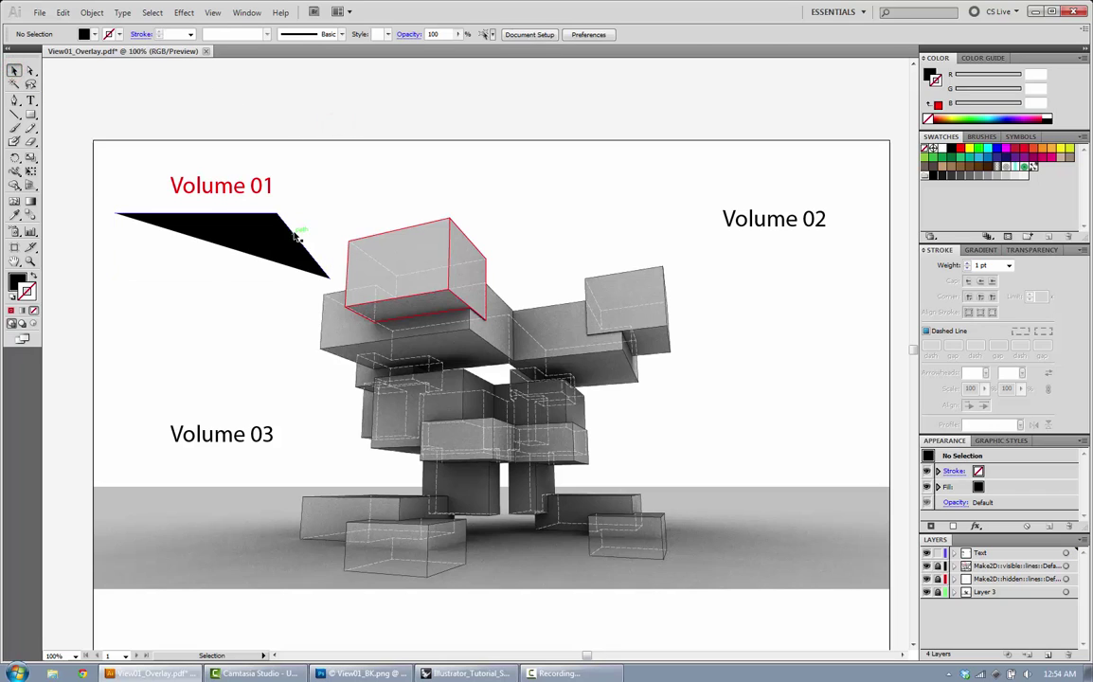
click(291, 232)
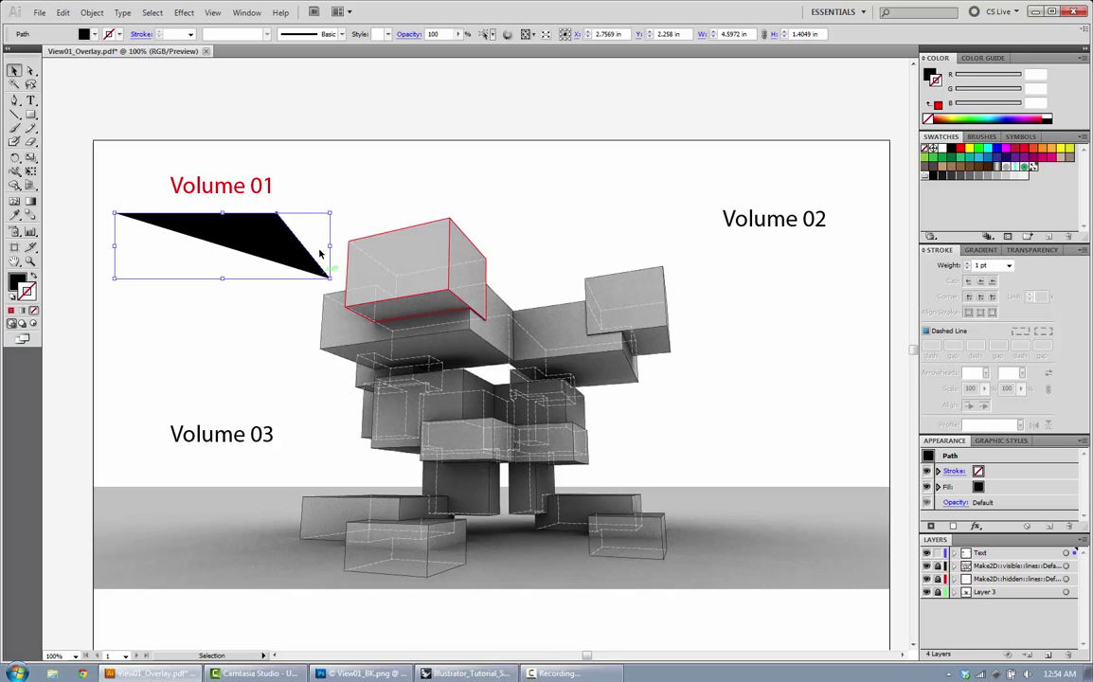
- Give the path a red stroke and no fill, turning it into a leader line
click(115, 35)
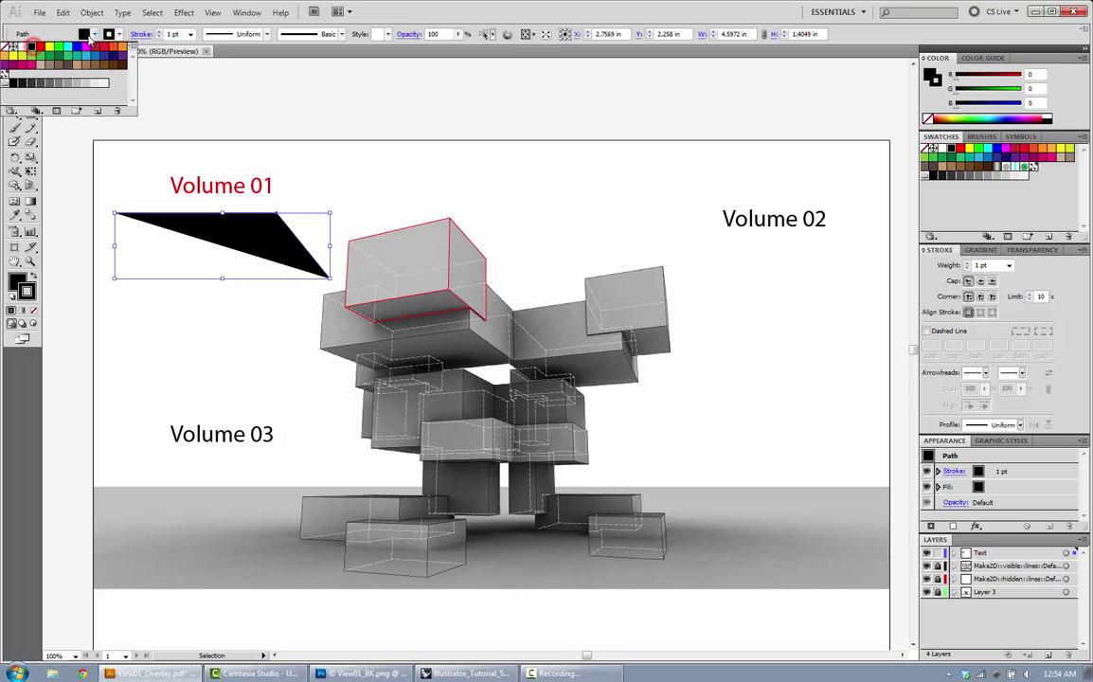
click(33, 50)
click(44, 49)
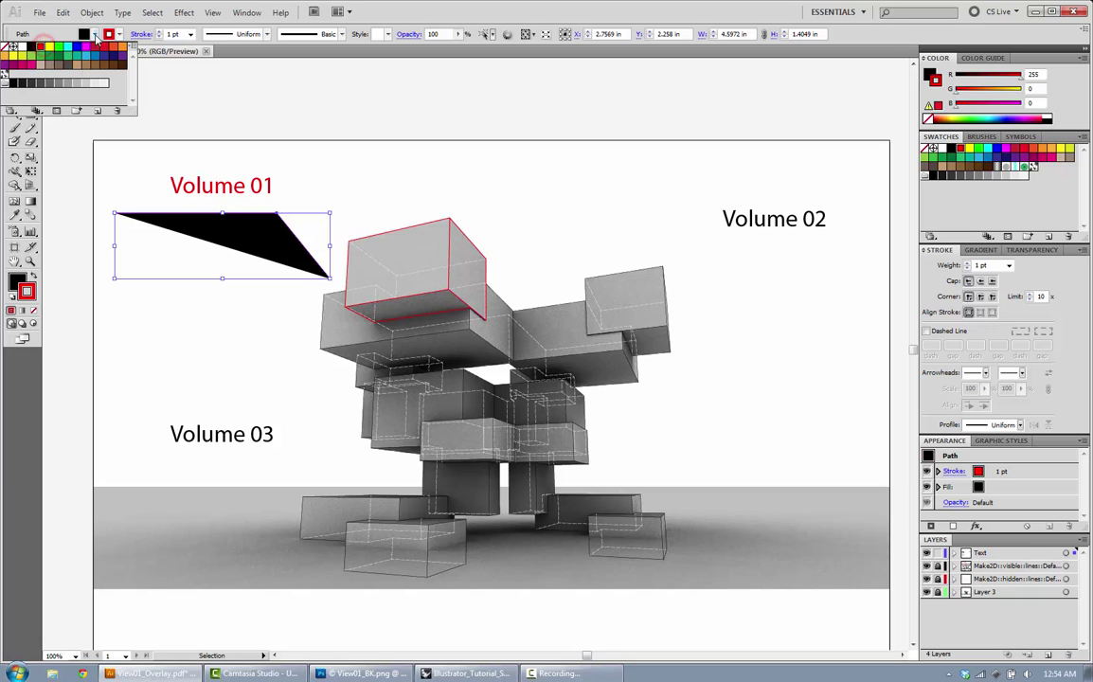
click(86, 33)
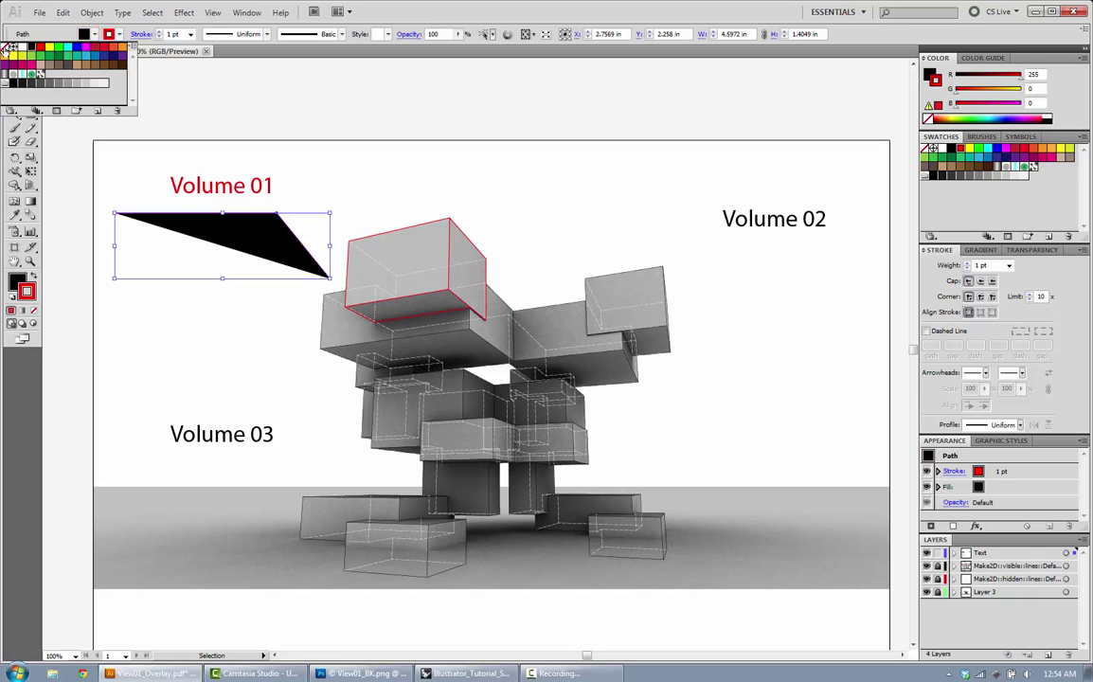
click(15, 45)
click(183, 113)
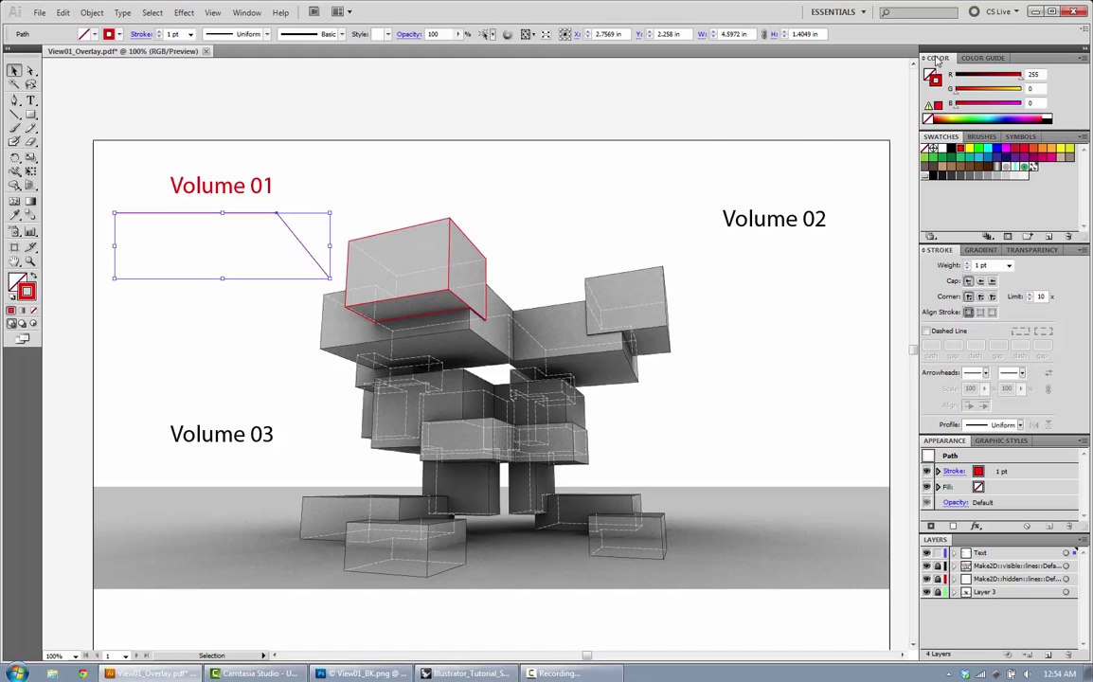
click(353, 175)
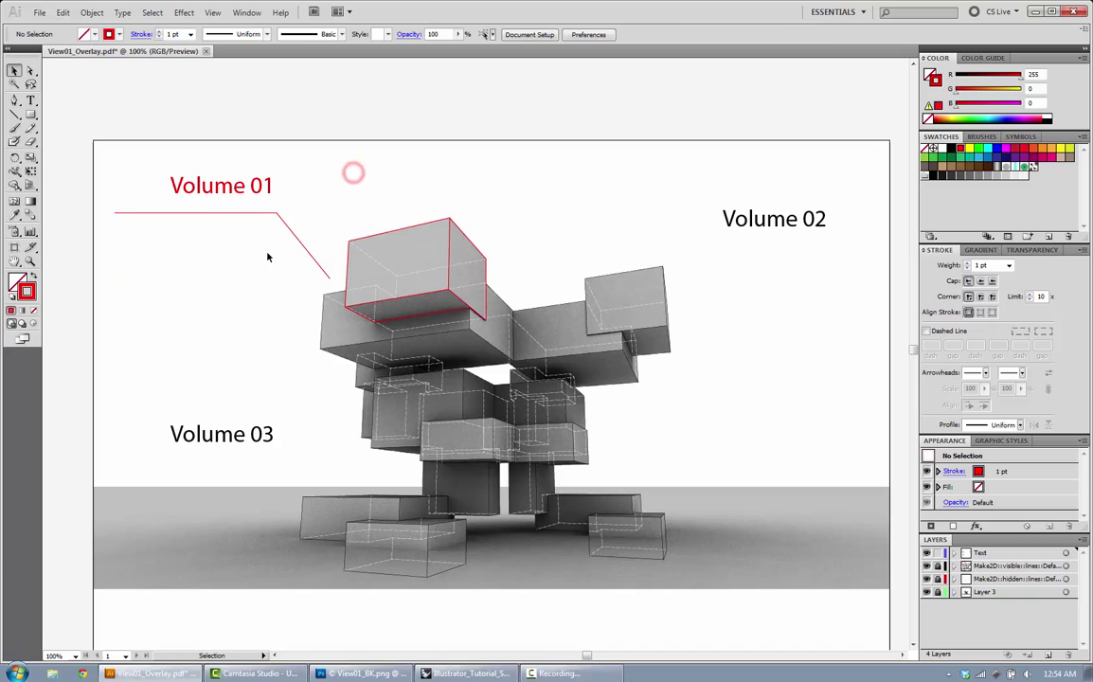
click(251, 217)
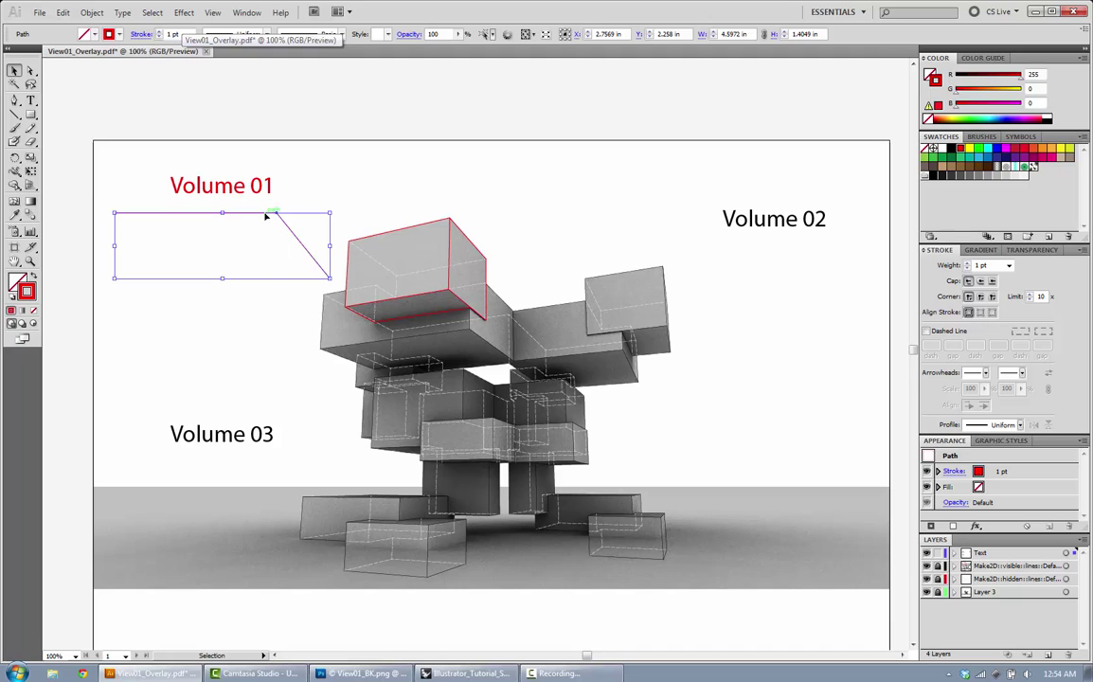
- Reposition the leader line and drag its end anchor onto the red box's corner at 200% zoom
drag(266, 217, 272, 203)
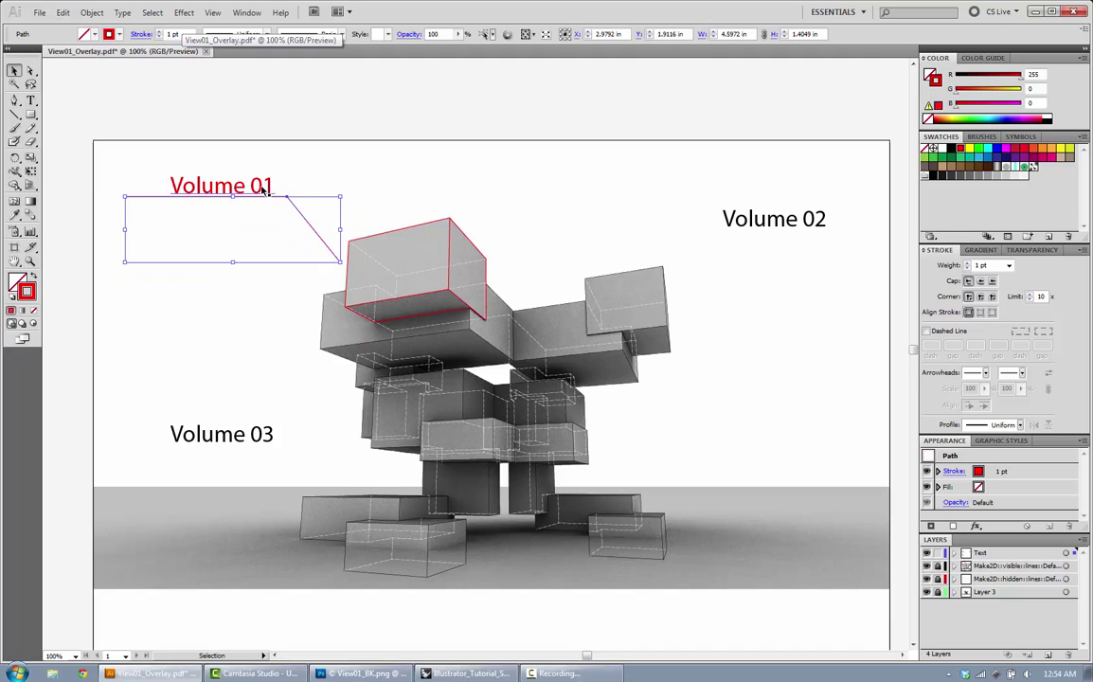
drag(325, 248, 345, 228)
click(410, 188)
key(ctrl+plus)
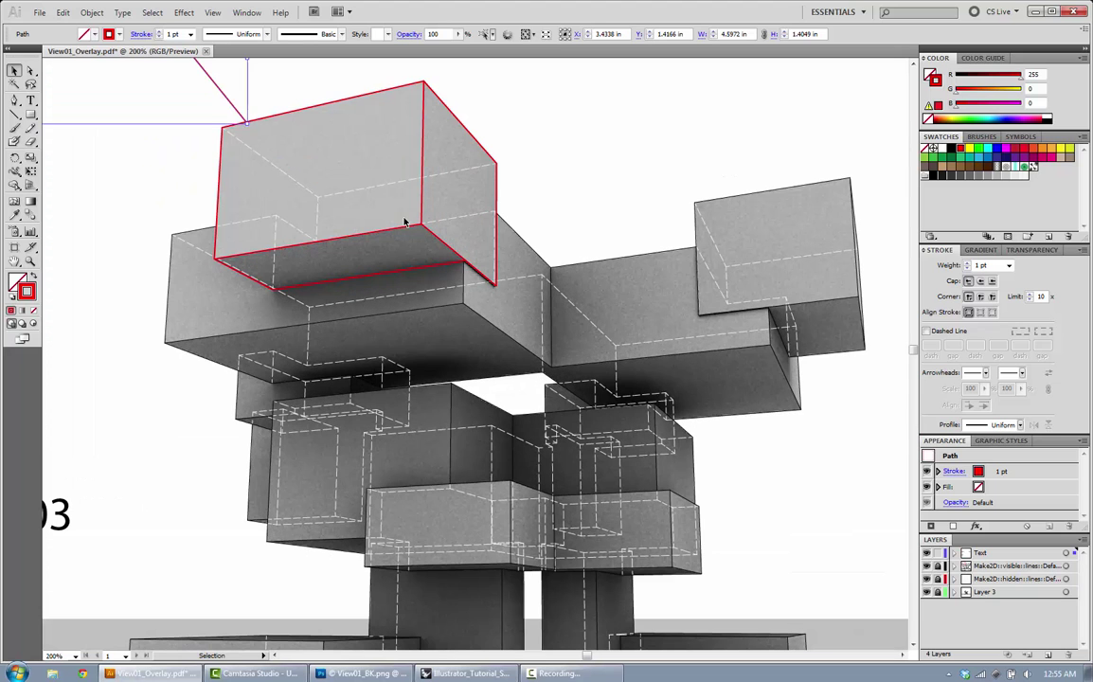
drag(389, 142, 600, 313)
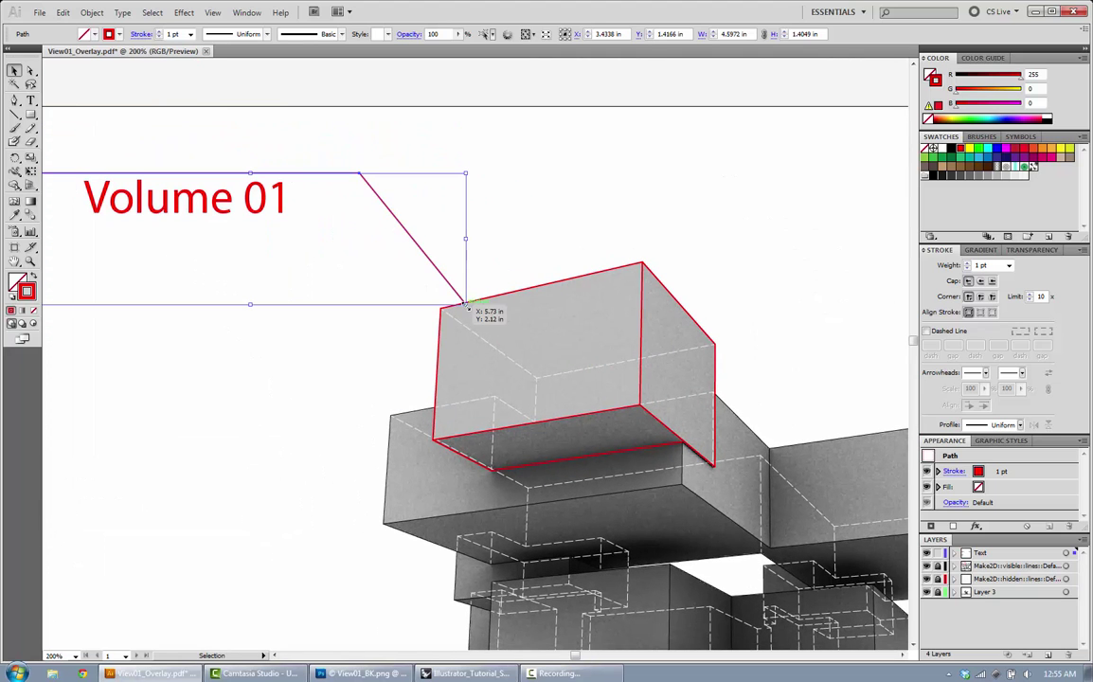
mouse_move(455, 291)
mouse_down()
mouse_move(454, 249)
mouse_move(456, 299)
mouse_up()
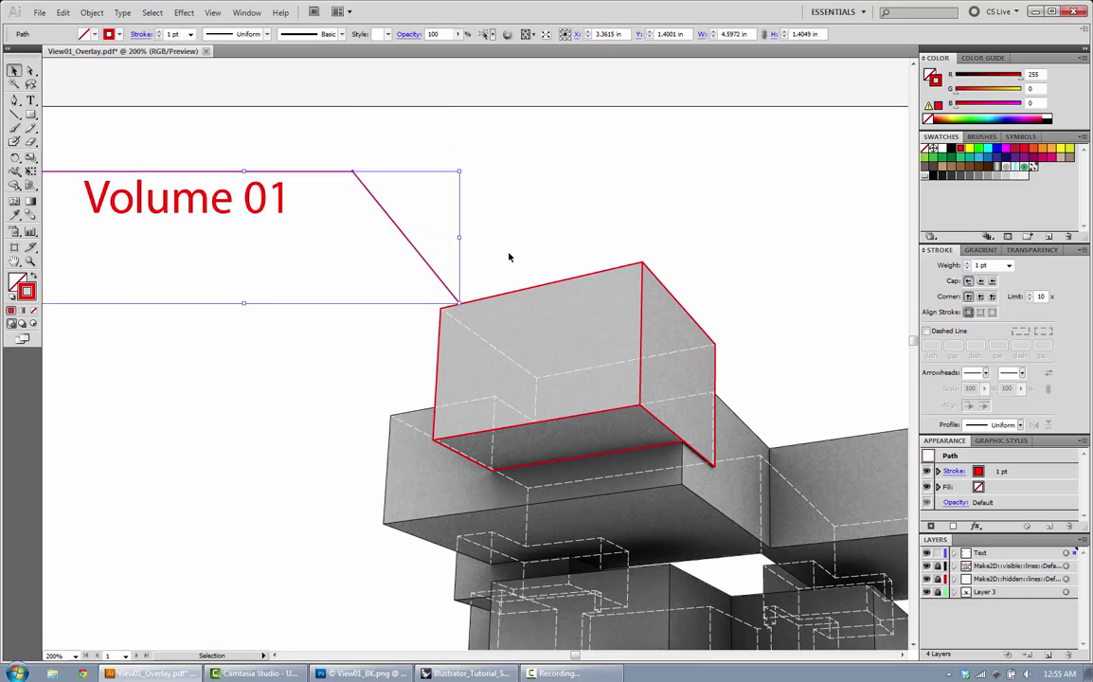
click(507, 253)
- Set the Volume 01 label onto the leader line, then zoom back to 100%
drag(433, 144, 544, 223)
drag(368, 292, 312, 248)
click(318, 320)
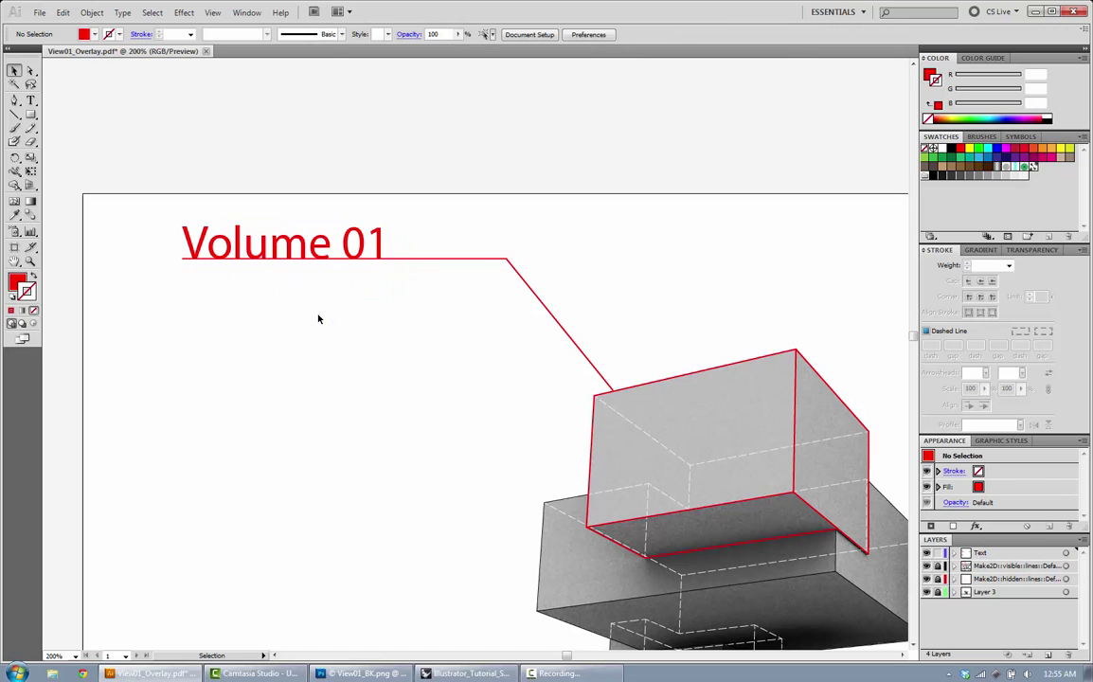
key(ctrl+minus)
drag(334, 279, 334, 275)
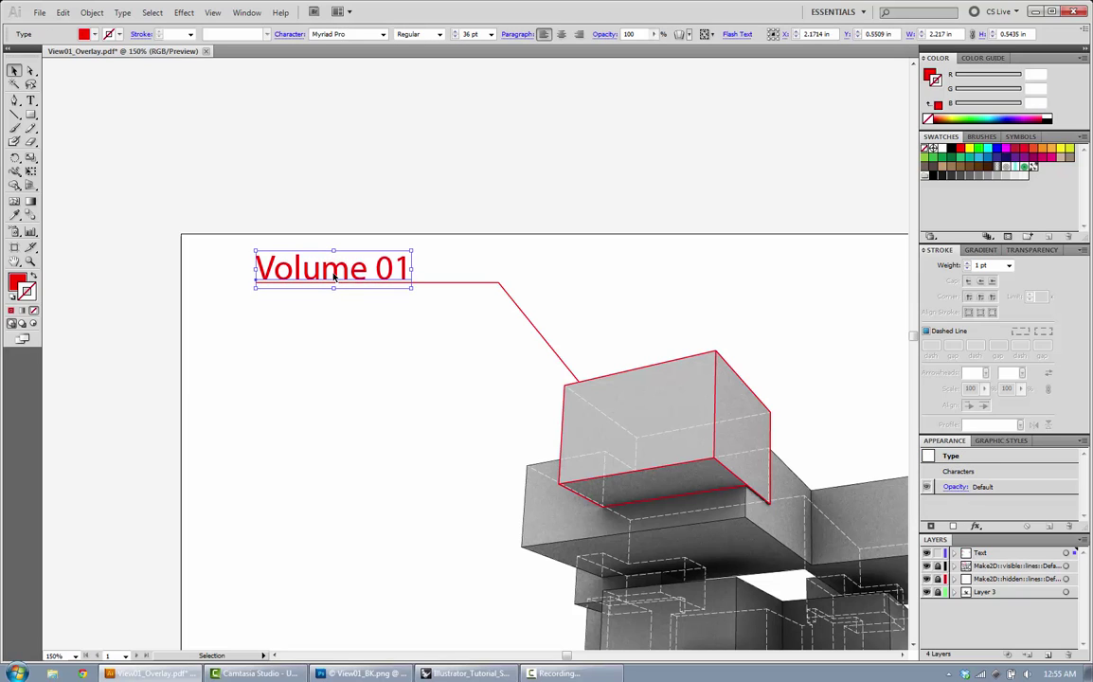
click(357, 355)
click(500, 348)
click(376, 335)
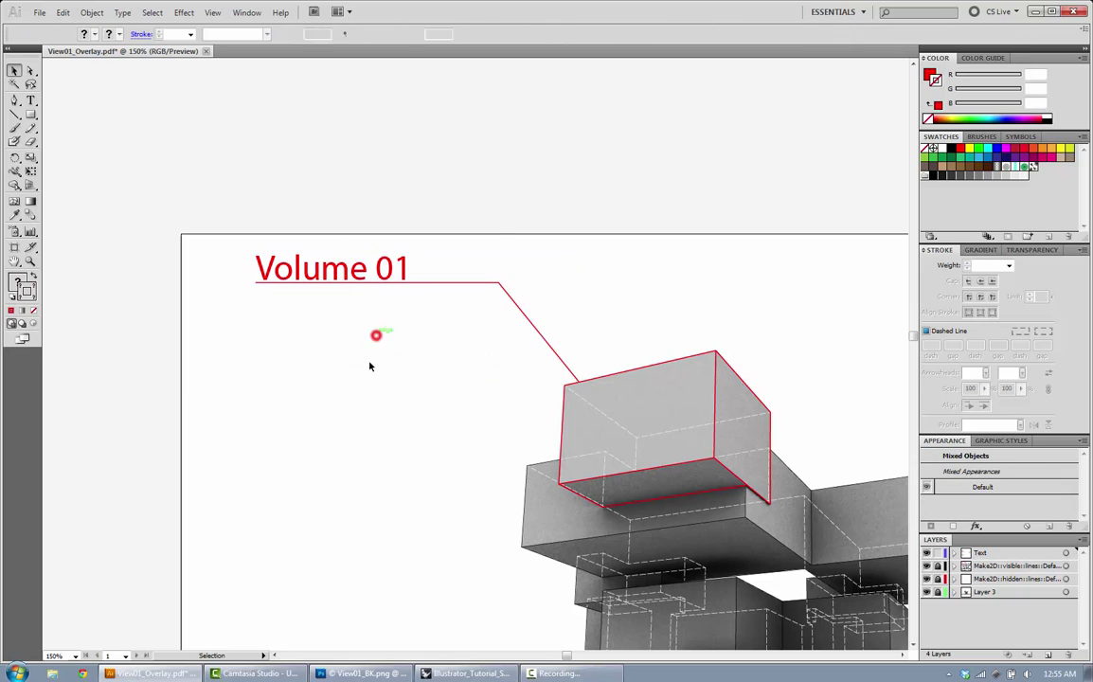
key(ctrl+minus)
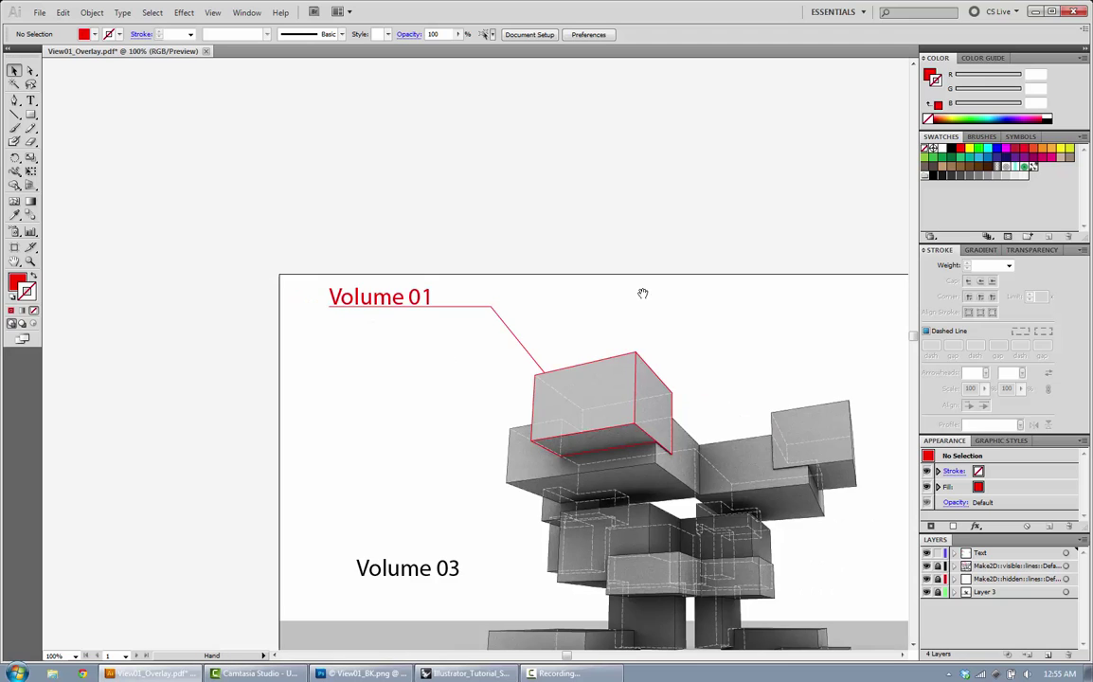
- Duplicate the Volume 01 leader line next to the Volume 03 label
drag(651, 299, 521, 191)
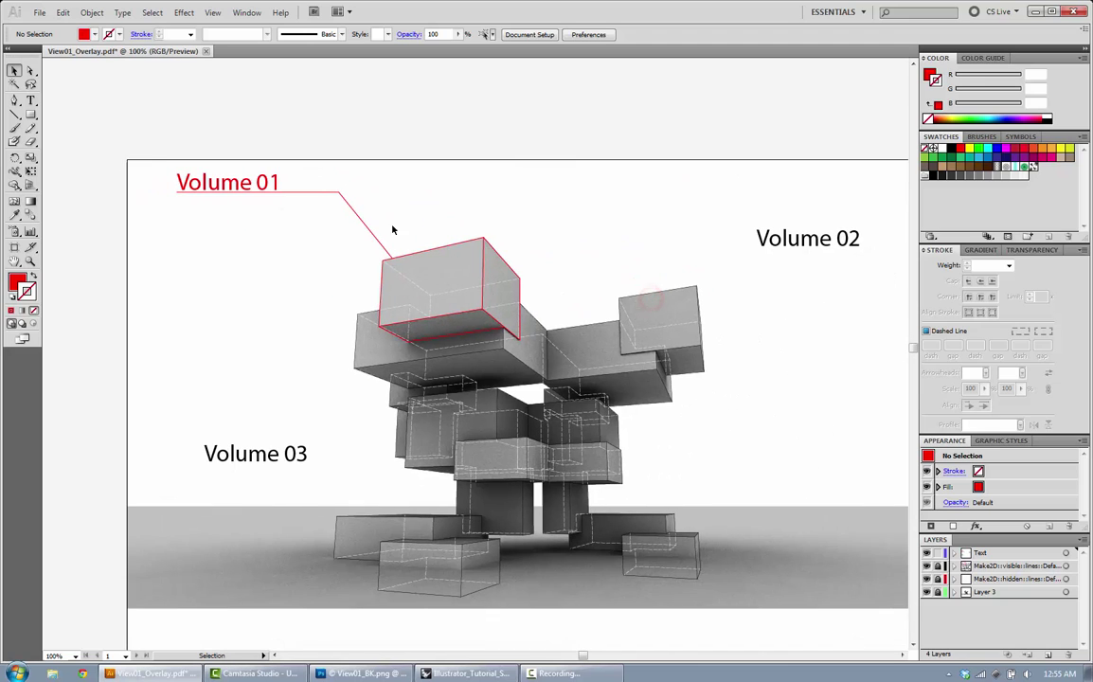
click(290, 193)
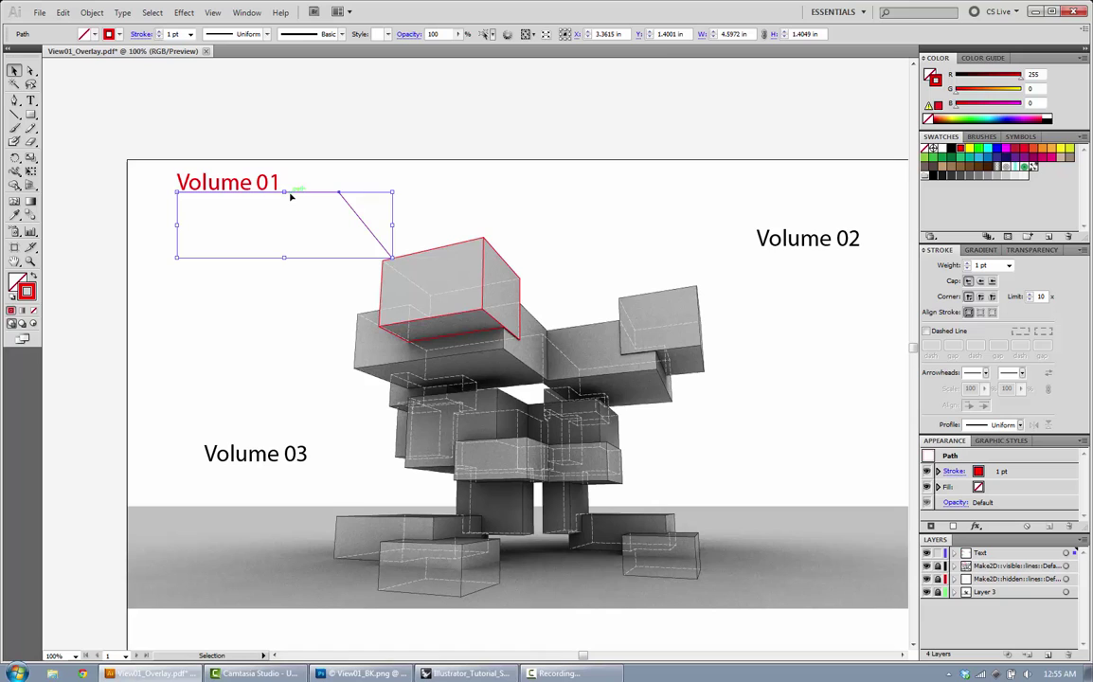
drag(290, 205, 840, 265)
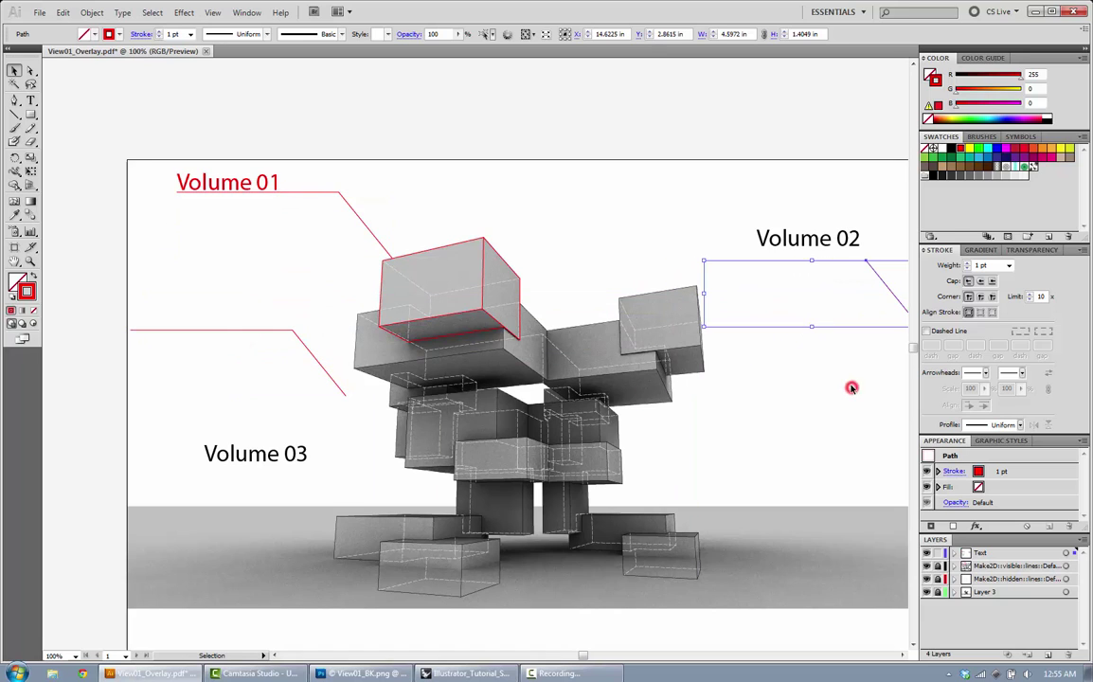
- Mirror the Volume 02 leader copy so it slants toward the model, keeping its full length
drag(852, 388, 654, 378)
click(674, 285)
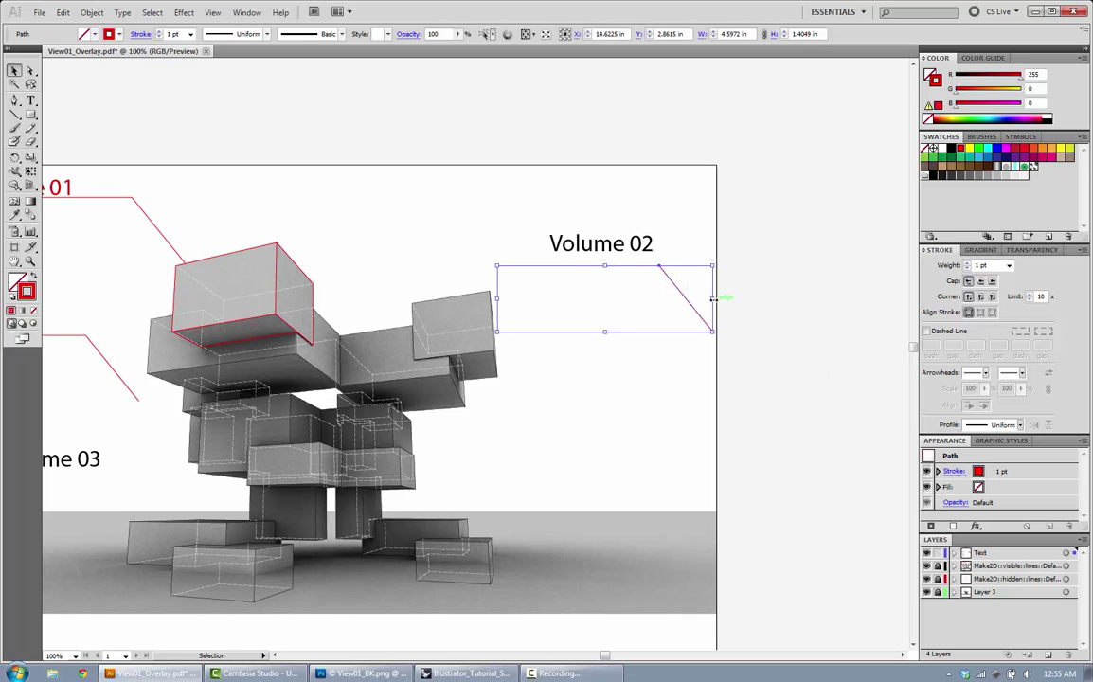
drag(712, 299, 291, 298)
key(ctrl+z)
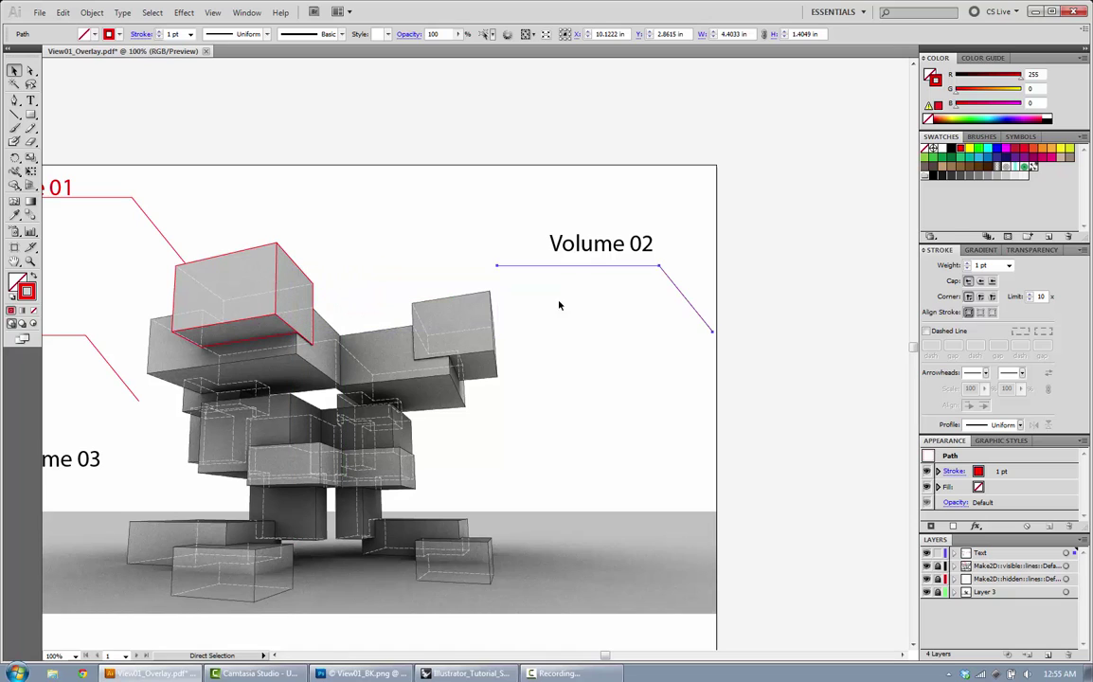
drag(711, 300, 542, 281)
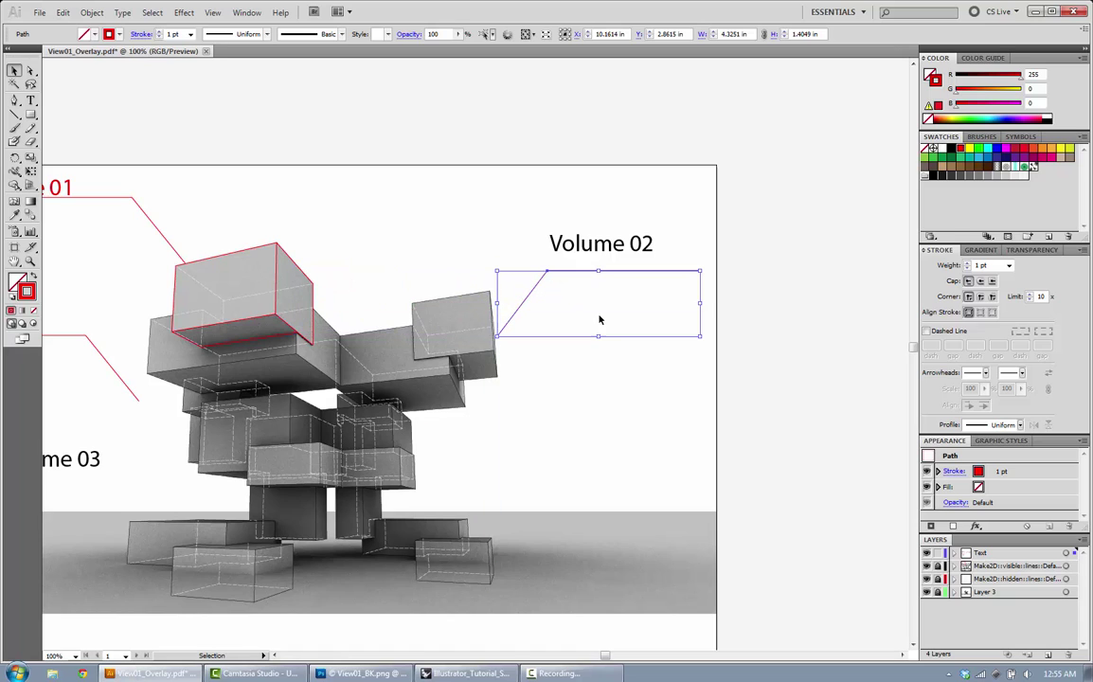
drag(701, 304, 663, 304)
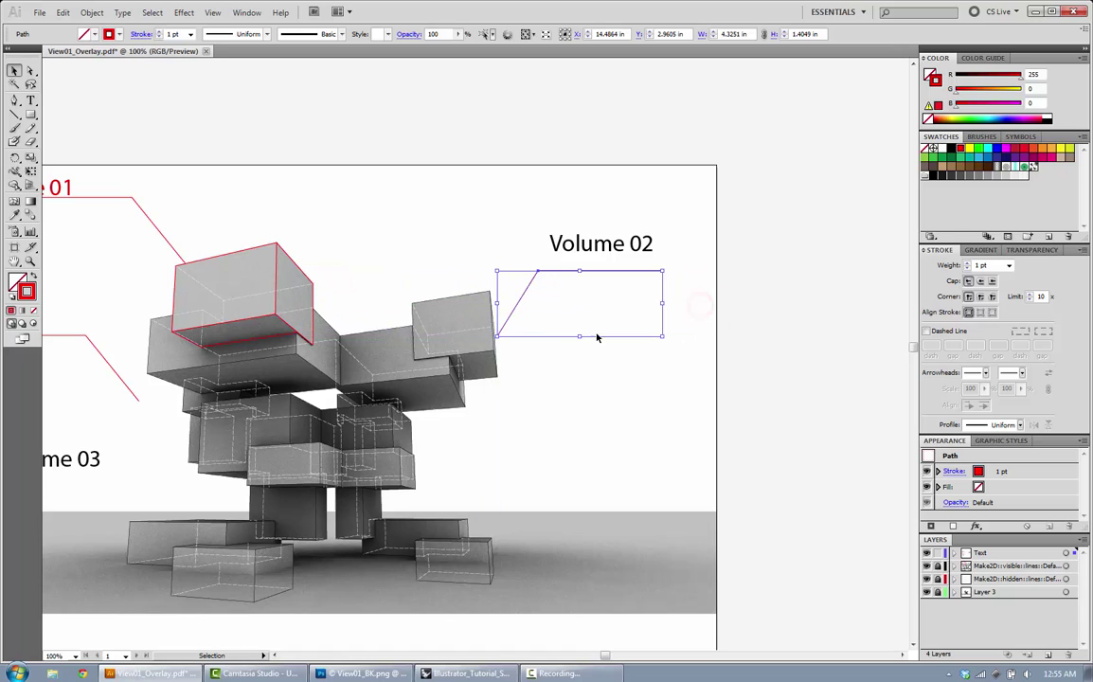
click(549, 358)
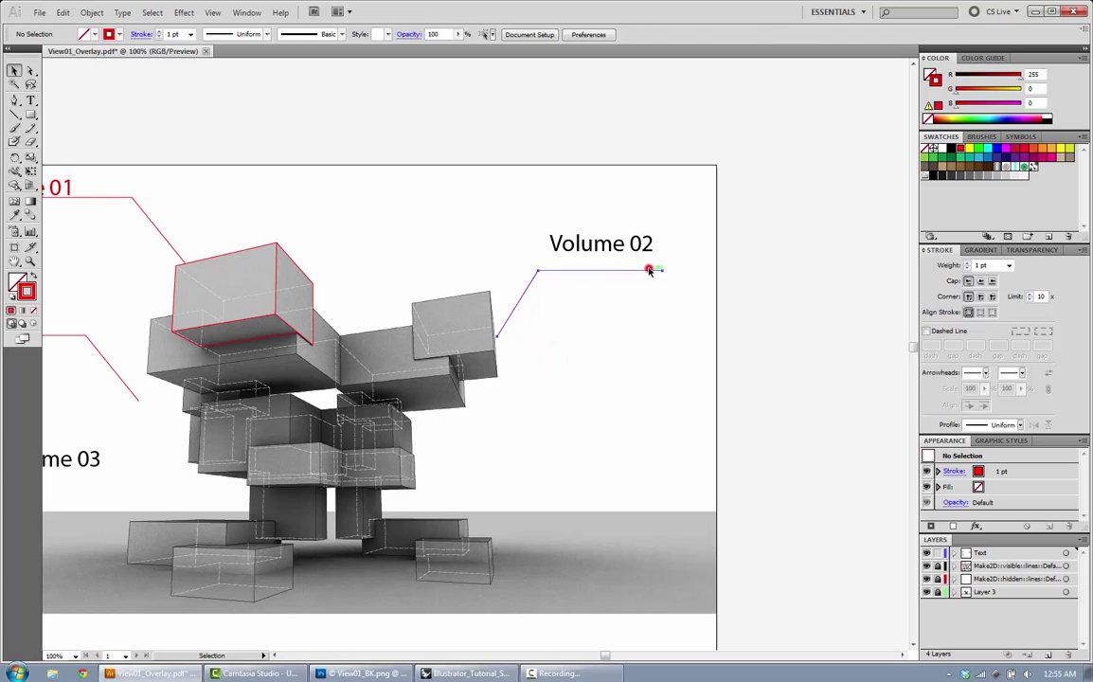
click(649, 271)
drag(660, 304, 701, 304)
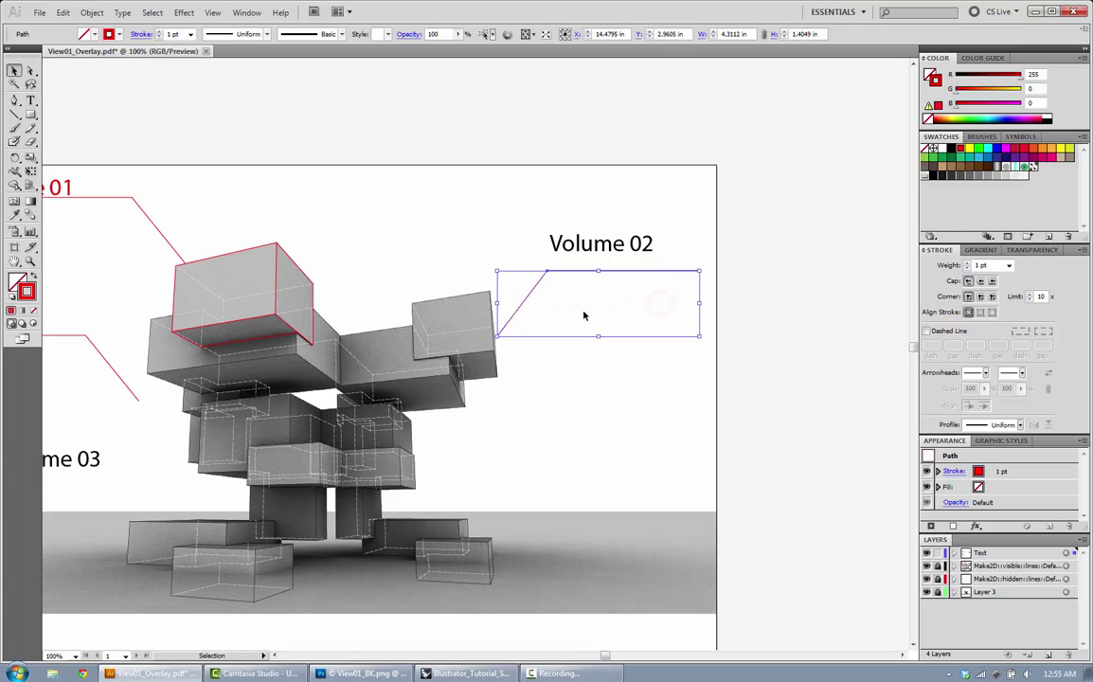
- In isolation mode, lower the Volume 02 leader and raise its bend point under the label
double_click(534, 297)
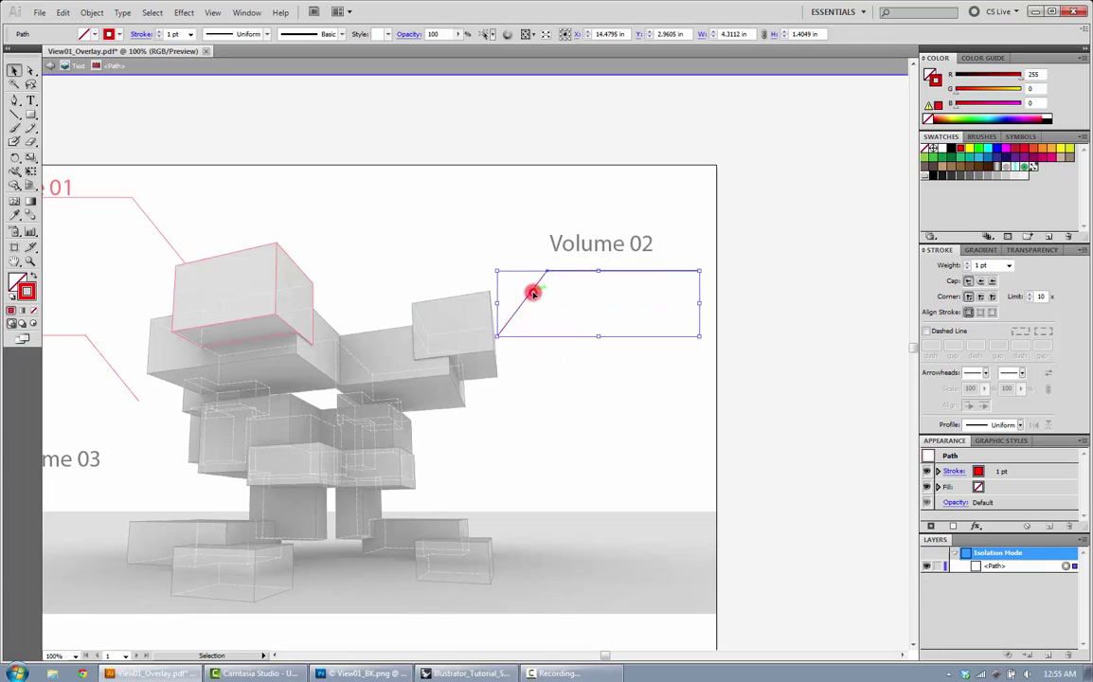
click(581, 373)
click(549, 274)
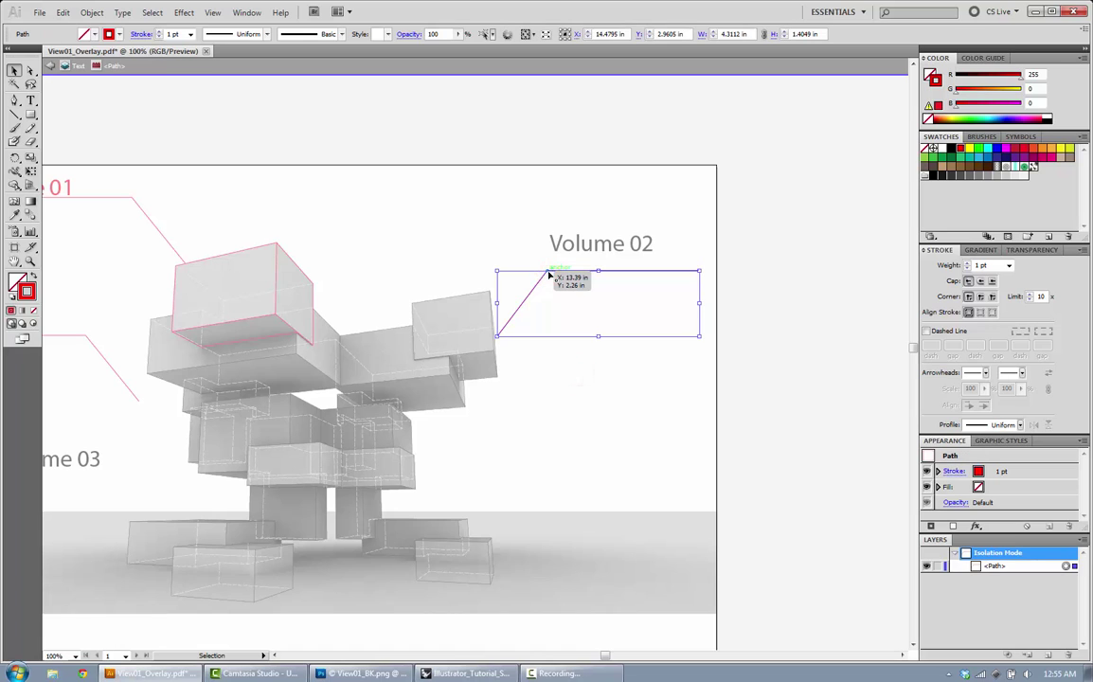
drag(549, 274, 548, 285)
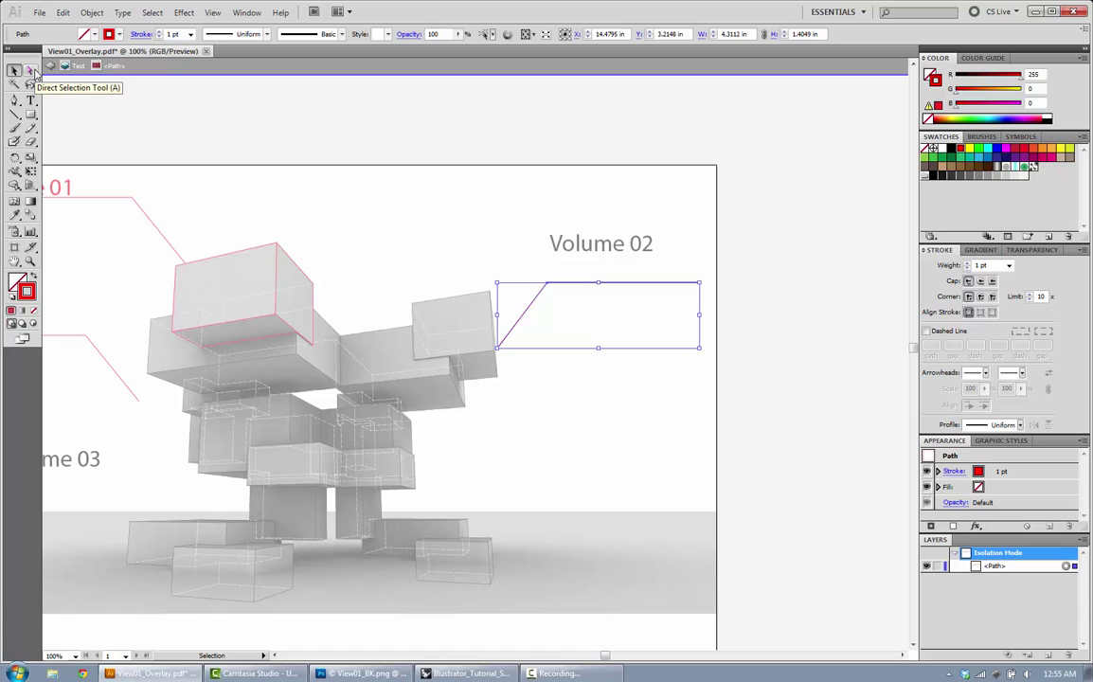
click(30, 72)
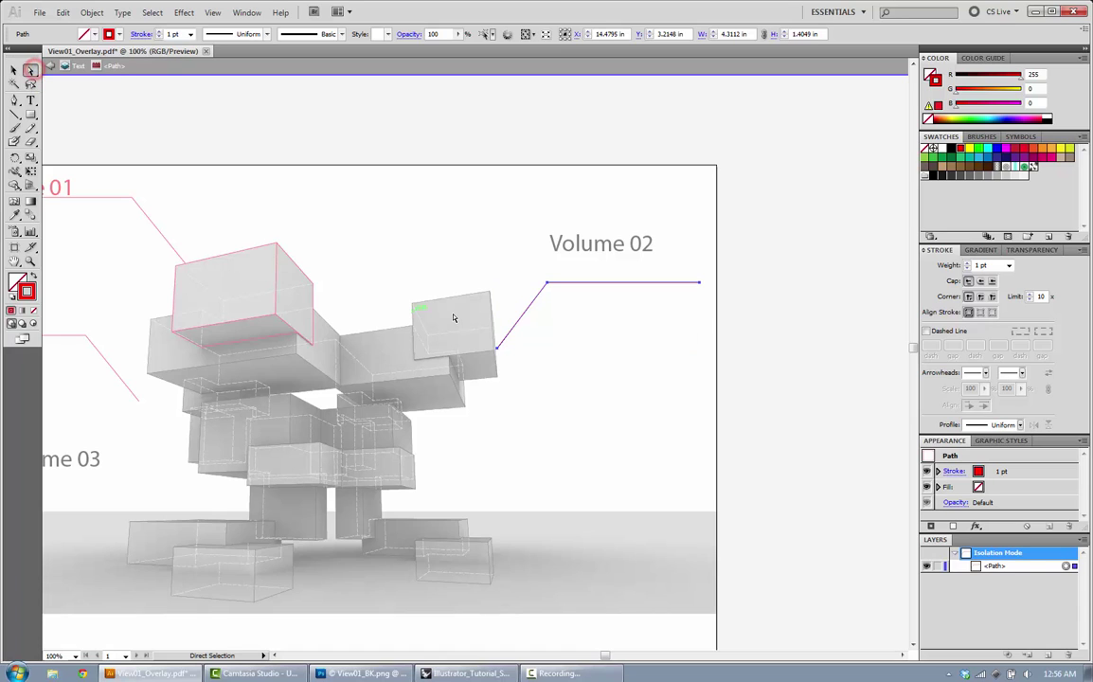
drag(546, 284, 565, 267)
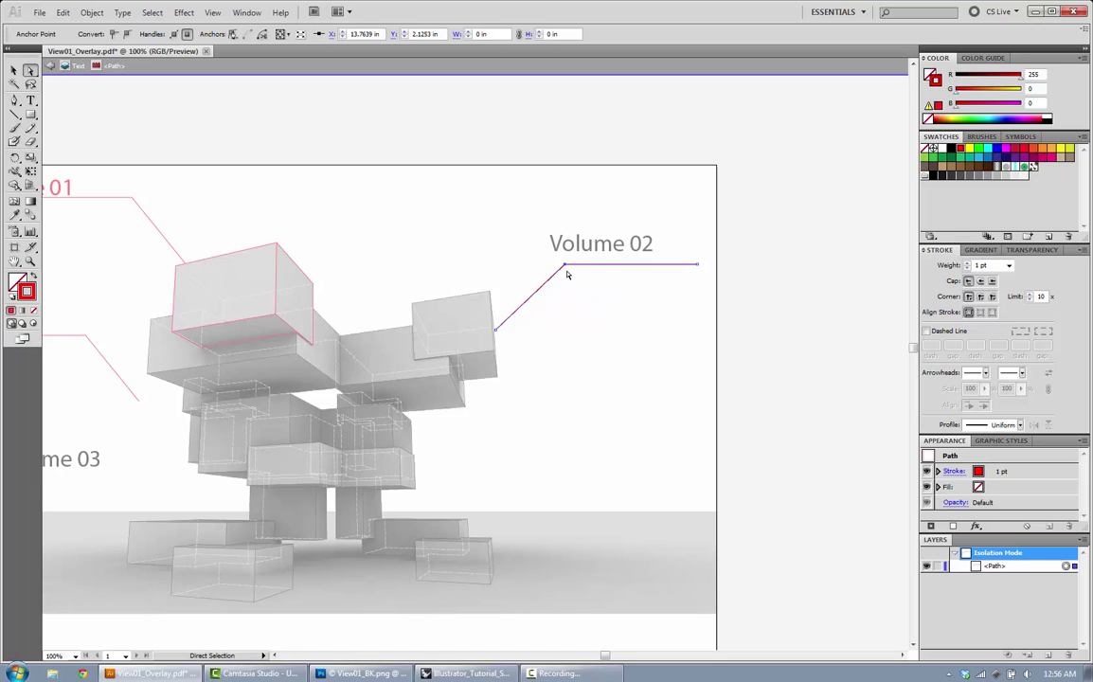
double_click(459, 211)
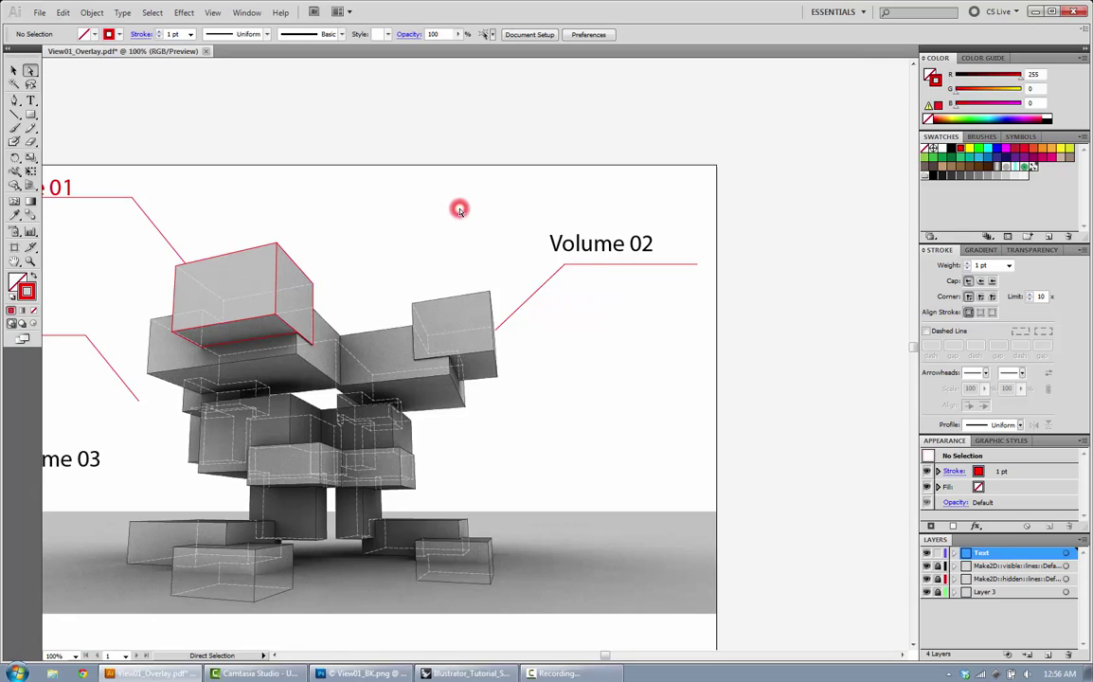
- Move the Volume 02 leader up and slightly left, then set the Volume 02 label onto it
click(579, 265)
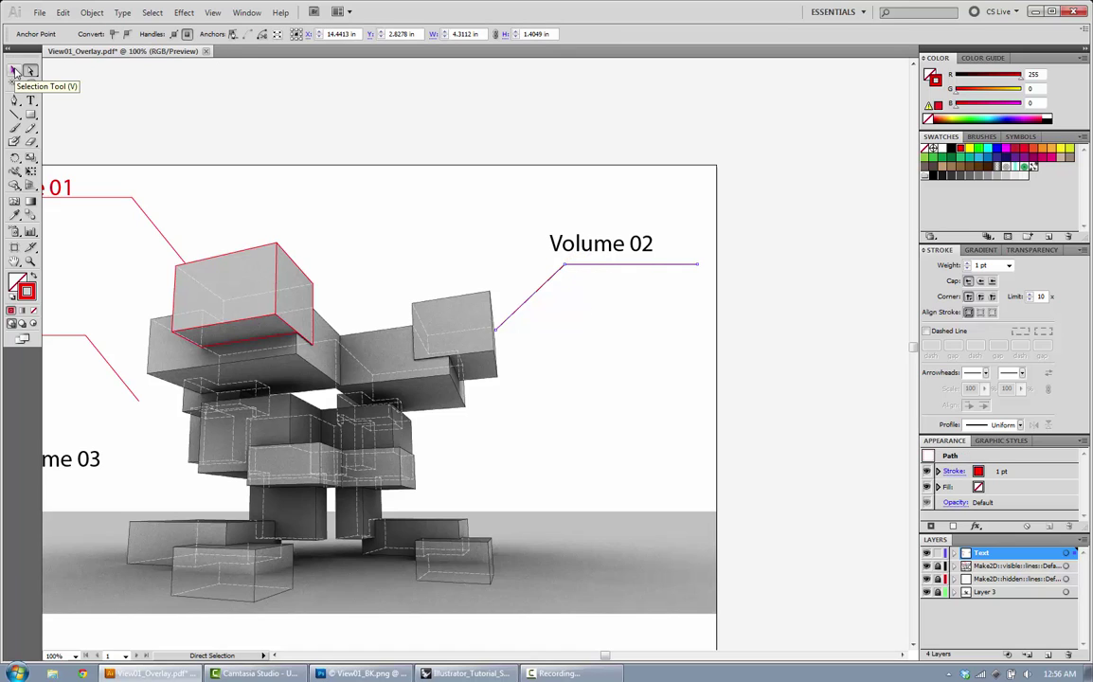
click(15, 72)
click(594, 420)
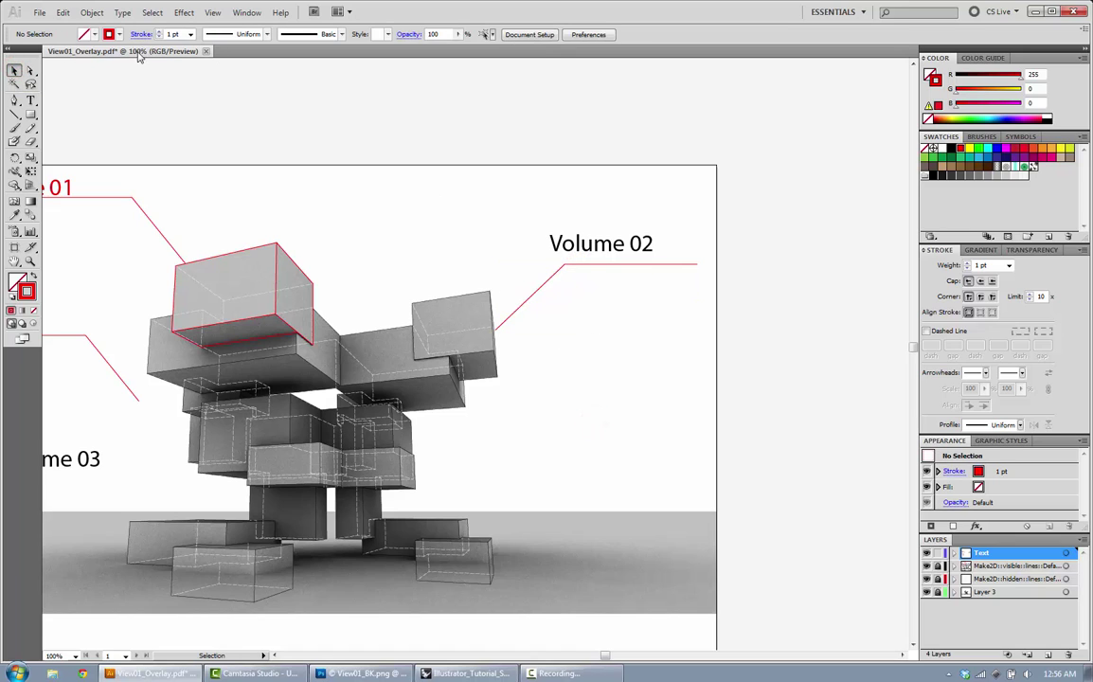
click(564, 268)
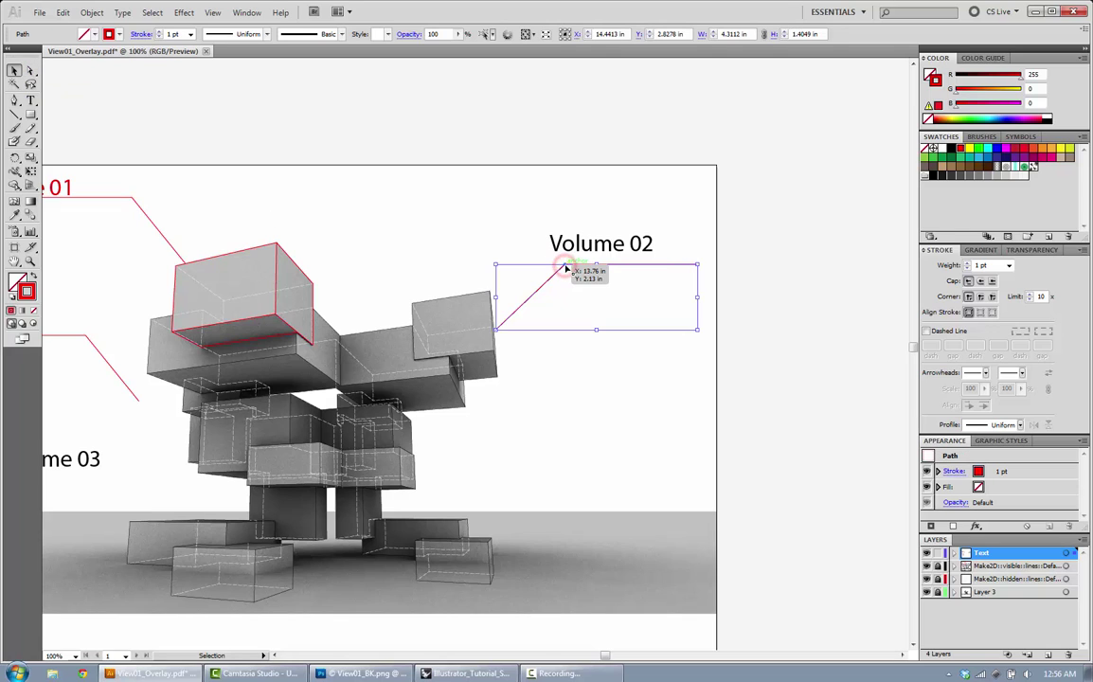
click(520, 245)
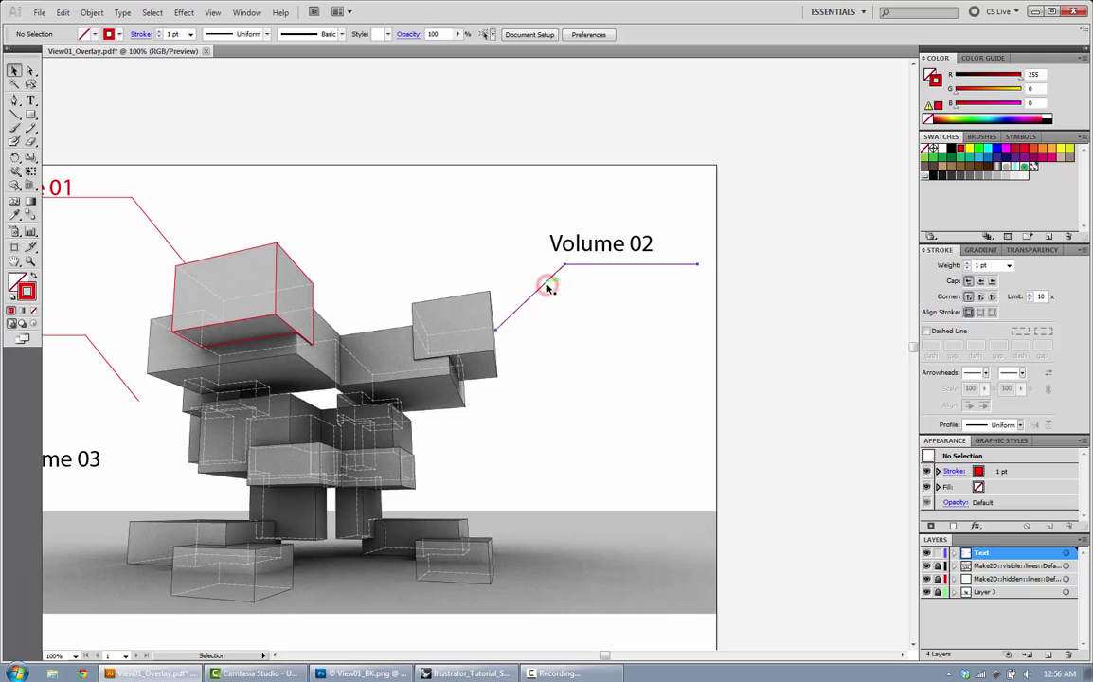
drag(548, 287, 547, 275)
key(Left)
key(Left)
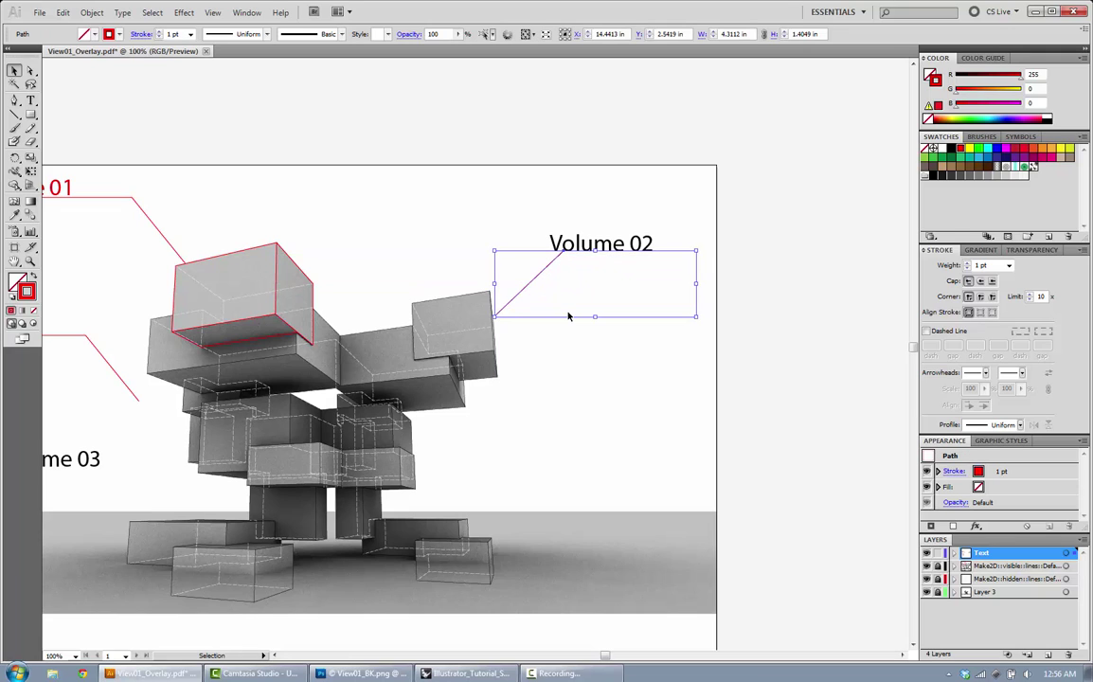
click(552, 366)
drag(602, 246, 648, 242)
click(583, 296)
- Make the Volume 02 and Volume 03 leader strokes black
drag(373, 279, 578, 232)
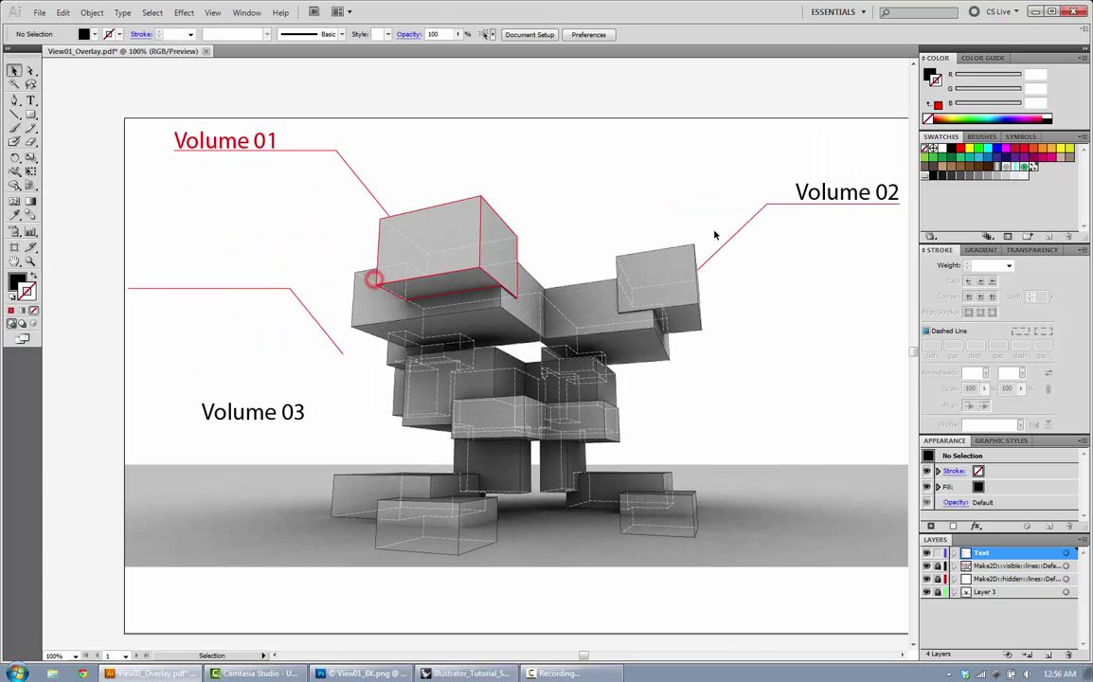
click(737, 234)
shift+click(289, 286)
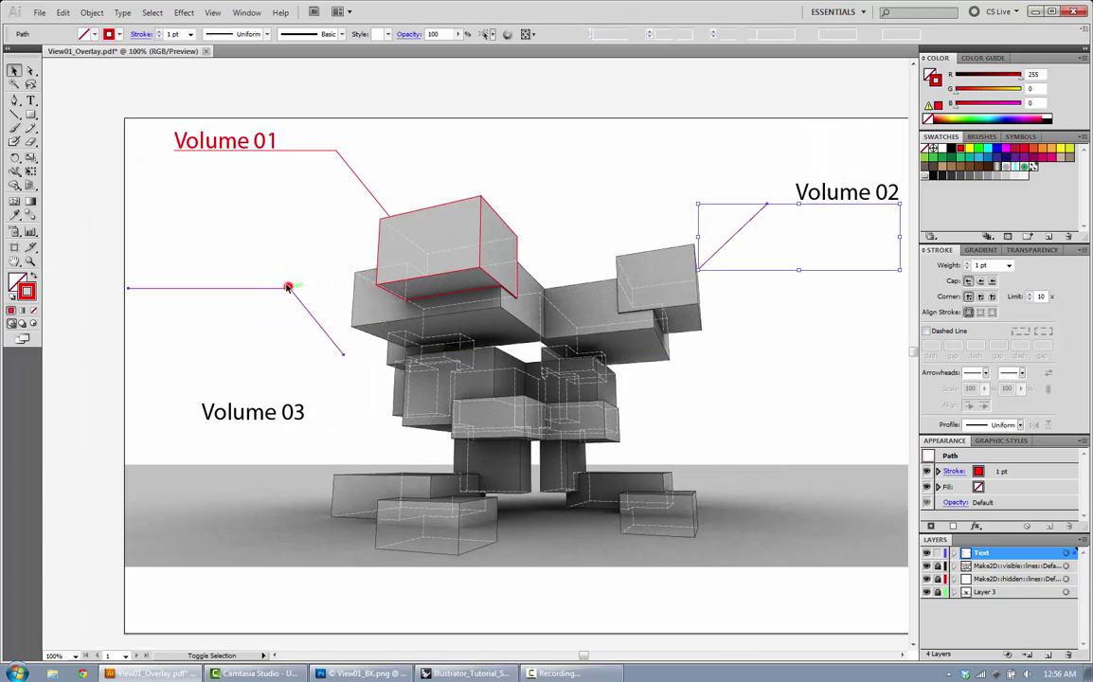
click(109, 34)
click(31, 47)
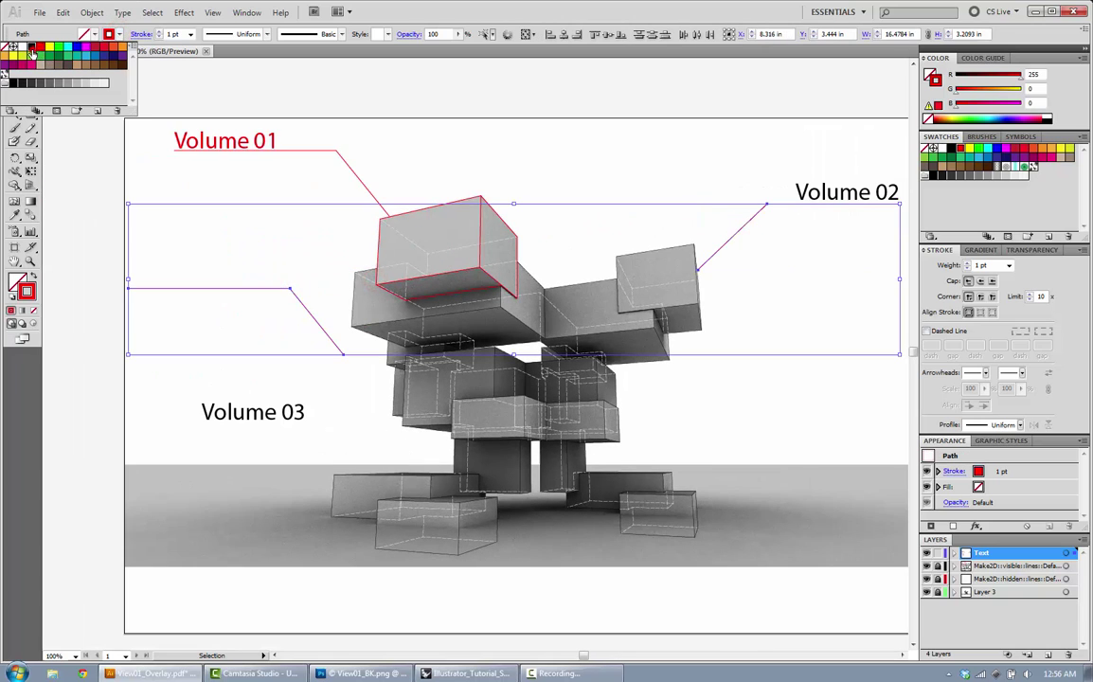
click(166, 435)
- Move the Volume 03 leader and label lower and make the leader dashed (6 pt dash, 2 pt gap)
click(83, 284)
drag(241, 288, 201, 389)
click(215, 410)
click(296, 408)
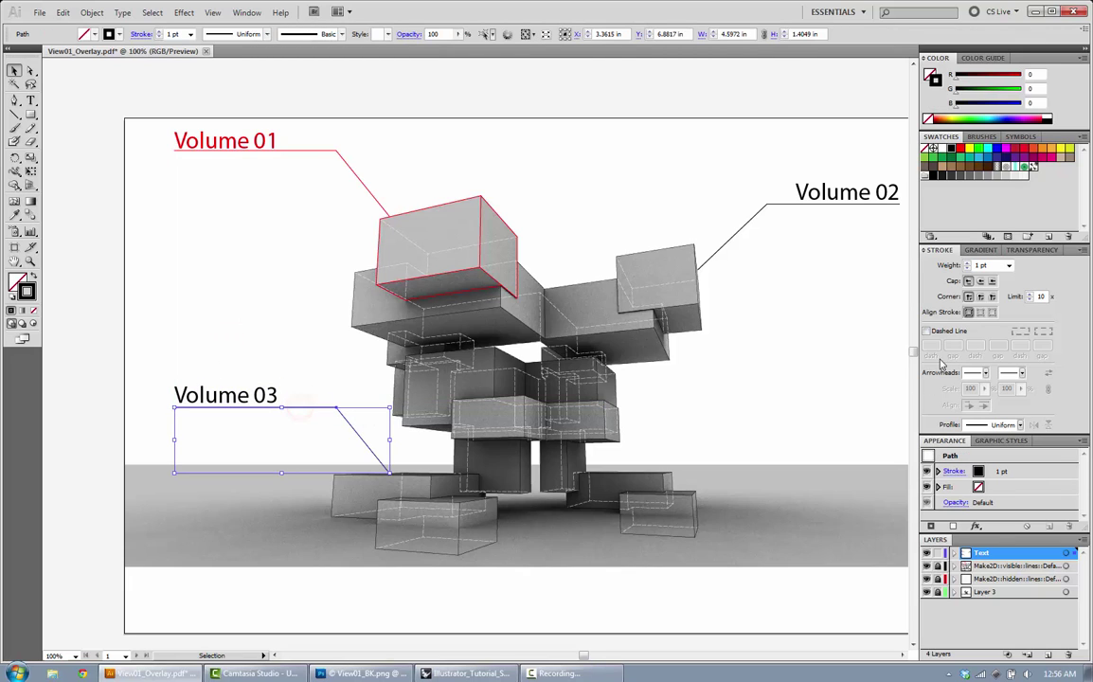
click(927, 330)
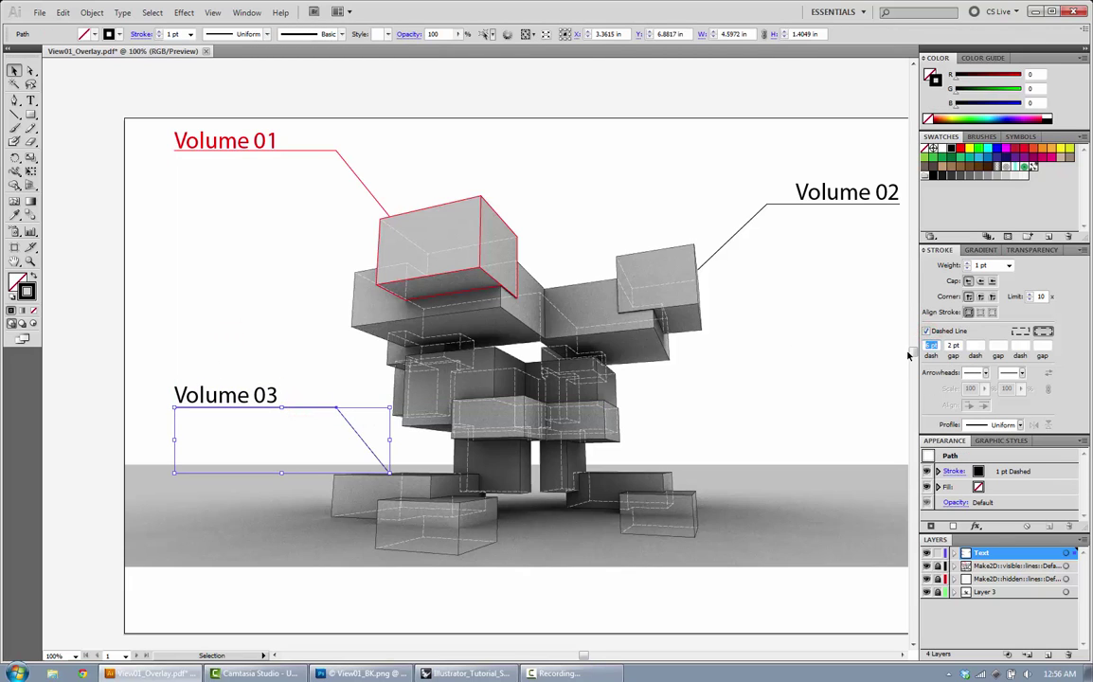
click(252, 342)
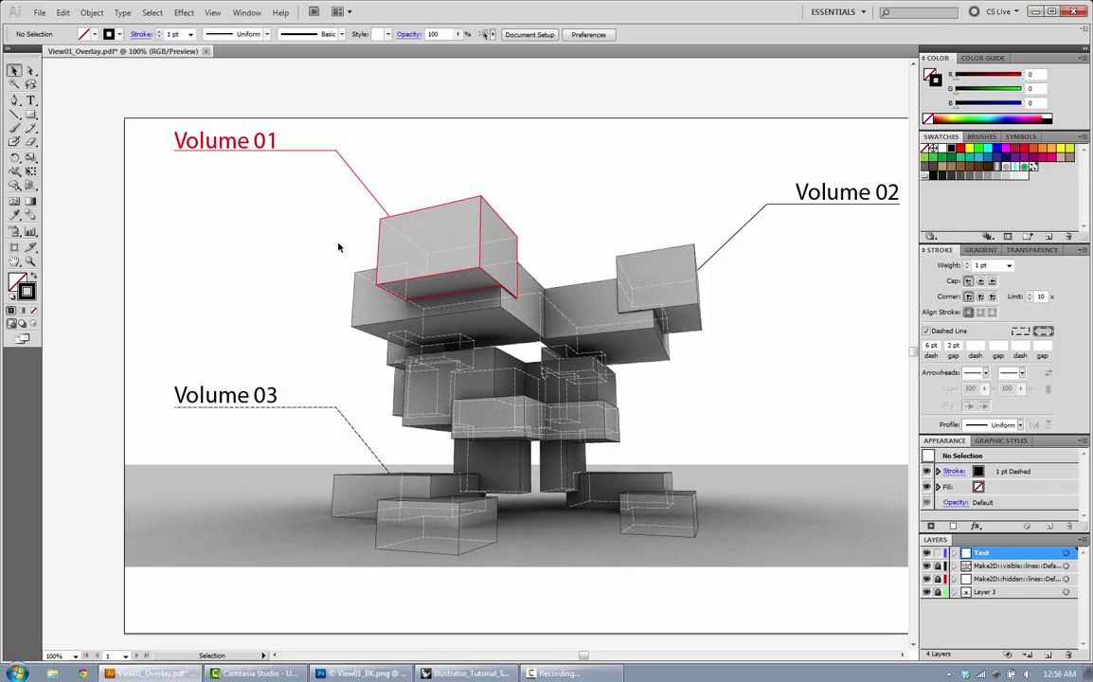
drag(593, 158, 519, 175)
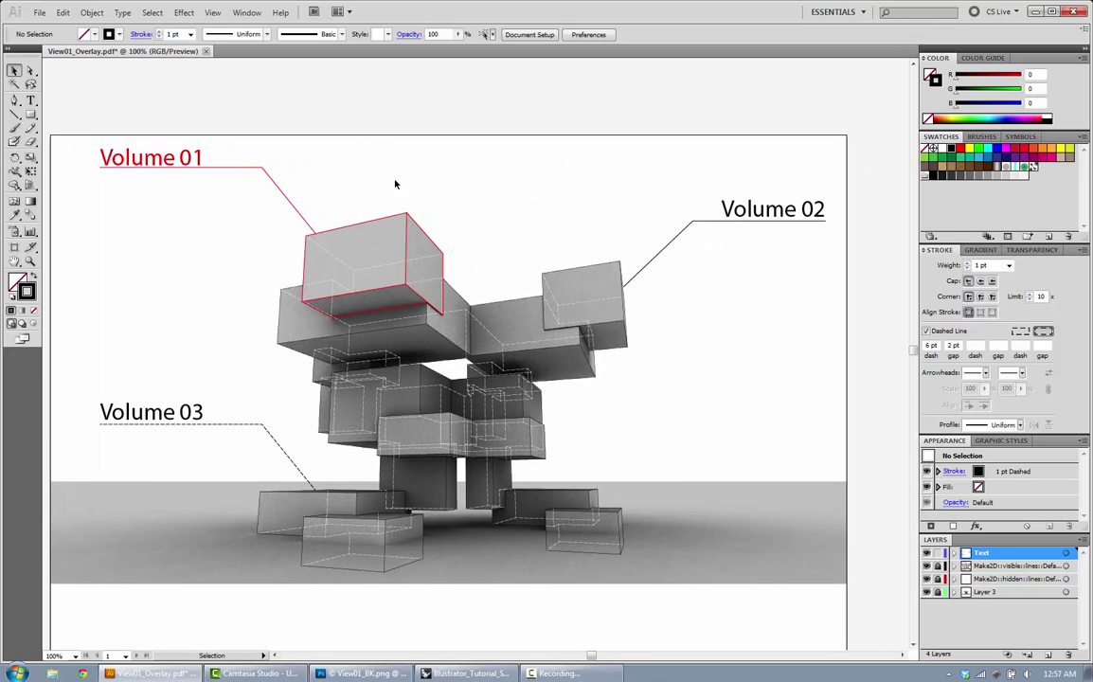
click(16, 103)
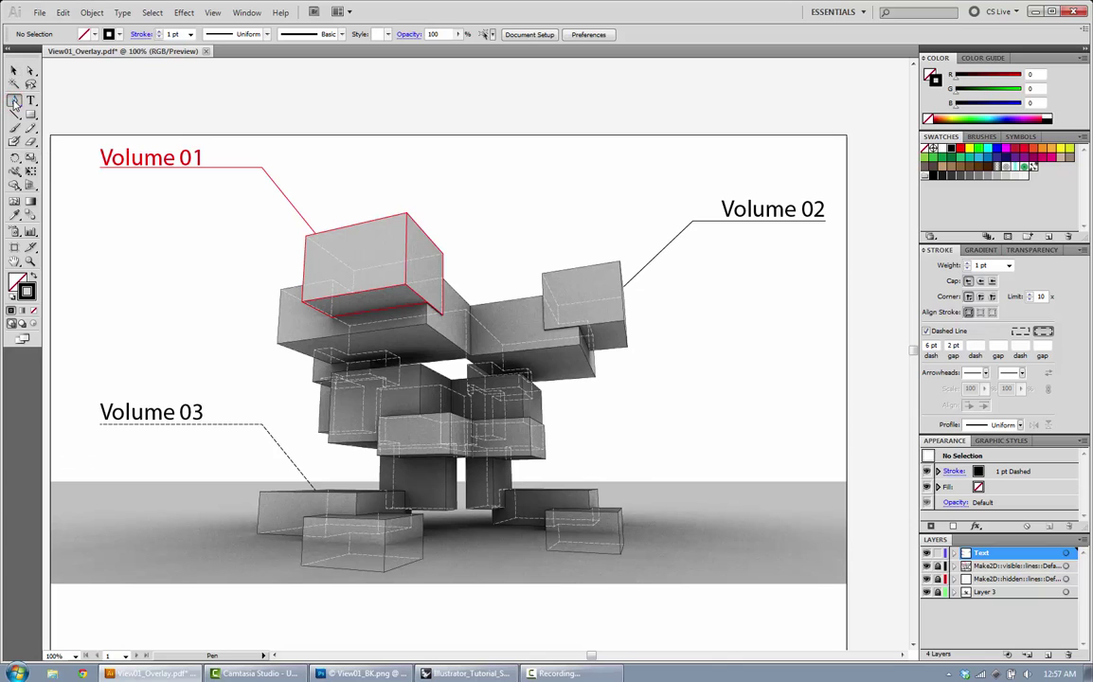
click(11, 114)
click(476, 164)
click(601, 338)
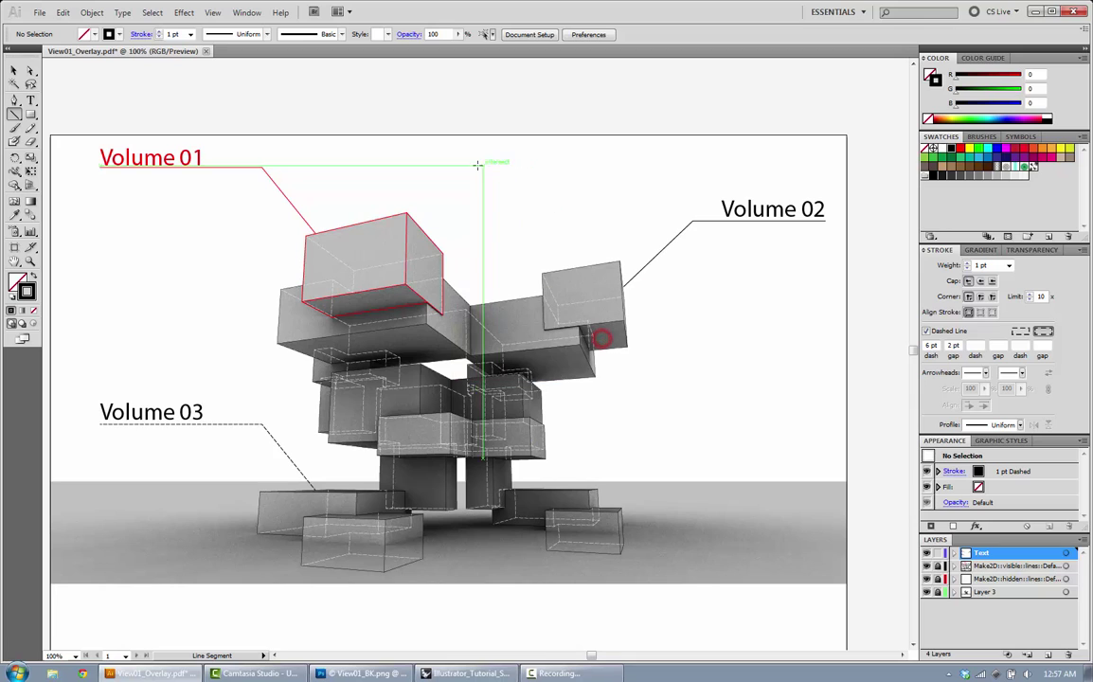
mouse_move(474, 163)
mouse_down()
mouse_move(608, 167)
mouse_move(631, 149)
mouse_move(653, 152)
mouse_up()
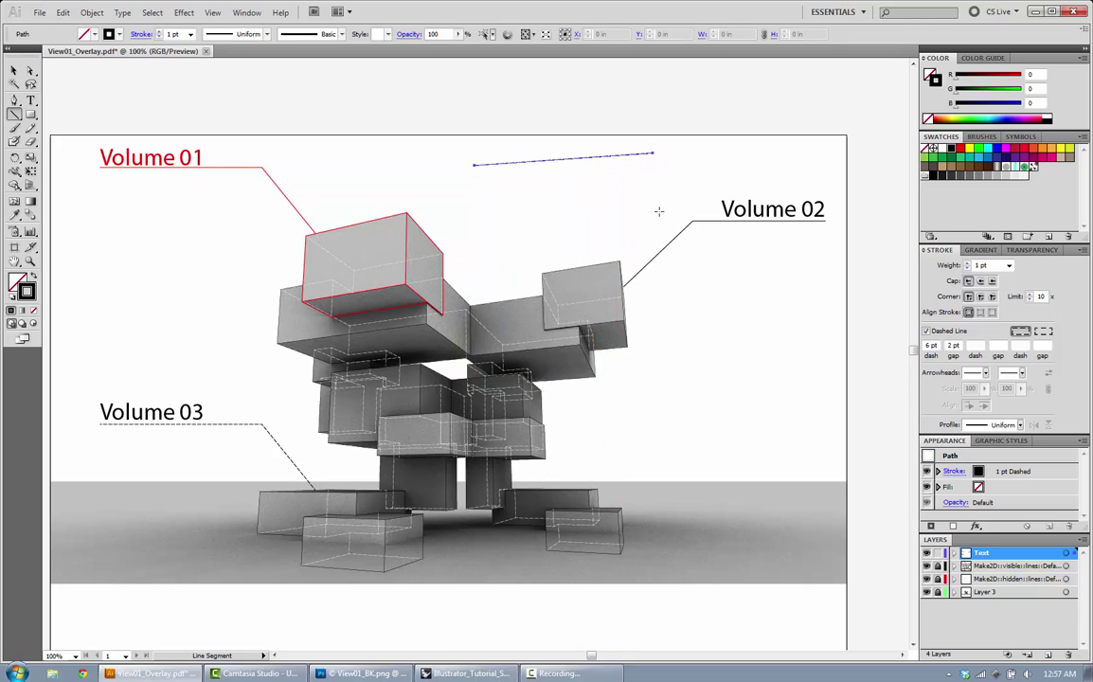
click(13, 71)
key(Delete)
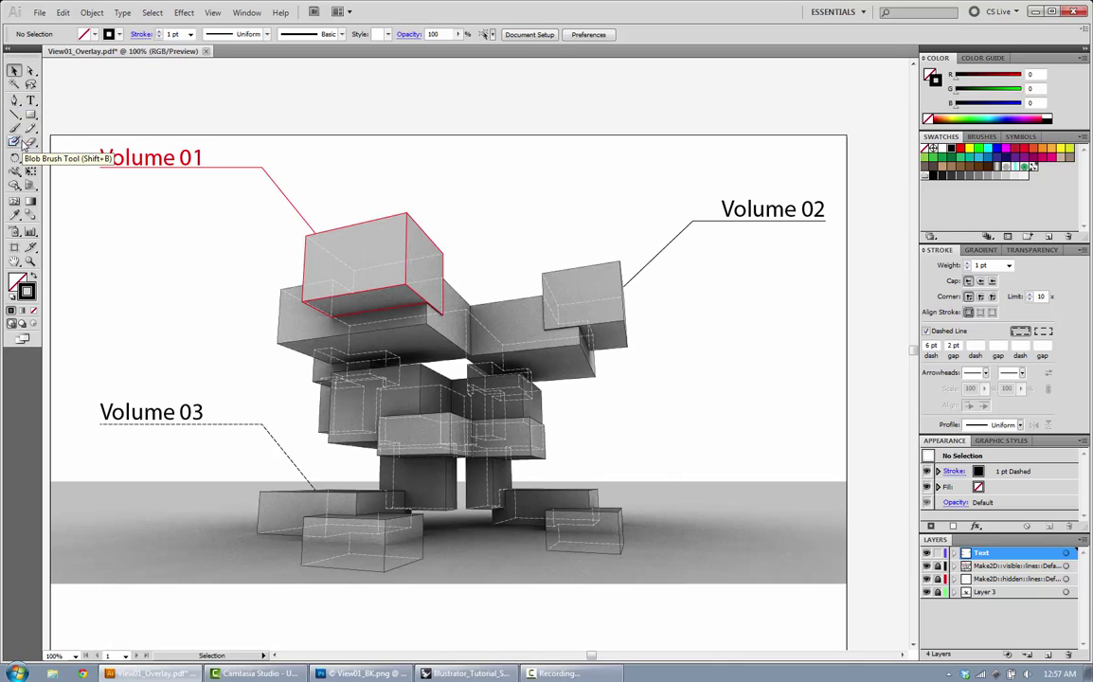
click(142, 156)
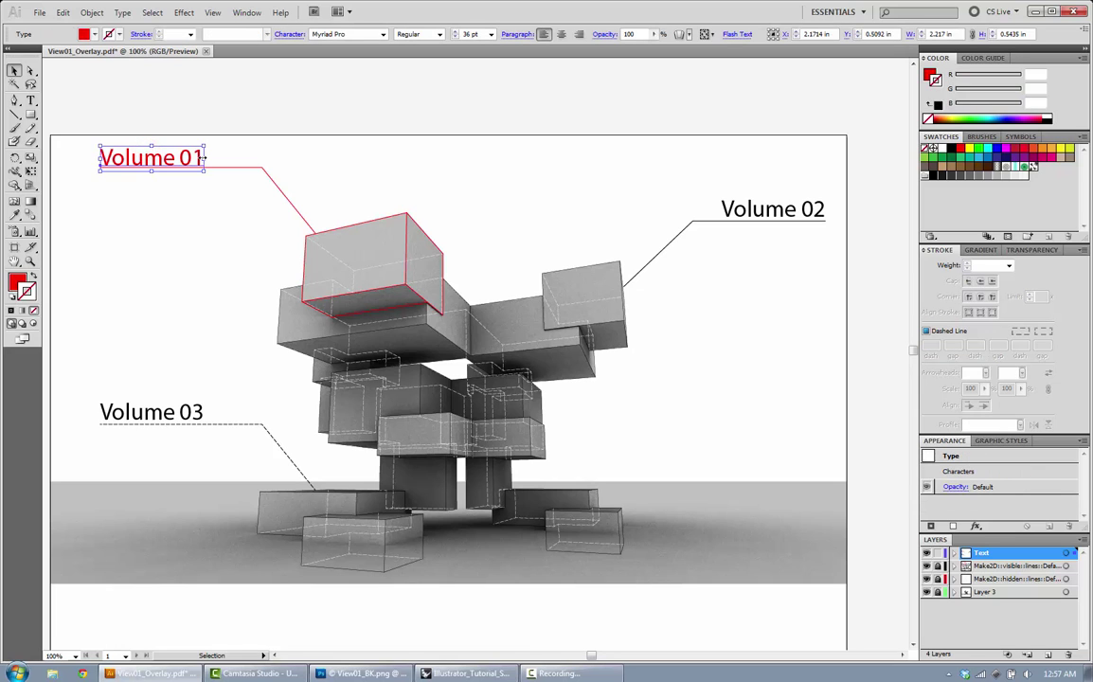
- Draw a rectangle left of the top box and a rounded rectangle below it
click(154, 97)
click(294, 270)
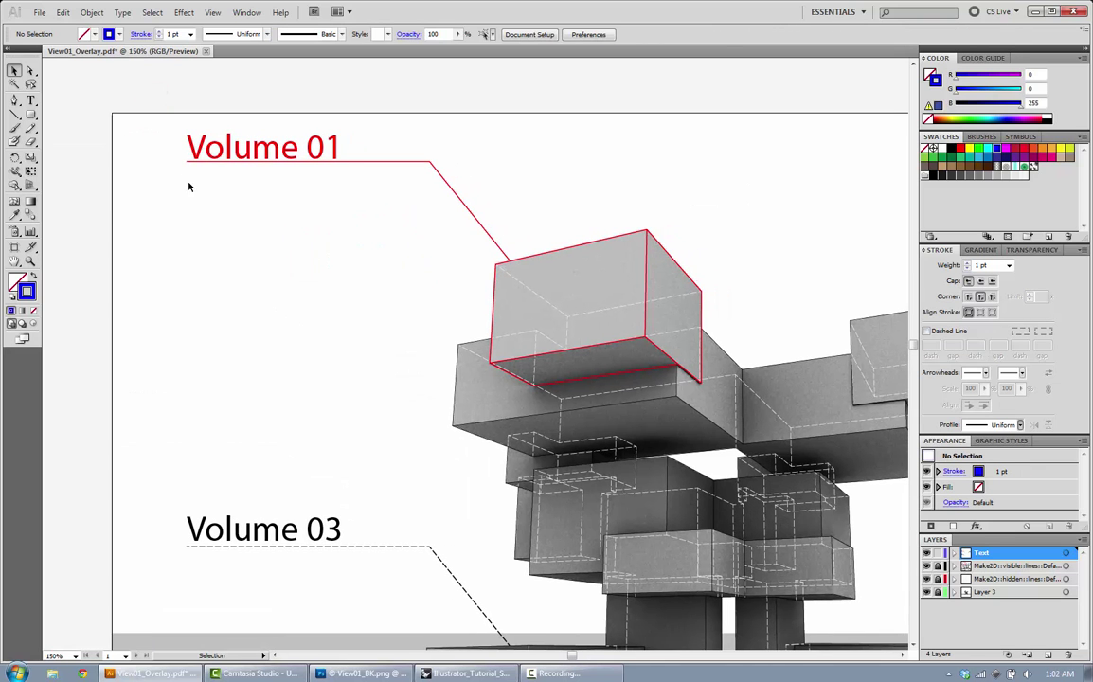
drag(30, 114, 59, 117)
drag(146, 203, 332, 320)
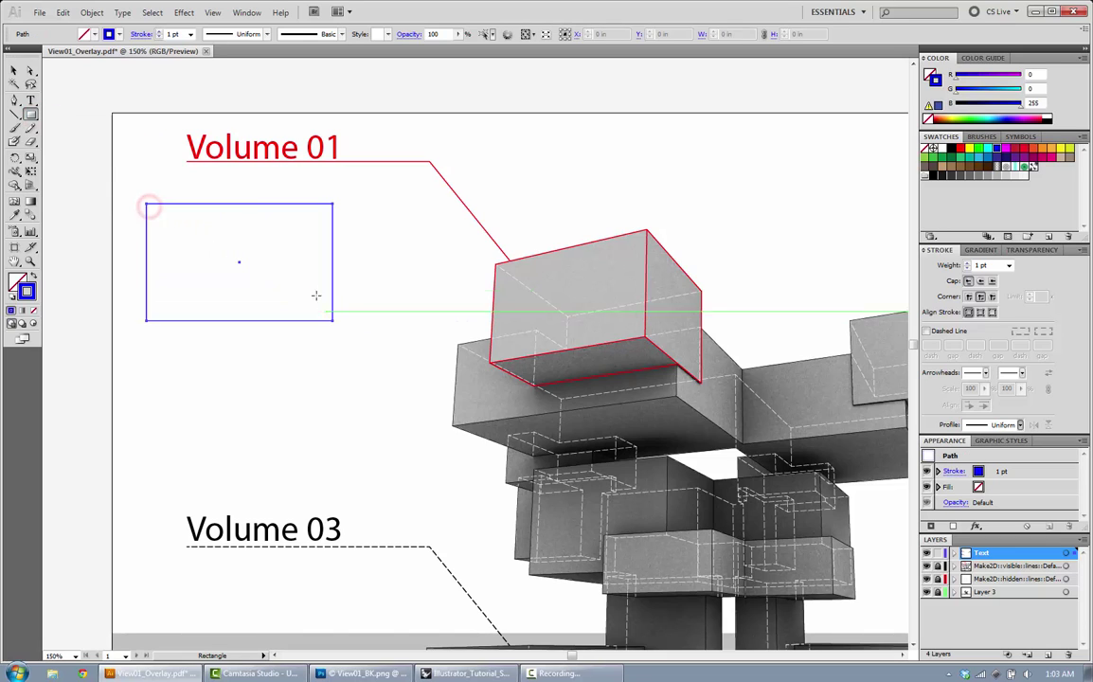
drag(31, 114, 59, 129)
drag(225, 349, 369, 439)
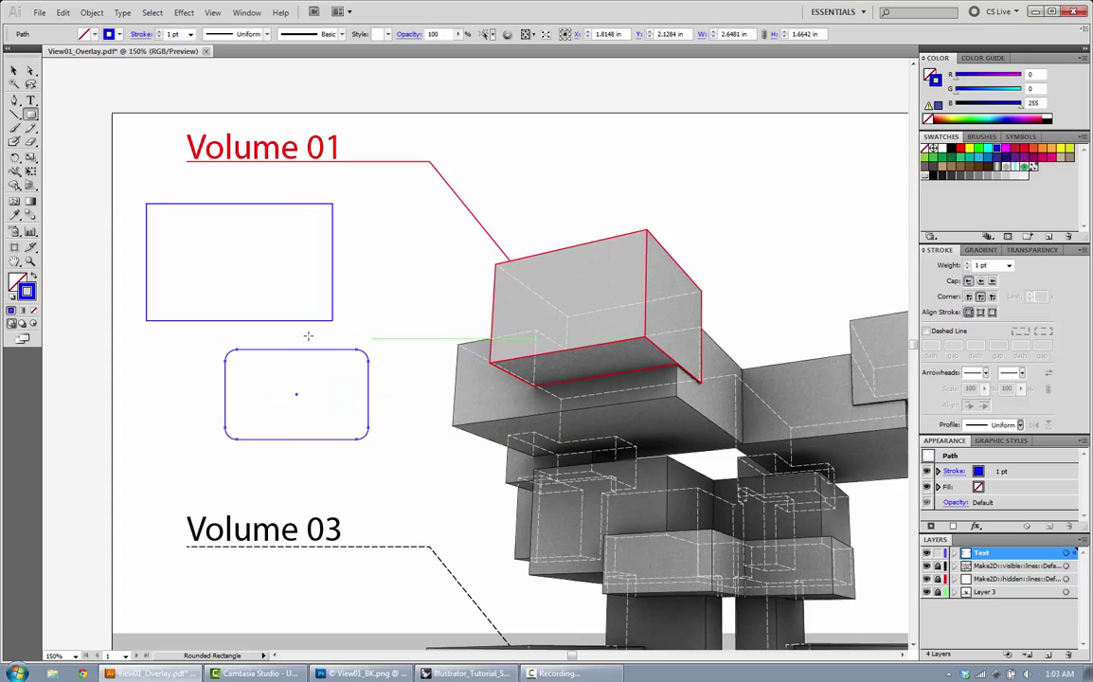
click(31, 115)
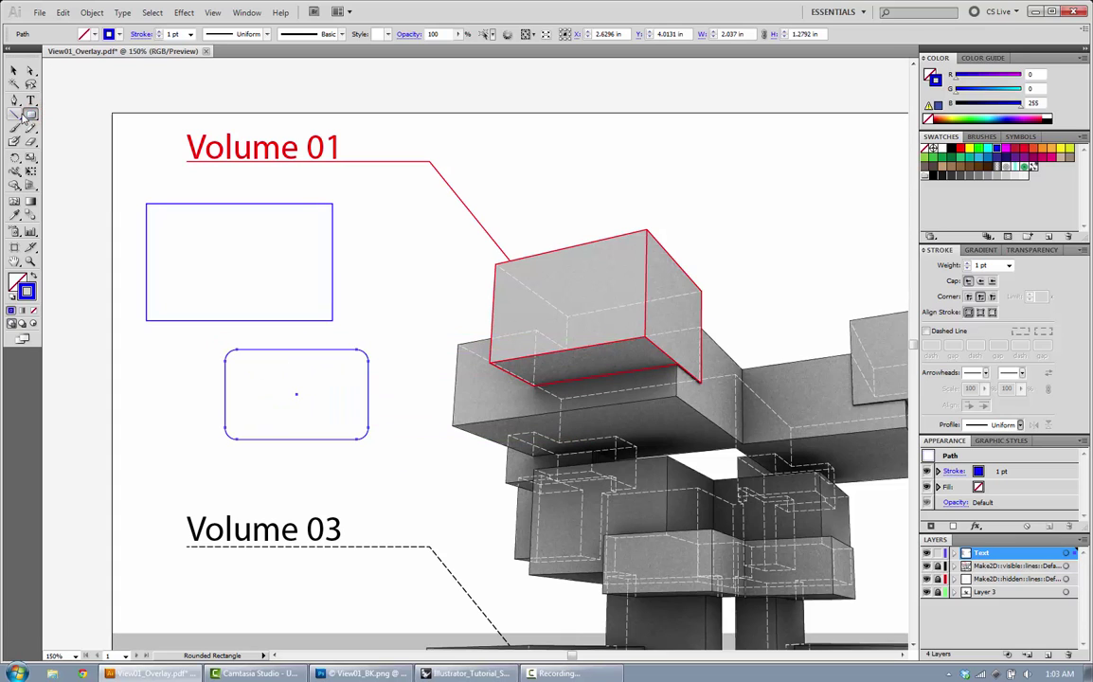
mouse_move(30, 115)
mouse_down()
mouse_move(57, 129)
mouse_move(57, 144)
mouse_move(31, 115)
mouse_up()
- Resize the plain rectangle to a 2 in × 2 in square and shift it slightly right
click(12, 70)
click(230, 203)
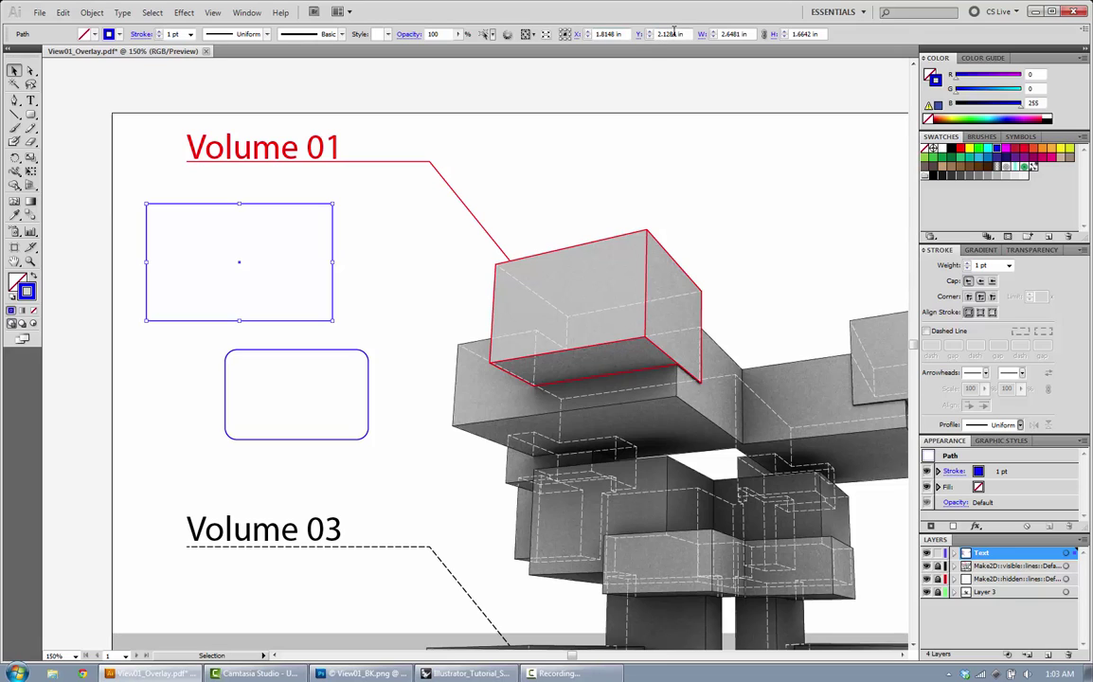
click(730, 33)
text(2)
key(Tab)
text(2)
key(Tab)
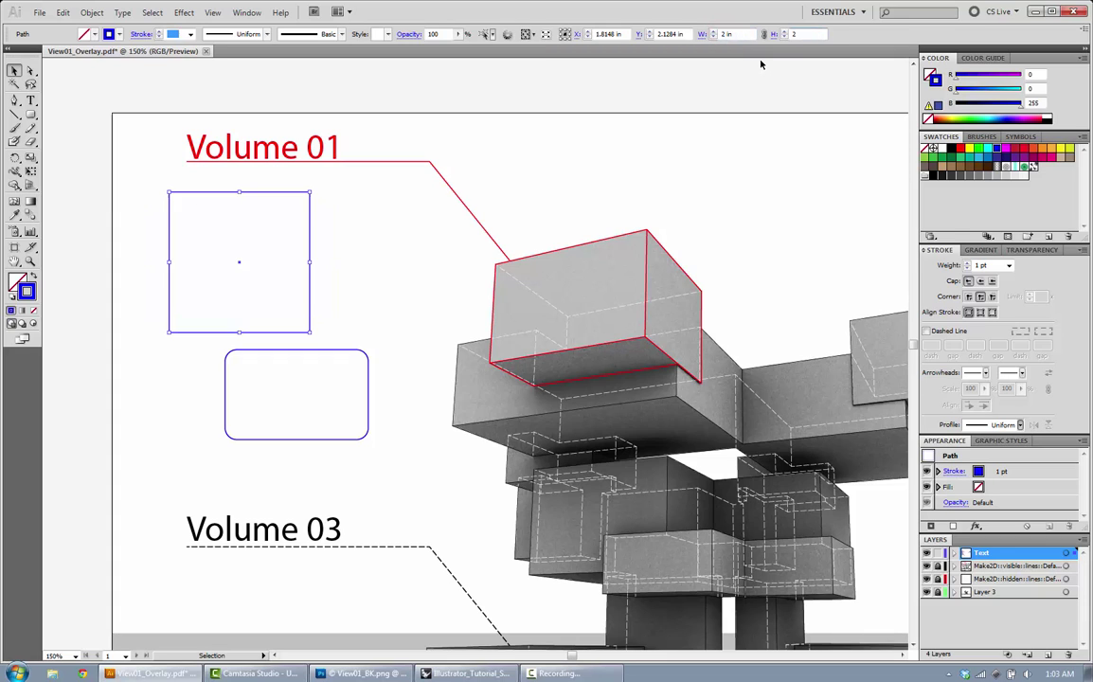
click(355, 219)
drag(309, 228, 352, 224)
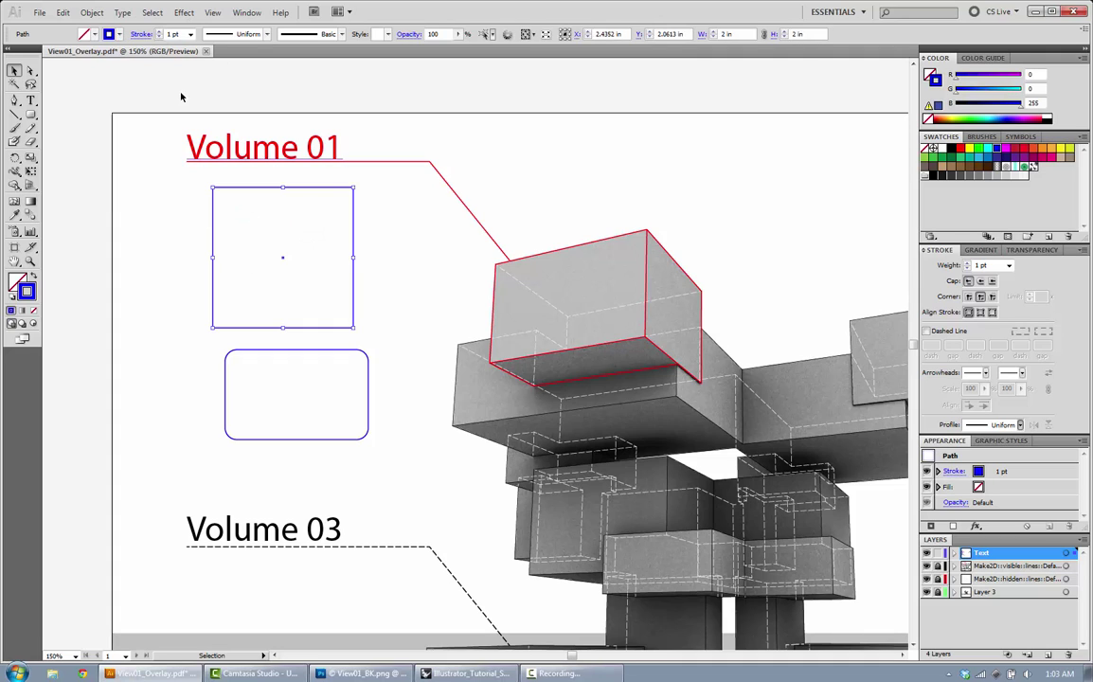
click(88, 34)
- After trying yellow and grey radial fills, give the square the black-white-black gradient and keep it left of the box
click(47, 47)
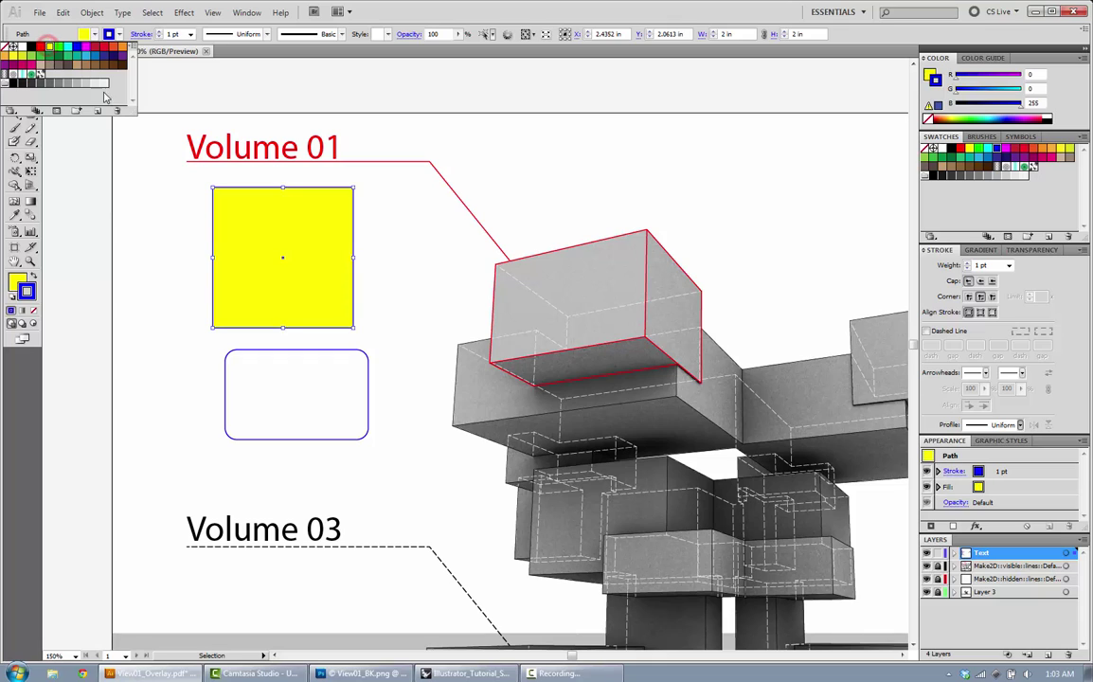
click(13, 76)
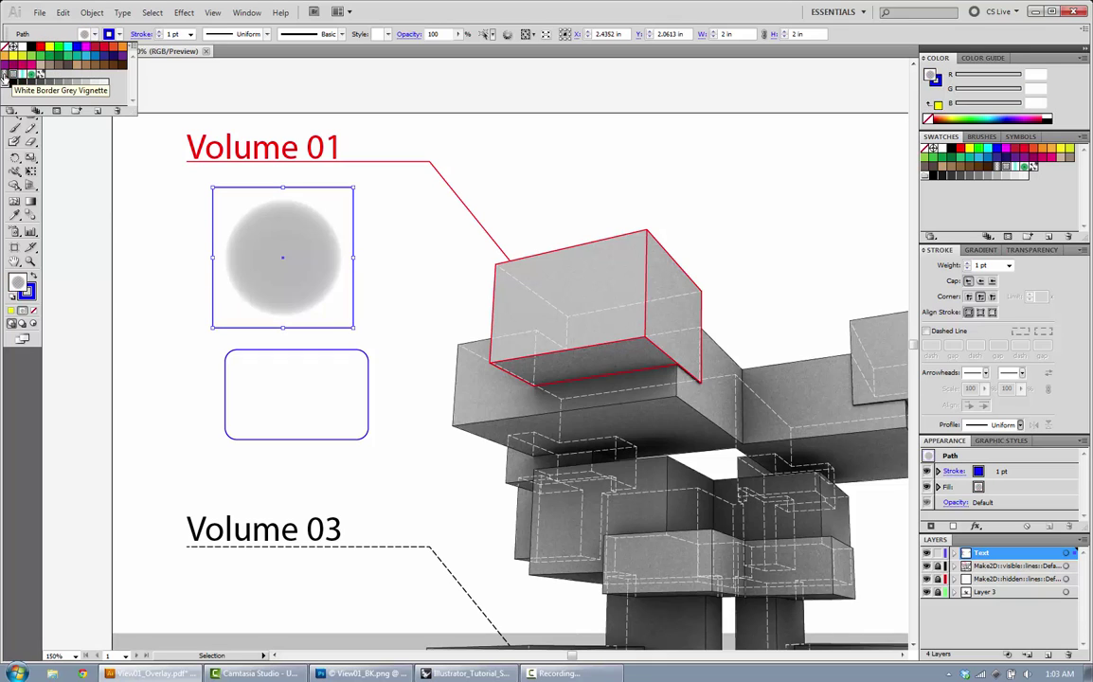
click(5, 74)
click(400, 241)
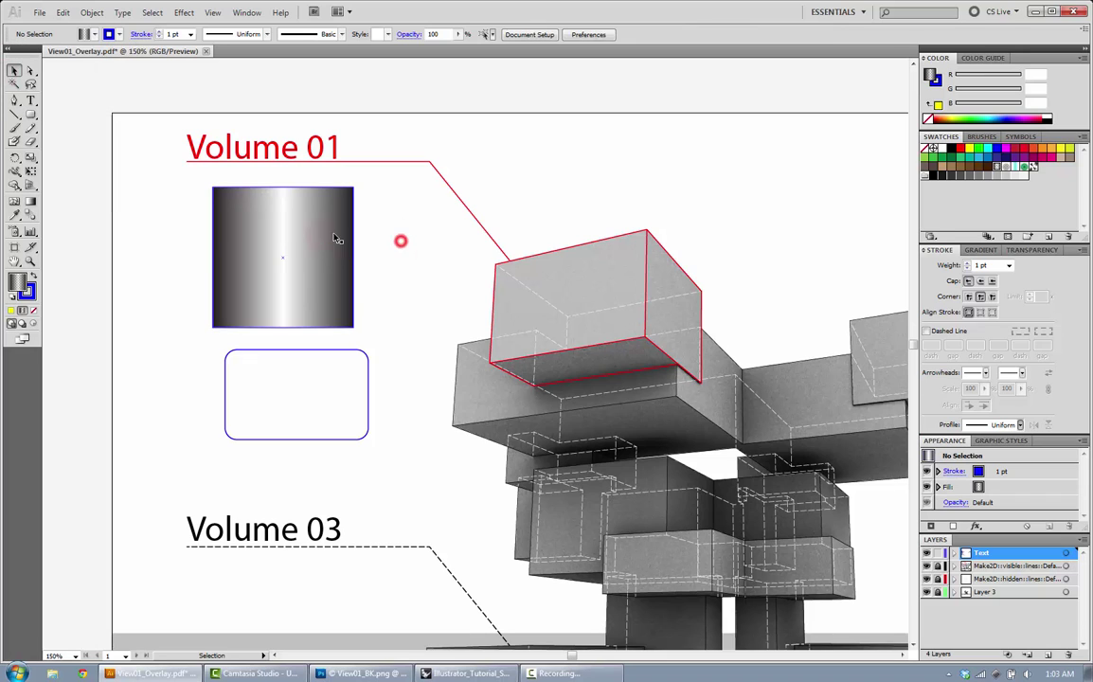
drag(336, 239, 687, 205)
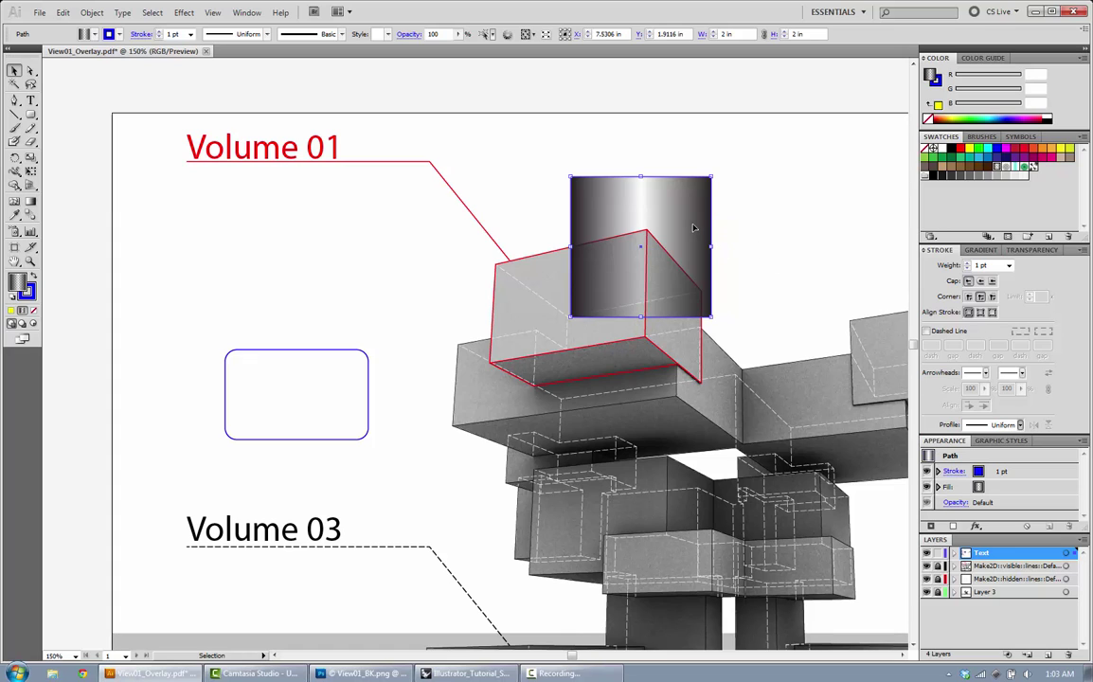
drag(694, 228, 260, 285)
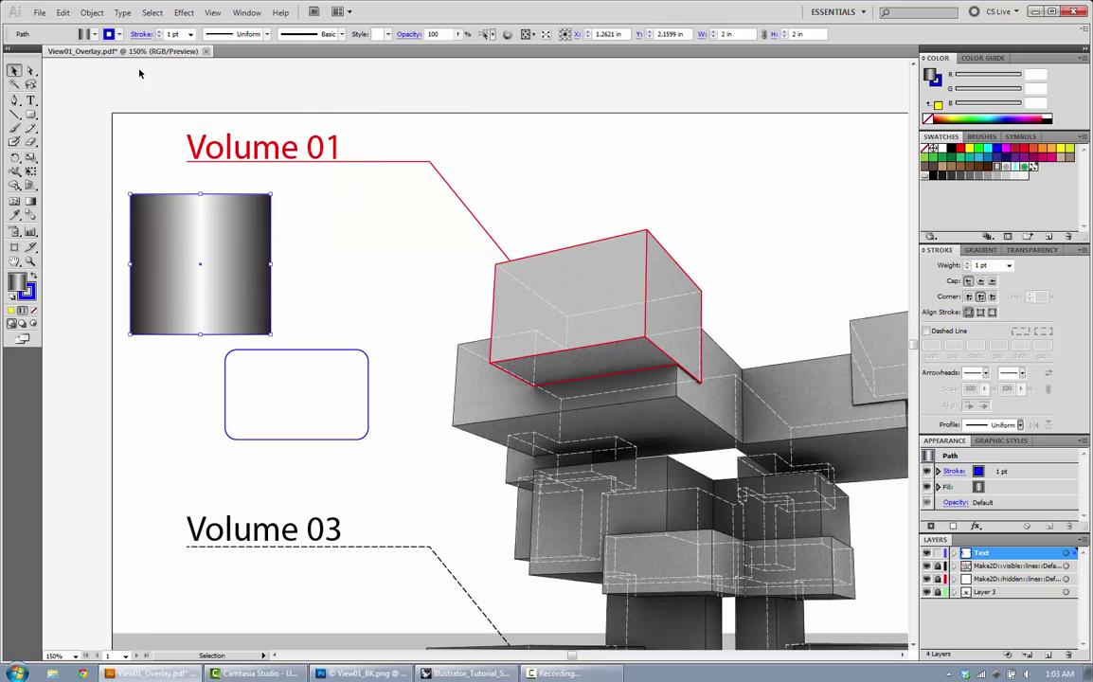
- Give the rounded rectangle a grey fill and move it beside the gradient square
double_click(302, 350)
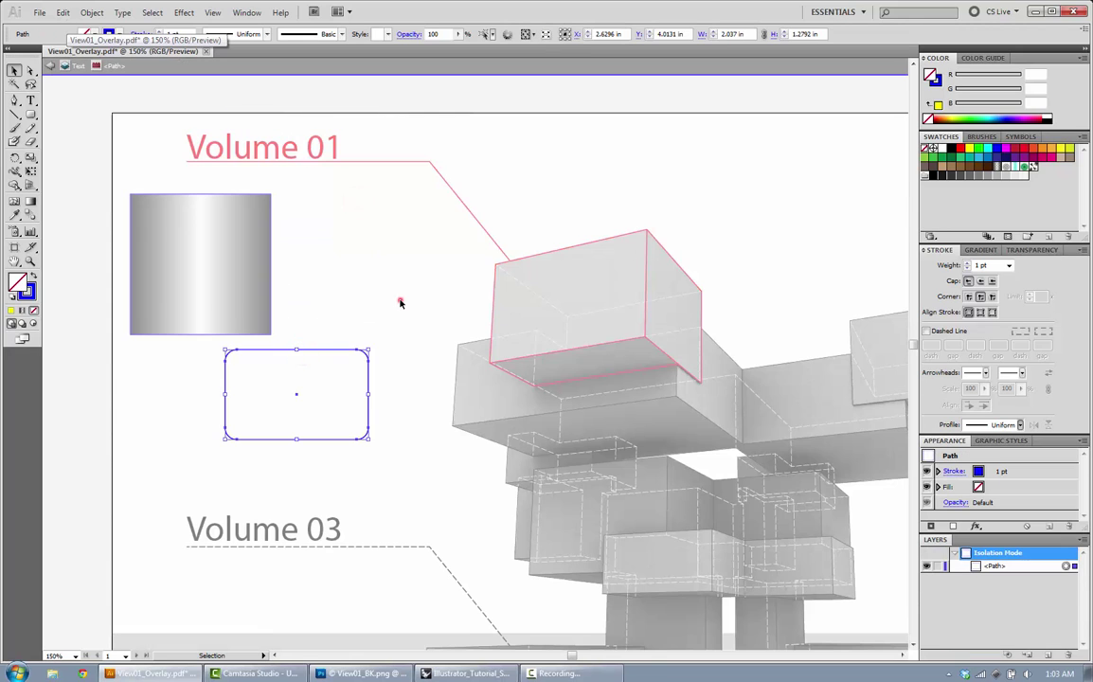
double_click(400, 302)
click(310, 349)
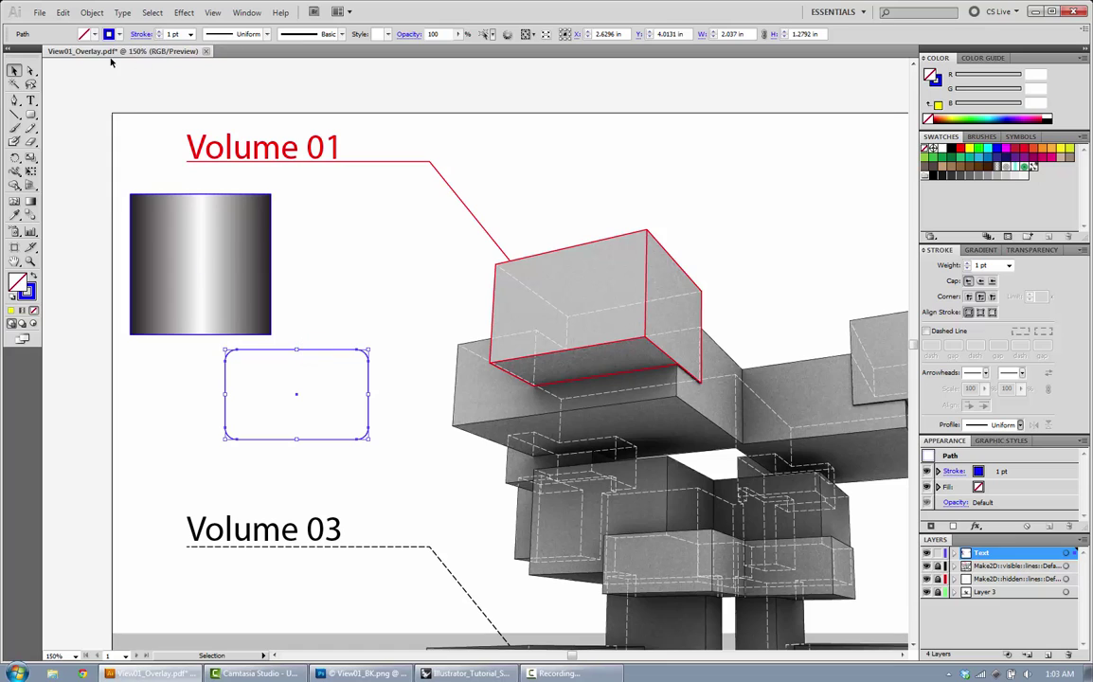
click(87, 35)
click(55, 86)
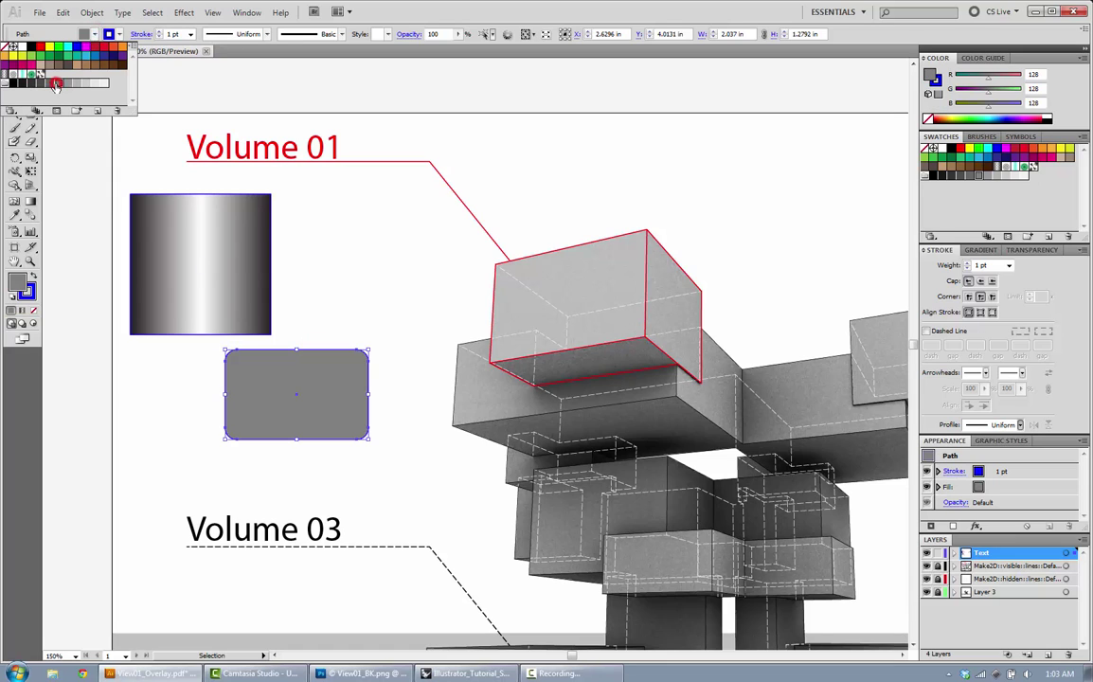
click(359, 298)
click(359, 299)
drag(343, 384, 427, 250)
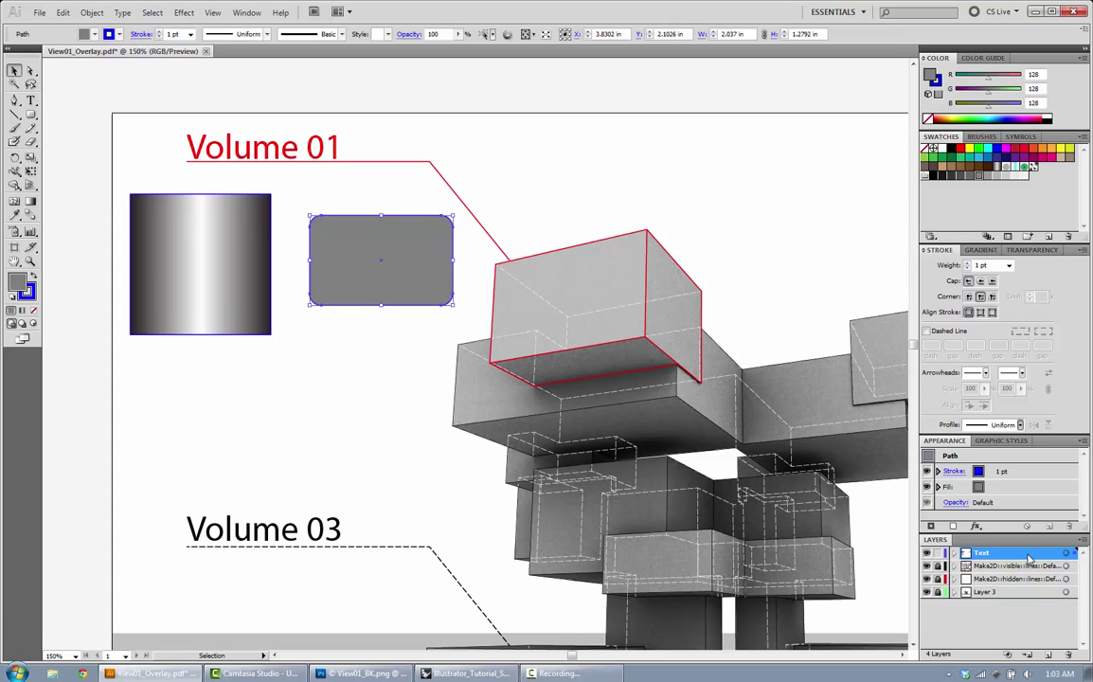
- Lower the rounded rectangle's opacity to 55% in the Transparency panel, keeping it beside the square
click(1022, 252)
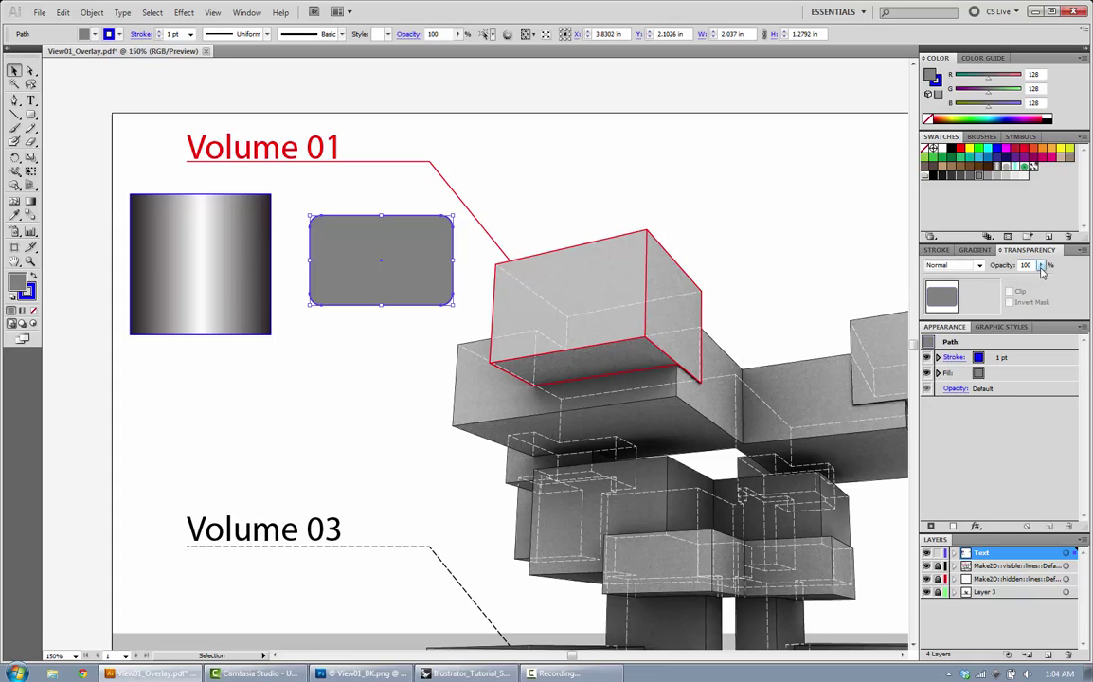
click(1041, 266)
drag(1042, 278, 1008, 281)
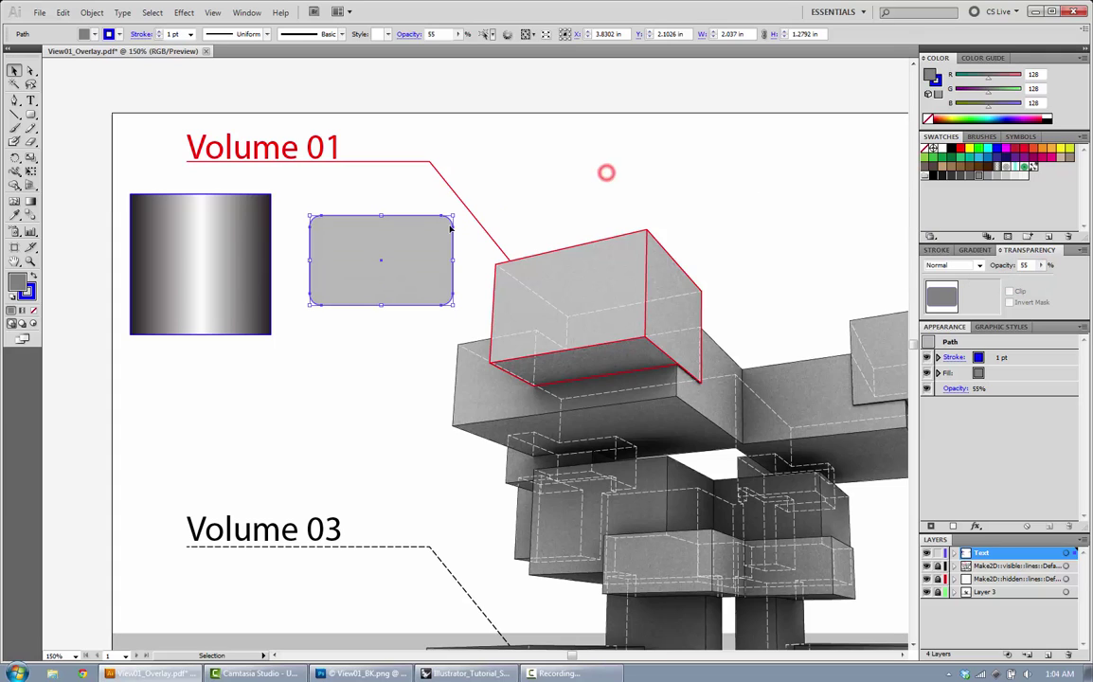
click(515, 190)
drag(442, 232, 521, 240)
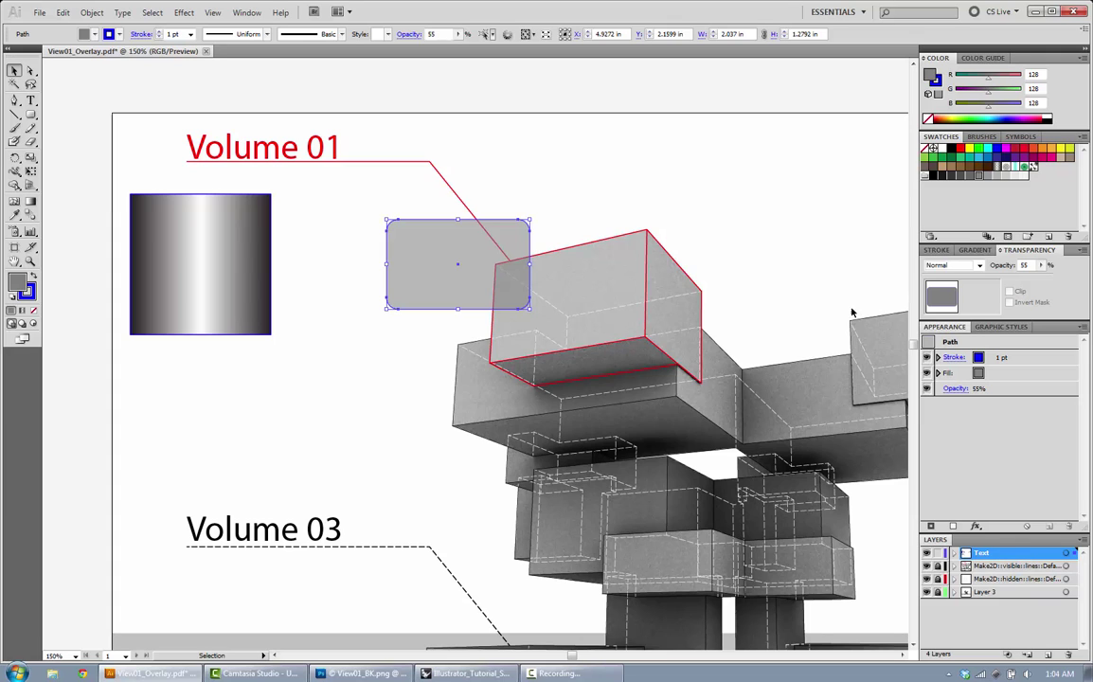
drag(518, 230, 452, 250)
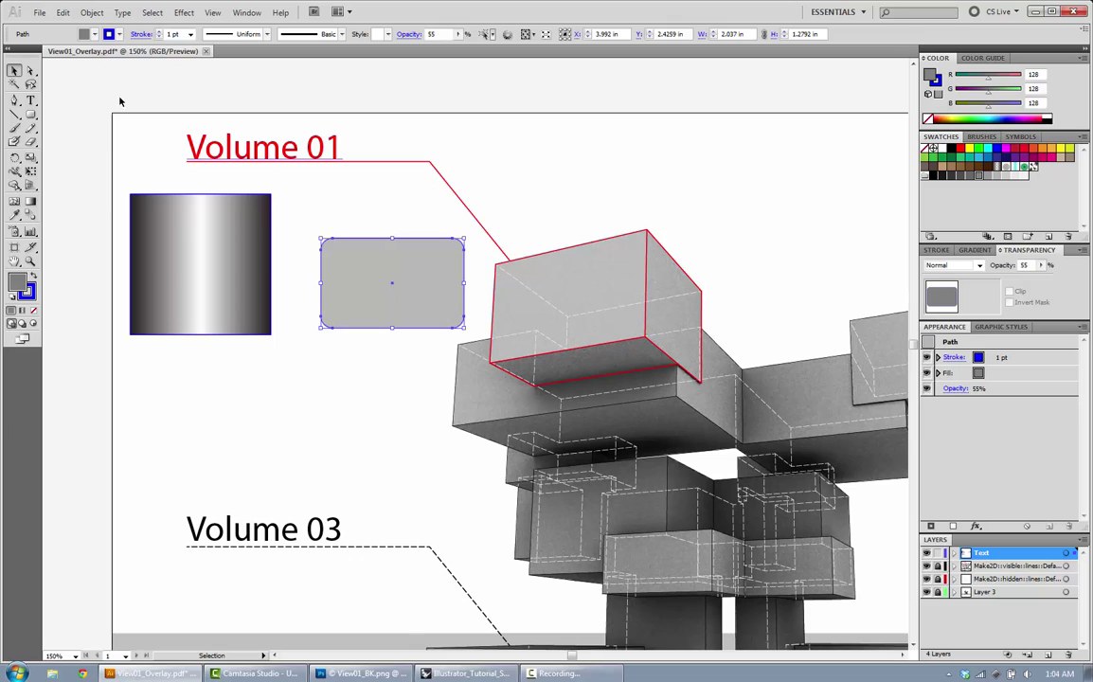
- Convert the rounded rectangle into an area text frame and type 'etetettetetet'
click(31, 101)
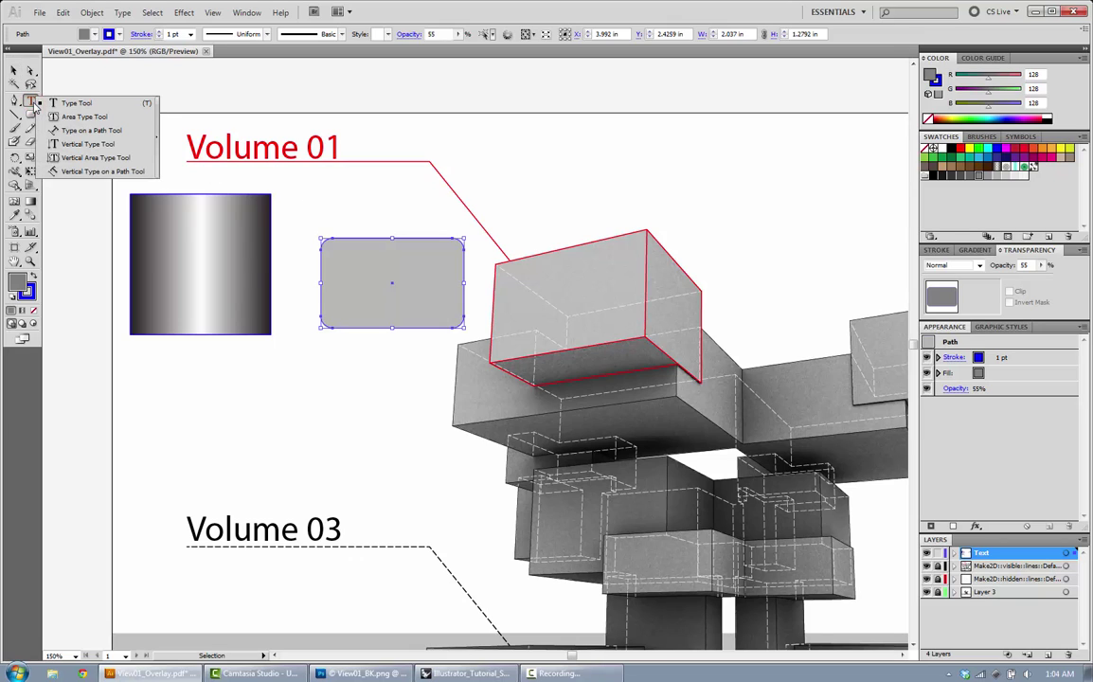
click(91, 115)
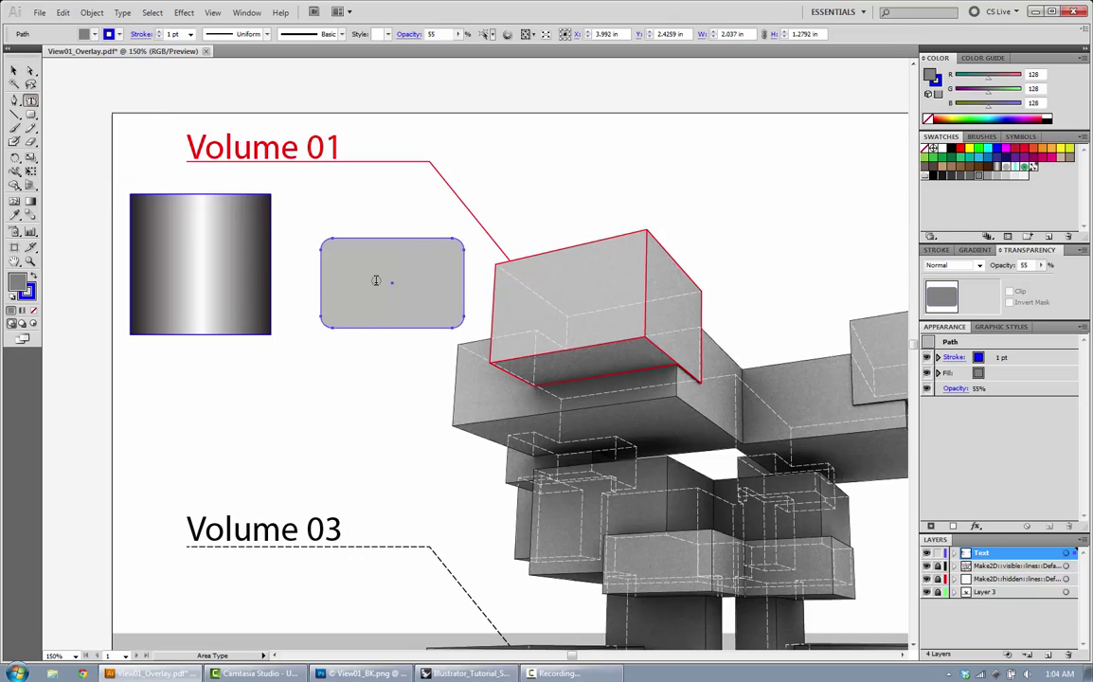
click(328, 241)
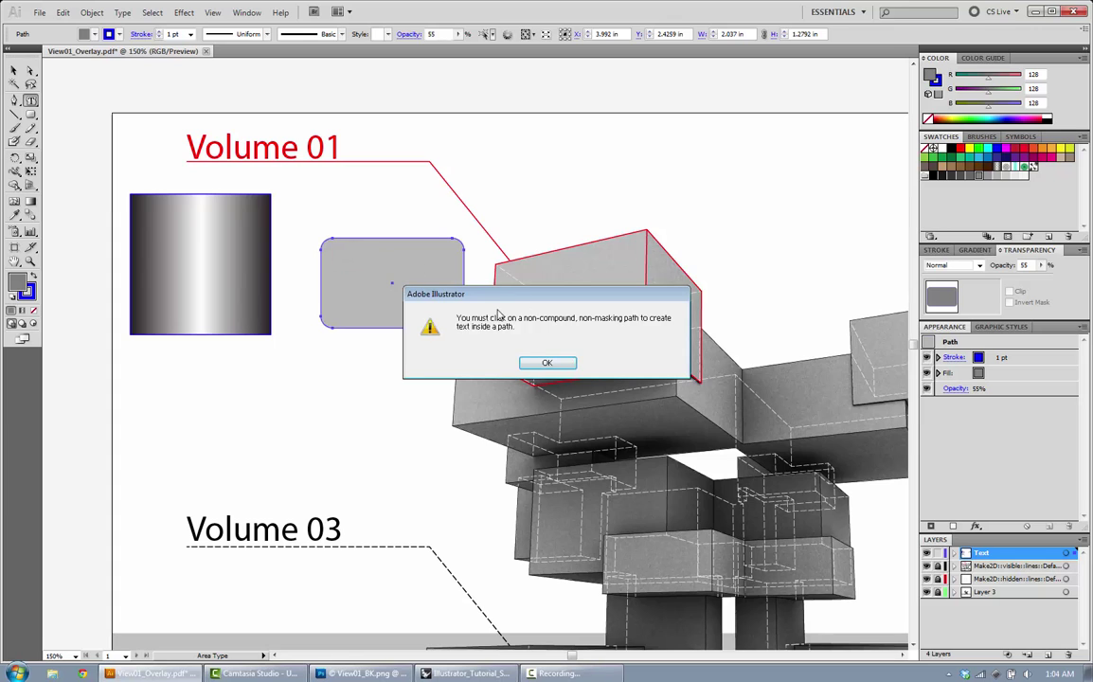
key(Return)
click(364, 238)
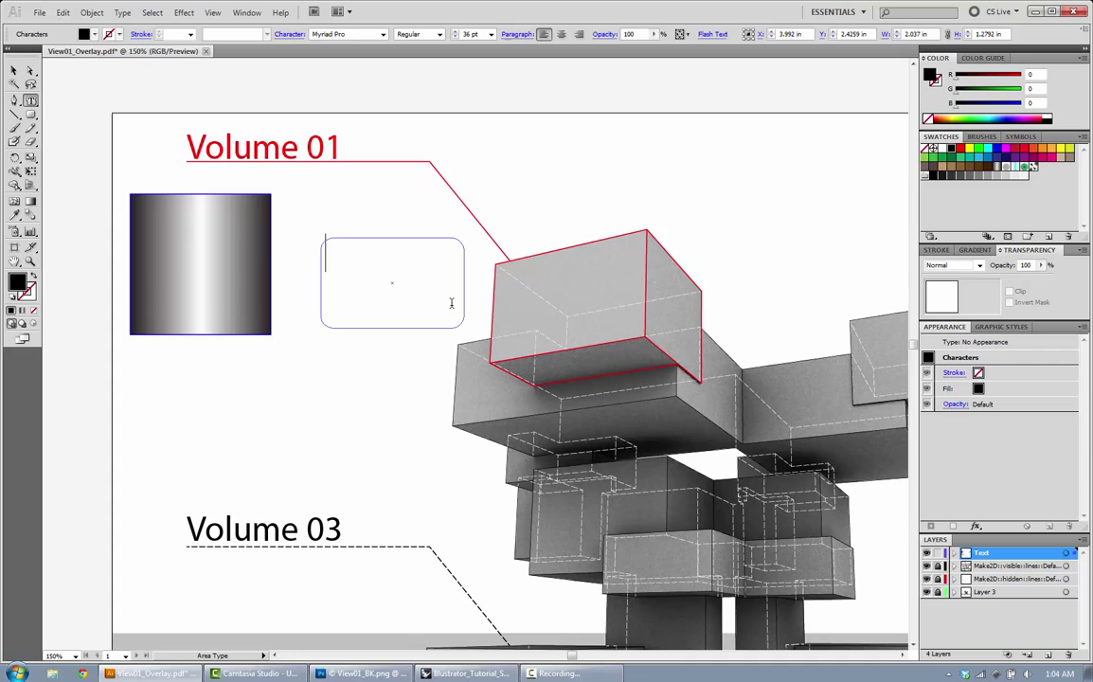
text(etetettetetetet)
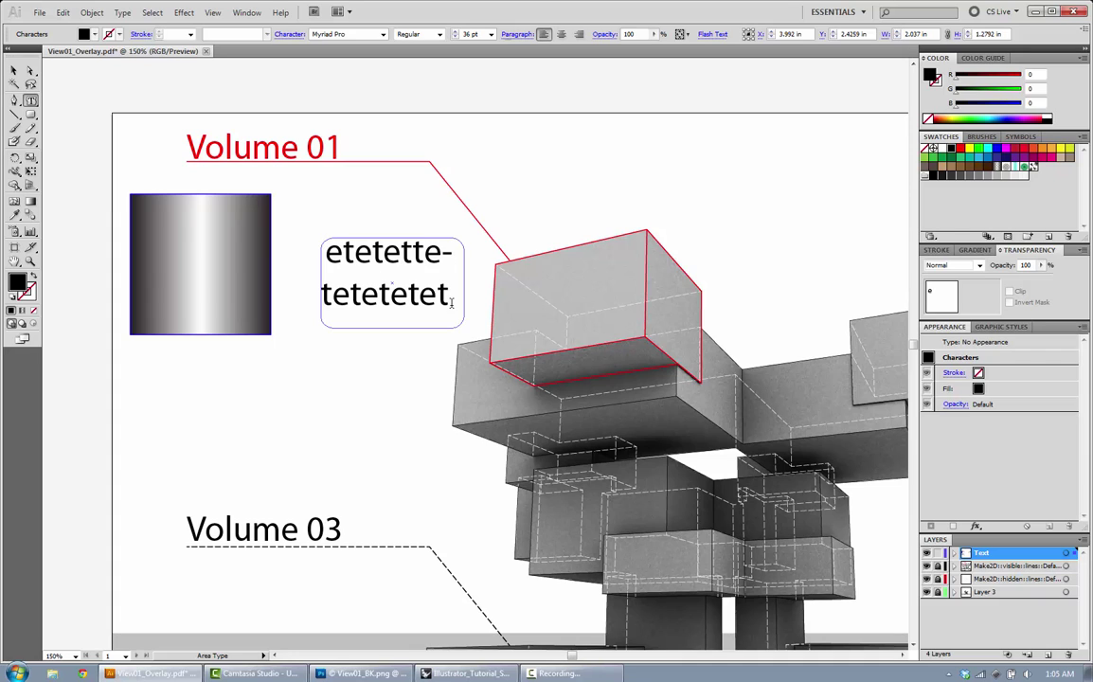
- Move the text frame below the gradient square, end the text with a hyphen, and select it all
click(14, 70)
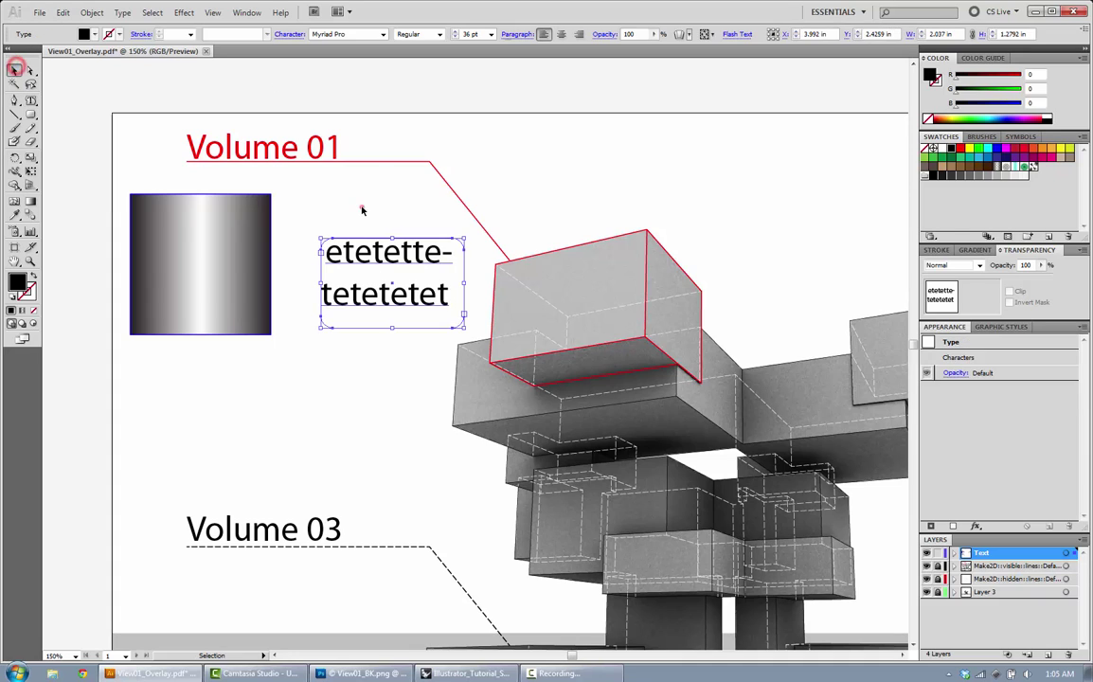
drag(407, 284, 275, 415)
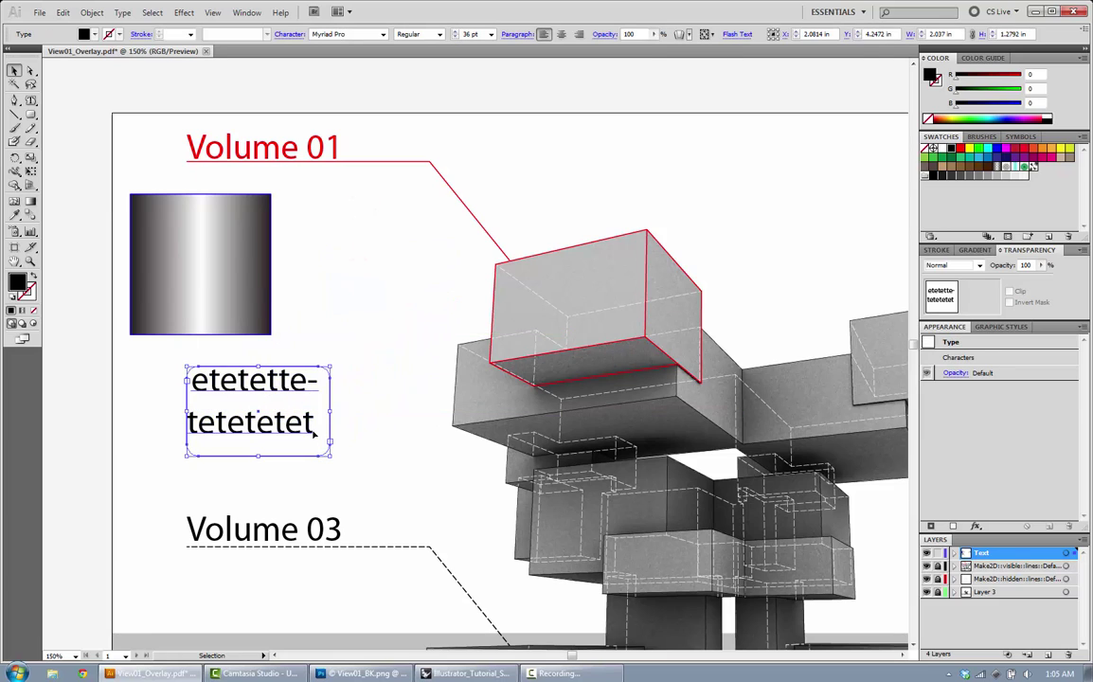
double_click(308, 432)
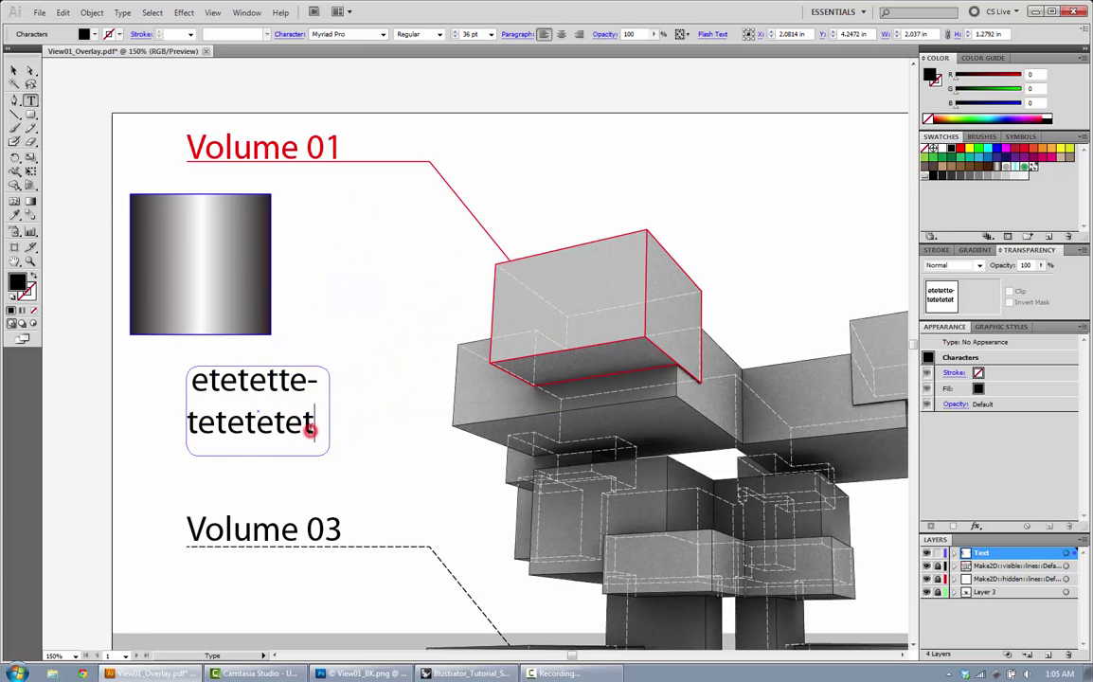
key(BackSpace)
key(BackSpace)
text(-)
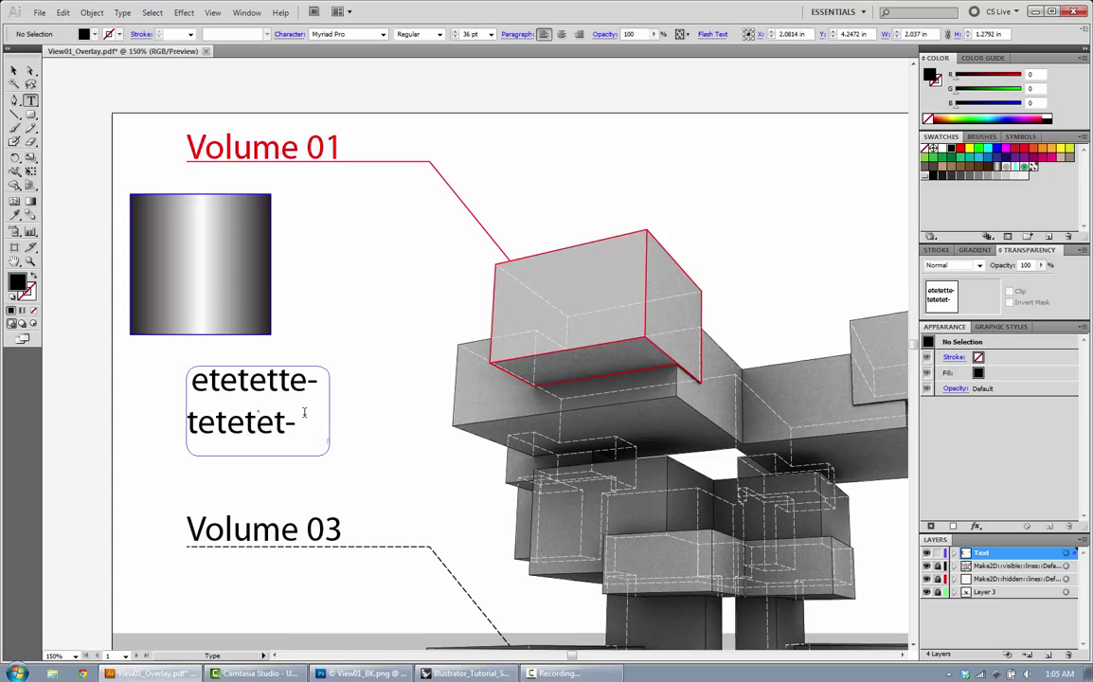
key(ctrl+a)
click(490, 34)
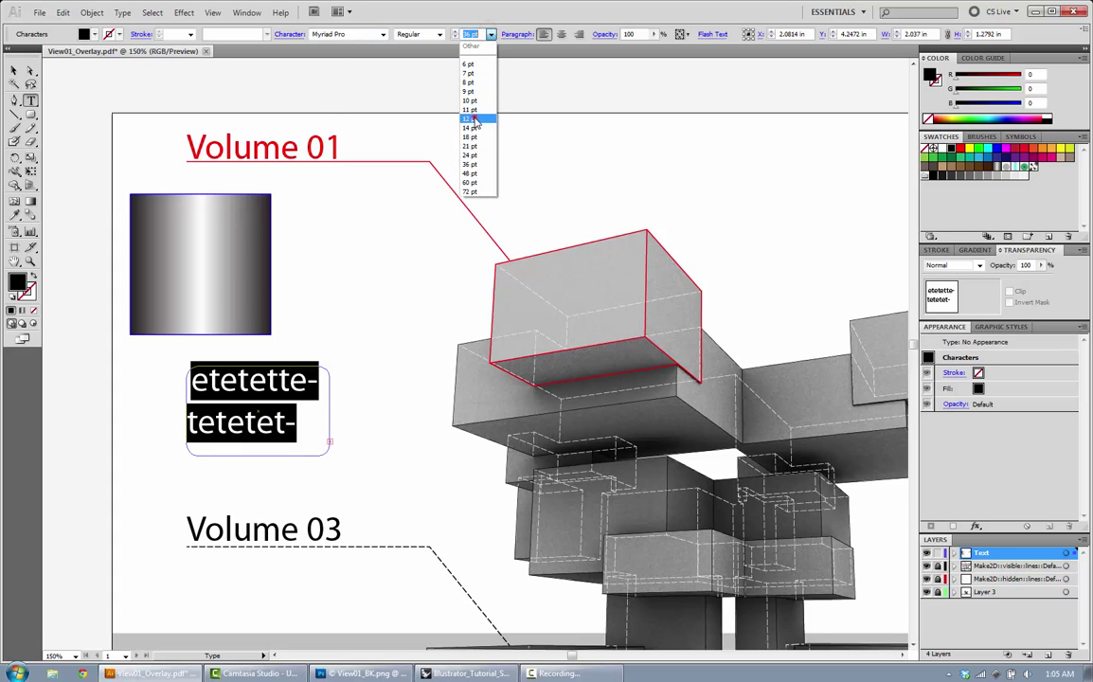
- Set the text to 12 pt, give the frame a black stroke, and shift it up-right
click(471, 118)
click(14, 76)
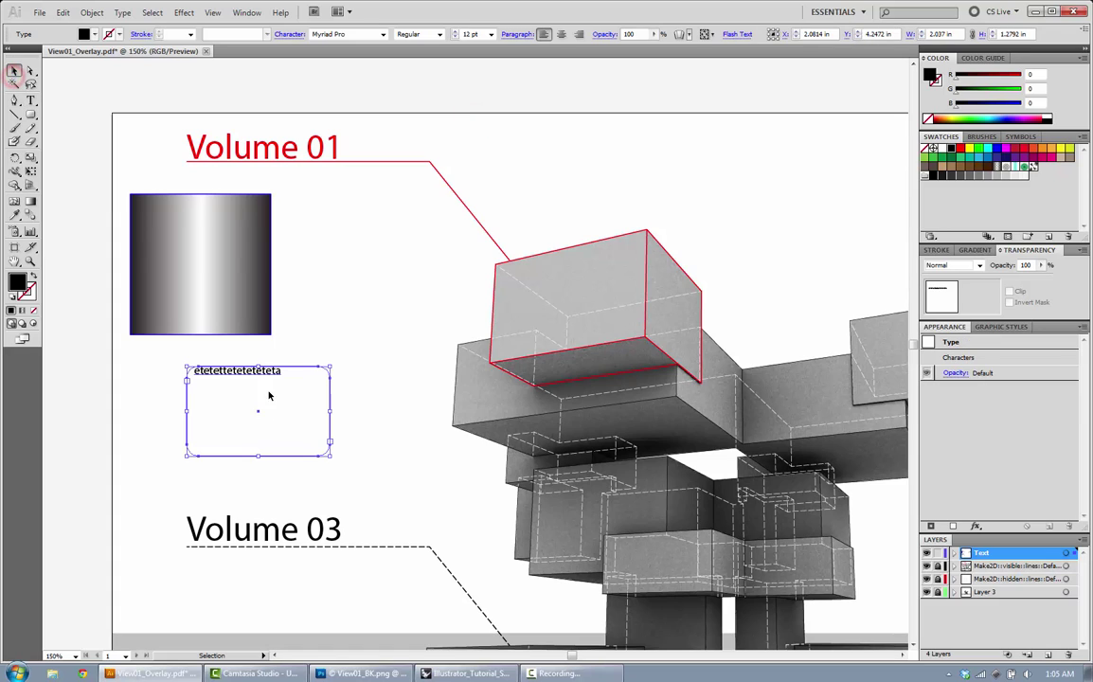
click(312, 335)
click(249, 375)
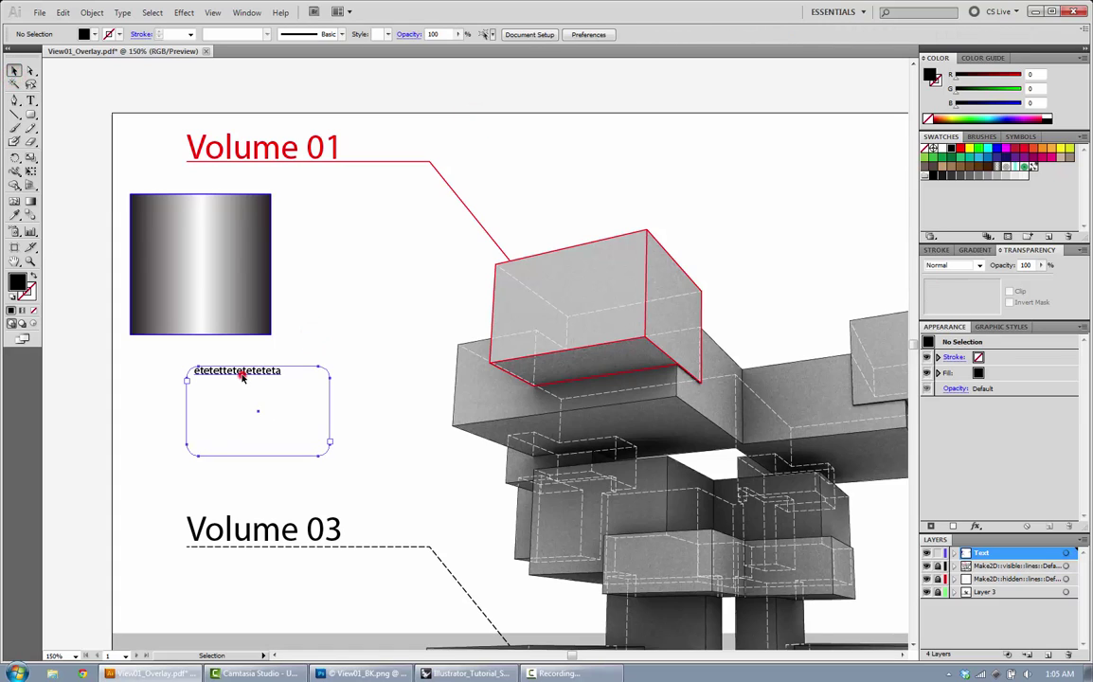
click(120, 36)
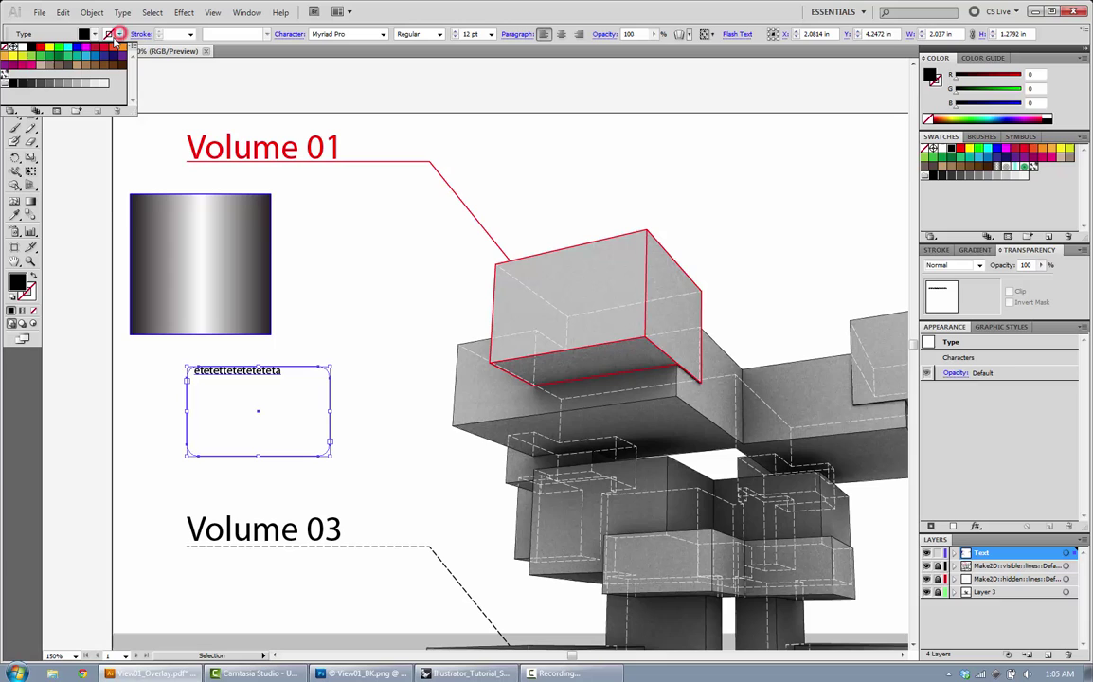
click(33, 42)
click(343, 274)
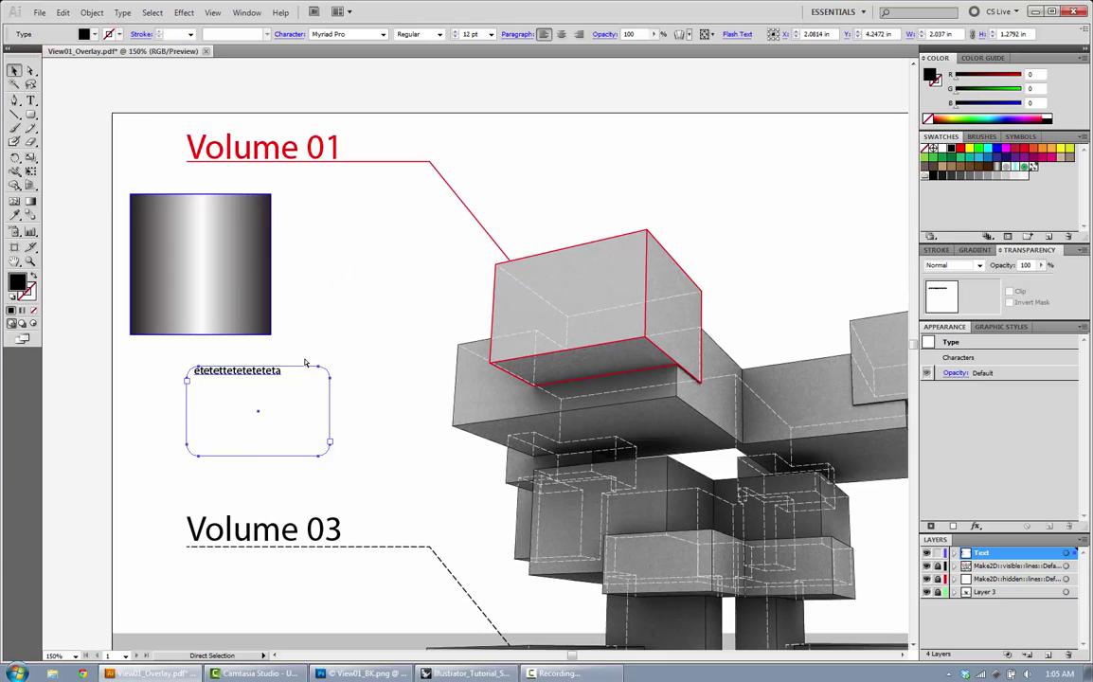
click(354, 317)
click(309, 378)
drag(320, 376, 336, 367)
click(344, 359)
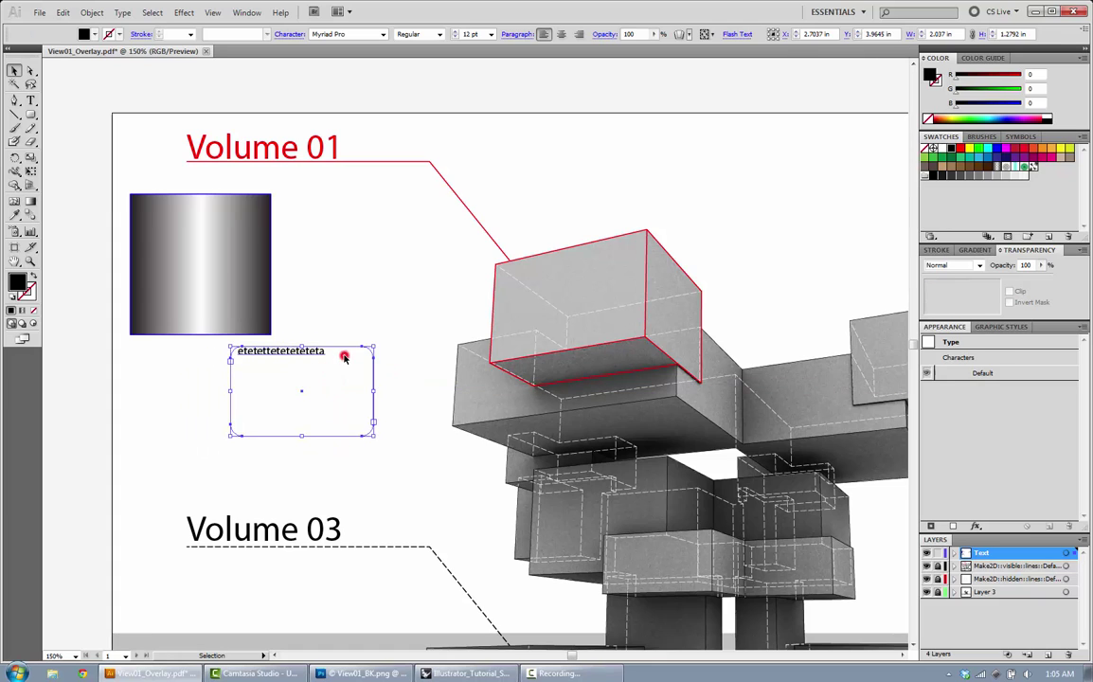
- Add more placeholder text, then widen and shorten the frame and nudge it left
double_click(315, 352)
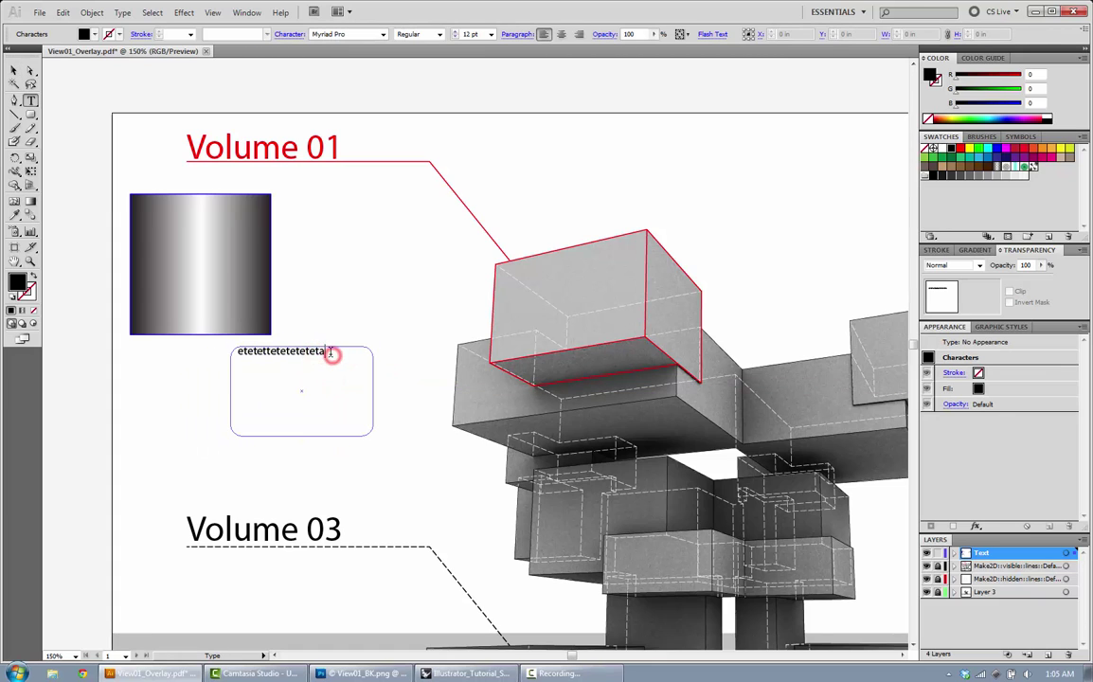
text(fi[asdh;faldsdjalhfsdjfhlsdjafhsd;afhasdjfhas;djfh;asdljhf;jlasdhf;sadf;lsdhf;ljasdhfjasdhf;ljsadhfljhads;fhjfdas)
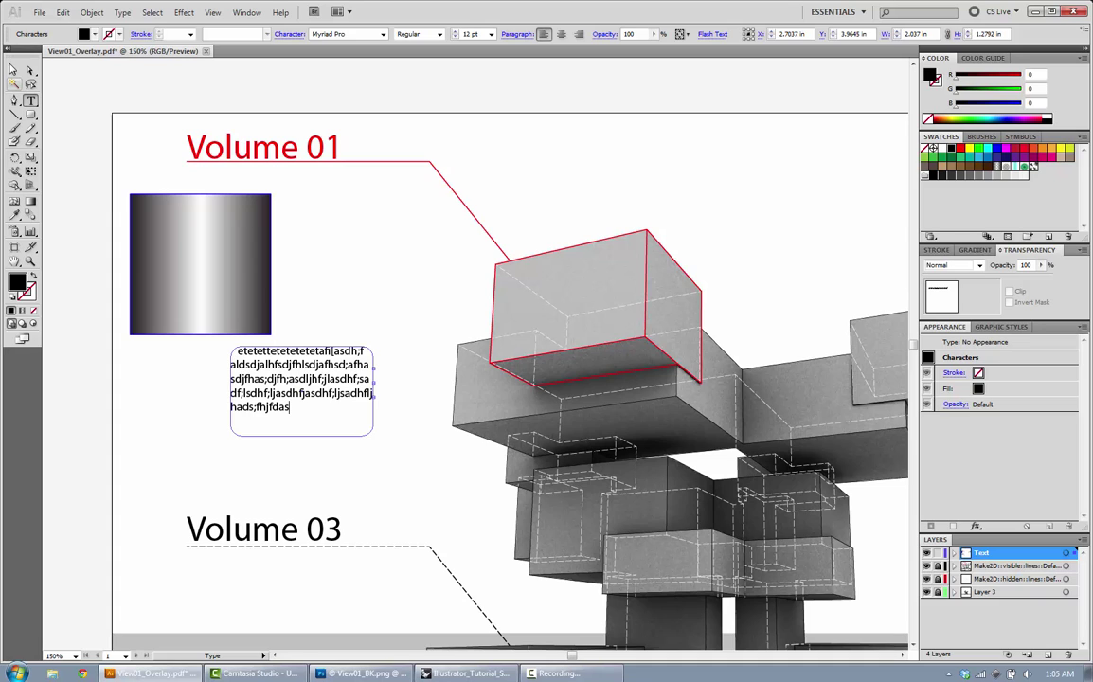
key(Escape)
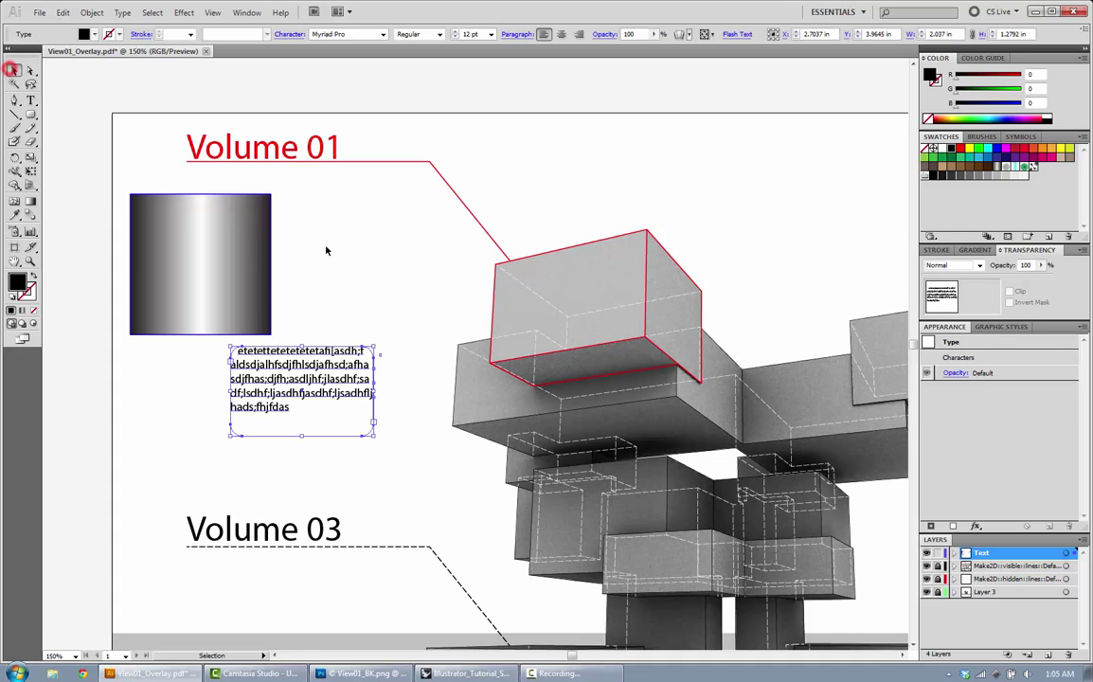
drag(325, 245, 388, 452)
click(395, 276)
click(346, 346)
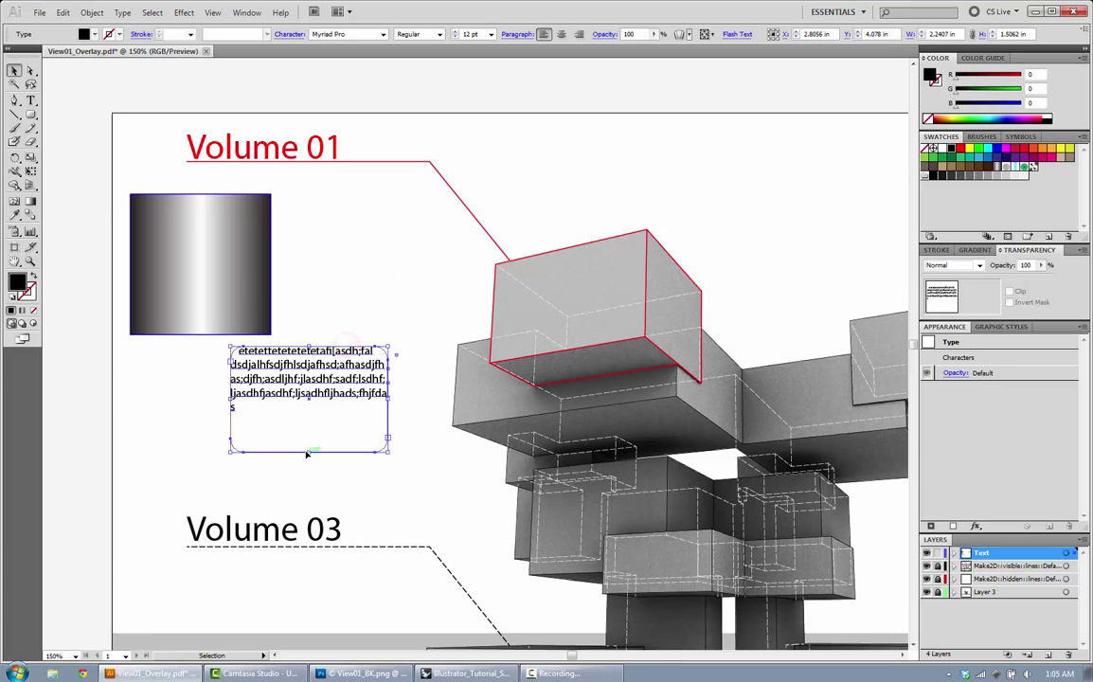
drag(309, 453, 309, 433)
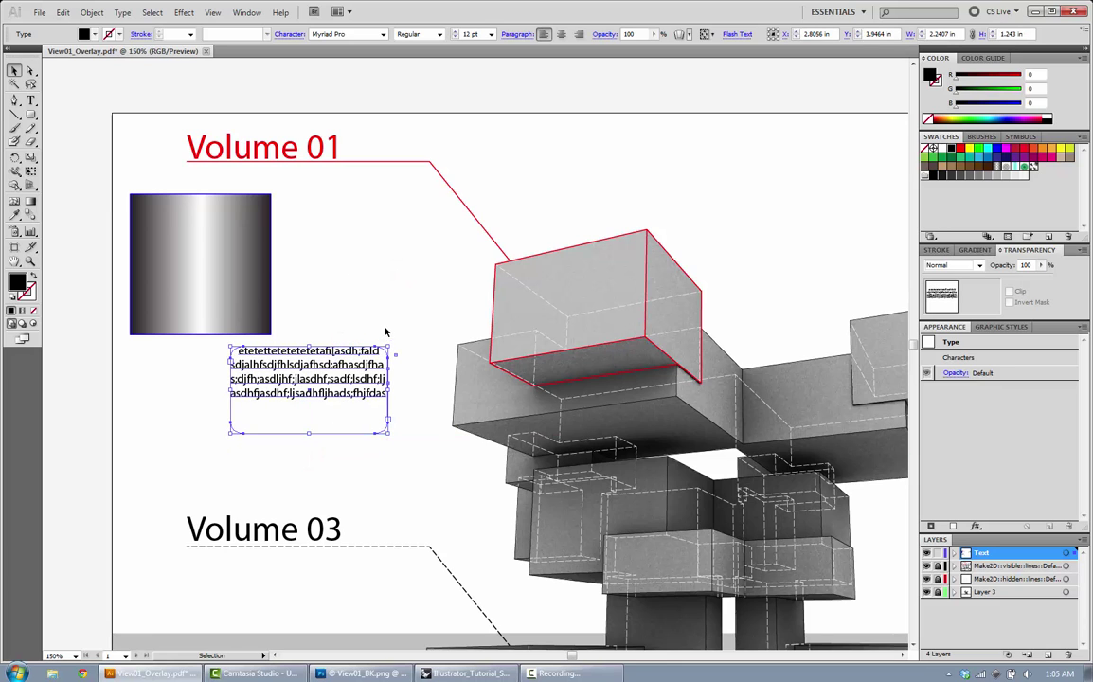
drag(353, 364, 324, 364)
click(361, 317)
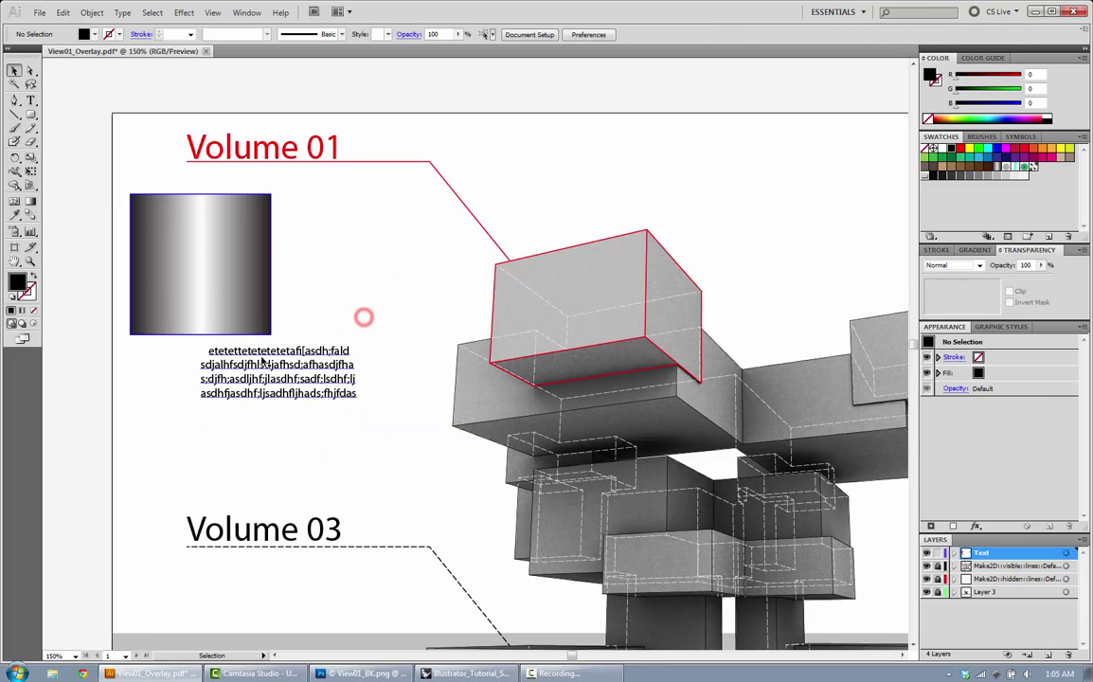
click(235, 212)
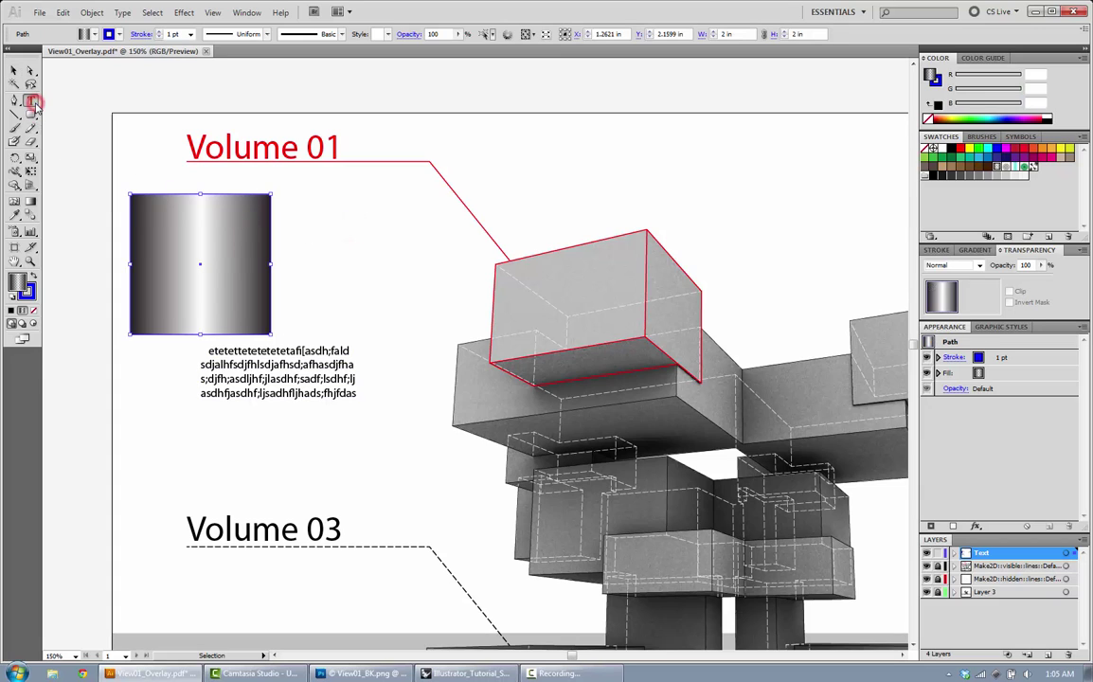
- Convert the gradient square into an area text frame, then undo the conversion
drag(34, 106, 97, 120)
click(159, 191)
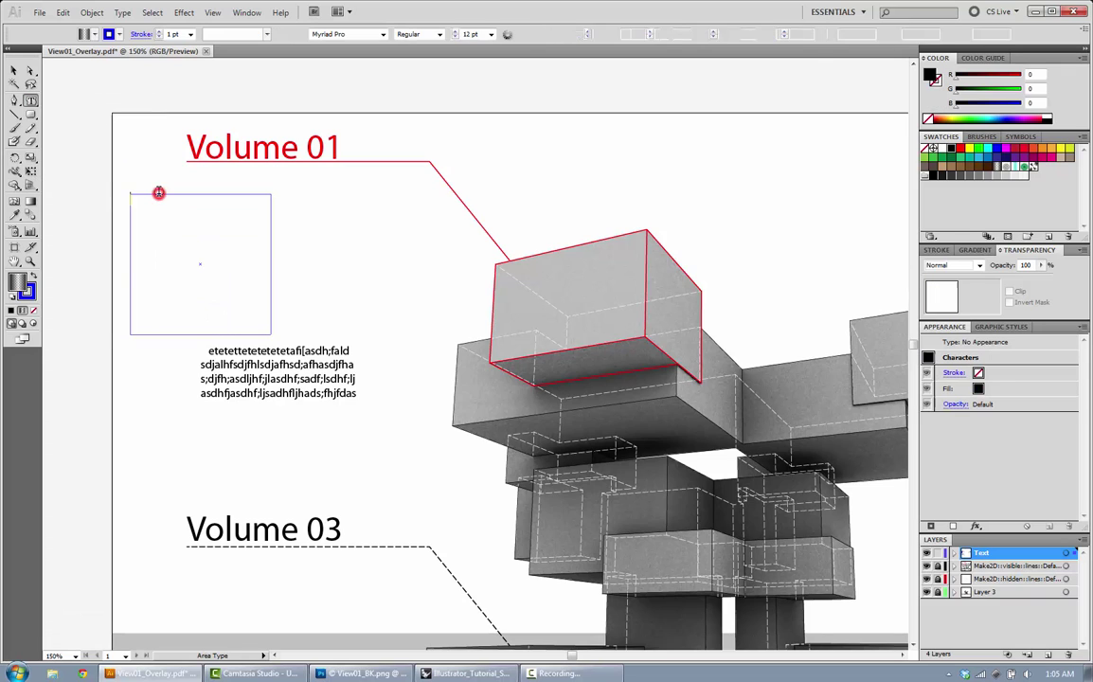
click(13, 70)
click(164, 154)
click(154, 209)
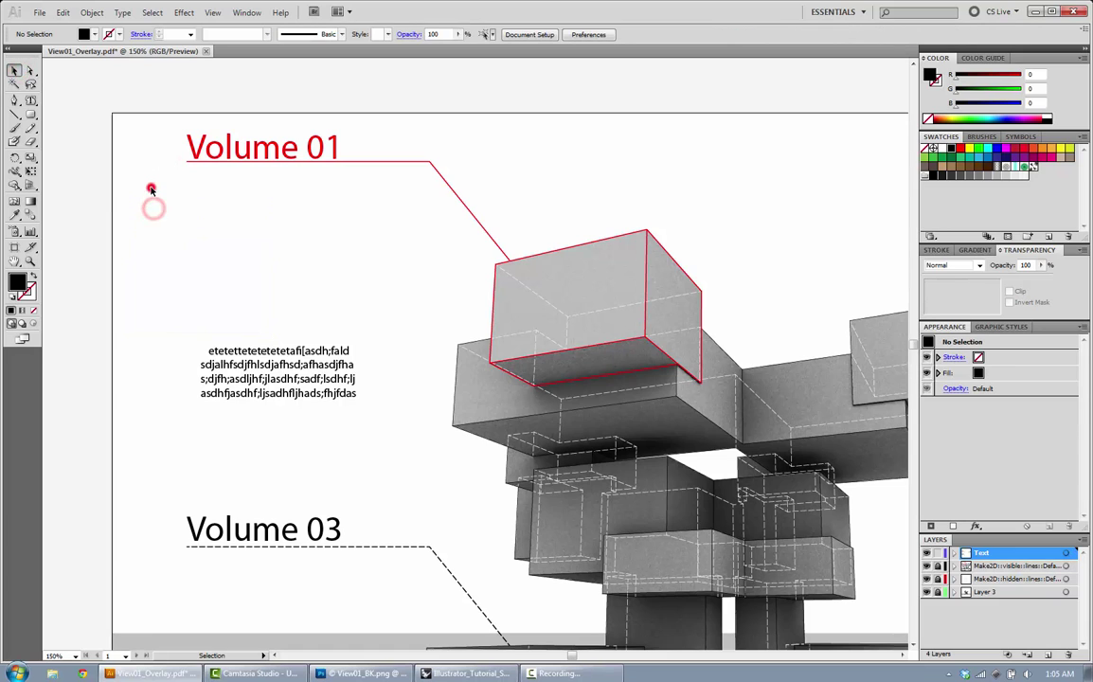
click(151, 180)
click(152, 166)
key(ctrl+z)
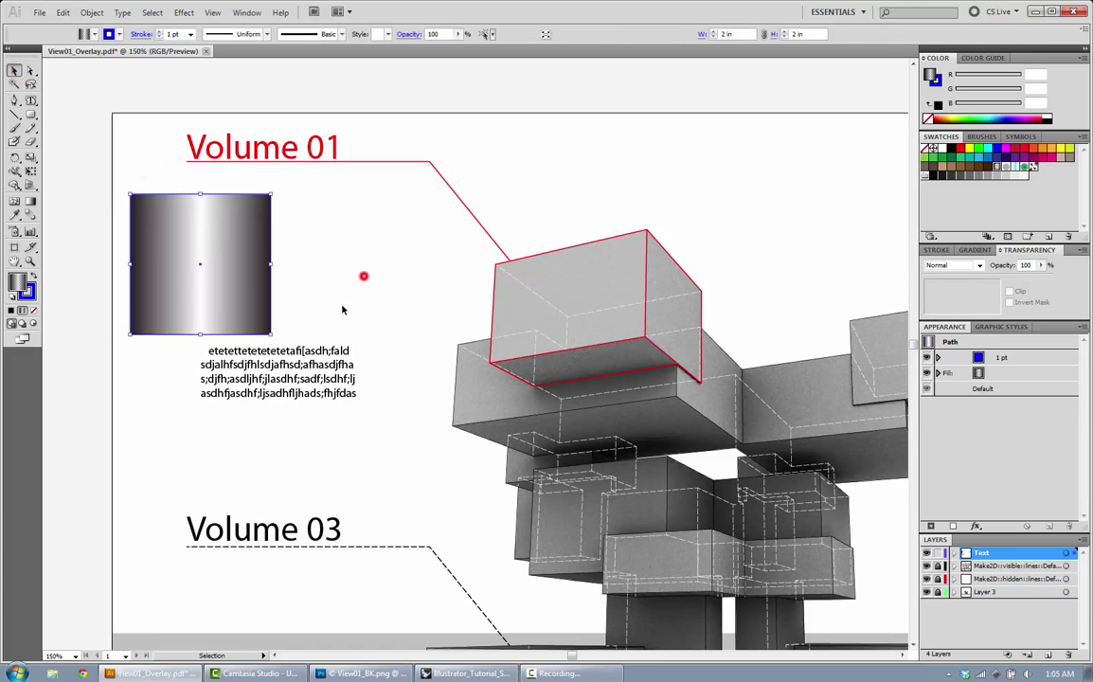
- Delete the sample paragraph, then resize and rotate the gradient square using its handles
click(315, 356)
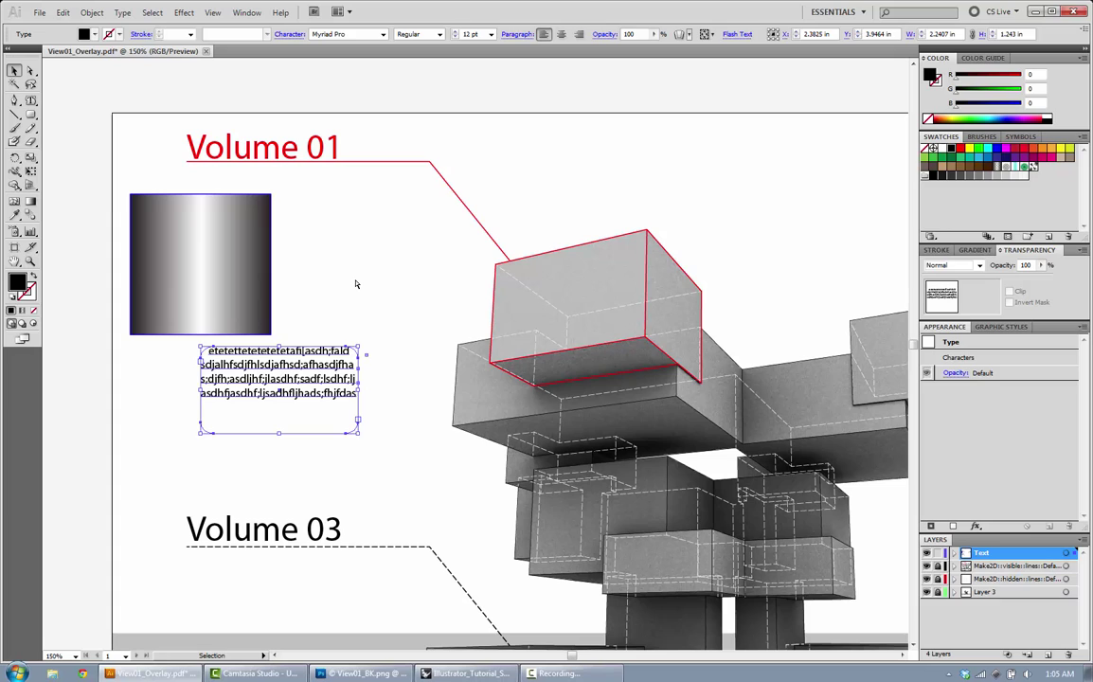
key(Delete)
click(264, 201)
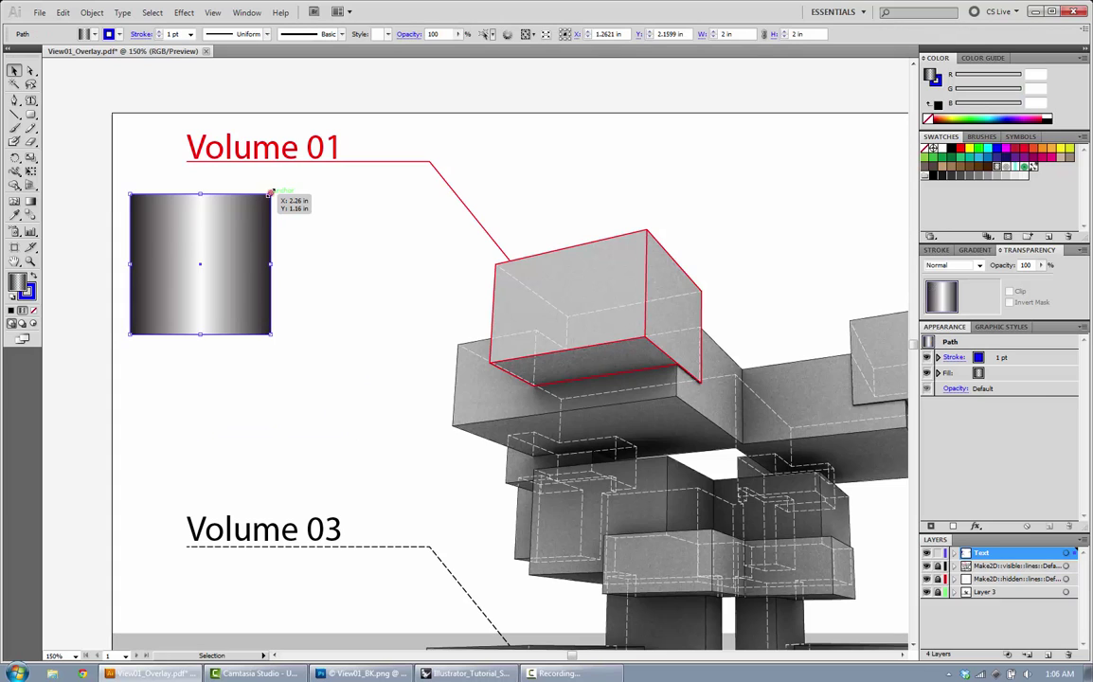
drag(271, 193, 335, 207)
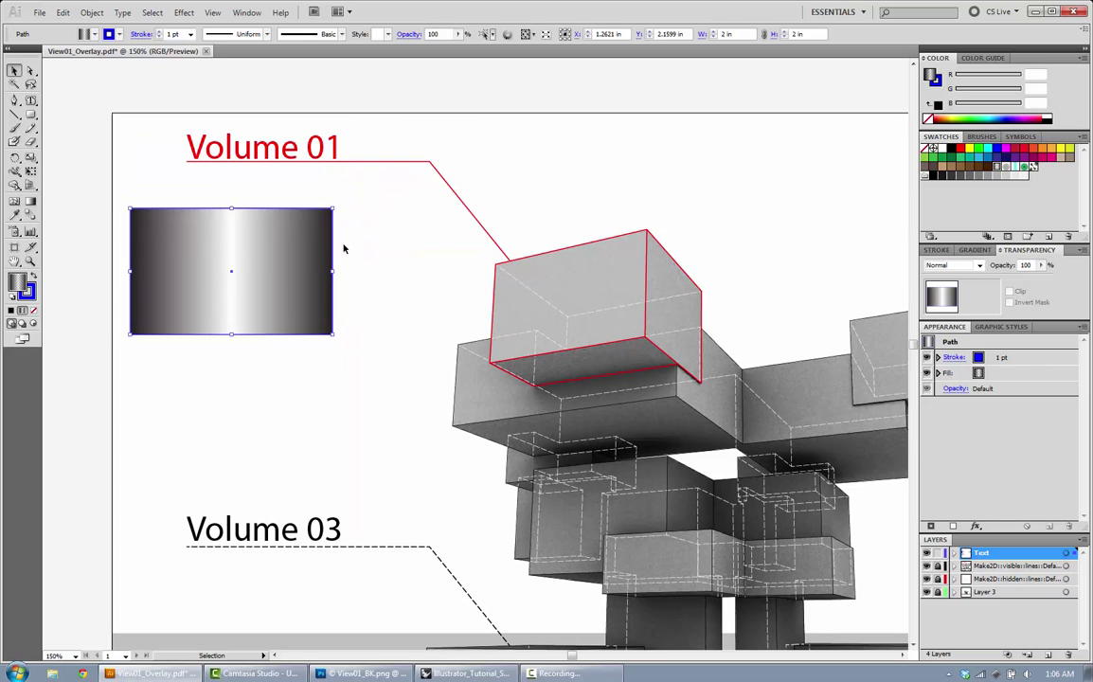
drag(335, 271, 303, 272)
mouse_move(303, 335)
mouse_down()
mouse_move(379, 390)
mouse_move(371, 407)
mouse_move(318, 345)
mouse_up()
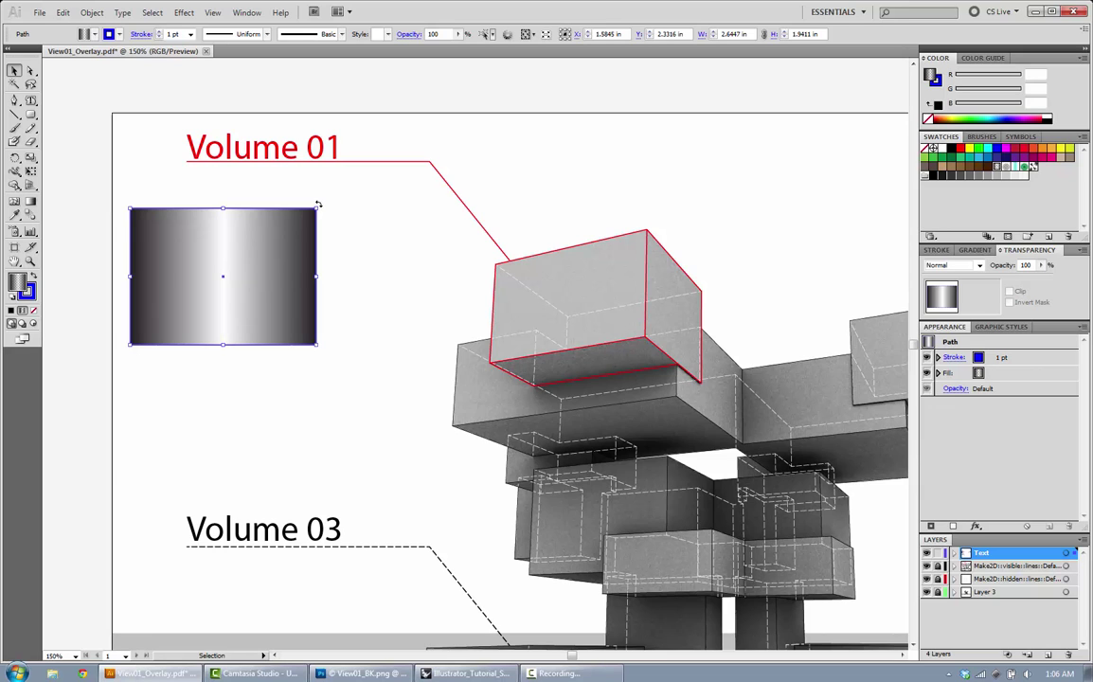
drag(319, 203, 127, 186)
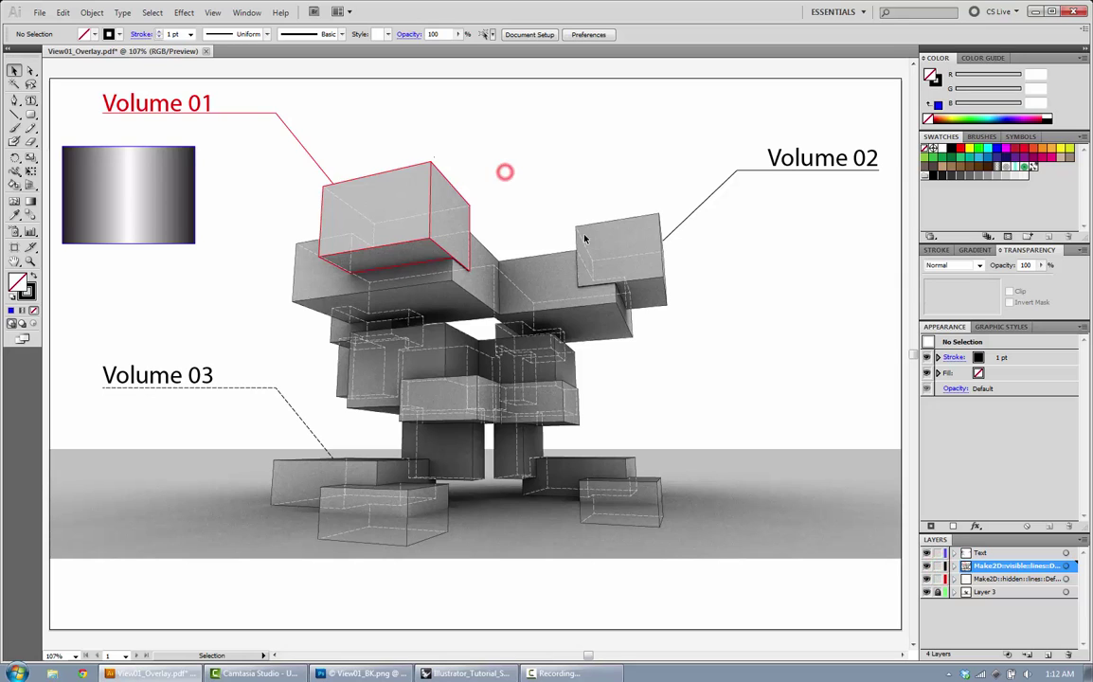
- Select the Make2D box outline group and drag it off the artboard to the right at 100% zoom
click(432, 181)
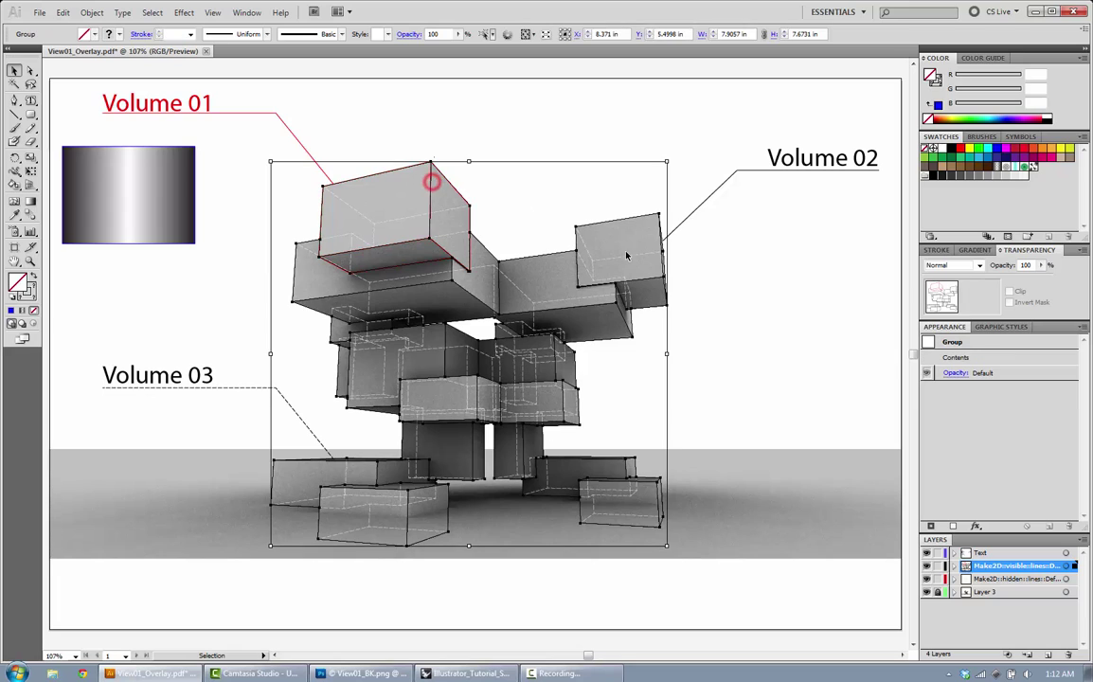
key(ctrl+1)
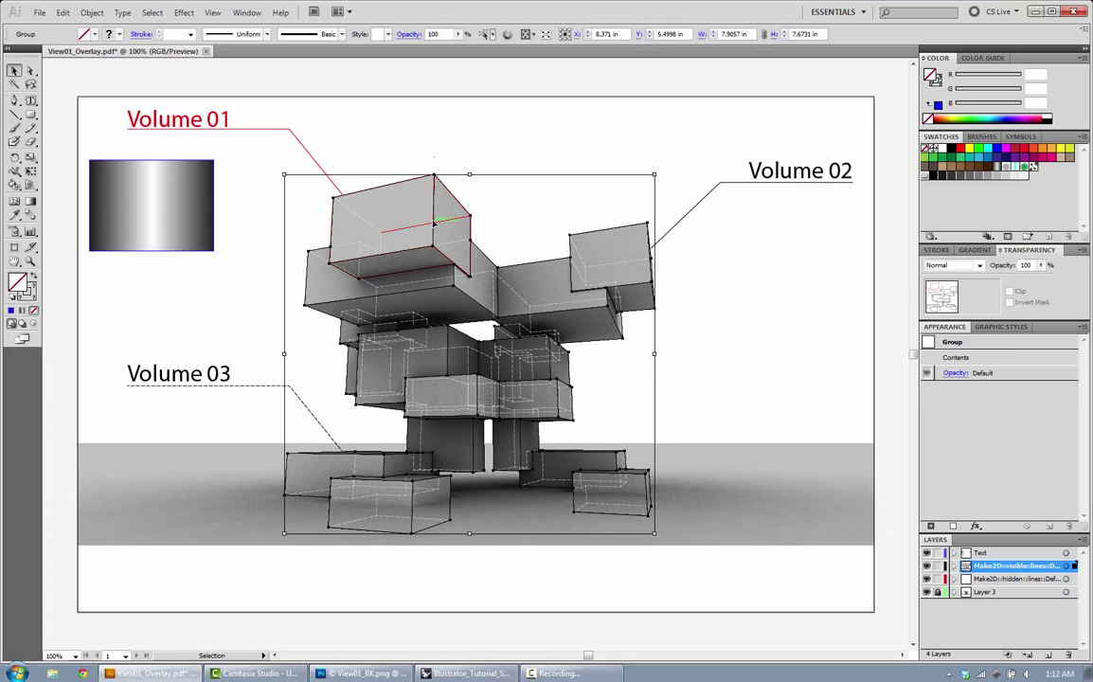
key(v)
drag(434, 223, 777, 268)
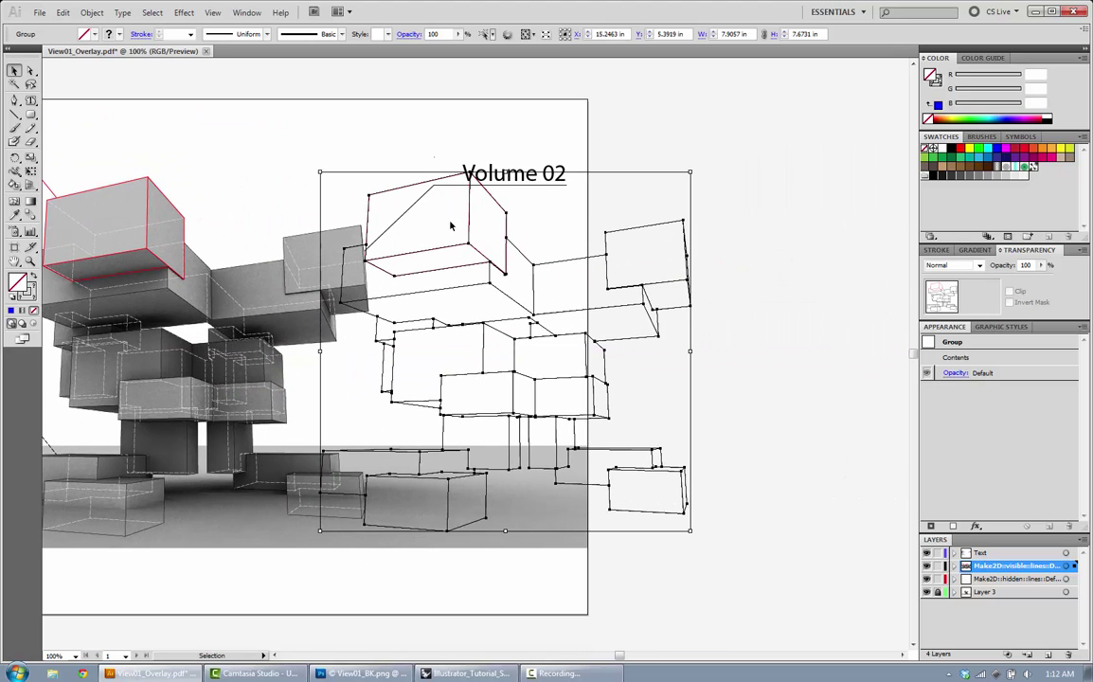
drag(470, 224, 744, 170)
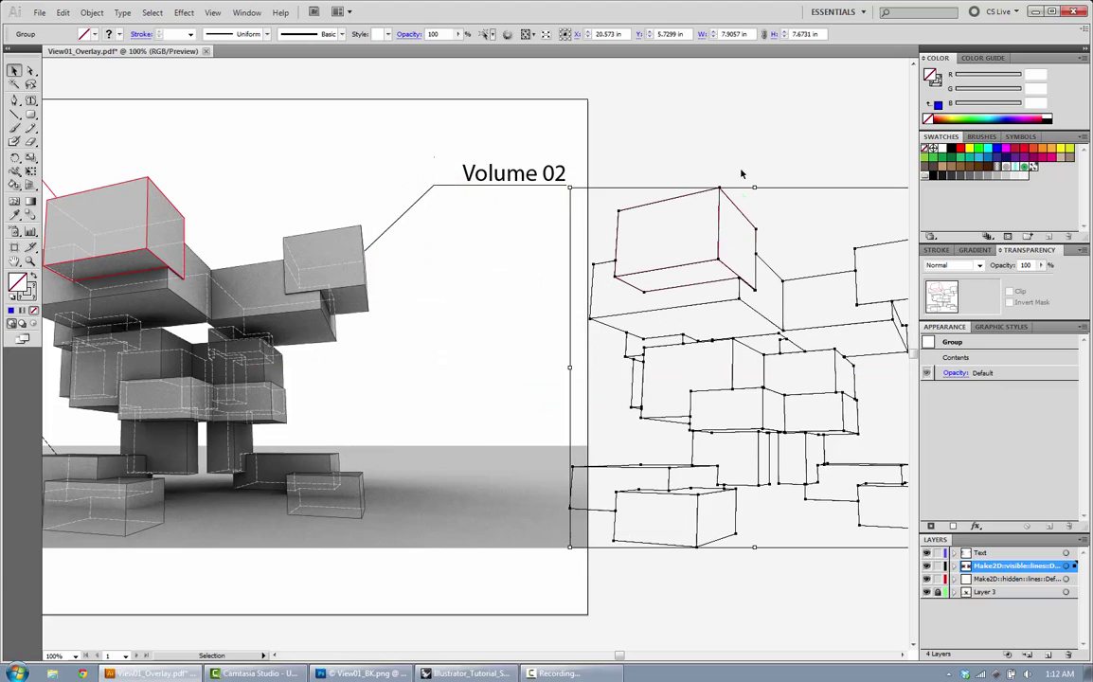
- Settle the line drawing on the blank pasteboard, reselect it, and pick the Live Paint Bucket
click(747, 164)
key(super)
click(733, 164)
scroll(733, 164, right, 5)
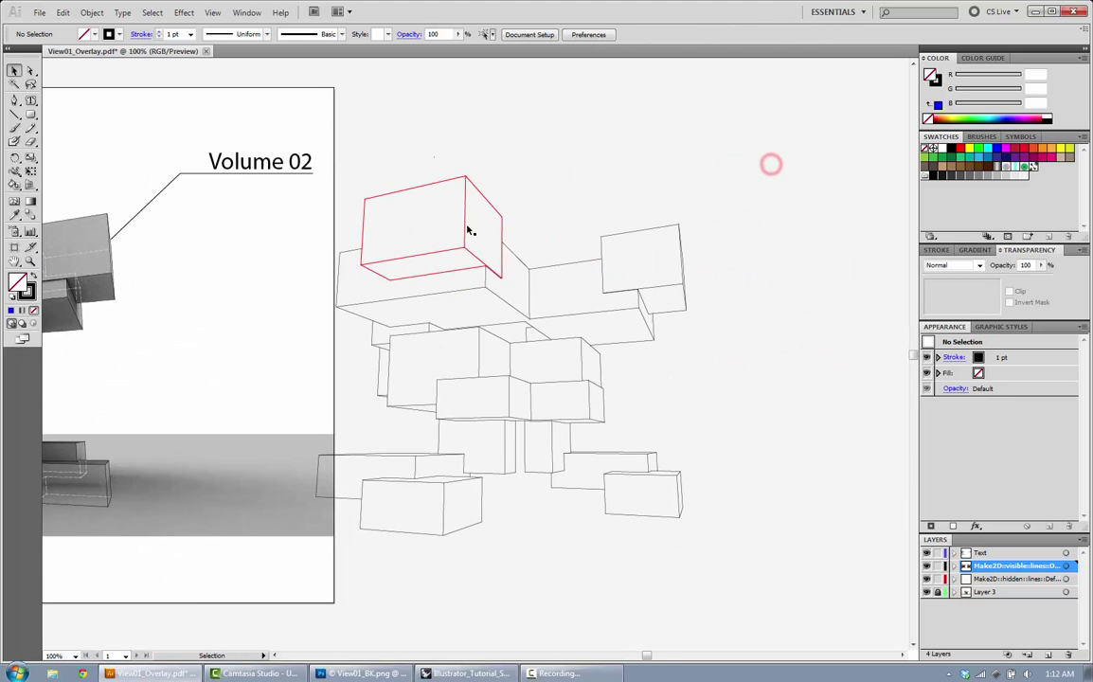
drag(464, 226, 517, 201)
click(560, 515)
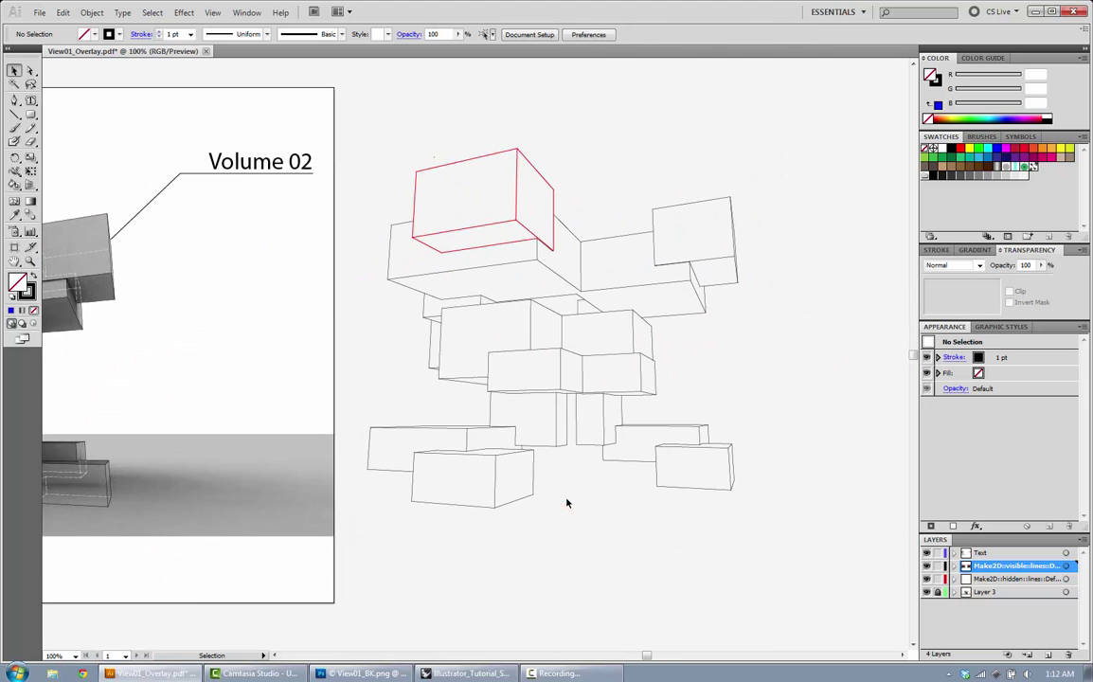
click(560, 446)
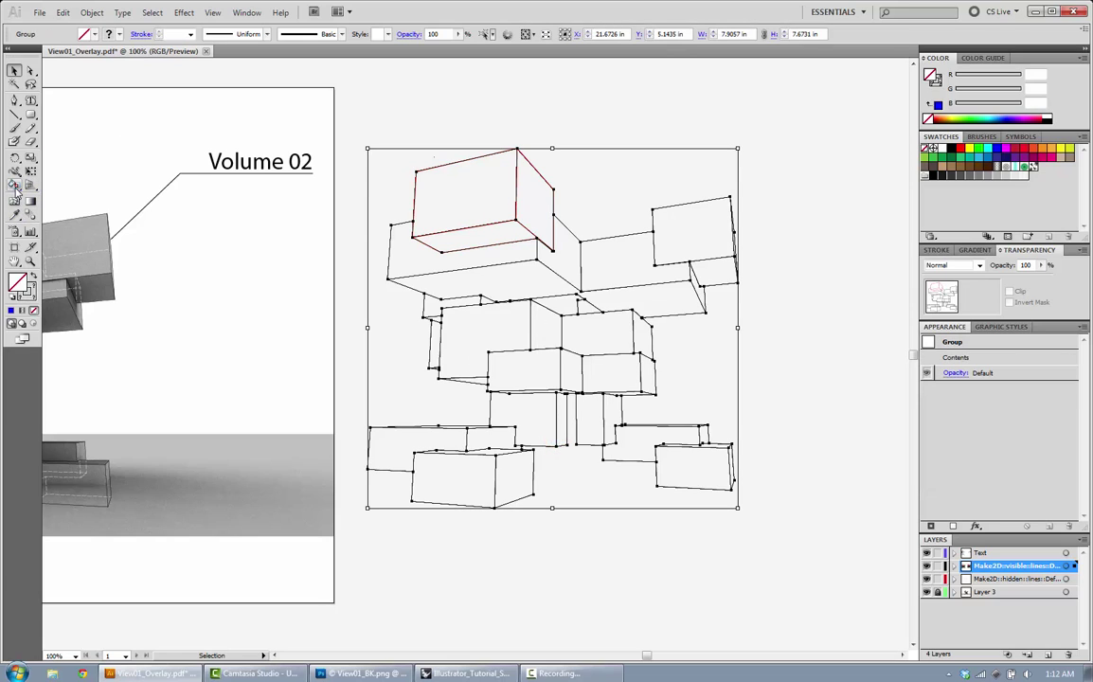
mouse_move(15, 188)
mouse_down()
mouse_move(97, 207)
mouse_move(79, 206)
mouse_up()
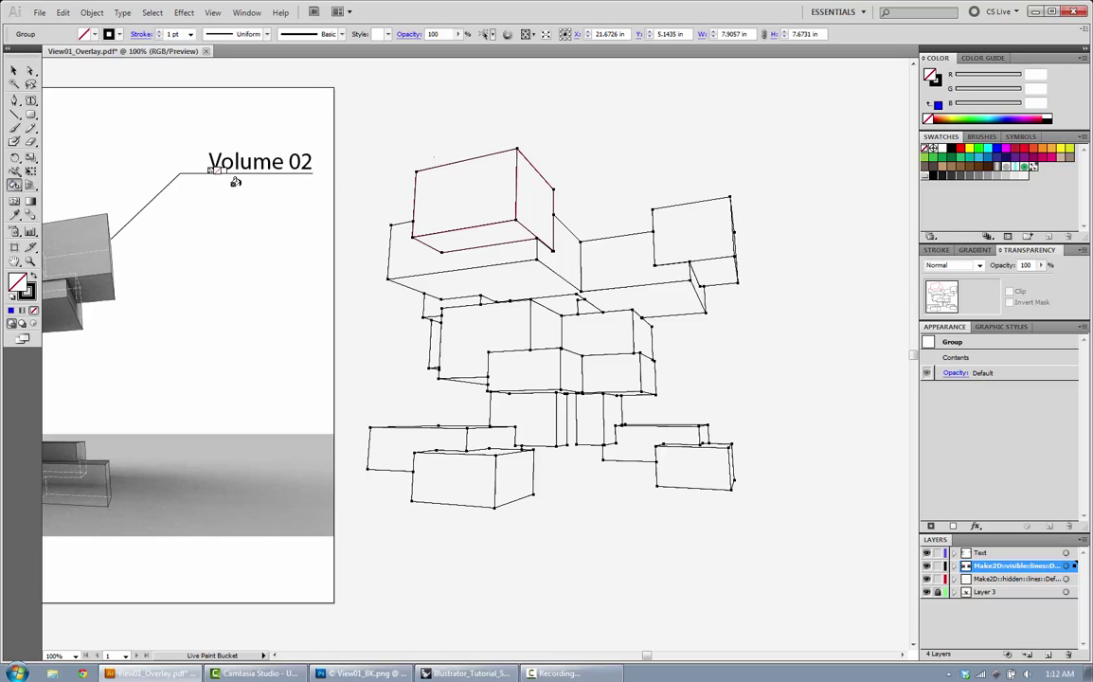
- Make the line drawing a Live Paint group and fill the upper boxes' front faces deep blue
click(446, 183)
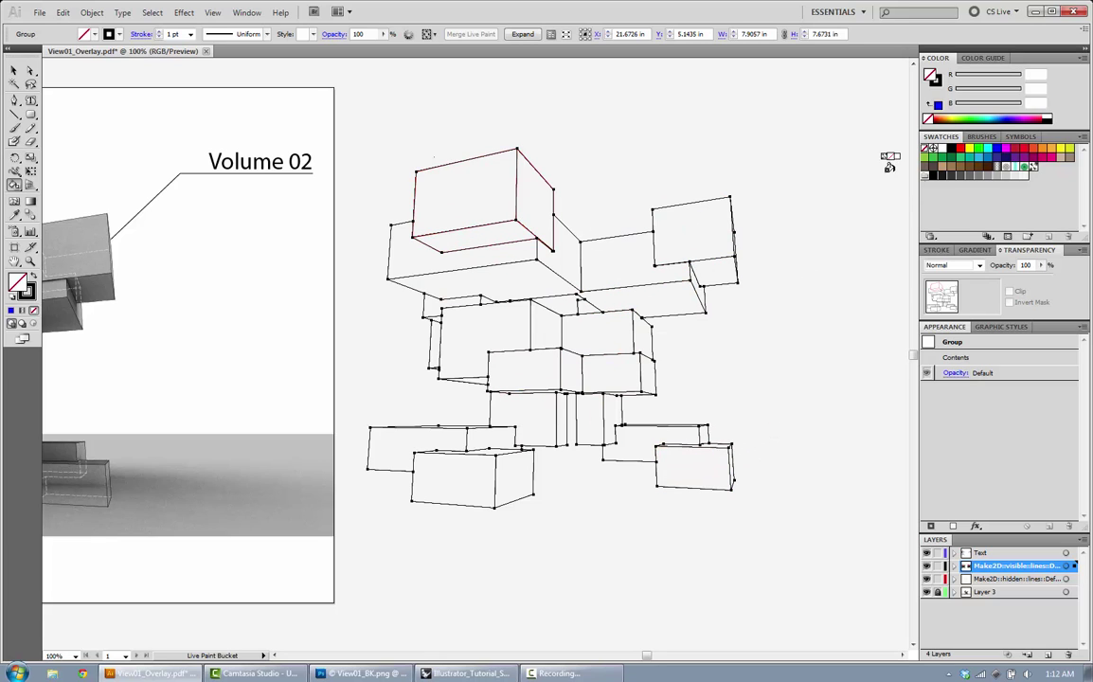
click(995, 151)
click(988, 159)
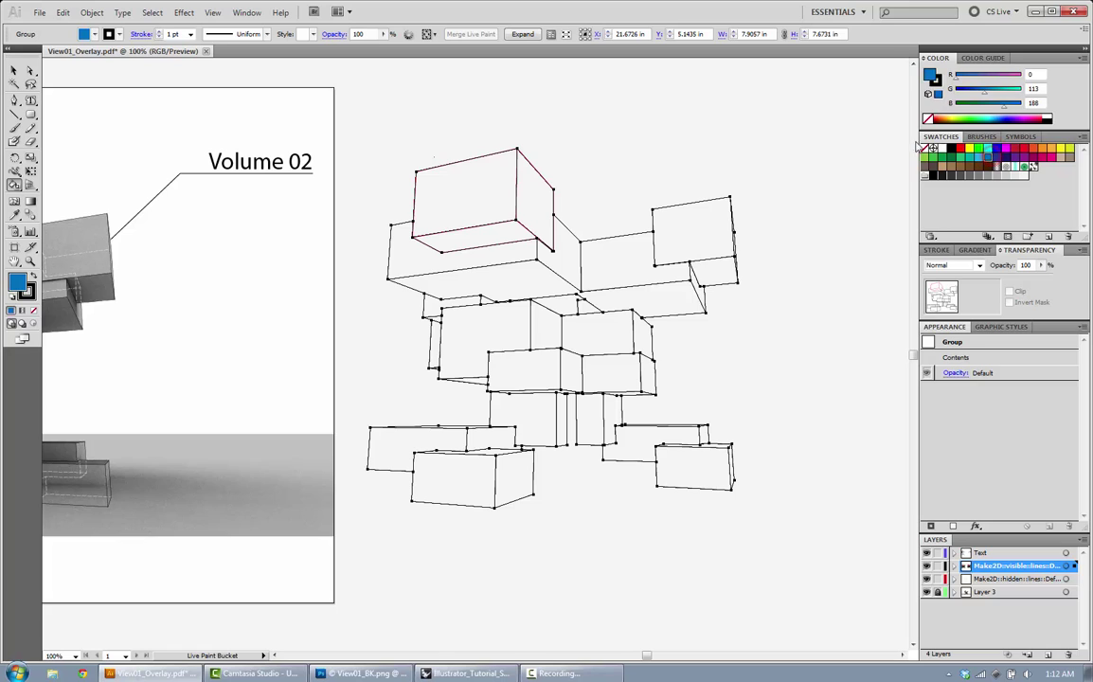
click(475, 196)
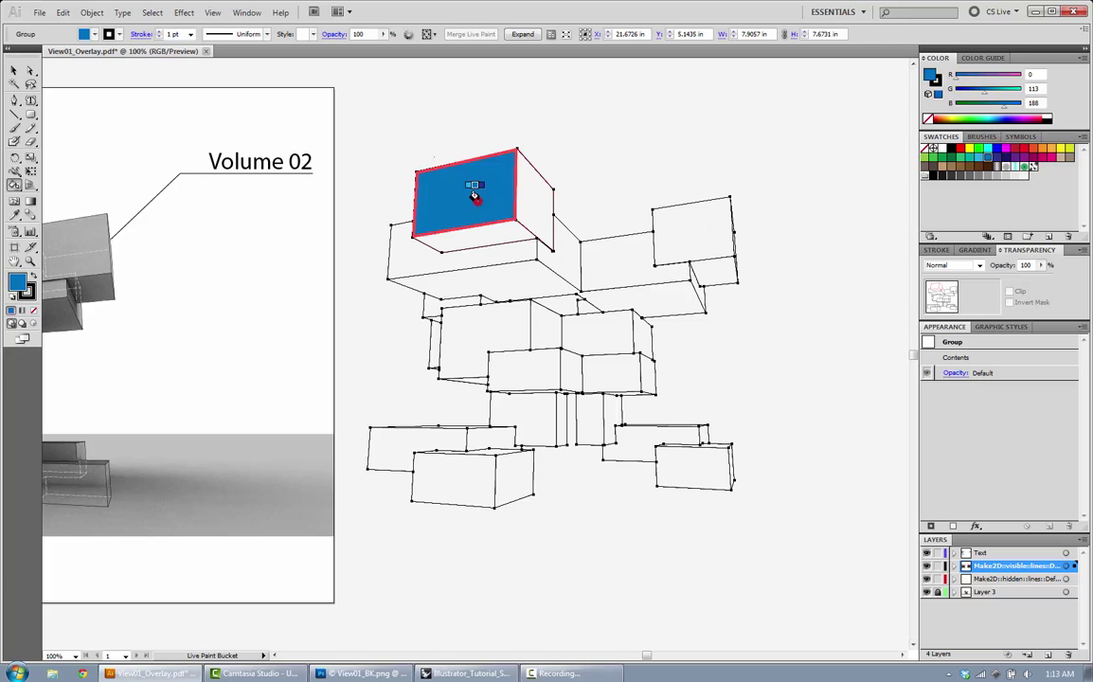
click(667, 238)
click(610, 259)
click(532, 366)
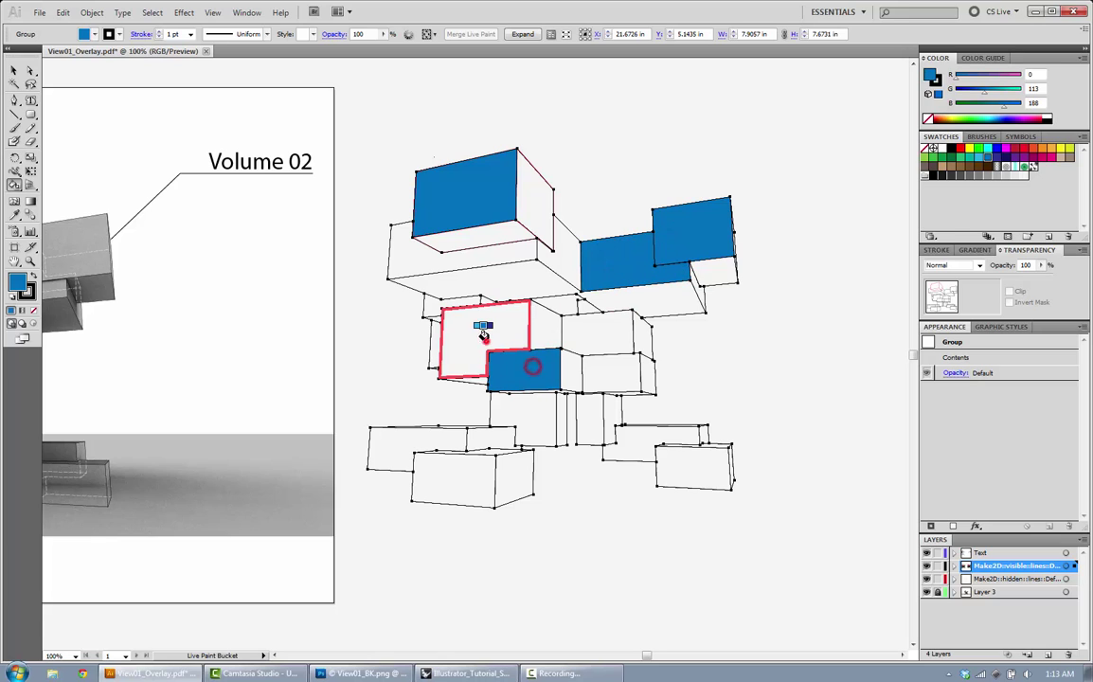
click(485, 341)
click(584, 331)
- Fill the remaining lower, lower-right and upper-left front faces blue
click(620, 371)
click(686, 461)
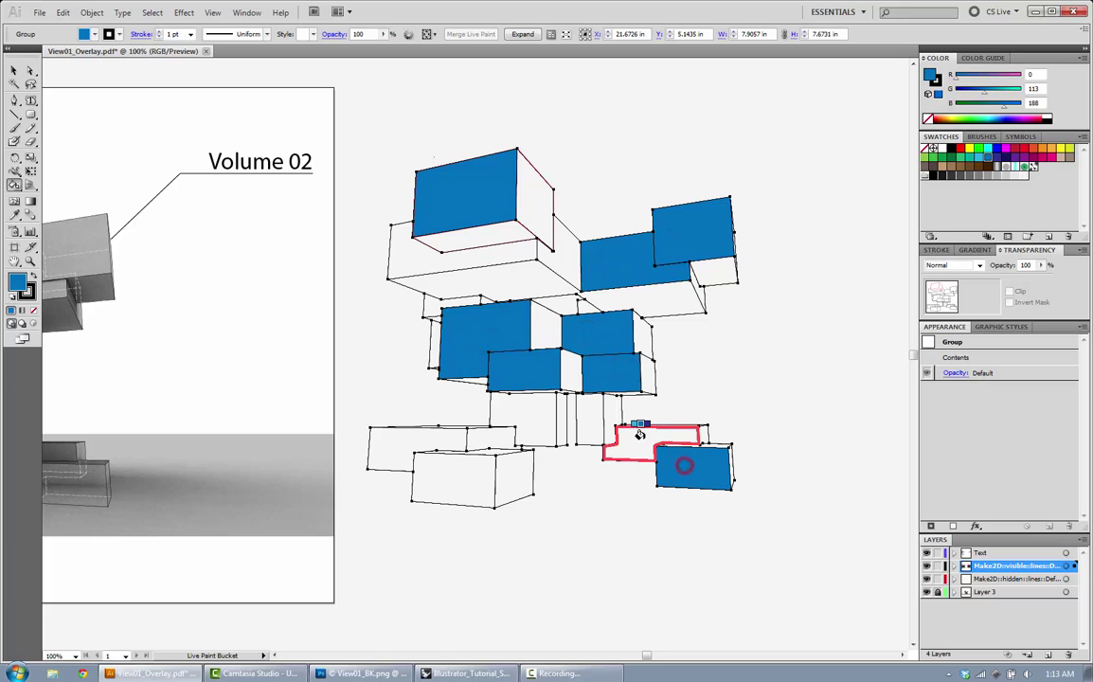
click(644, 439)
click(600, 430)
click(450, 434)
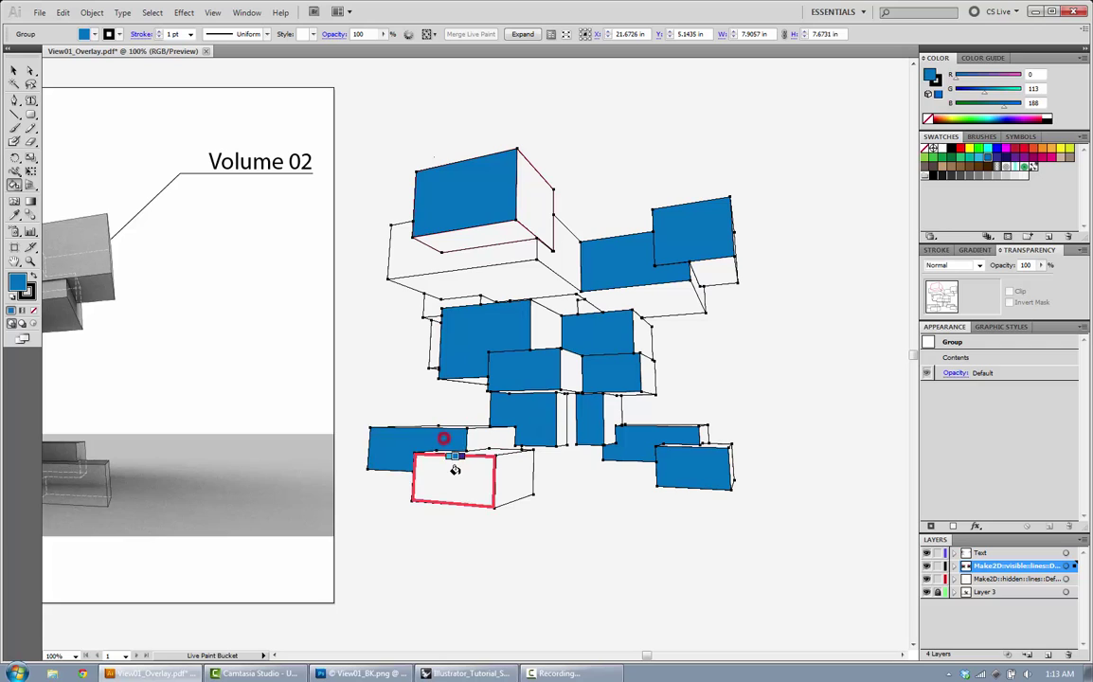
click(454, 475)
click(414, 263)
click(430, 300)
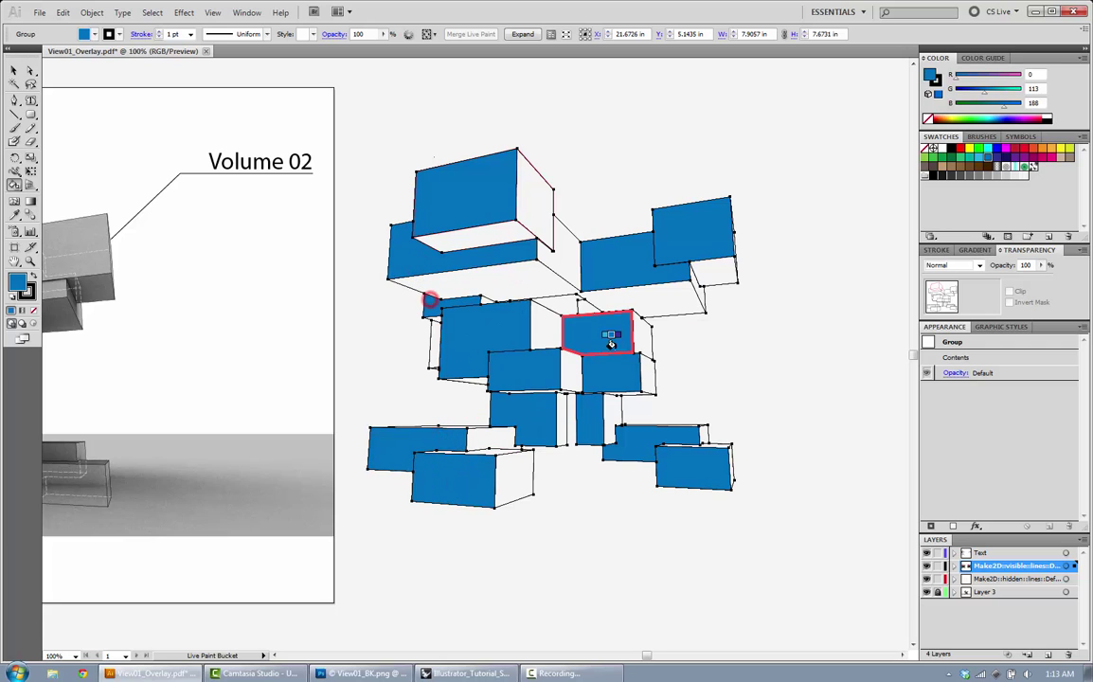
click(1046, 266)
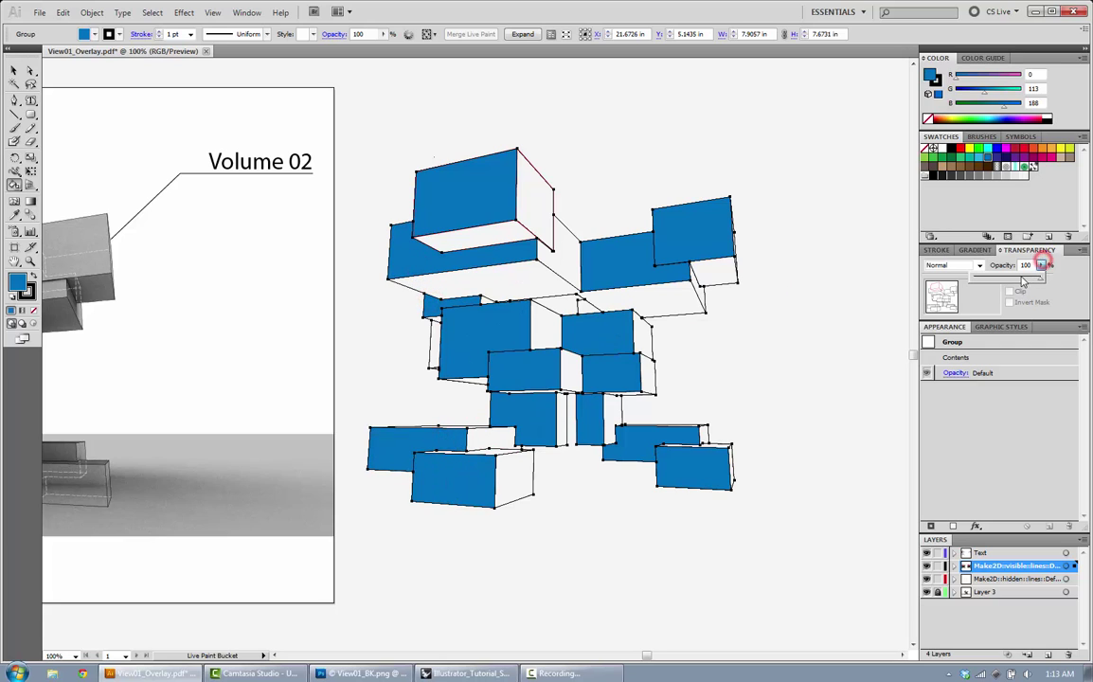
- Lower the painted group to 38% opacity and nudge it slightly up and right
drag(1040, 280, 1001, 284)
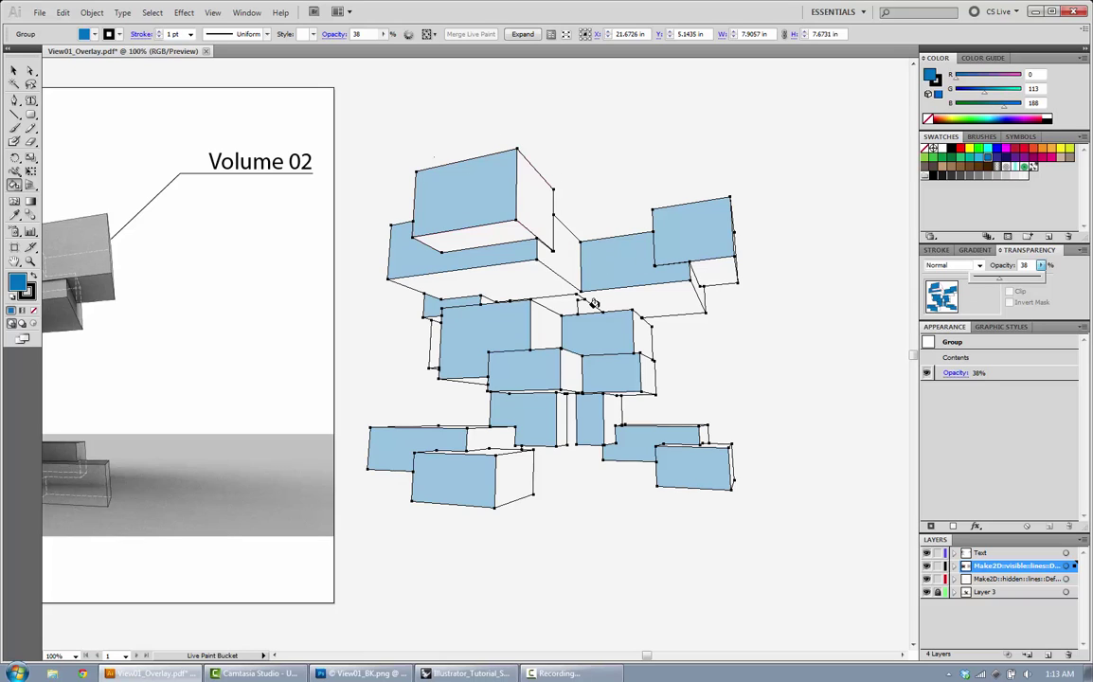
click(428, 95)
click(15, 71)
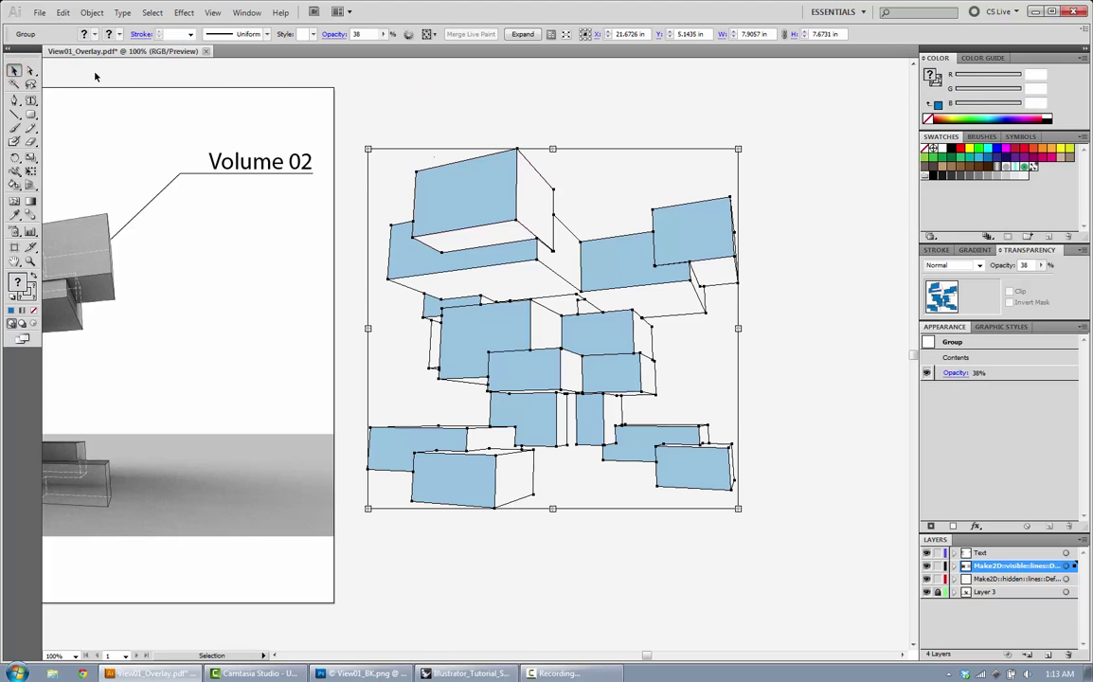
click(415, 92)
drag(459, 171, 504, 186)
drag(479, 246, 525, 251)
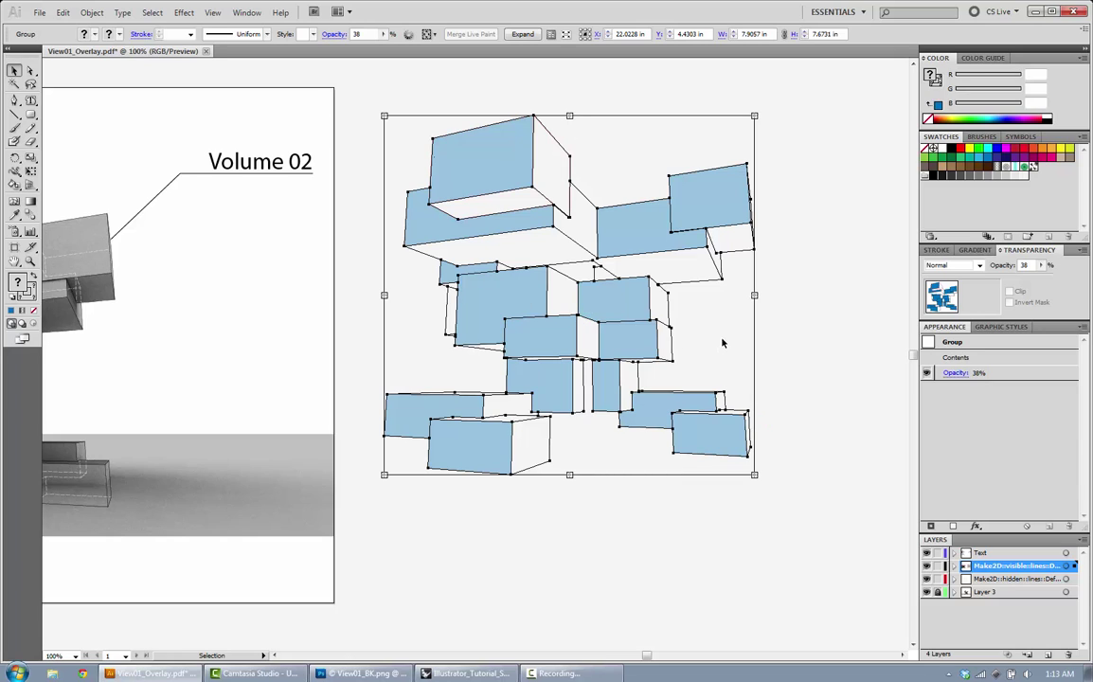
click(12, 185)
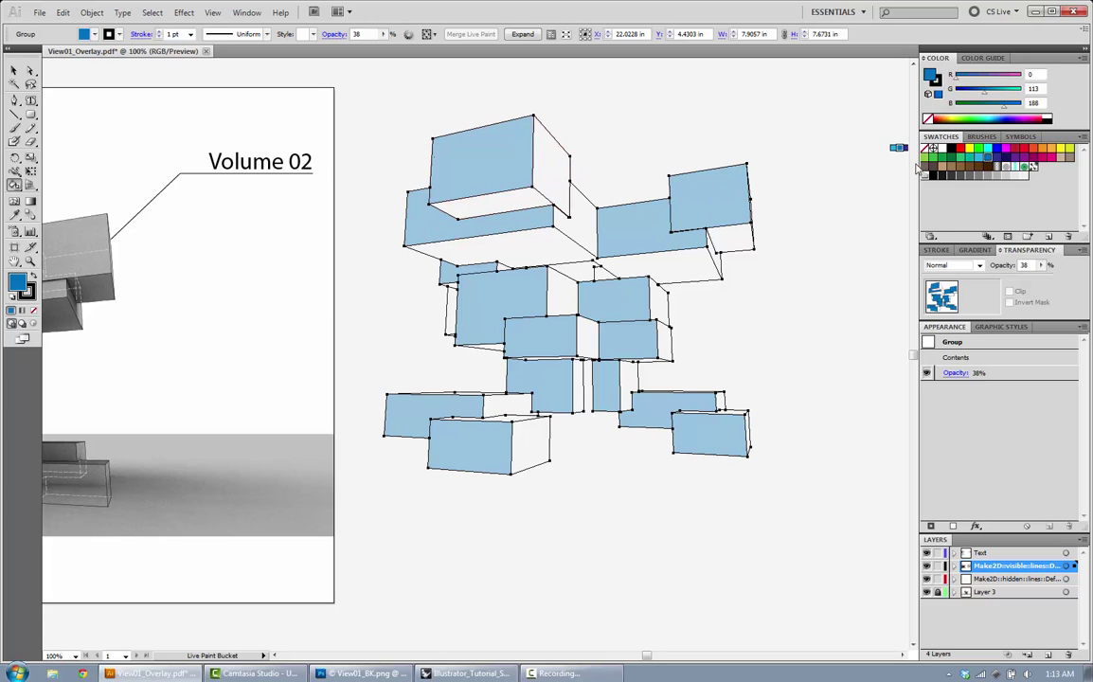
- Fill the boxes' side faces and narrow strips red (R193 G39 B45)
click(1020, 149)
click(557, 163)
click(572, 249)
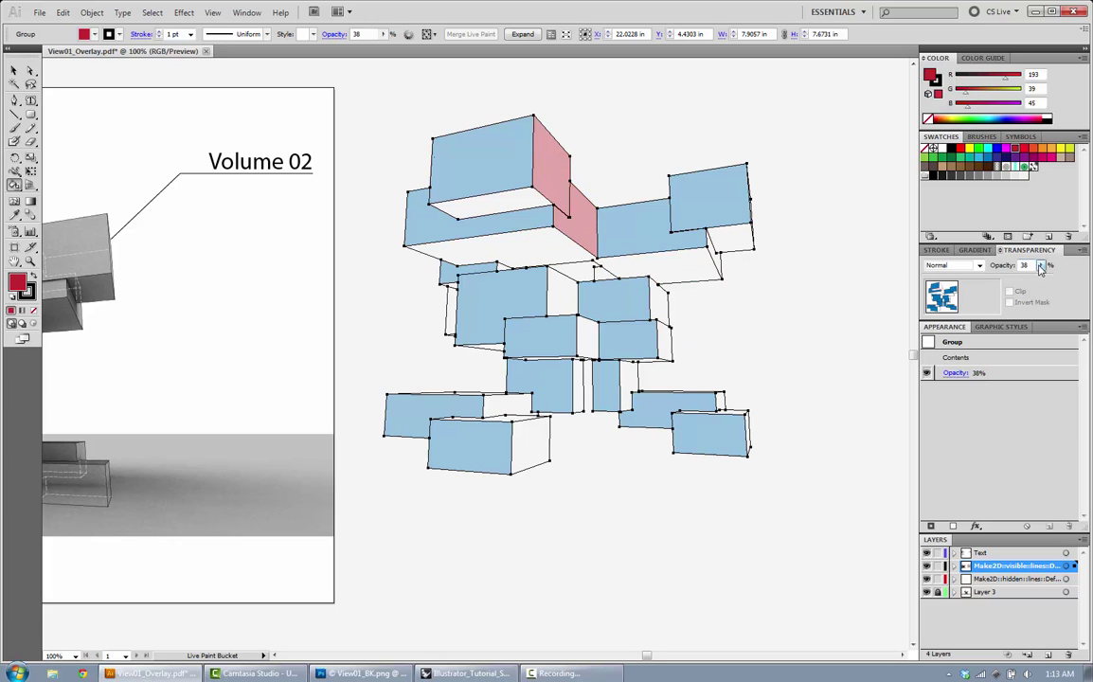
click(662, 309)
click(588, 339)
click(560, 292)
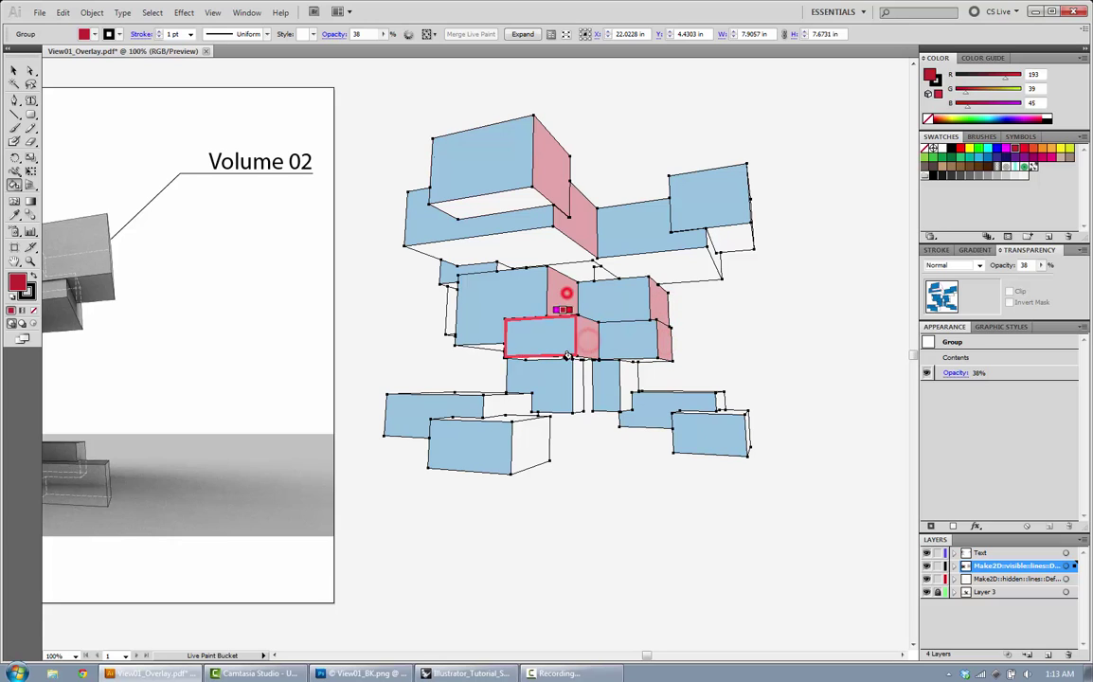
click(576, 379)
click(627, 374)
click(515, 401)
click(527, 444)
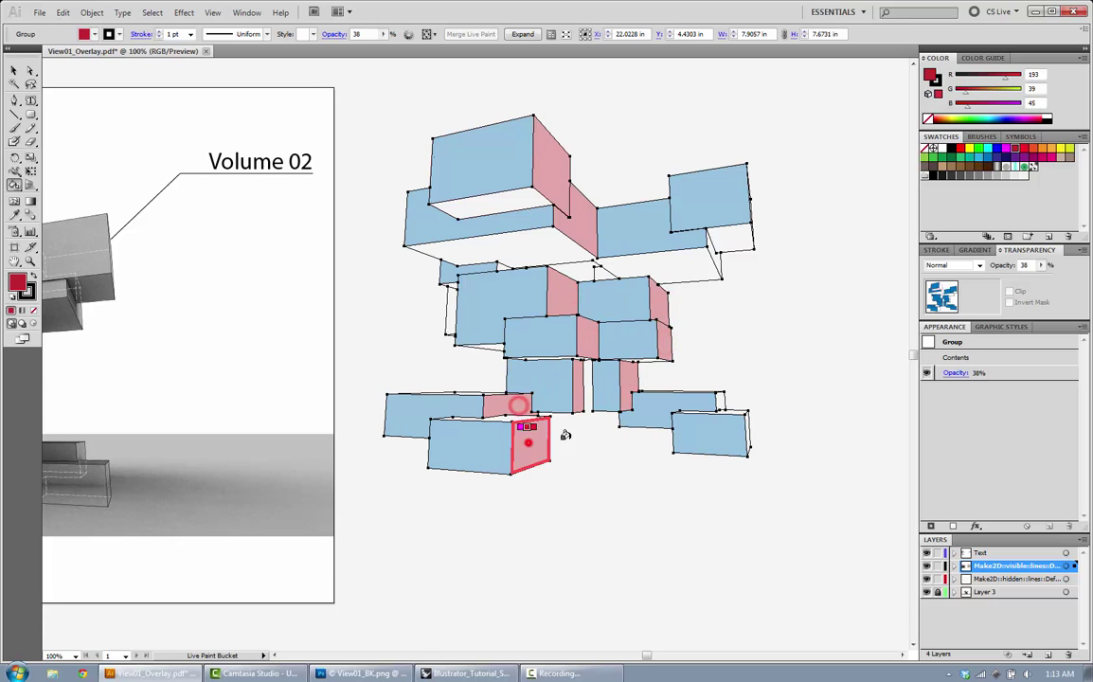
click(722, 404)
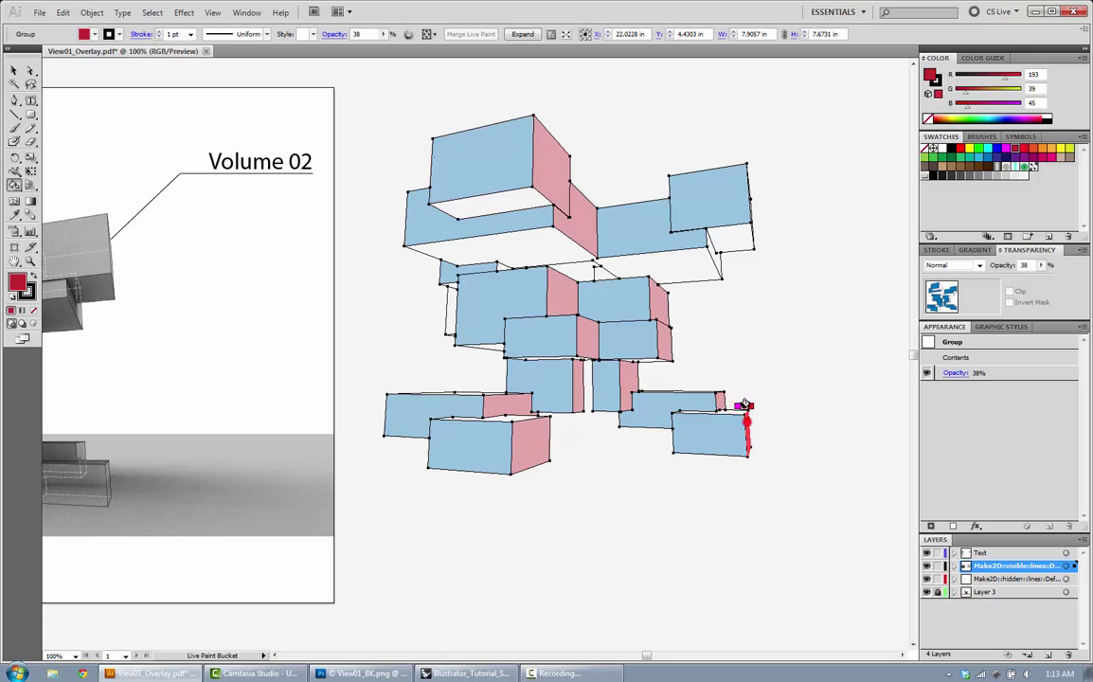
click(748, 201)
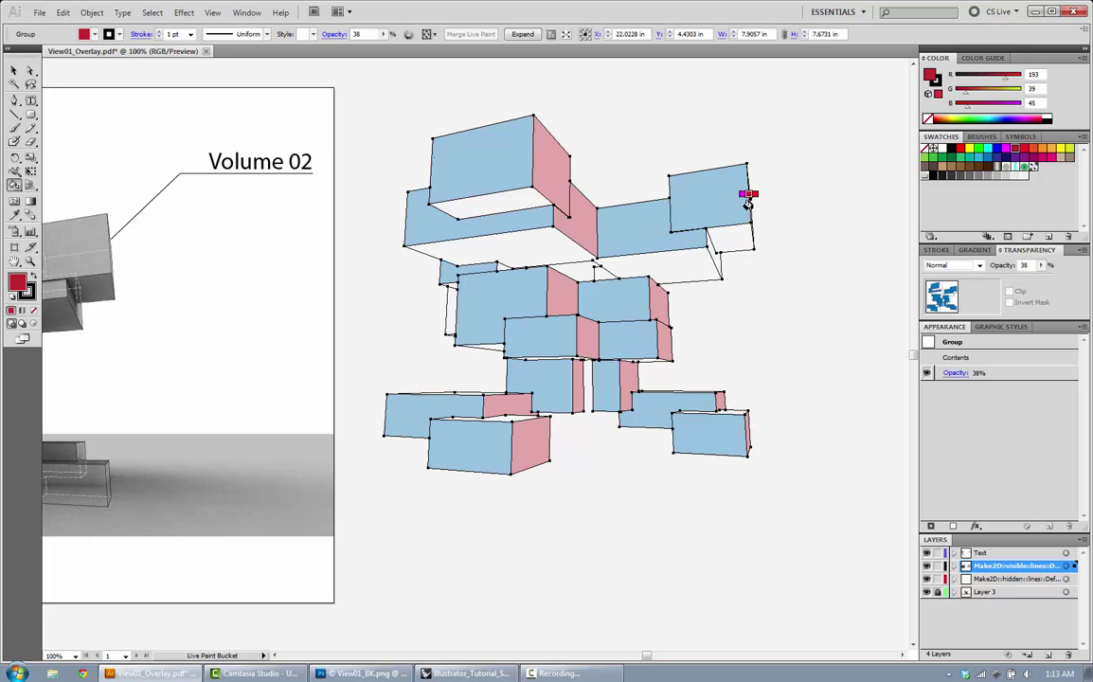
- Reselect the painted drawing and move it up a little
click(14, 70)
click(407, 76)
drag(452, 332, 465, 283)
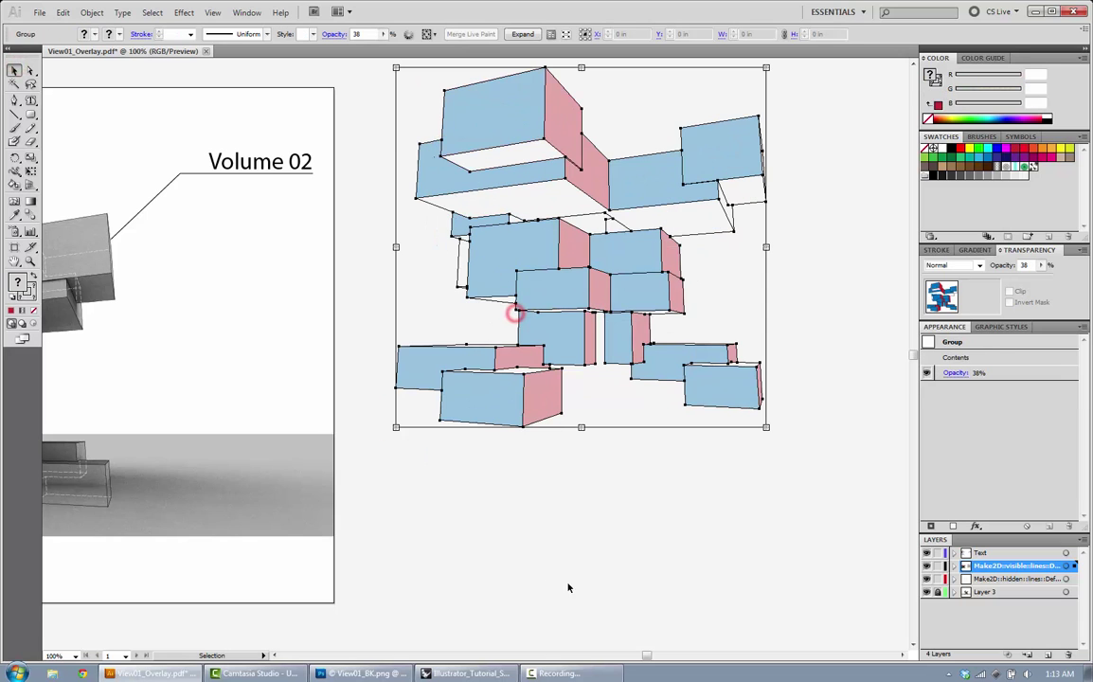
- Drag the painted boxes onto the grey render, align them at 200% zoom, then return to 100%
click(611, 521)
scroll(525, 403, up, 3)
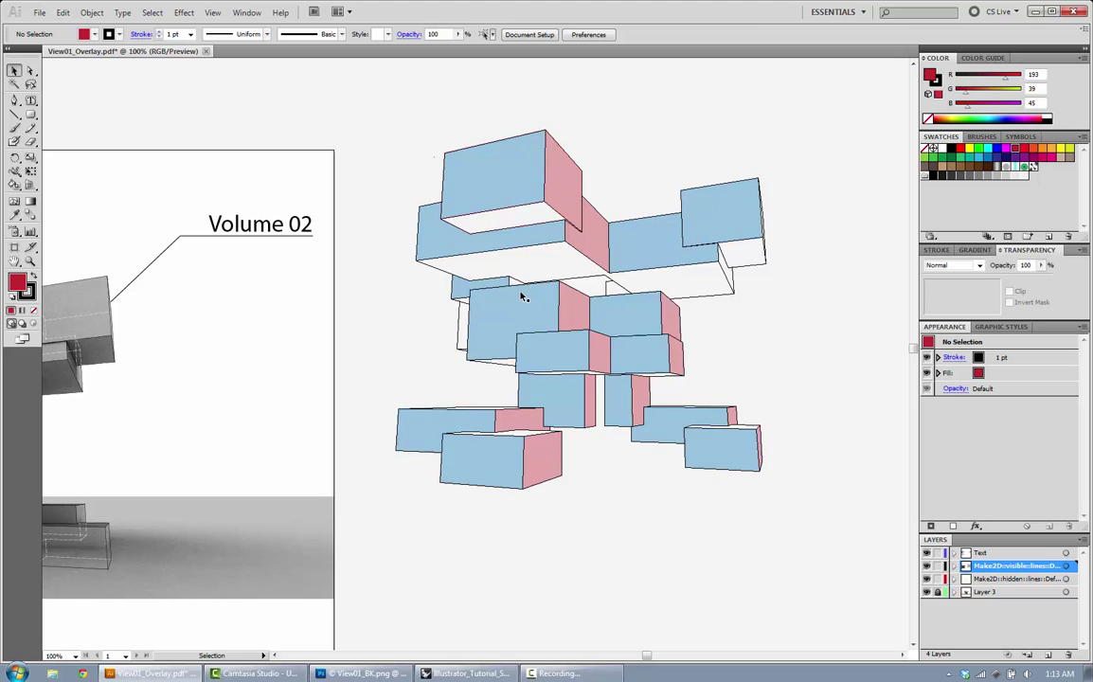
drag(544, 518, 225, 463)
key(space)
drag(196, 518, 565, 343)
key(ctrl+plus)
drag(522, 452, 388, 384)
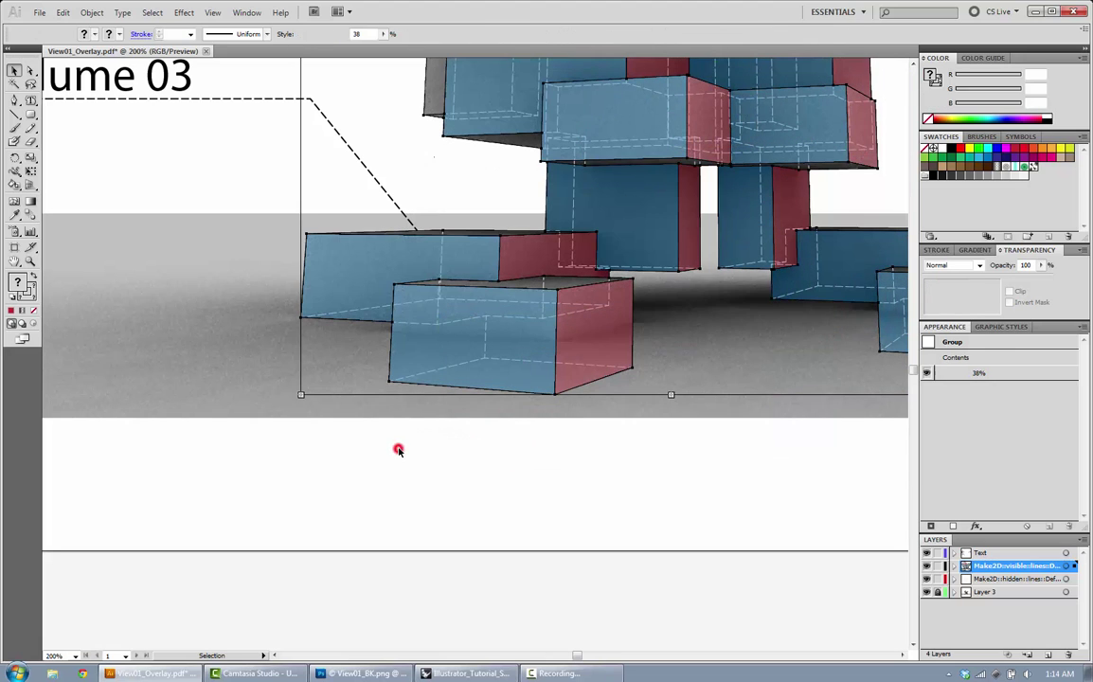
click(398, 449)
key(ctrl+minus)
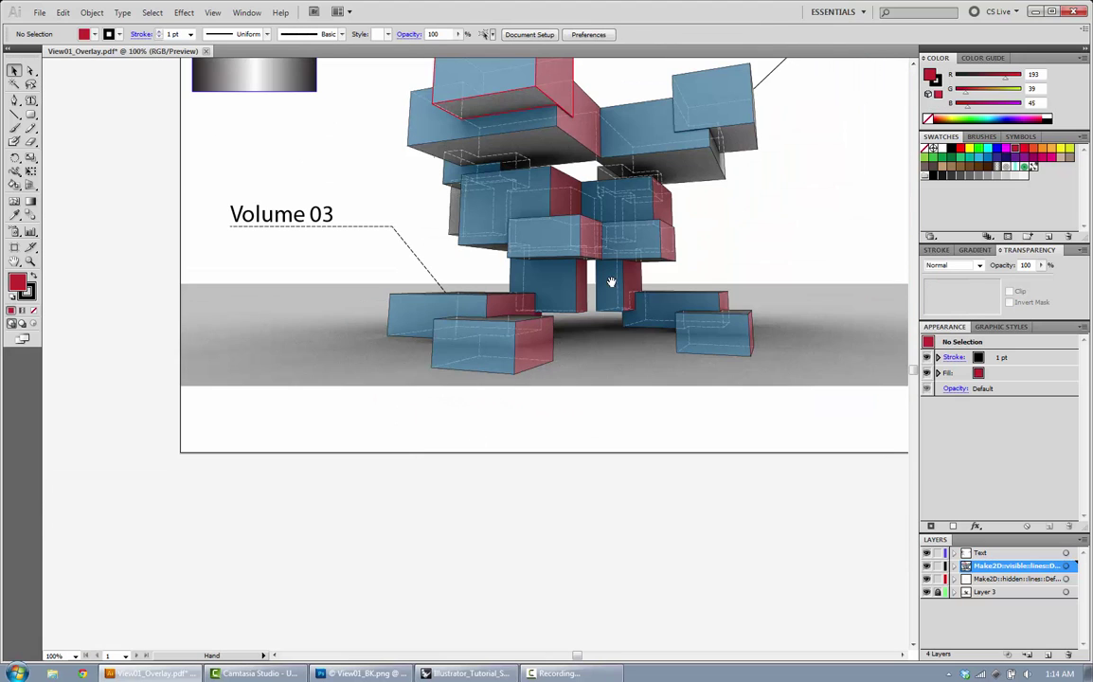
drag(826, 130, 608, 275)
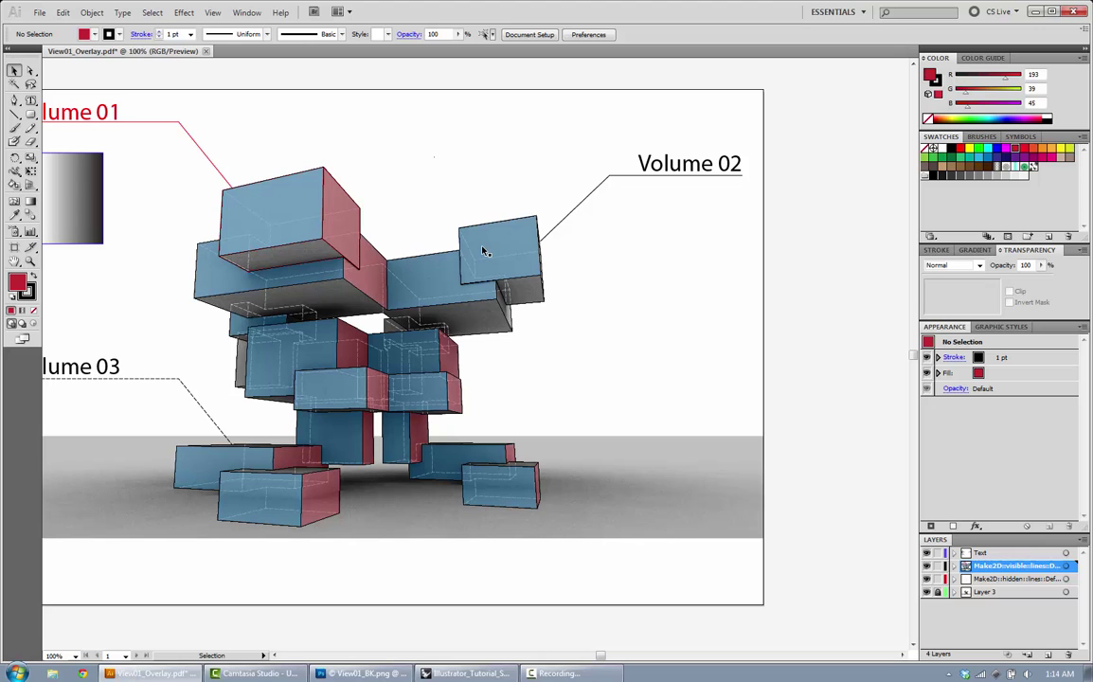
- Slide the overlay aside and inspect the grey hidden-line group and visible-lines layer contents
drag(369, 223, 597, 183)
click(306, 196)
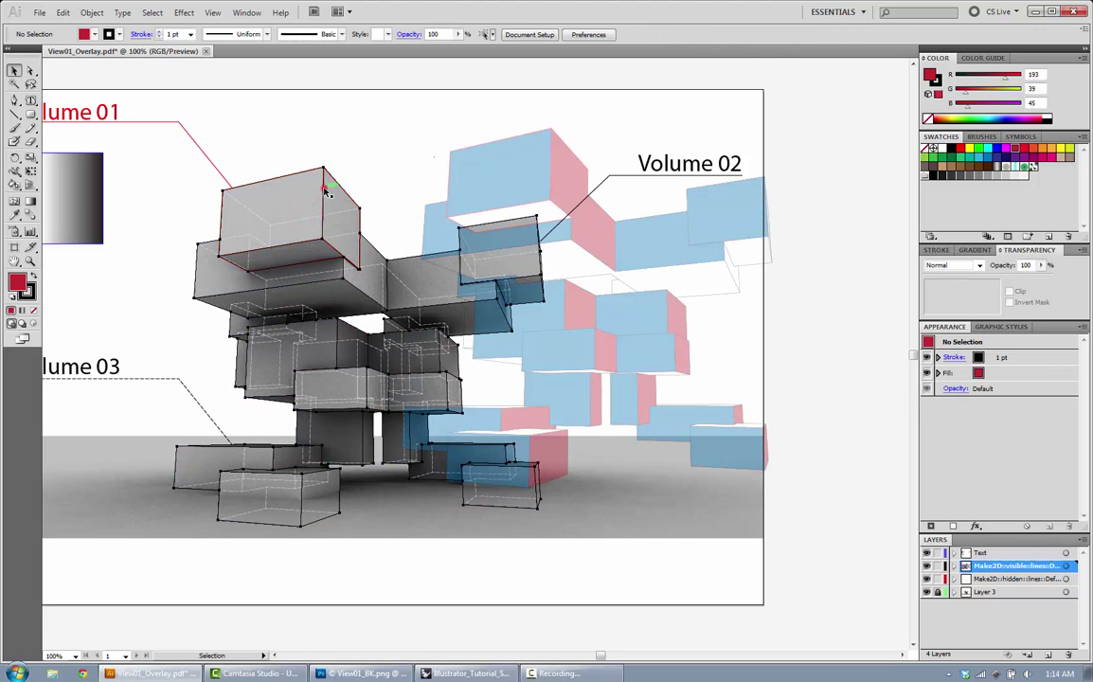
right_click(327, 190)
click(343, 124)
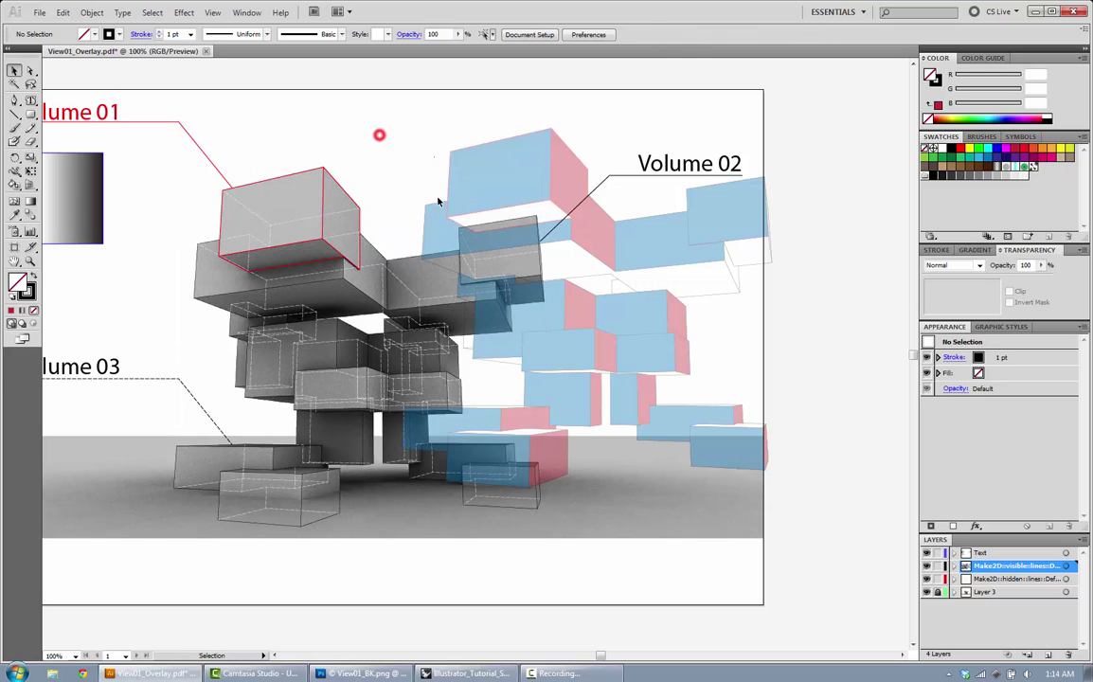
click(955, 565)
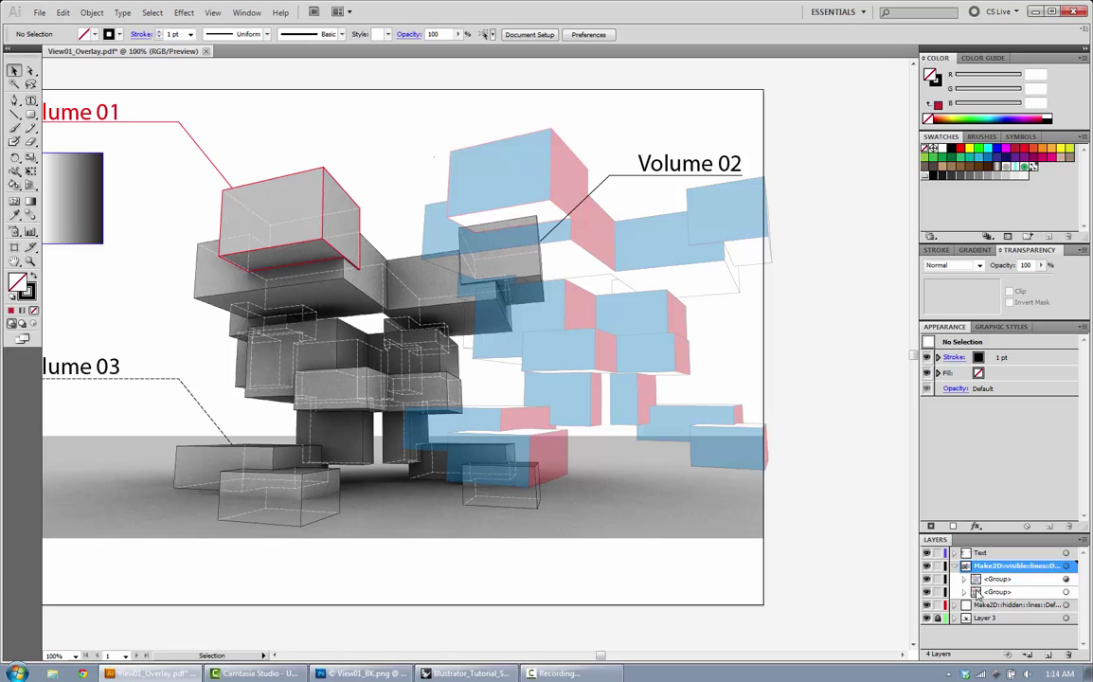
click(324, 218)
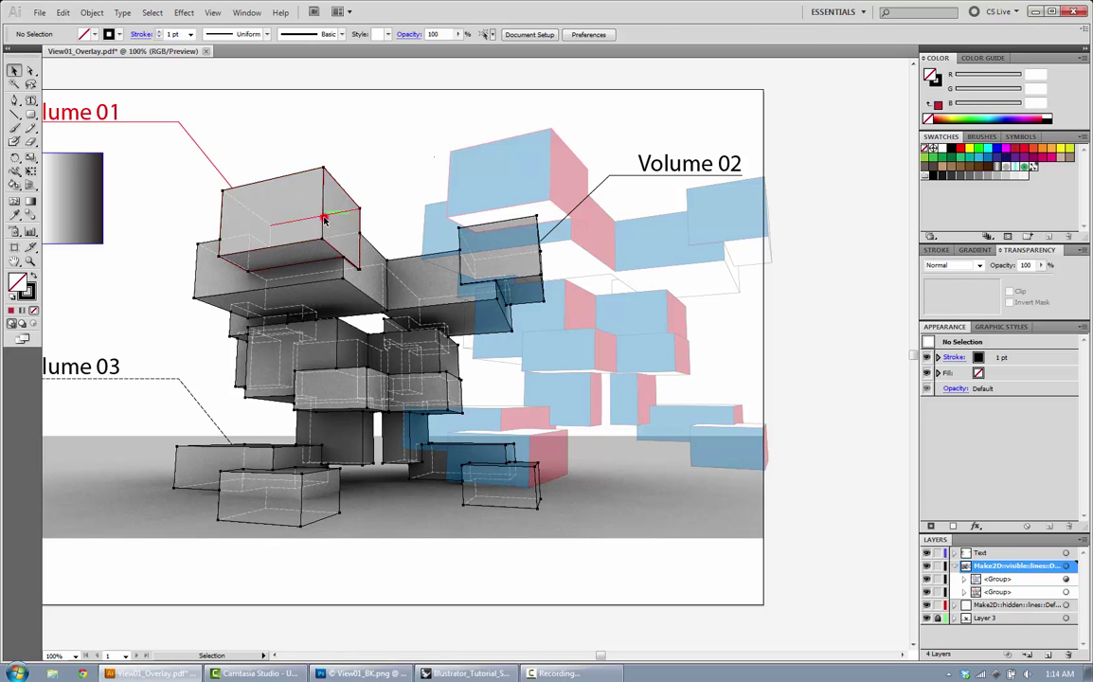
click(482, 191)
click(823, 237)
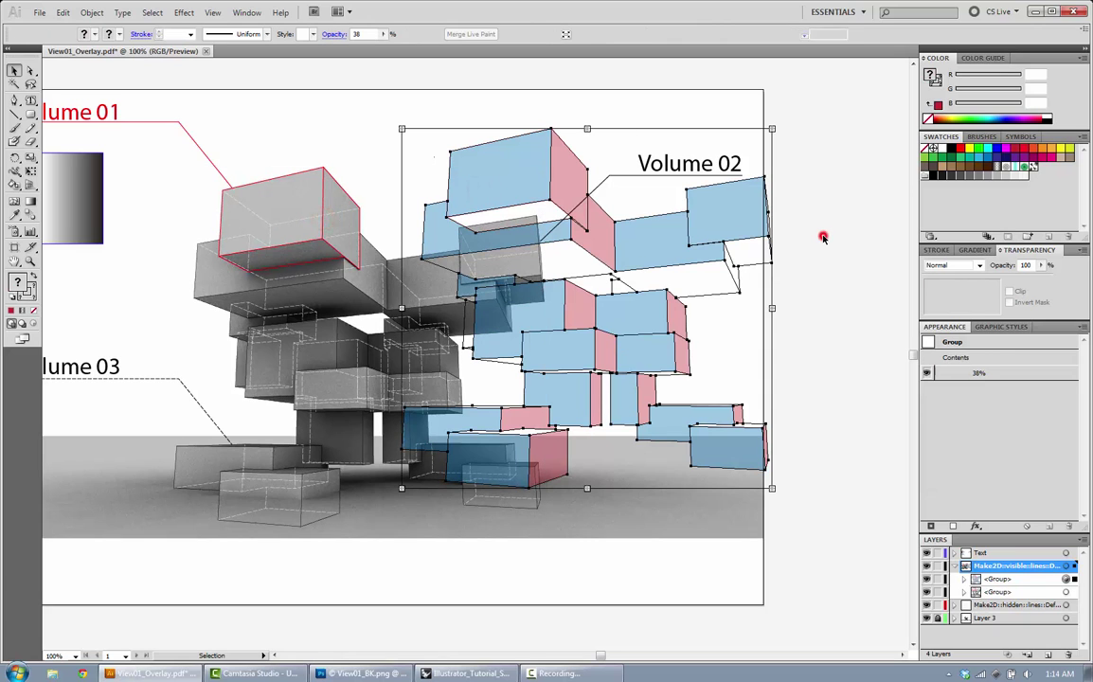
- Drag the translucent fill group onto the render until it registers with the boxes
click(563, 154)
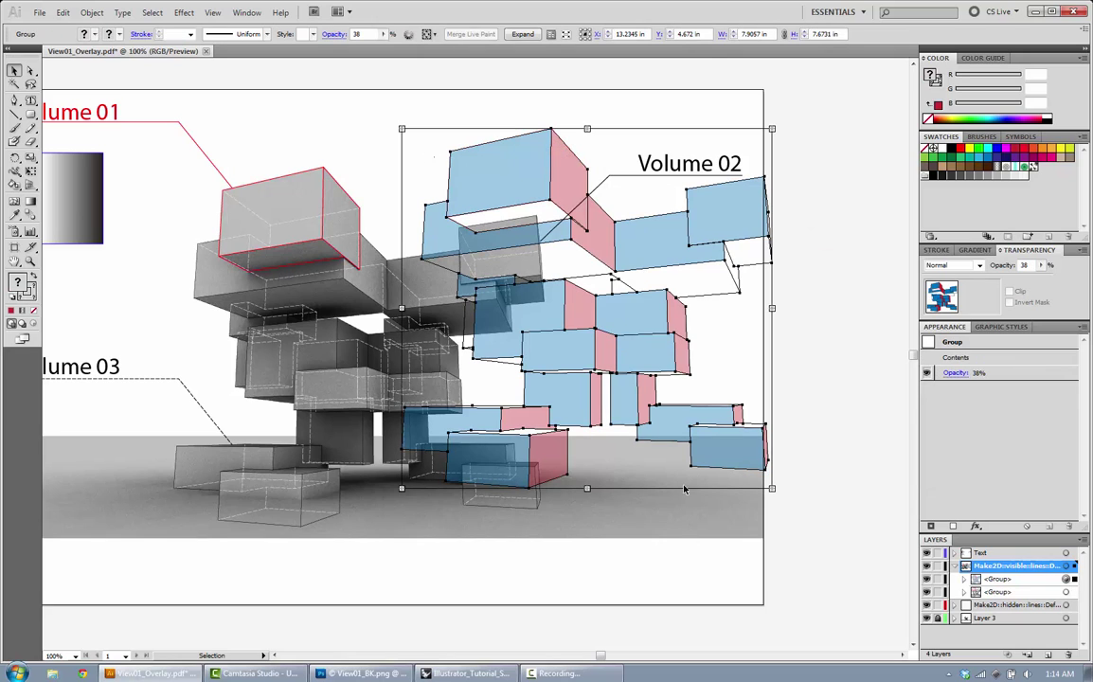
drag(692, 470, 219, 524)
click(224, 556)
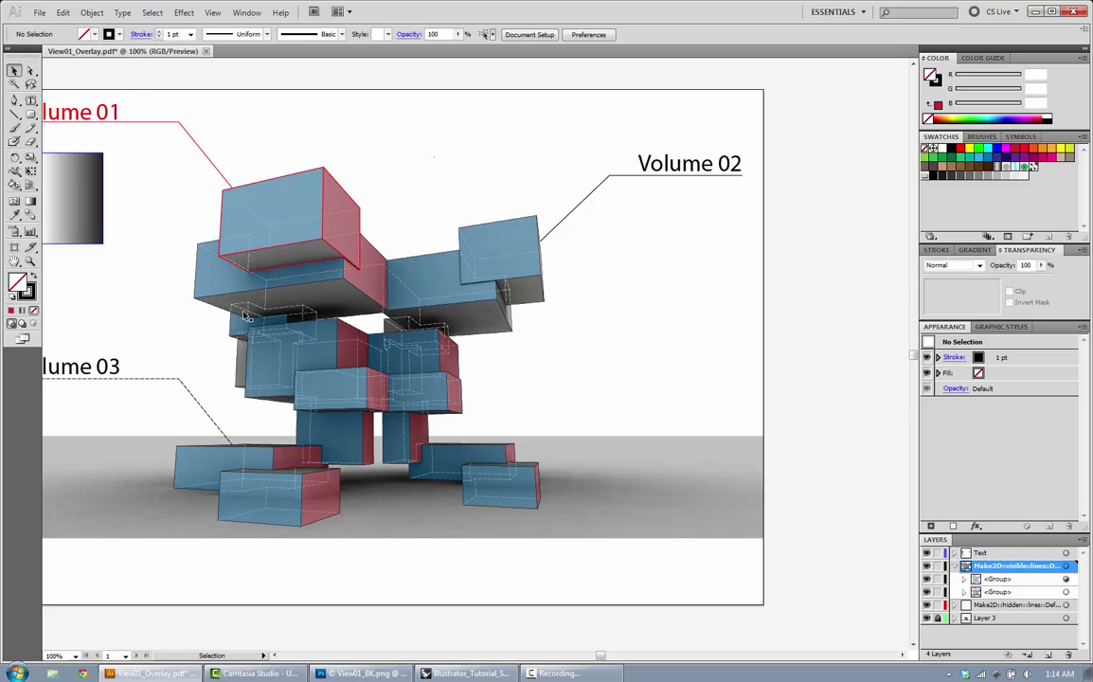
- Create a new layer named LivePaint
click(1048, 654)
double_click(987, 568)
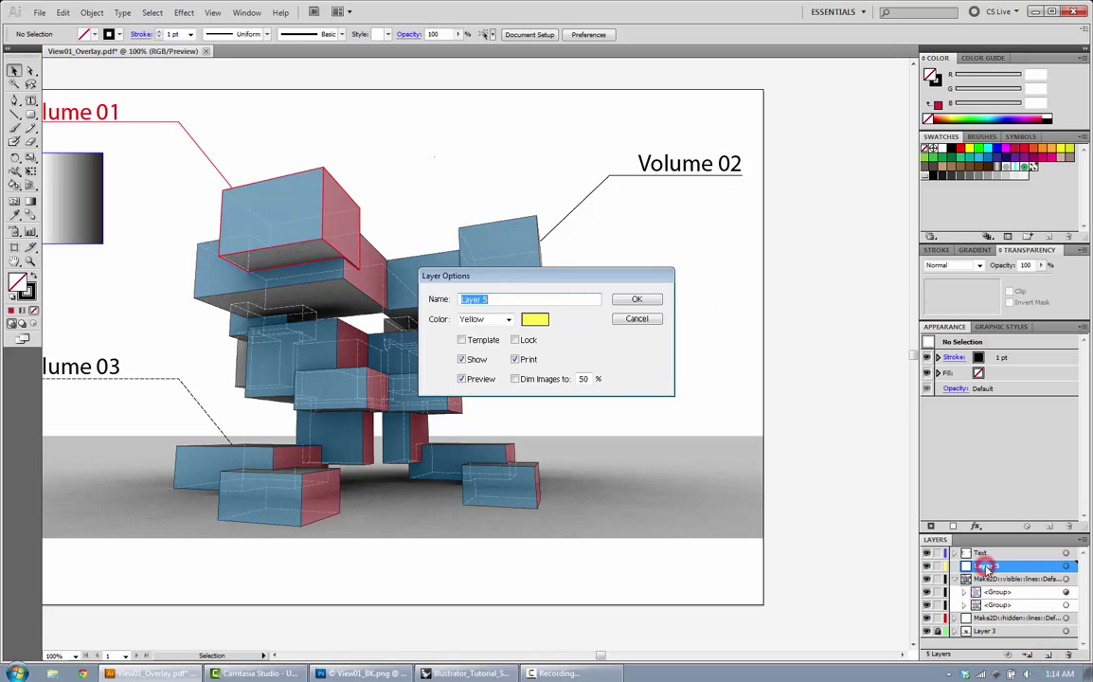
text(LivePaint)
click(653, 300)
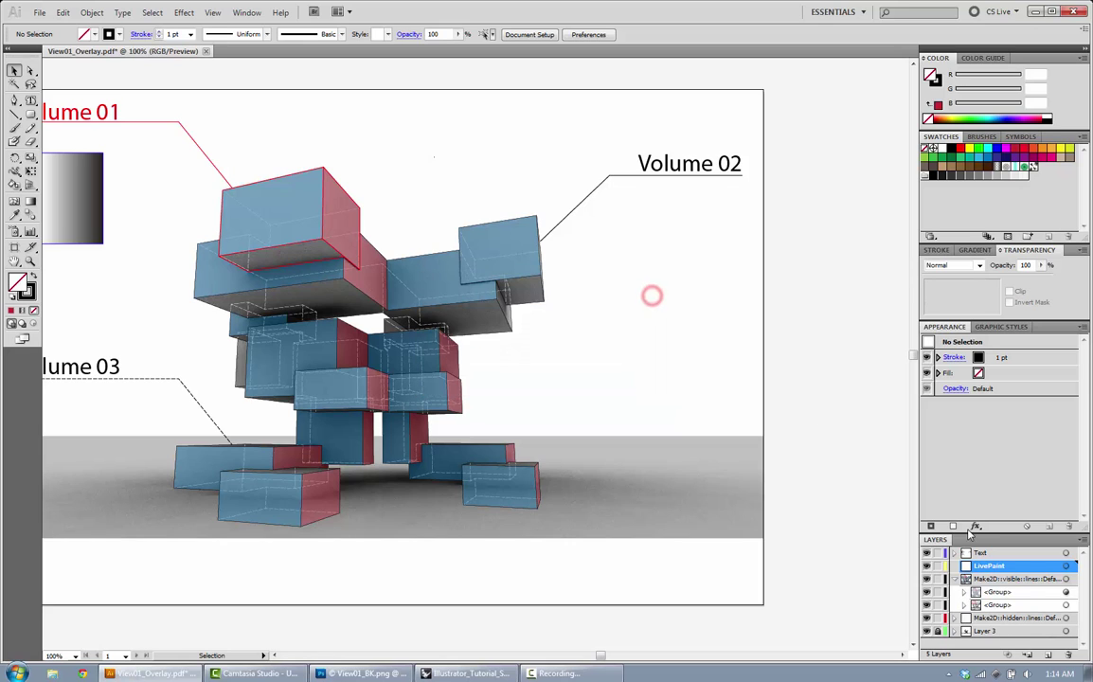
- Move the blue and red fill group onto the LivePaint layer without shifting its position
click(501, 233)
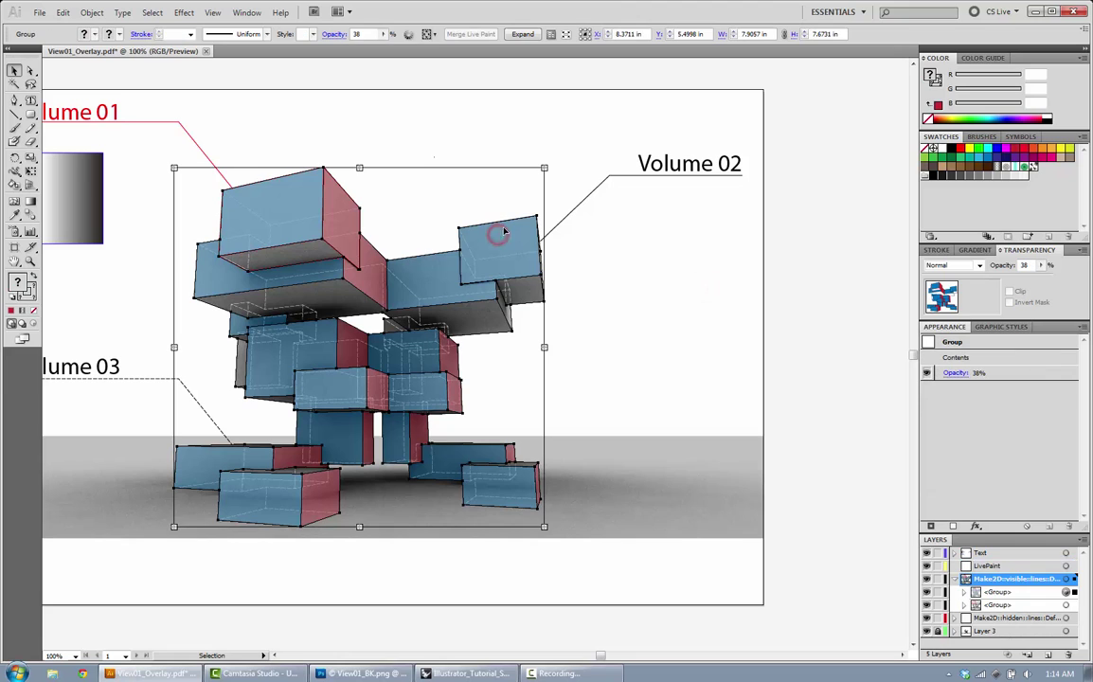
drag(322, 206, 479, 131)
key(ctrl+z)
drag(1075, 579, 1072, 567)
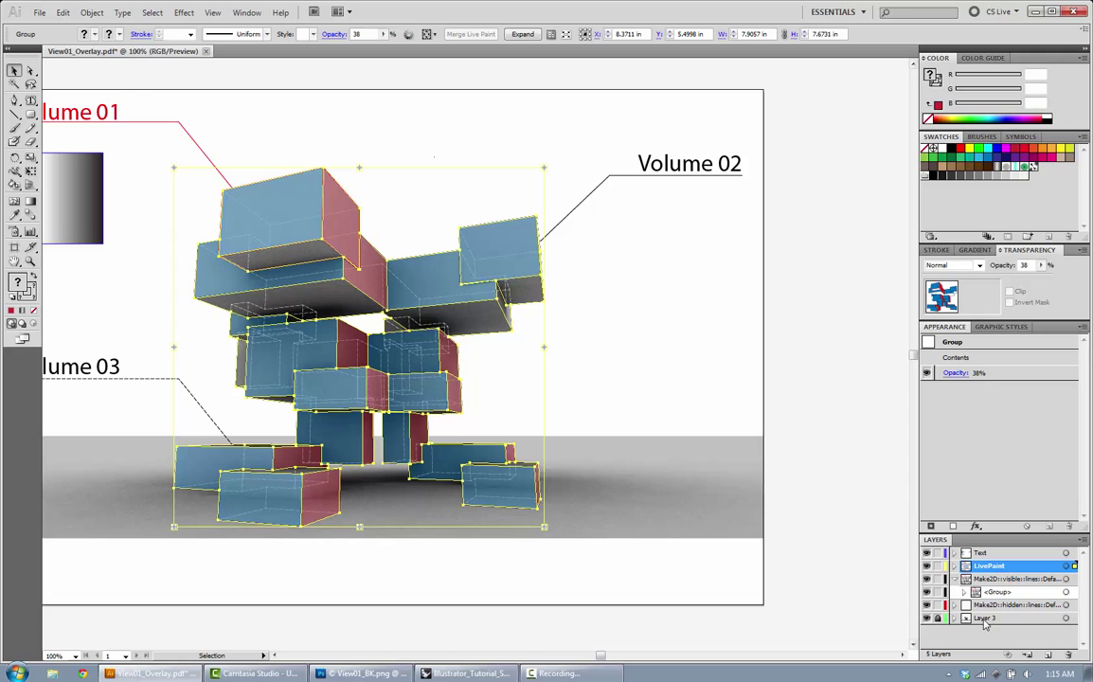
click(955, 565)
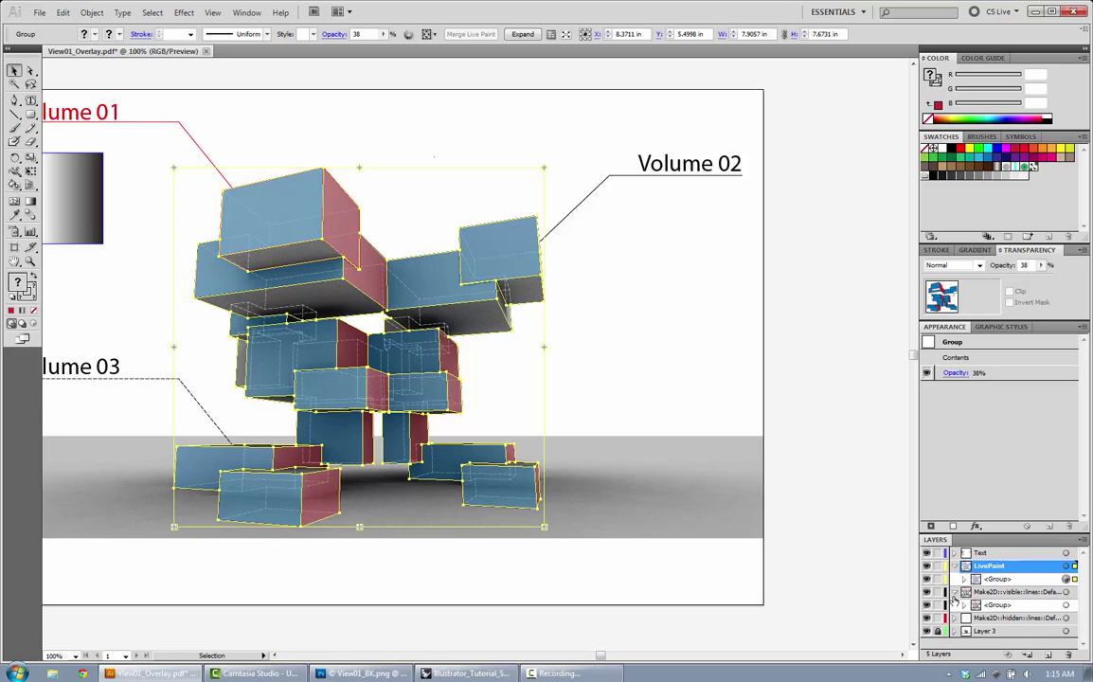
click(956, 592)
- Toggle the blue and red fills' visibility on and off to compare against the render
click(955, 566)
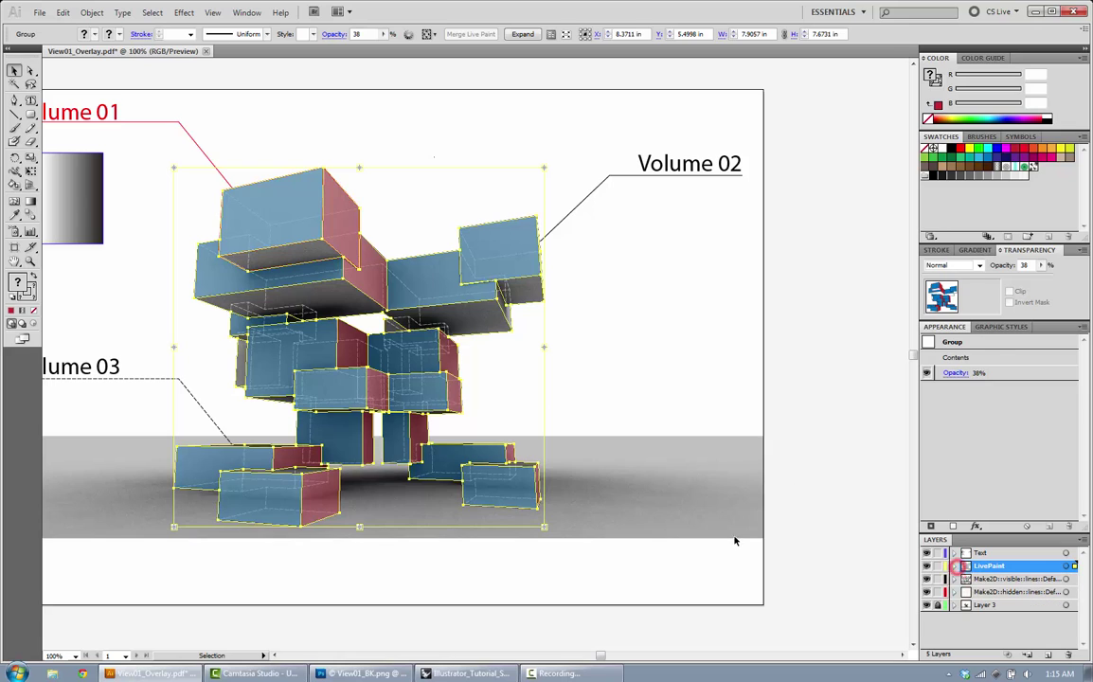
click(701, 566)
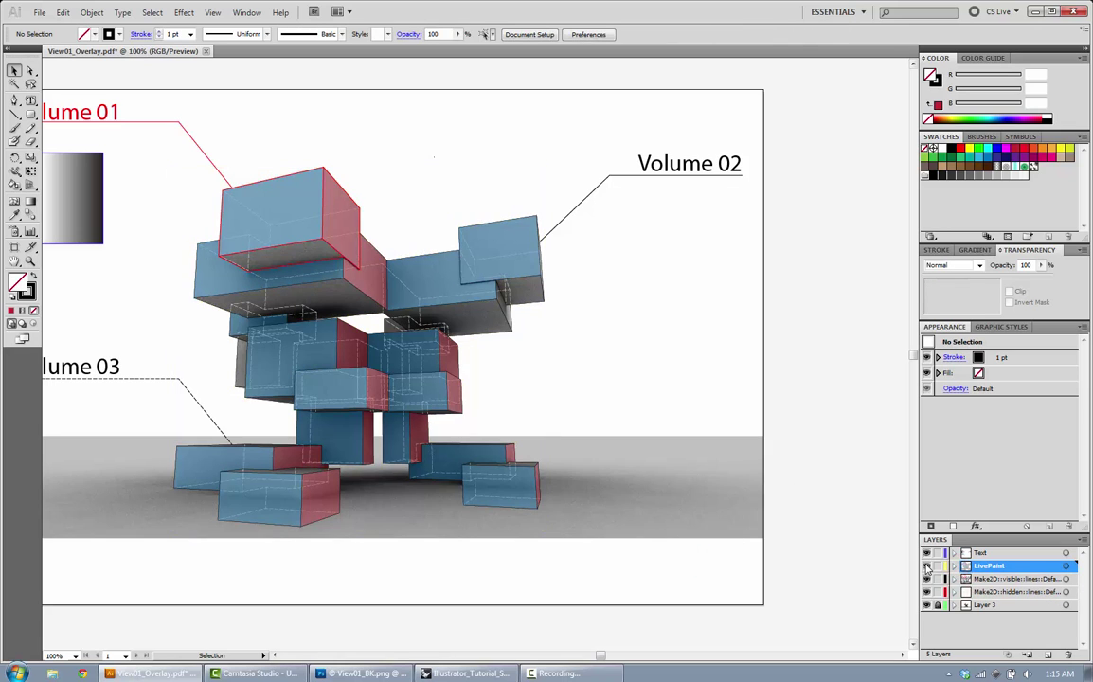
click(927, 566)
click(926, 566)
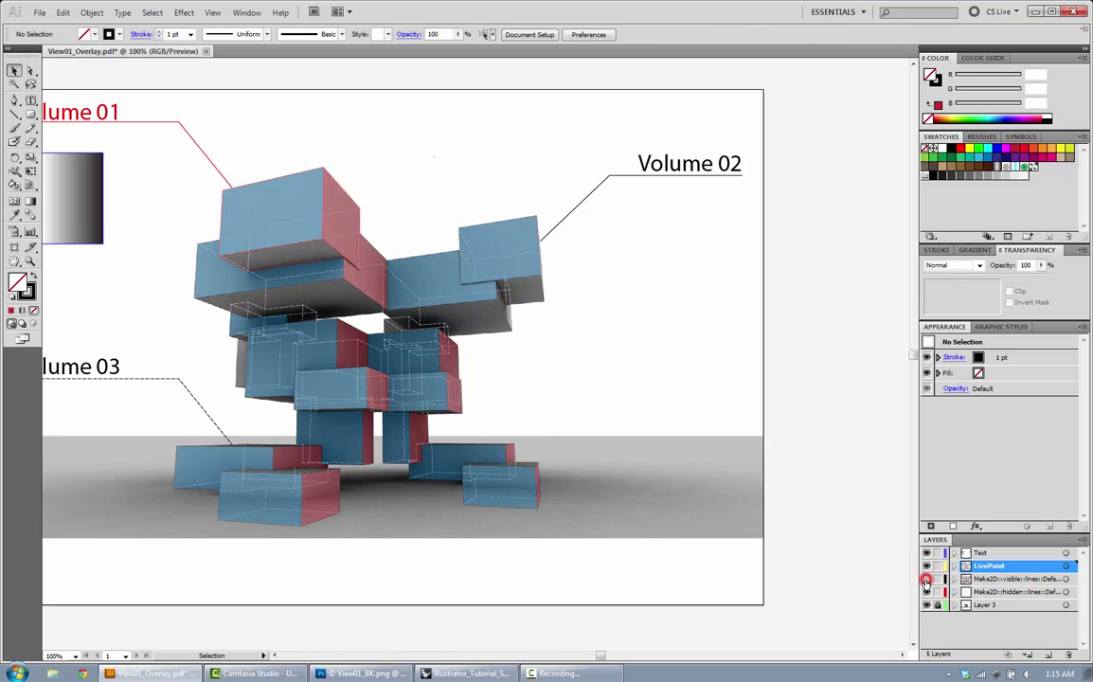
click(926, 566)
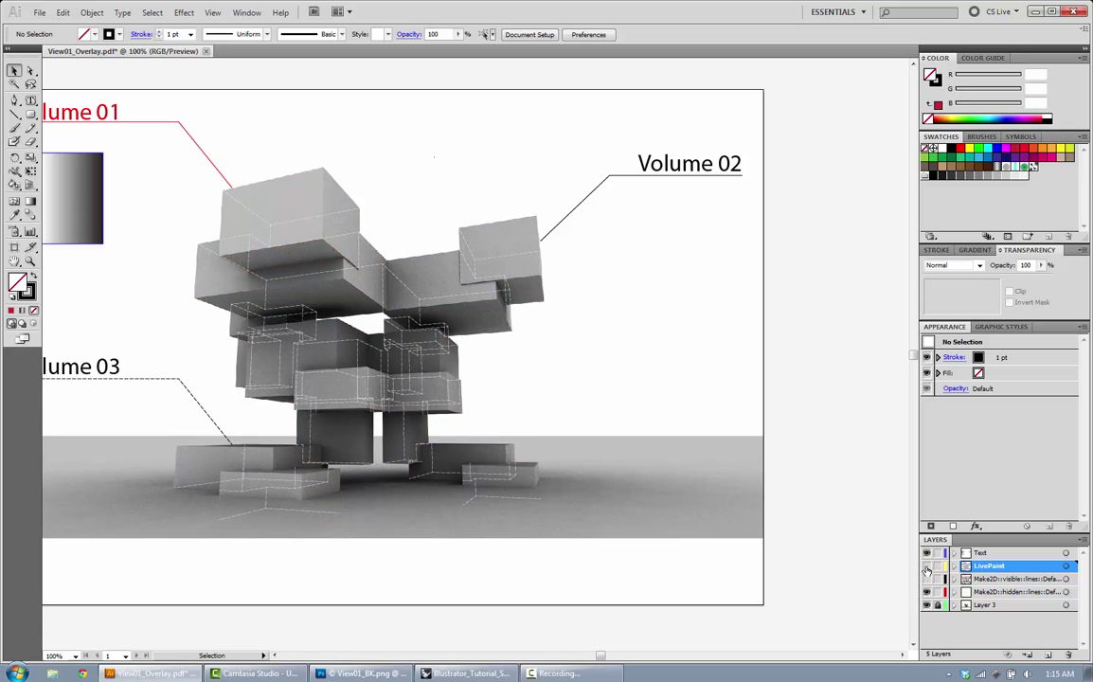
click(927, 566)
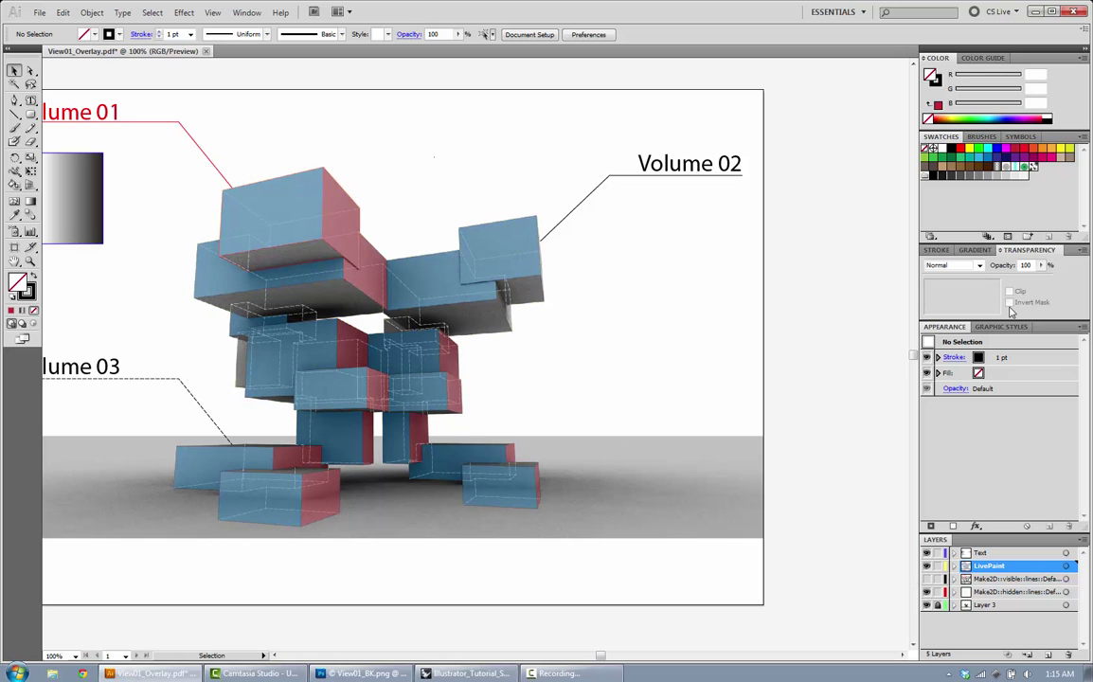
click(927, 579)
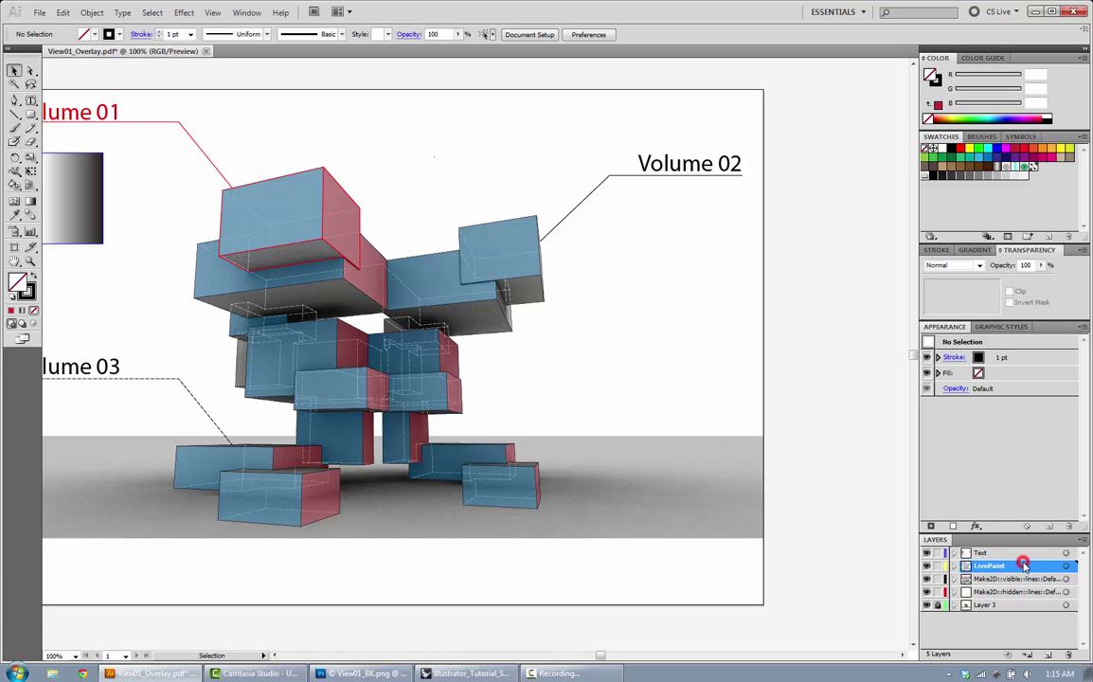
- Move LivePaint below the visible lines, hide both layers, and select the hidden-line group
drag(1024, 565, 1024, 590)
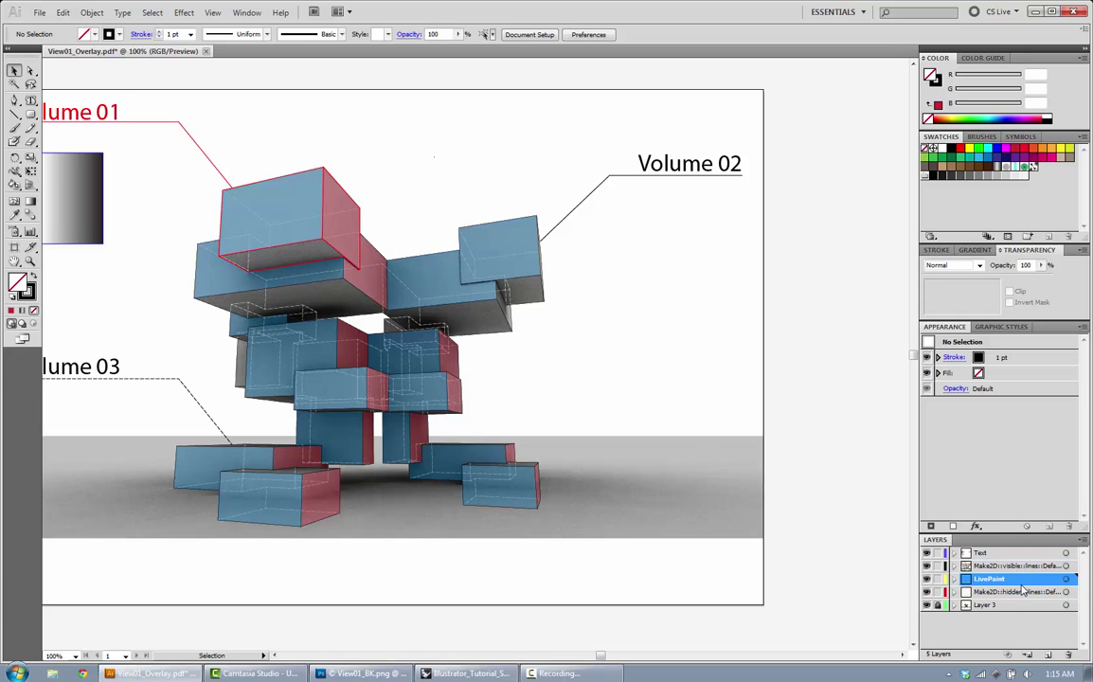
click(804, 325)
click(926, 565)
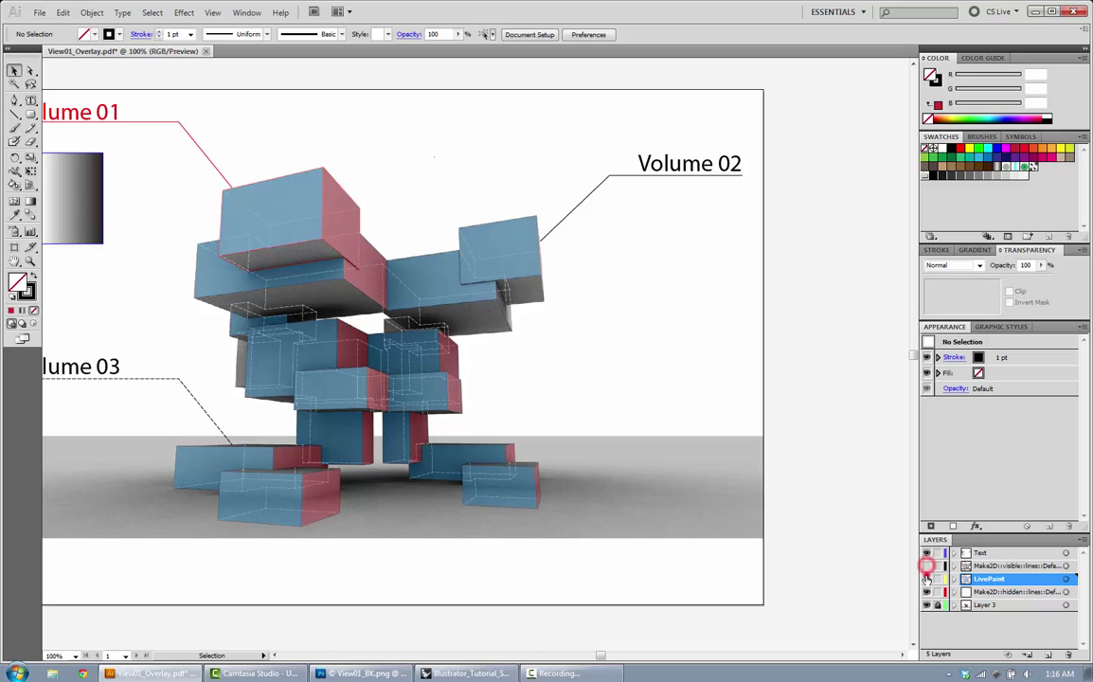
click(926, 578)
click(350, 239)
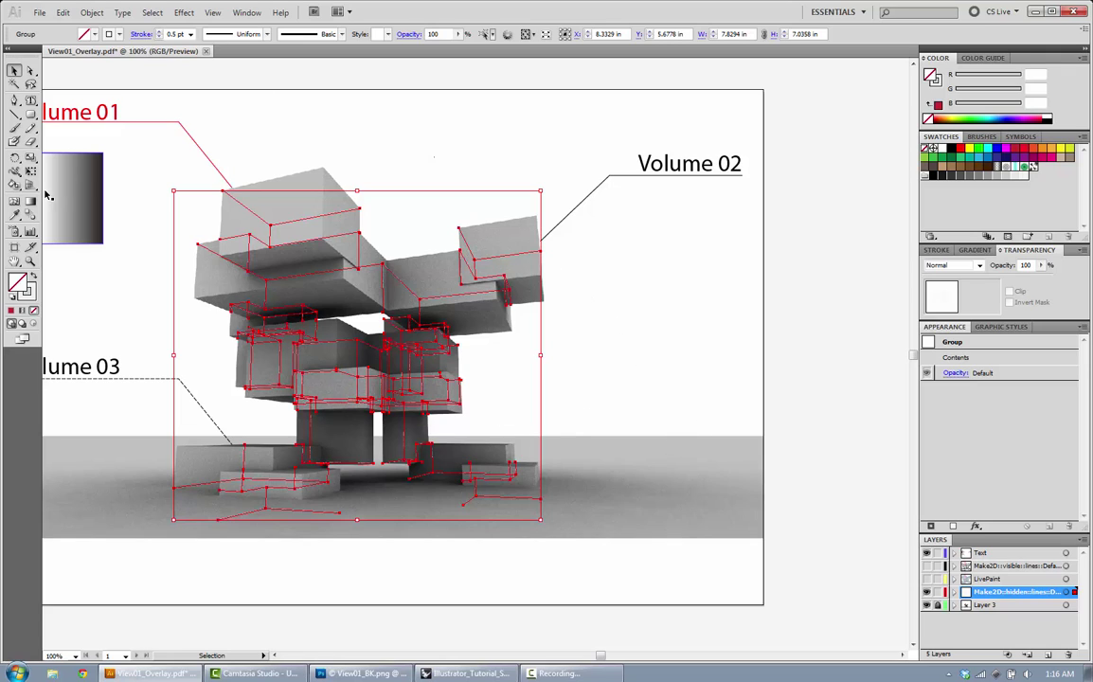
- Convert the hidden-line paths into a Live Paint group with the Live Paint Bucket
click(14, 185)
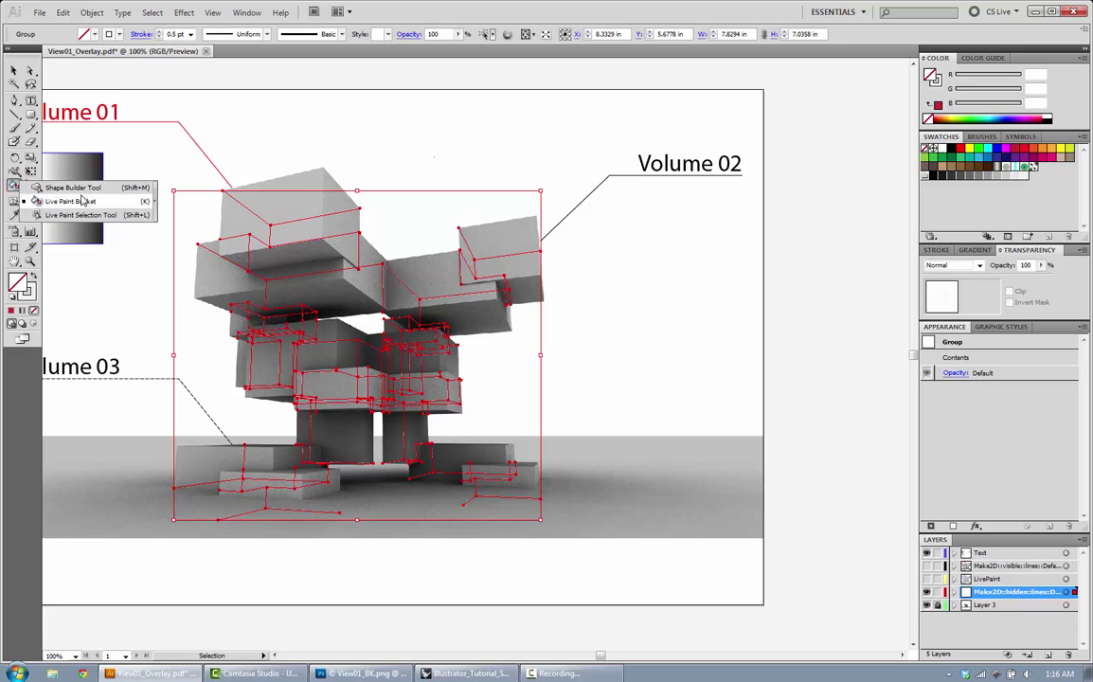
click(87, 200)
click(288, 226)
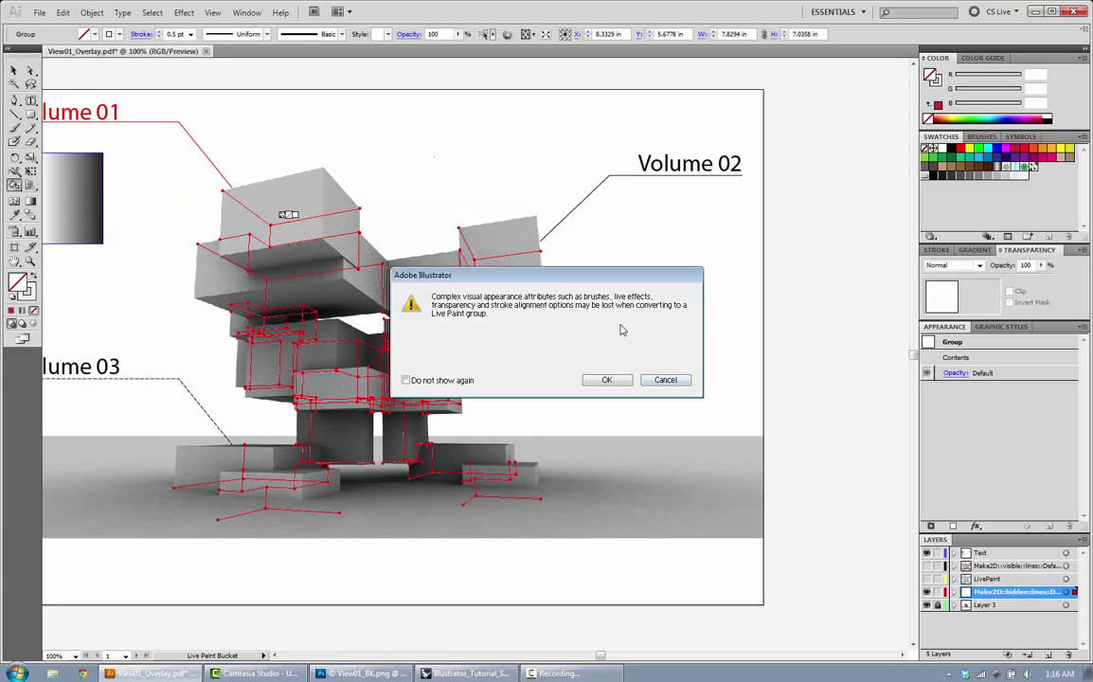
click(606, 378)
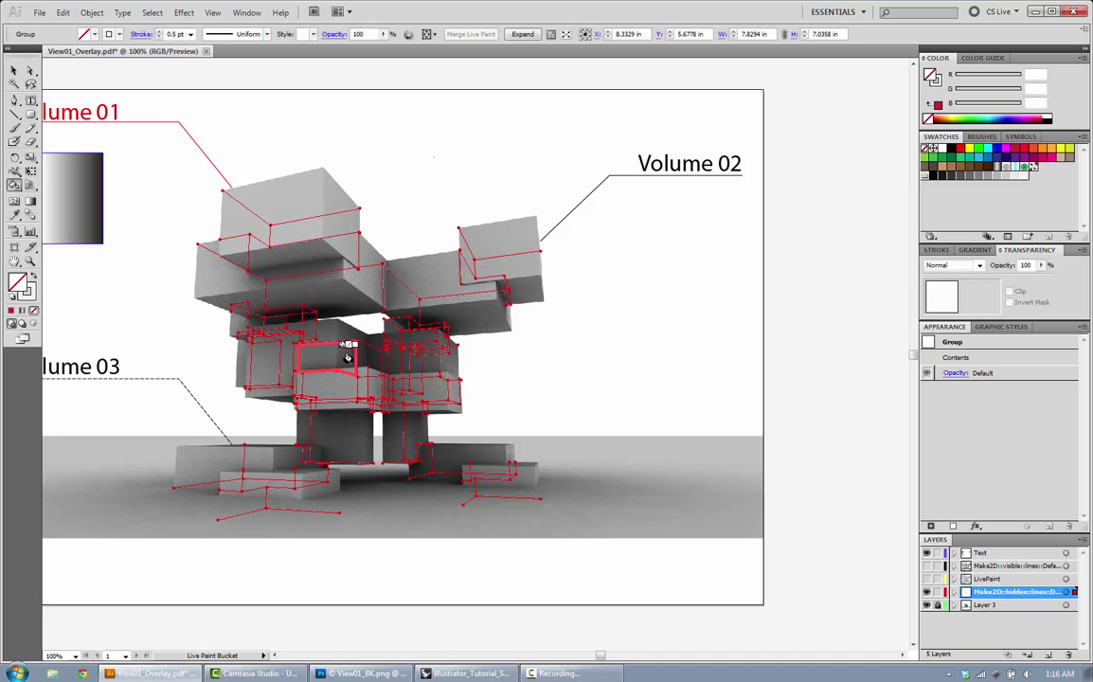
- Set the hidden-line group to 48% opacity and paint three hidden faces mid-grey
click(981, 178)
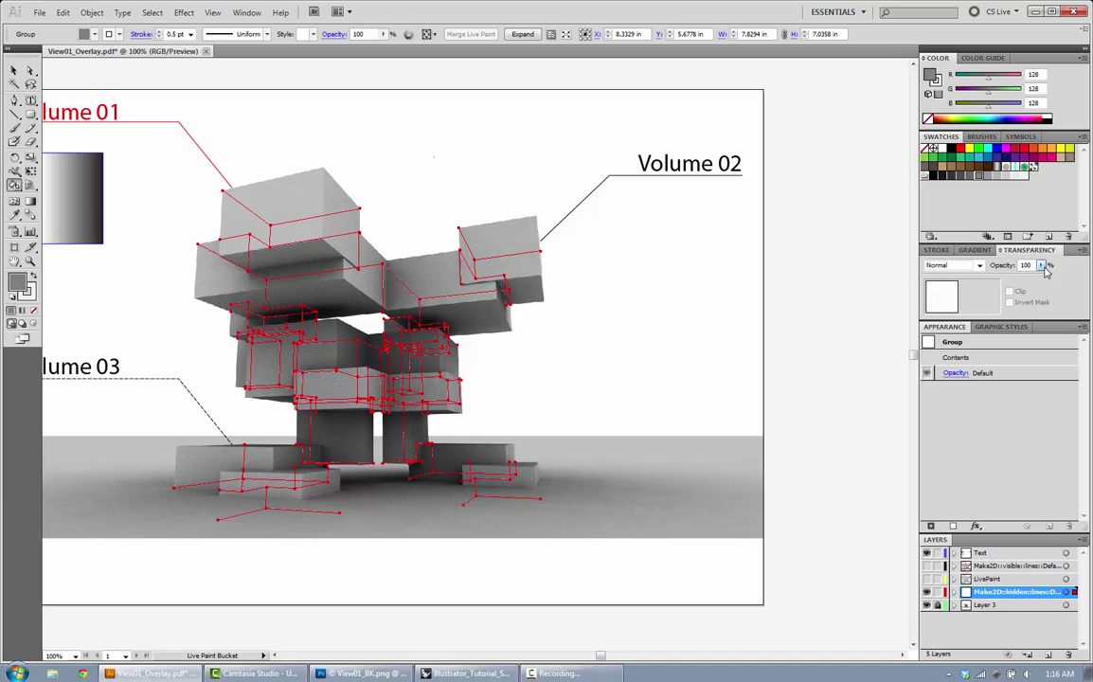
click(1041, 265)
drag(1042, 279, 1007, 278)
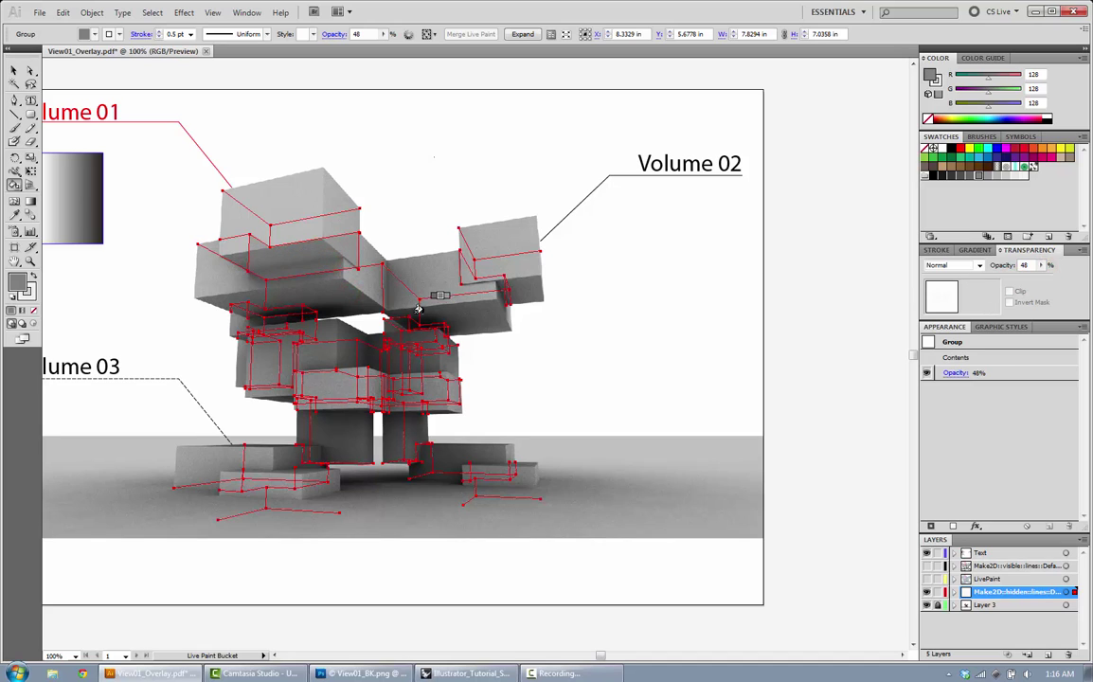
click(326, 388)
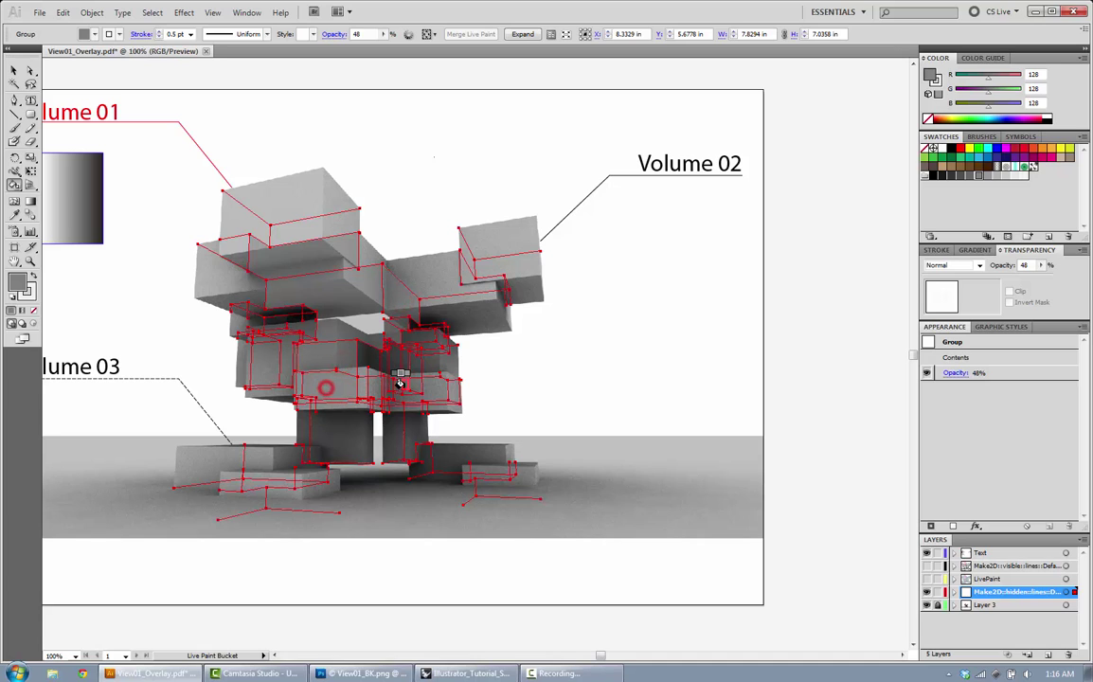
click(269, 357)
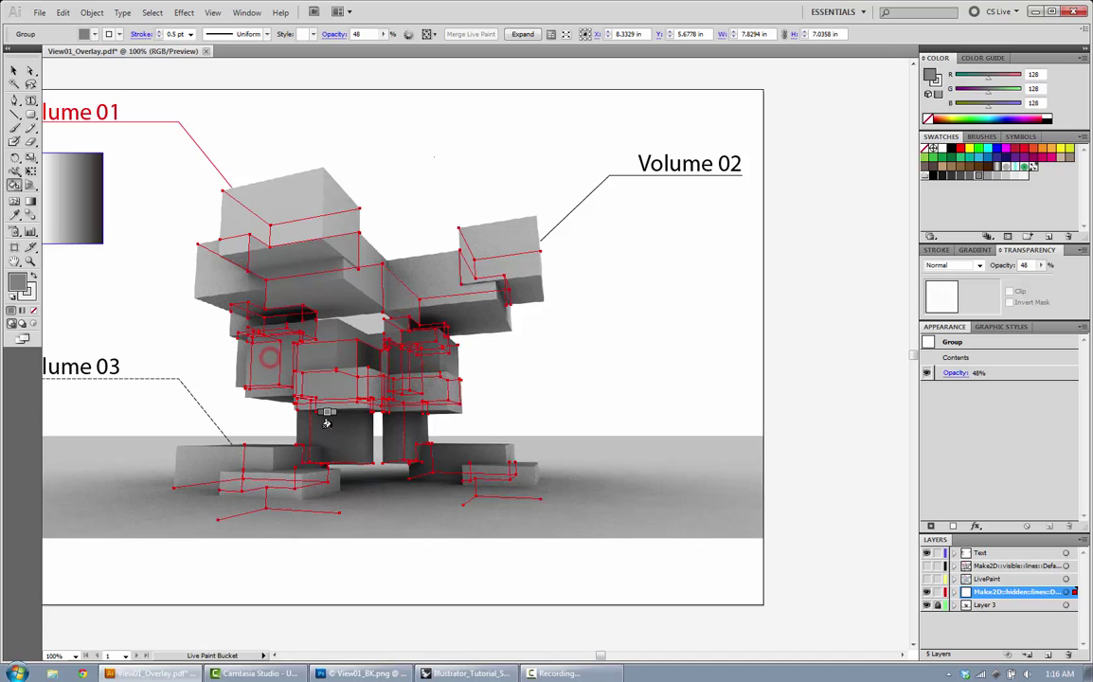
click(263, 485)
- Show the LivePaint and visible-lines layers again and clear the selection
click(928, 579)
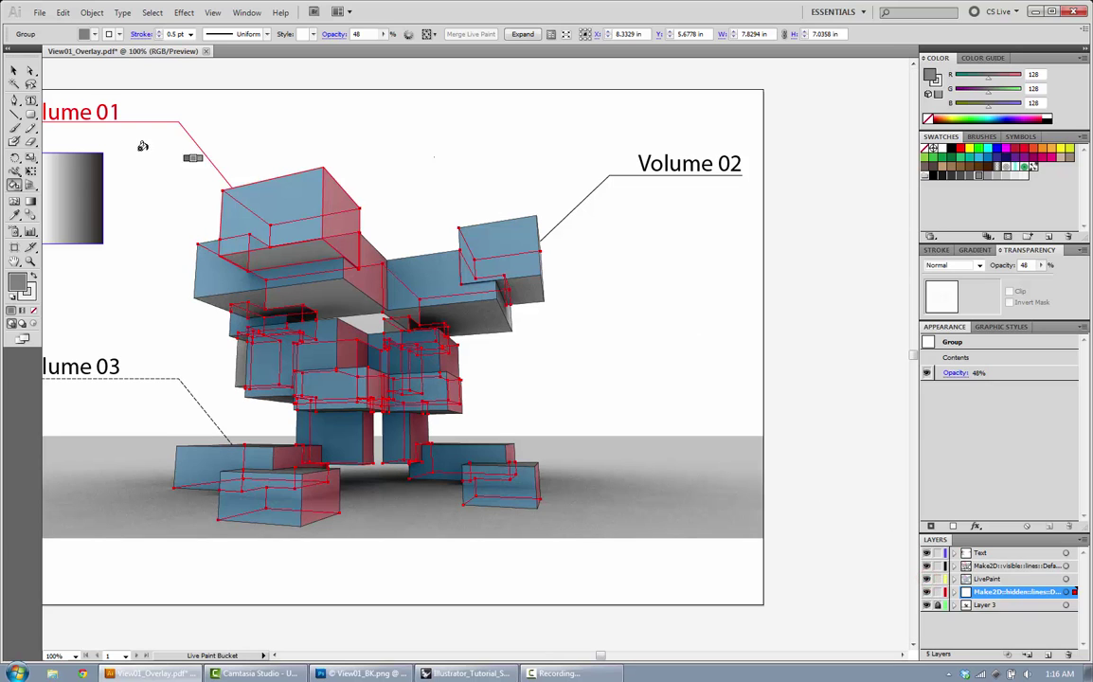
click(14, 70)
click(308, 74)
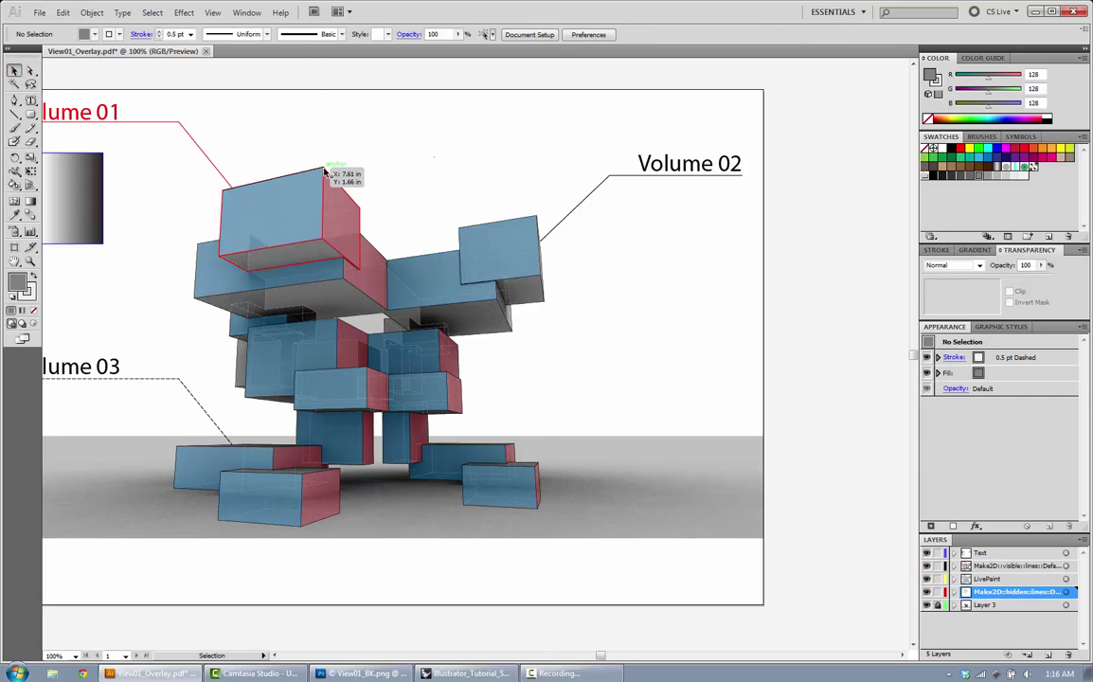
- Try selecting the visible-lines and LivePaint layer artwork from the Layers panel
click(324, 170)
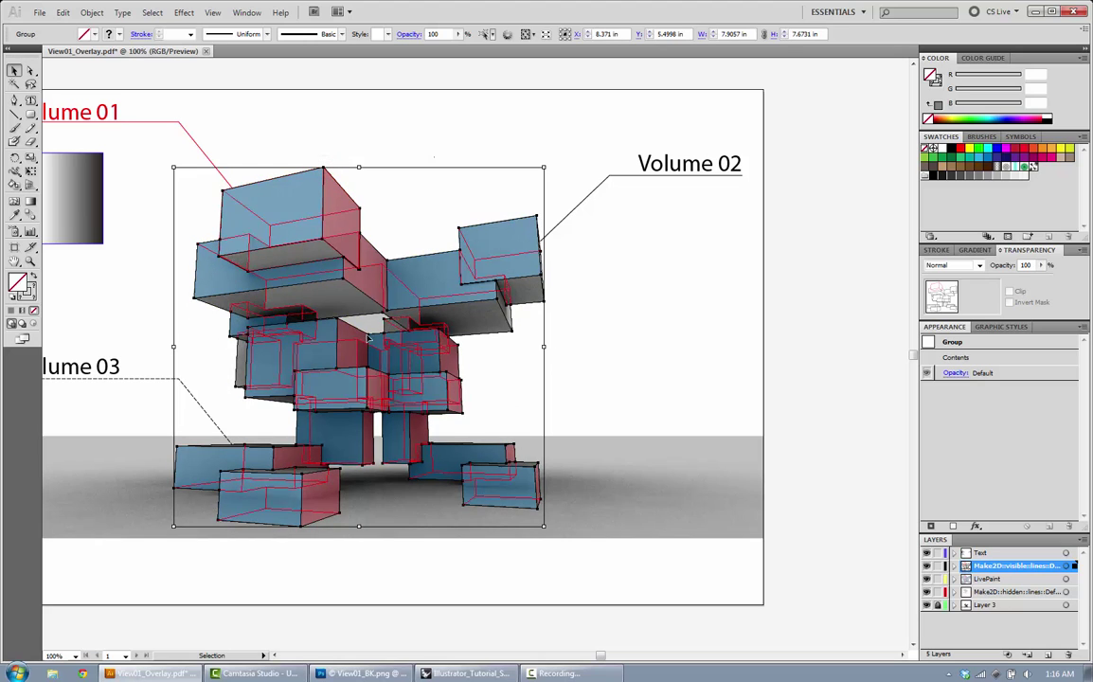
click(692, 293)
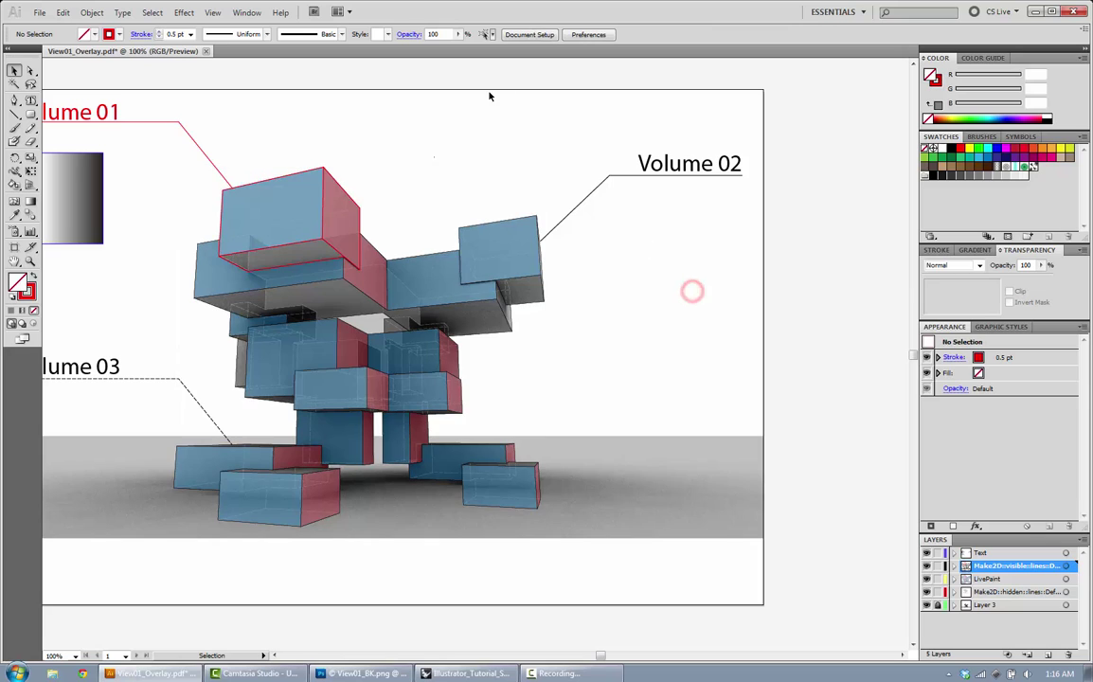
click(513, 275)
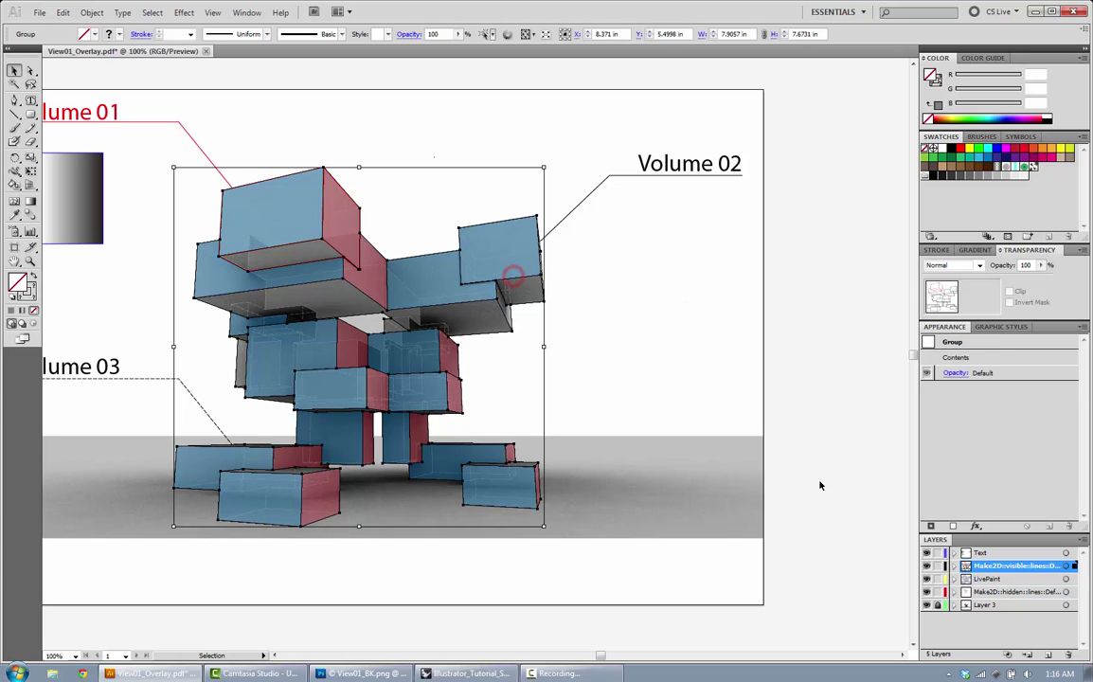
click(820, 480)
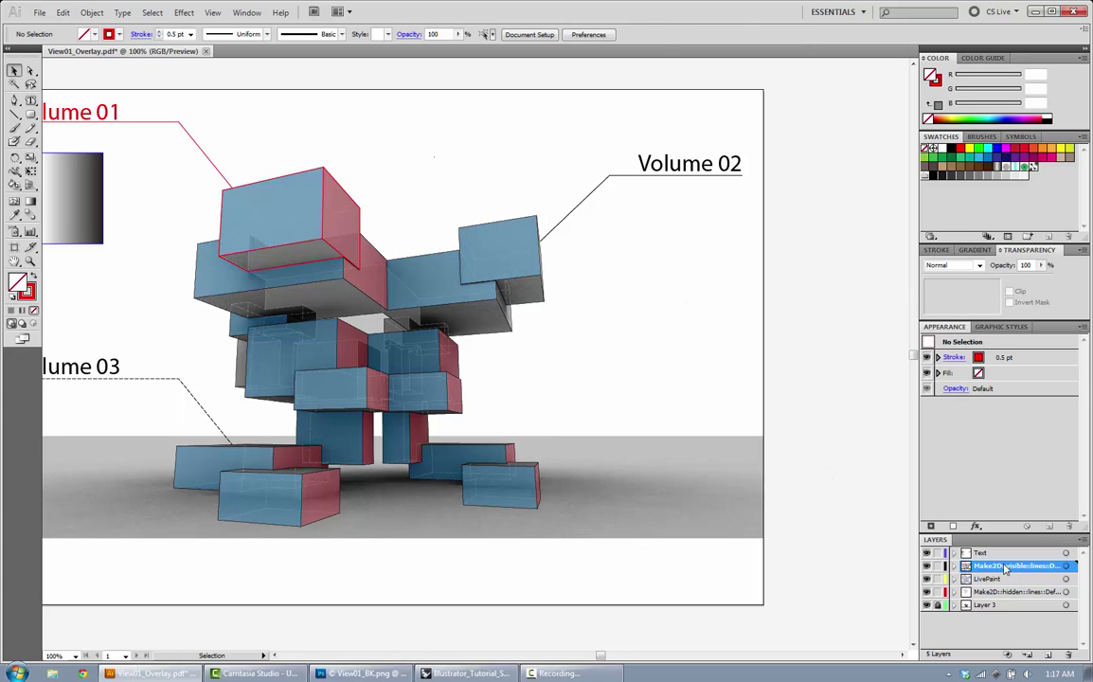
click(1007, 567)
click(1070, 566)
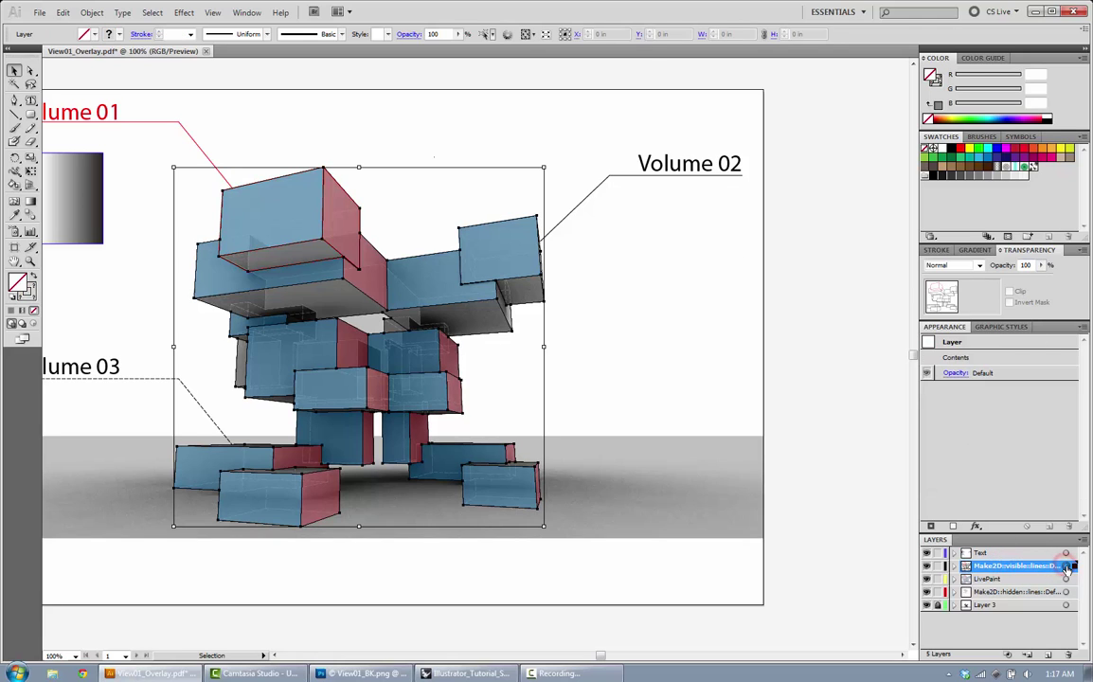
click(719, 393)
click(1067, 579)
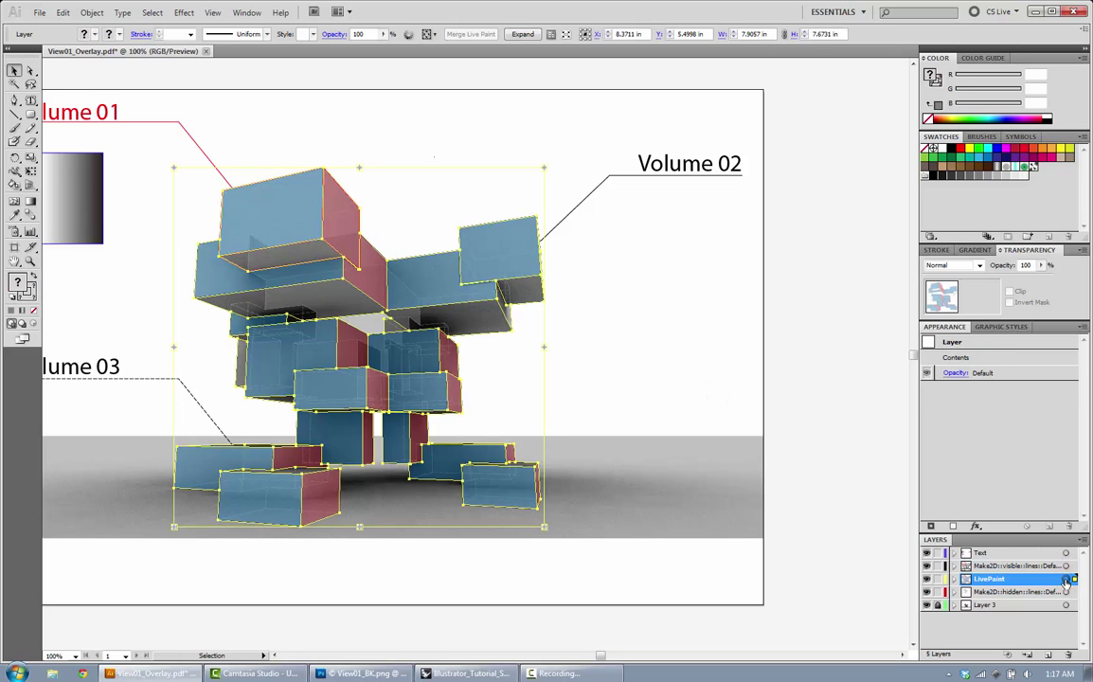
click(792, 393)
- Set the visible lines to 32% opacity and the Live Paint fills to 25%
click(1071, 566)
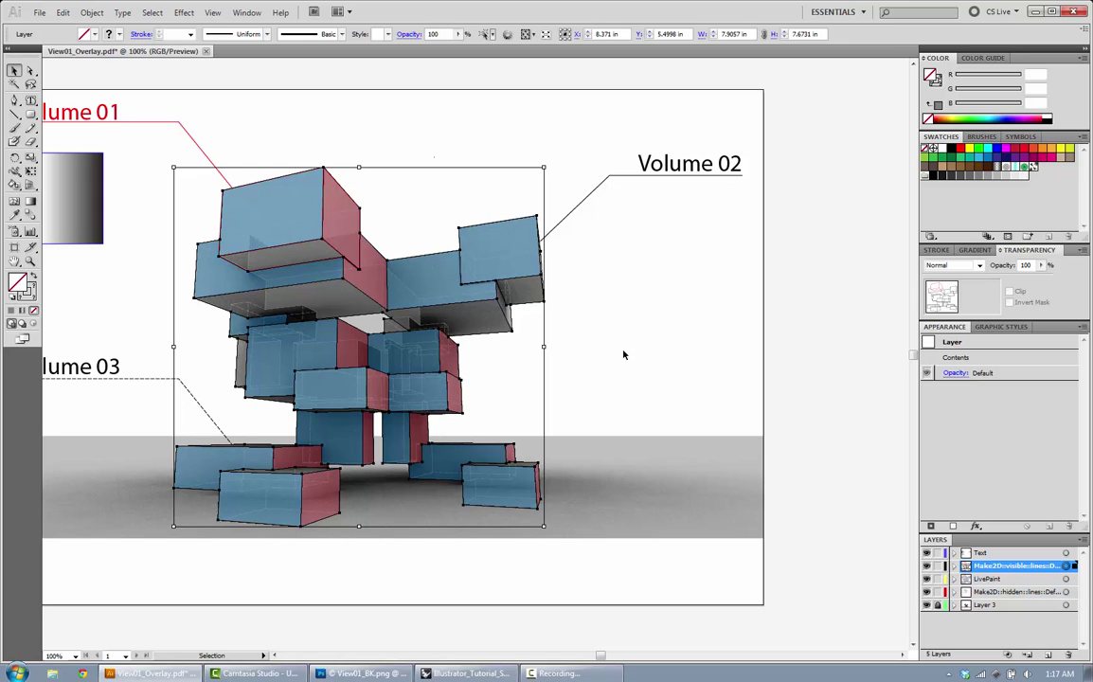
mouse_move(1041, 266)
mouse_down()
mouse_move(997, 286)
mouse_move(1055, 280)
mouse_up()
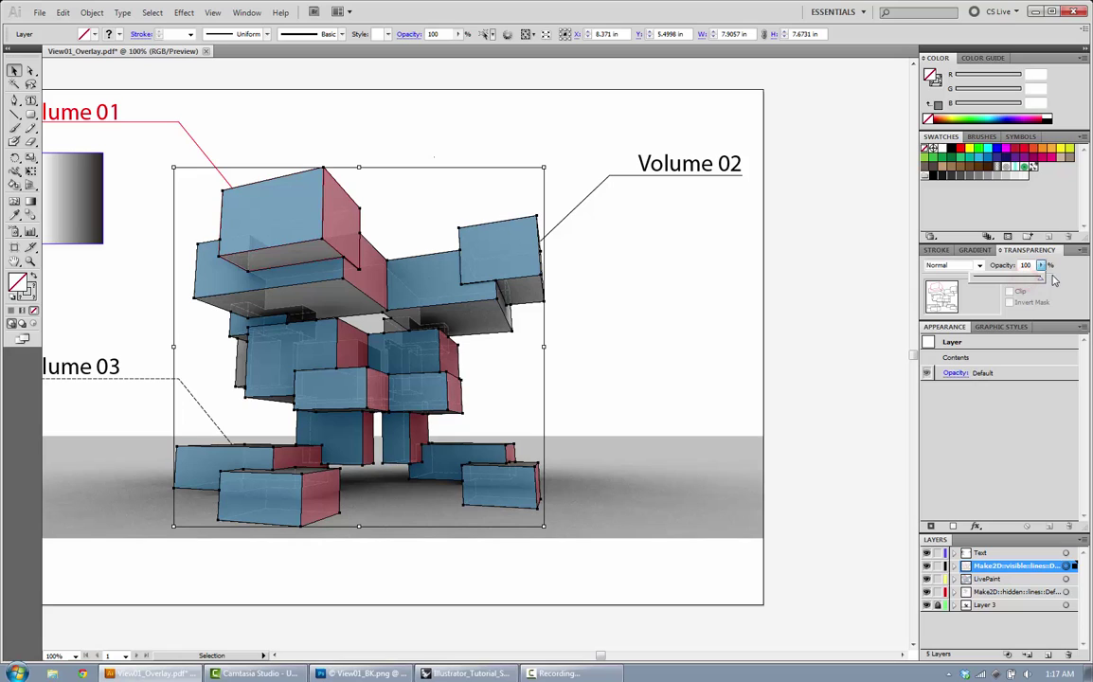
click(842, 514)
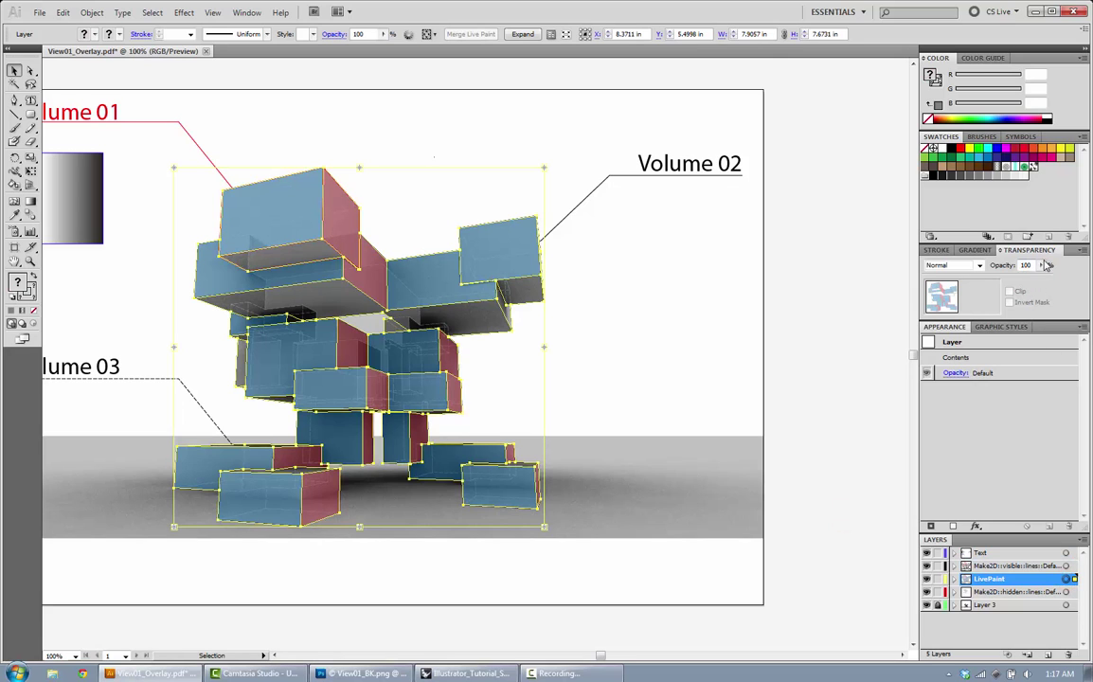
drag(1041, 265, 992, 282)
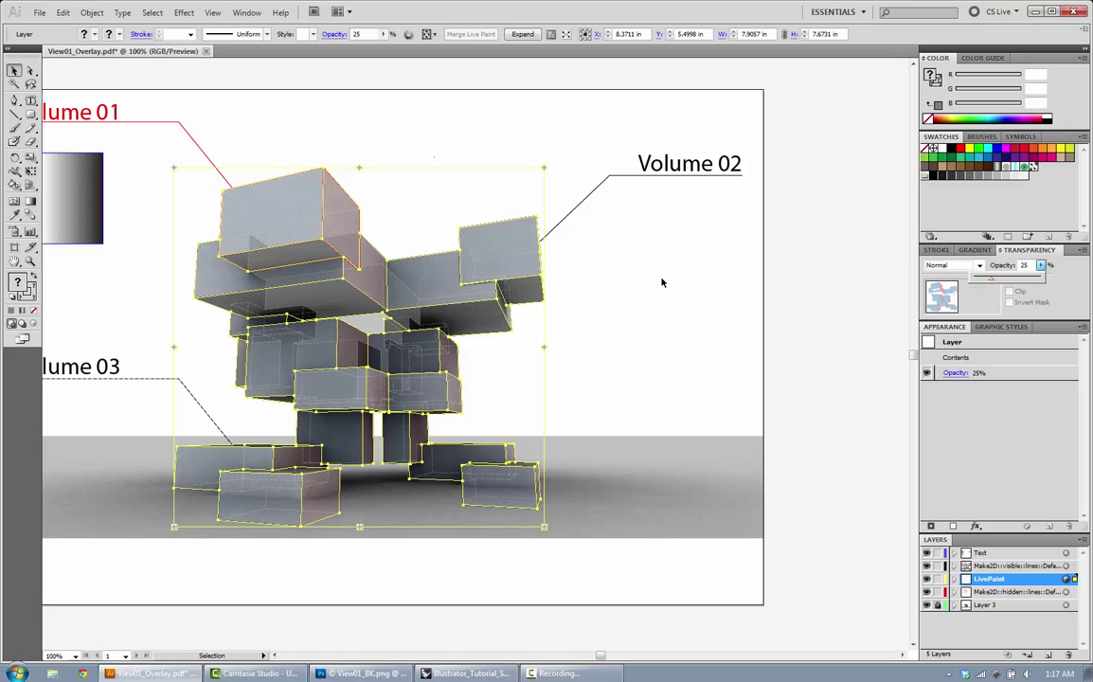
click(602, 270)
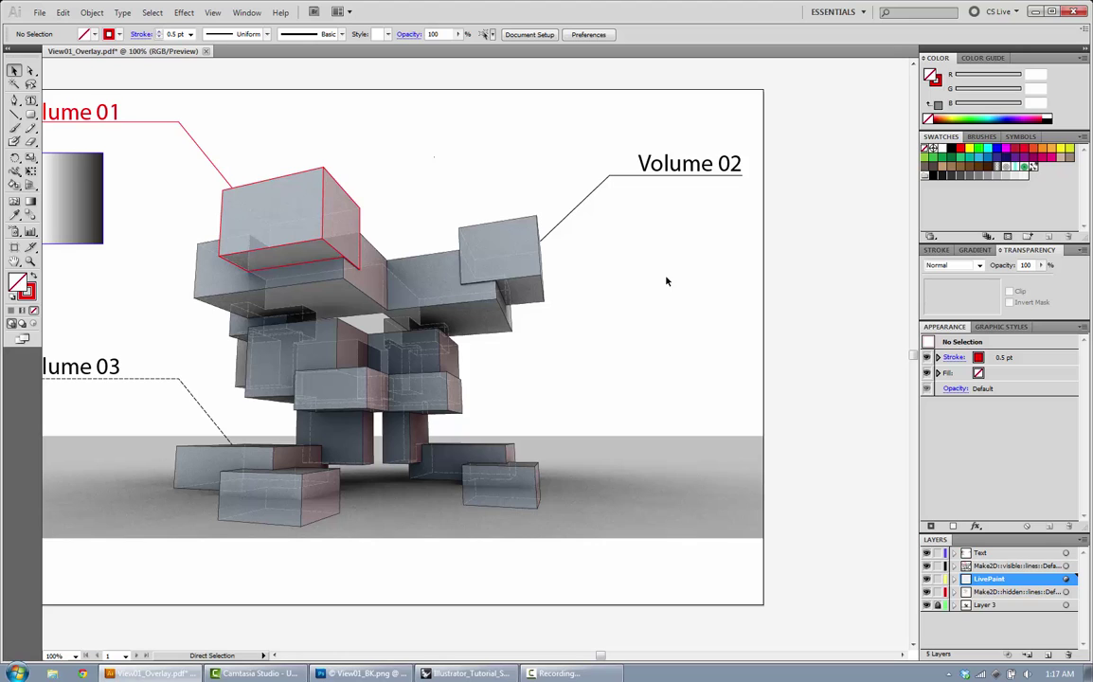
- Fit the artboard in the window and select the LivePaint layer's 25%-opacity blue and red fills
key(ctrl+0)
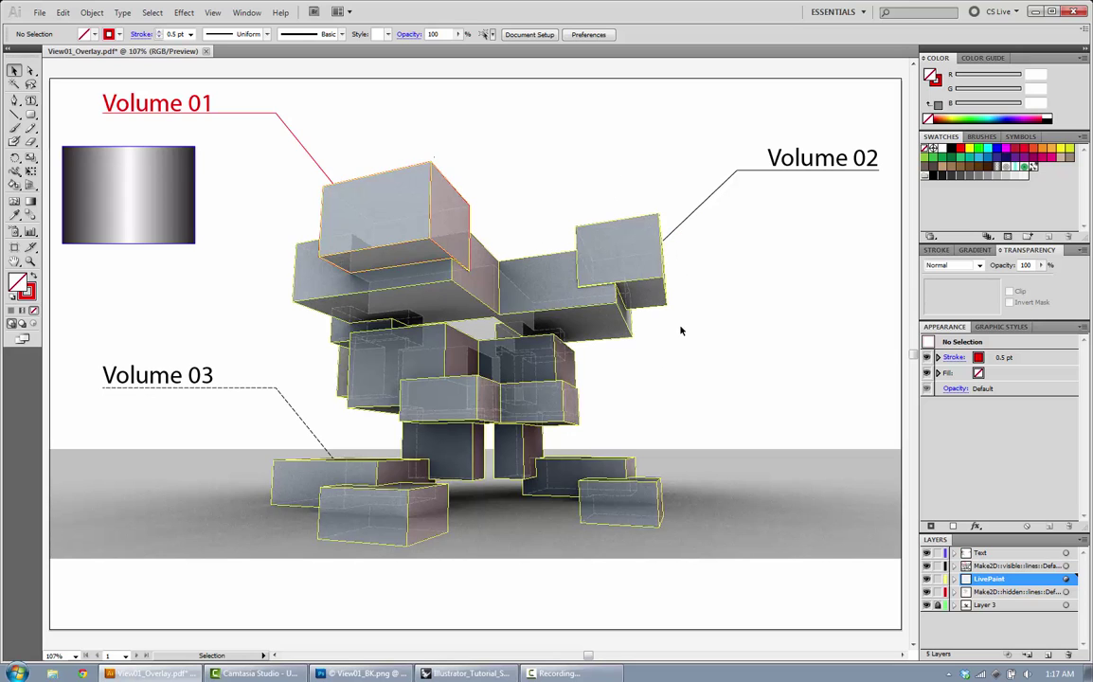
click(578, 254)
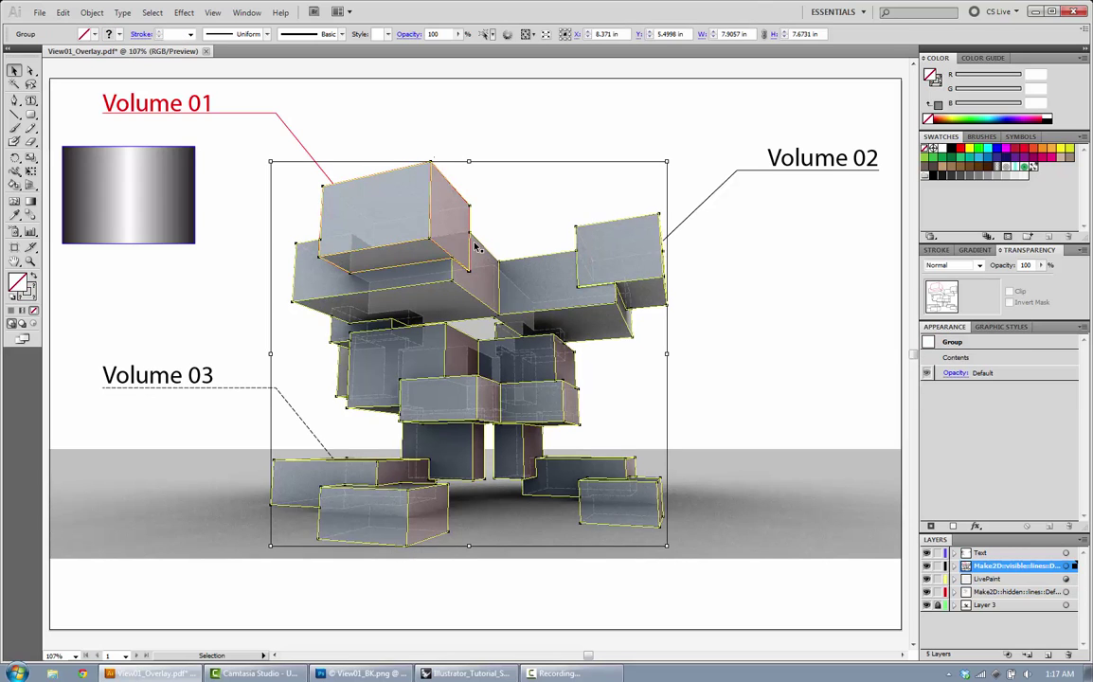
click(1067, 578)
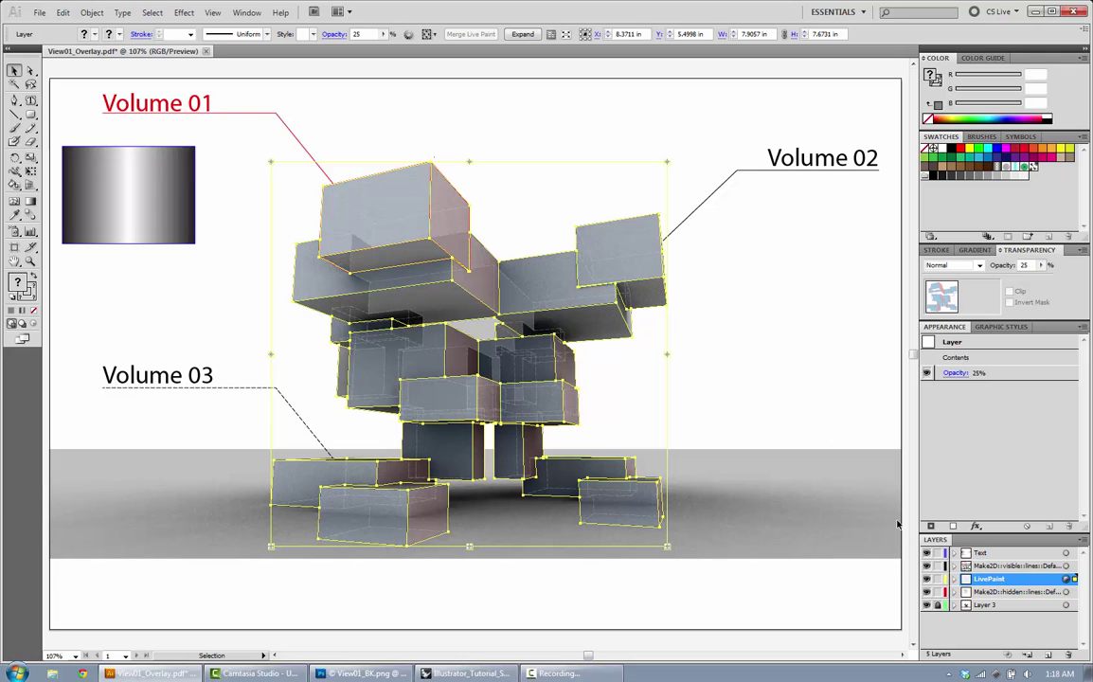
- Expand the Live Paint fills into regular shapes and reselect the expanded group
click(523, 35)
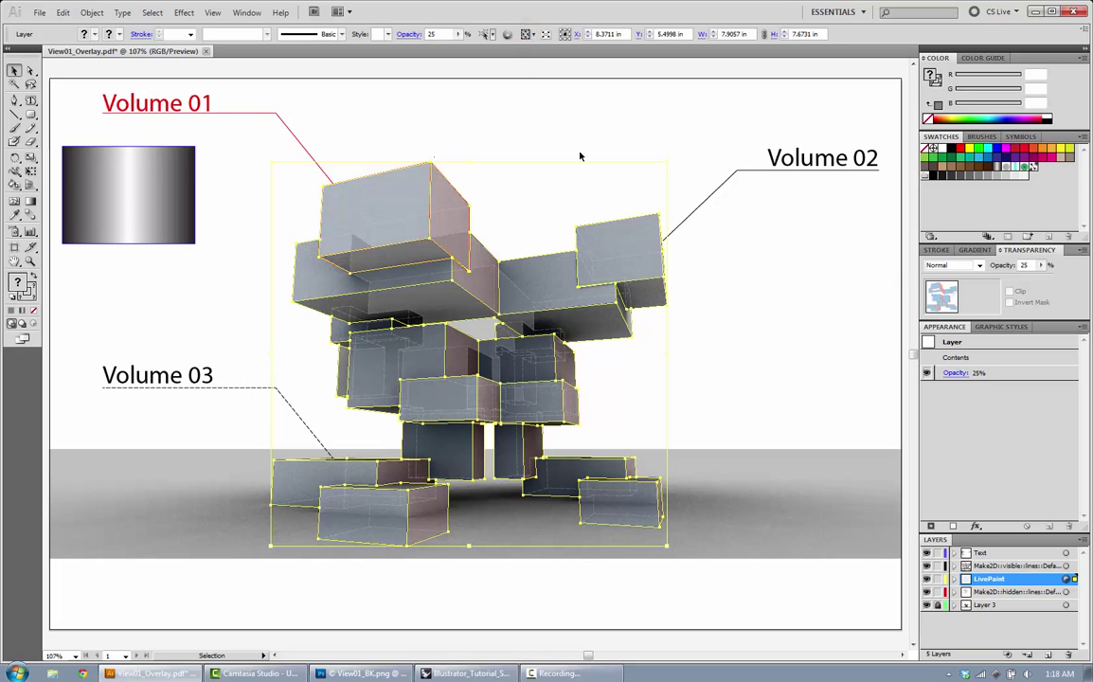
click(781, 319)
click(629, 240)
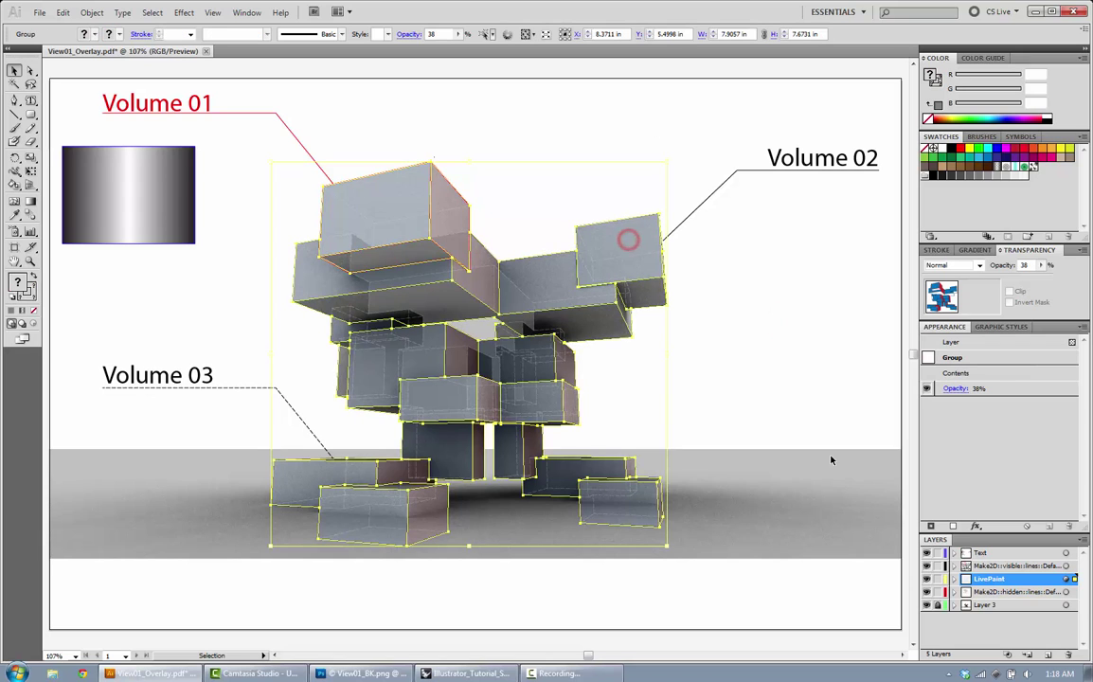
- Hide the render, Volume labels, gradient box and Make2D line layers
click(926, 605)
click(926, 553)
click(764, 429)
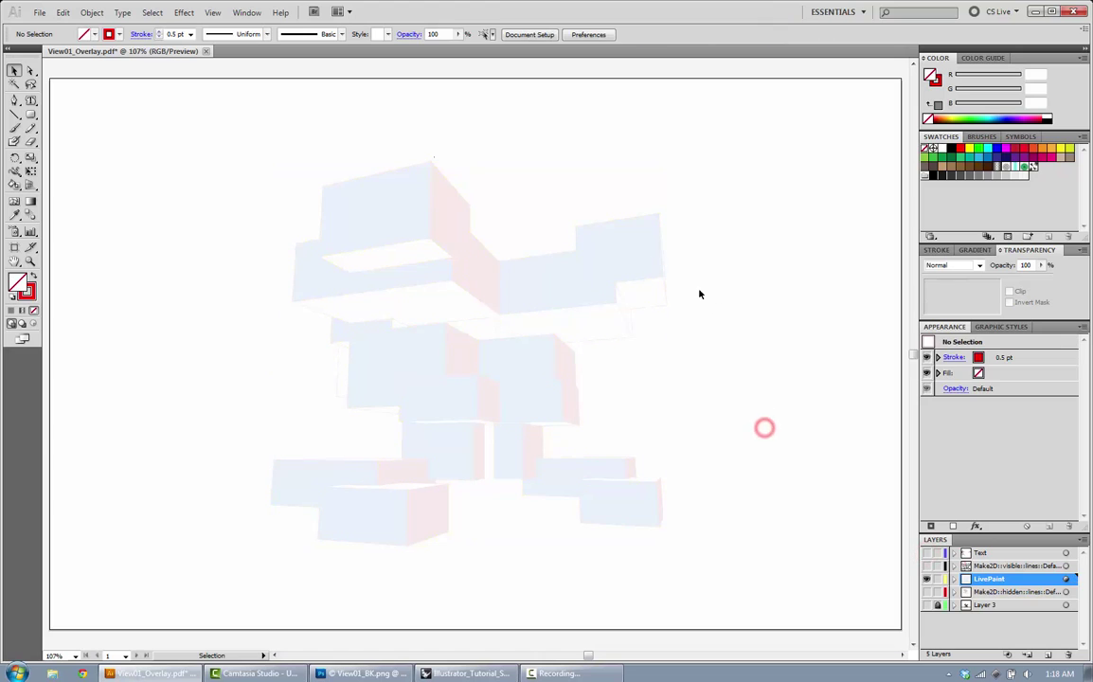
click(608, 237)
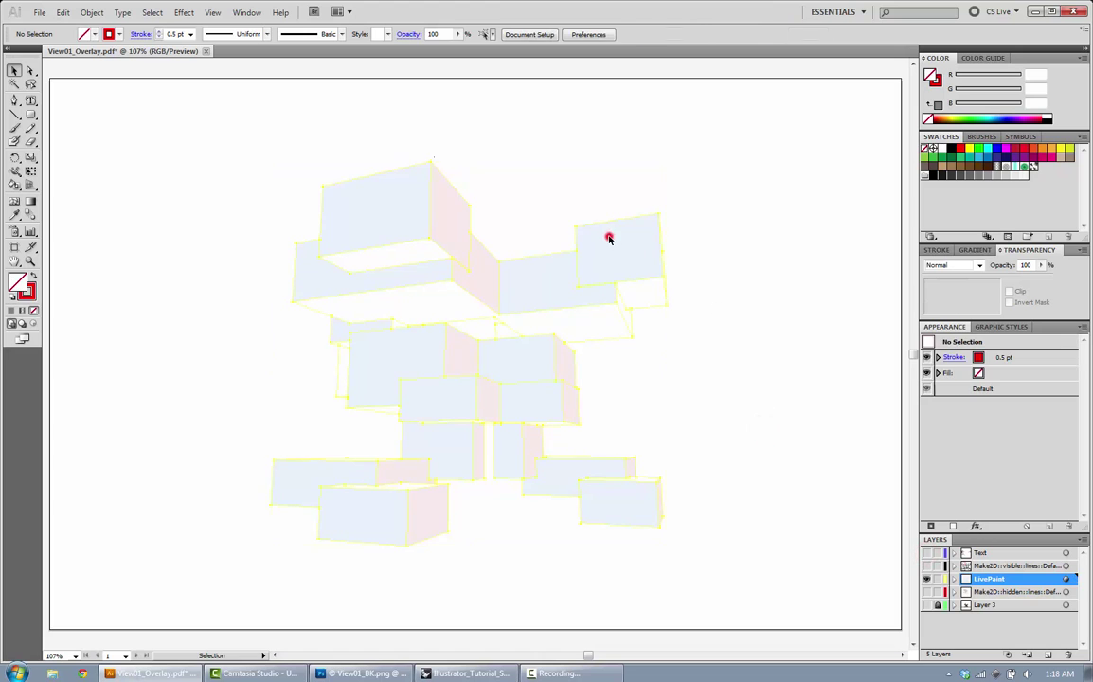
- Isolate the expanded fill group and drill into nested groups to inspect the blue and red faces
double_click(432, 209)
click(411, 186)
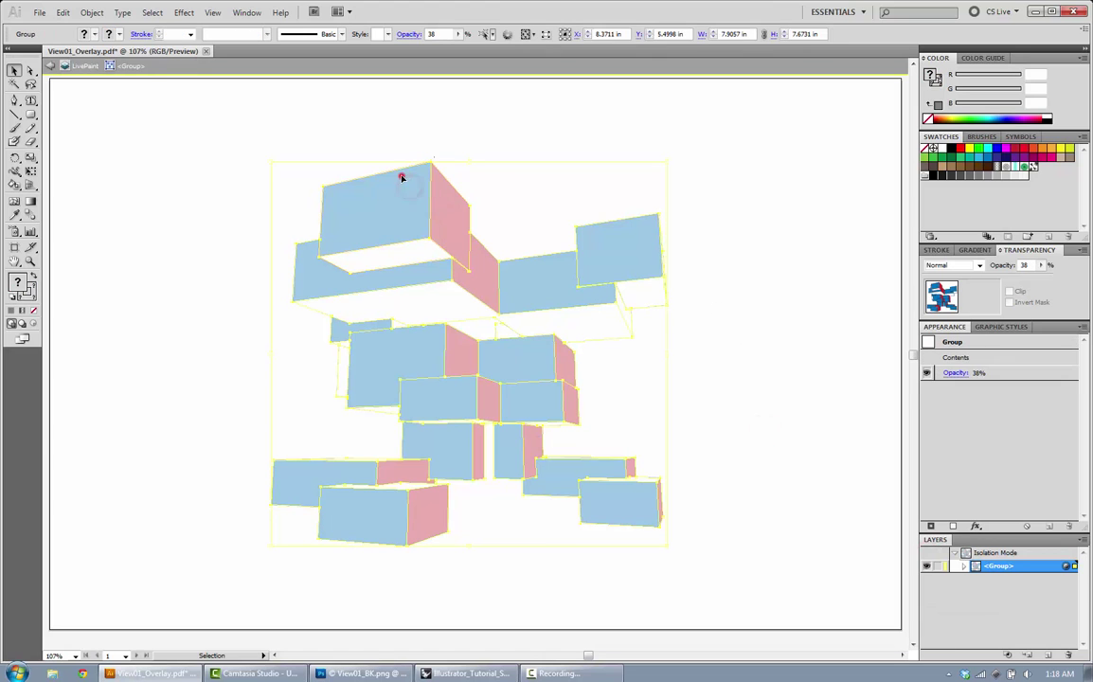
double_click(402, 177)
click(393, 187)
double_click(391, 194)
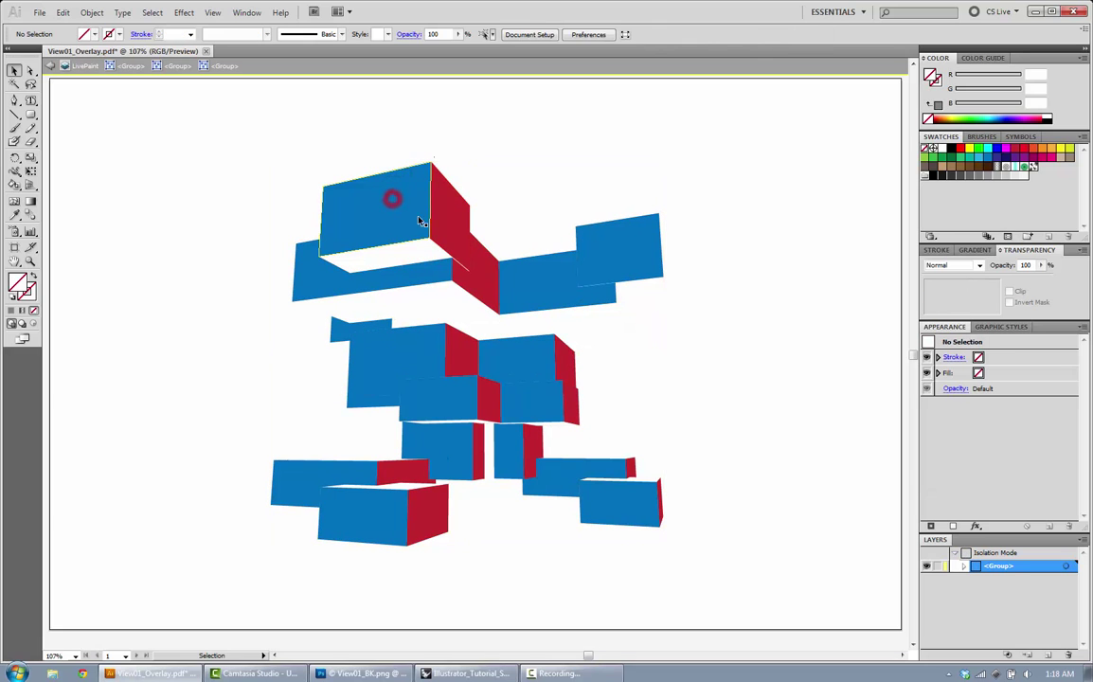
click(436, 216)
click(403, 208)
click(359, 288)
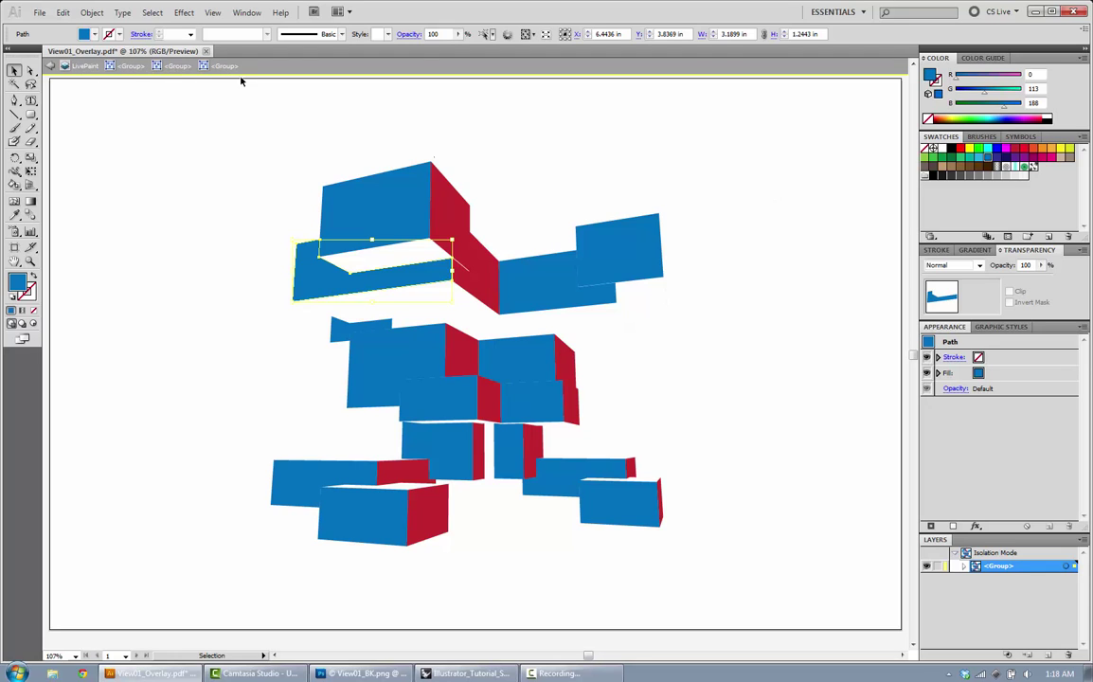
double_click(388, 201)
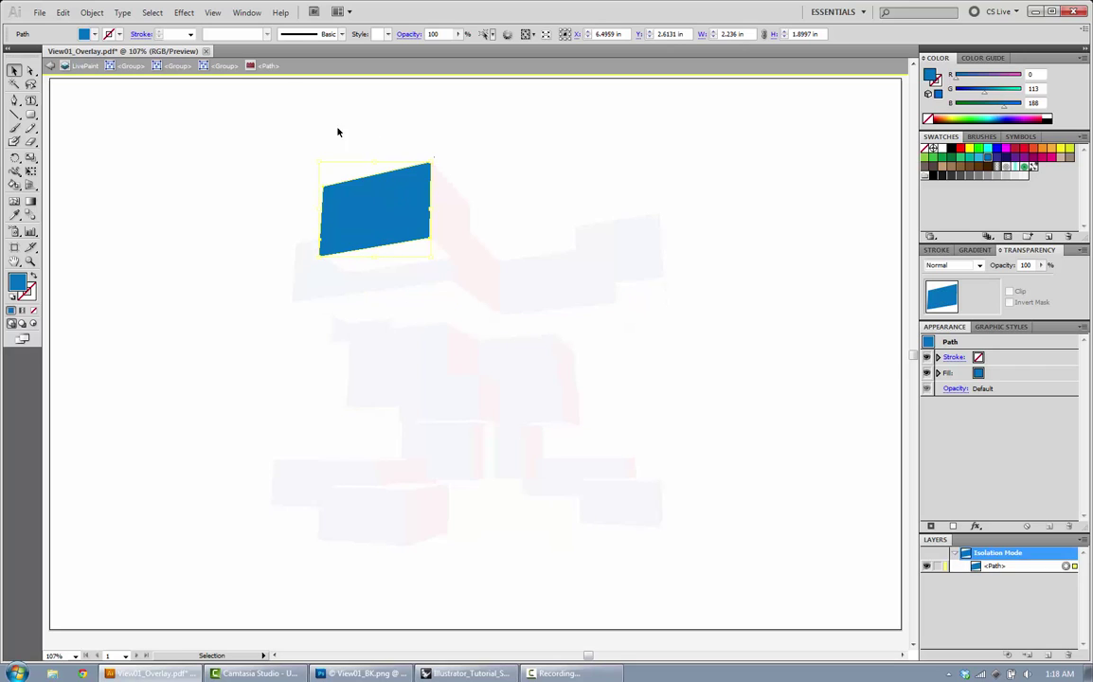
- Step back out through the nested groups and leave isolation mode
click(223, 66)
click(171, 65)
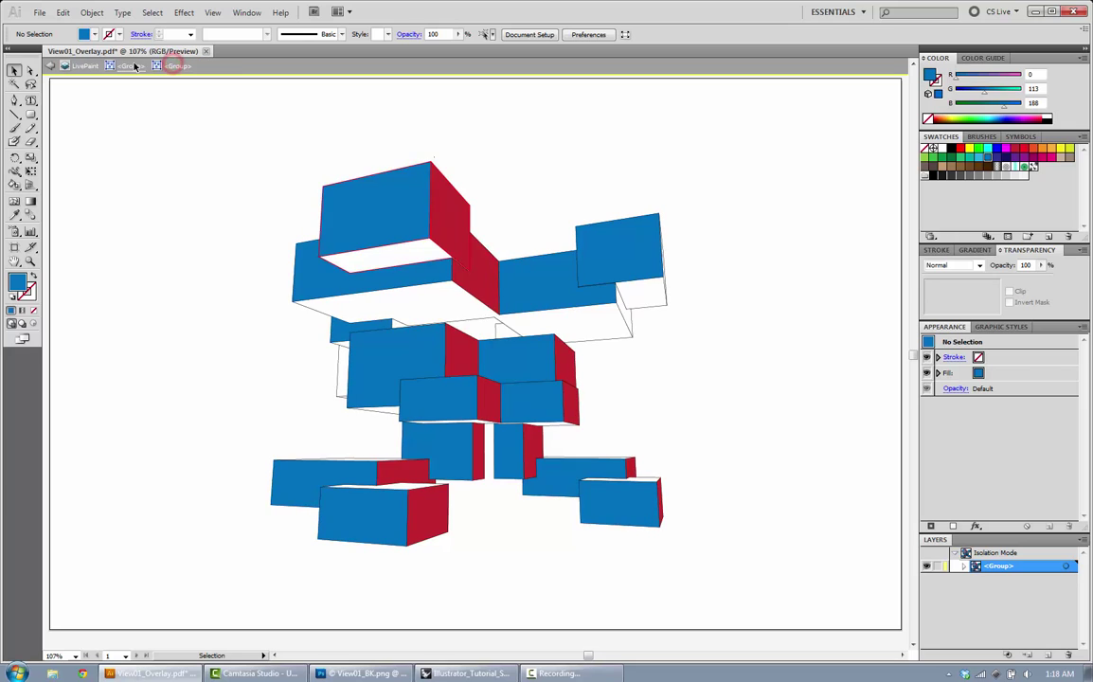
click(134, 66)
click(82, 66)
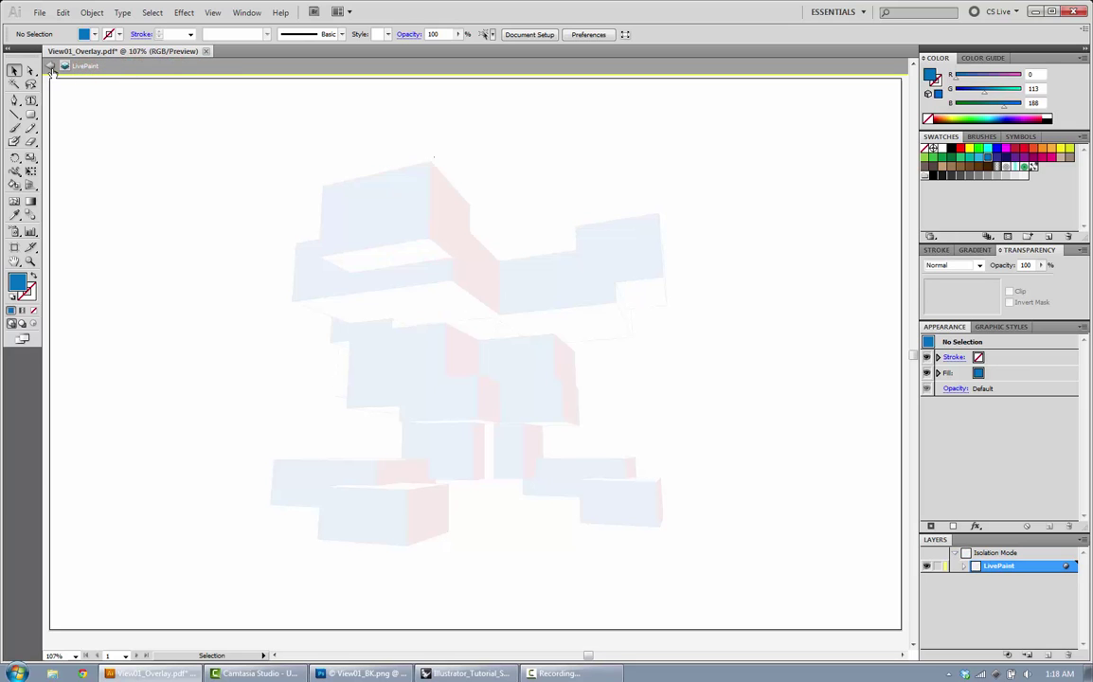
click(50, 71)
click(205, 151)
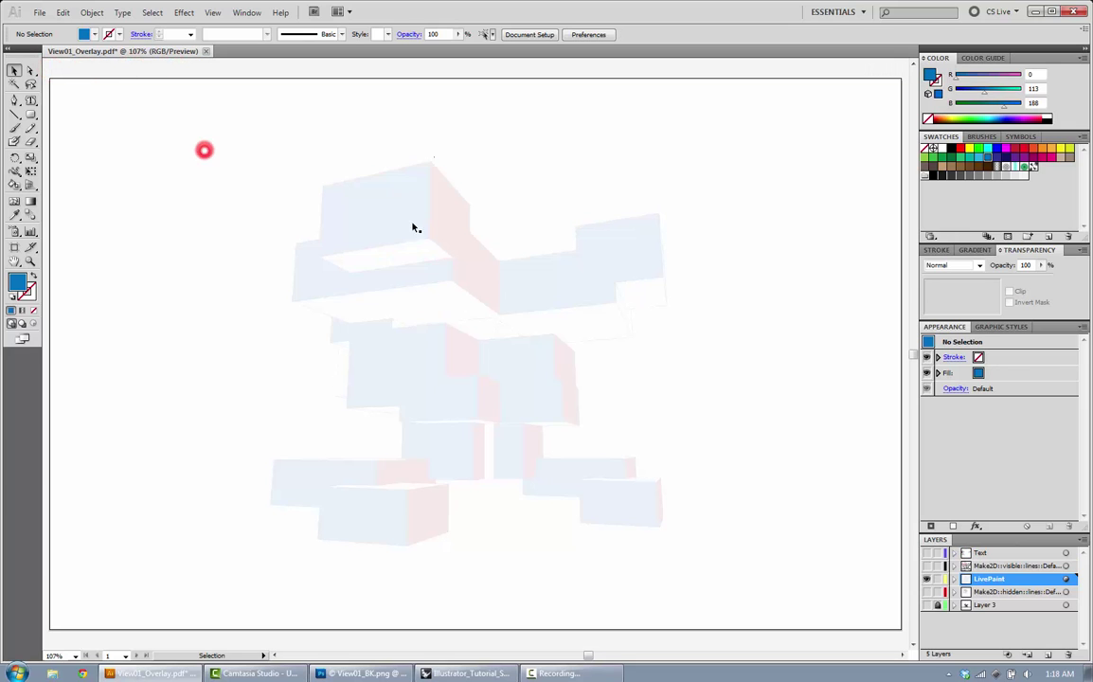
- Show the render, hidden-line, Make2D visible-line and Volume label layers again
click(924, 594)
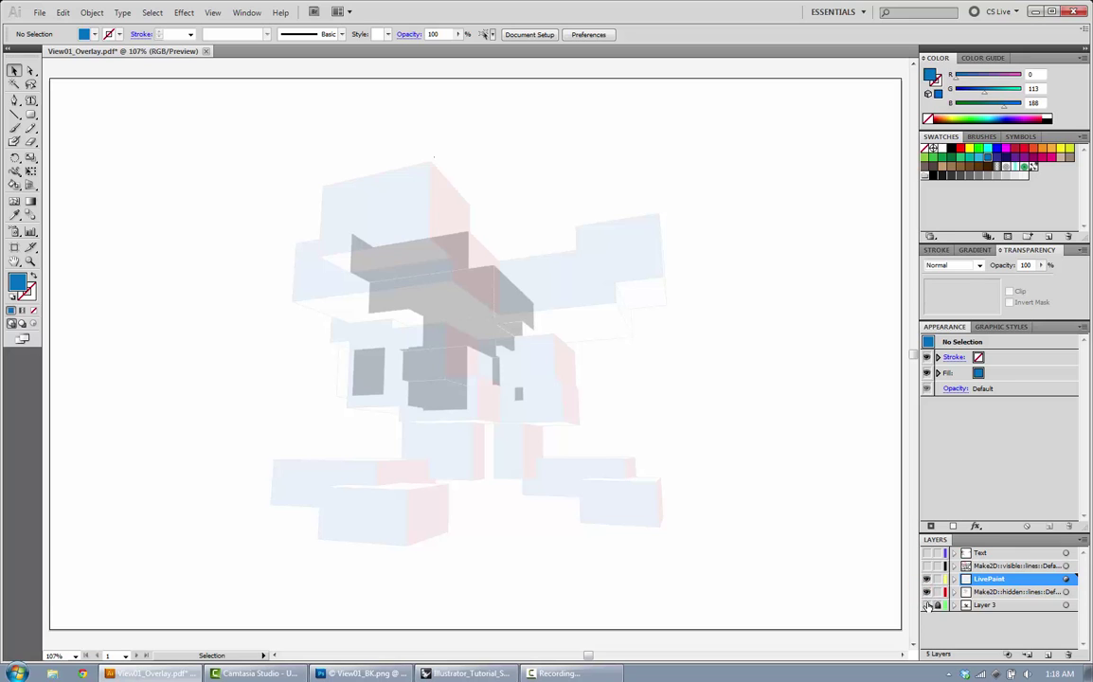
click(927, 605)
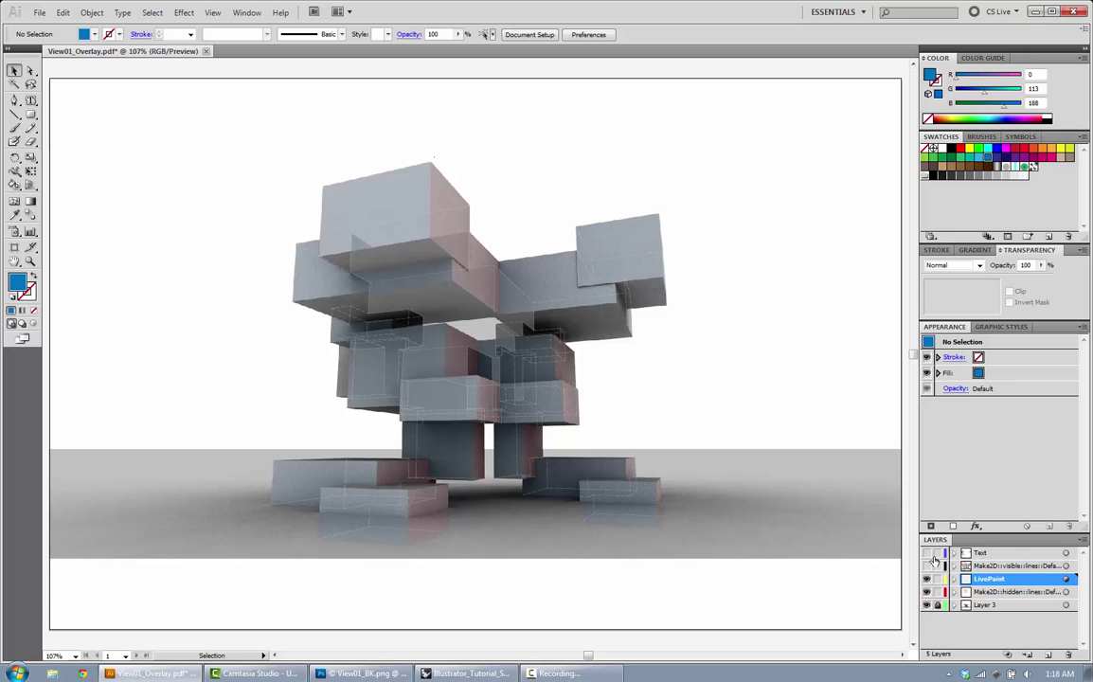
click(927, 566)
click(926, 552)
click(752, 251)
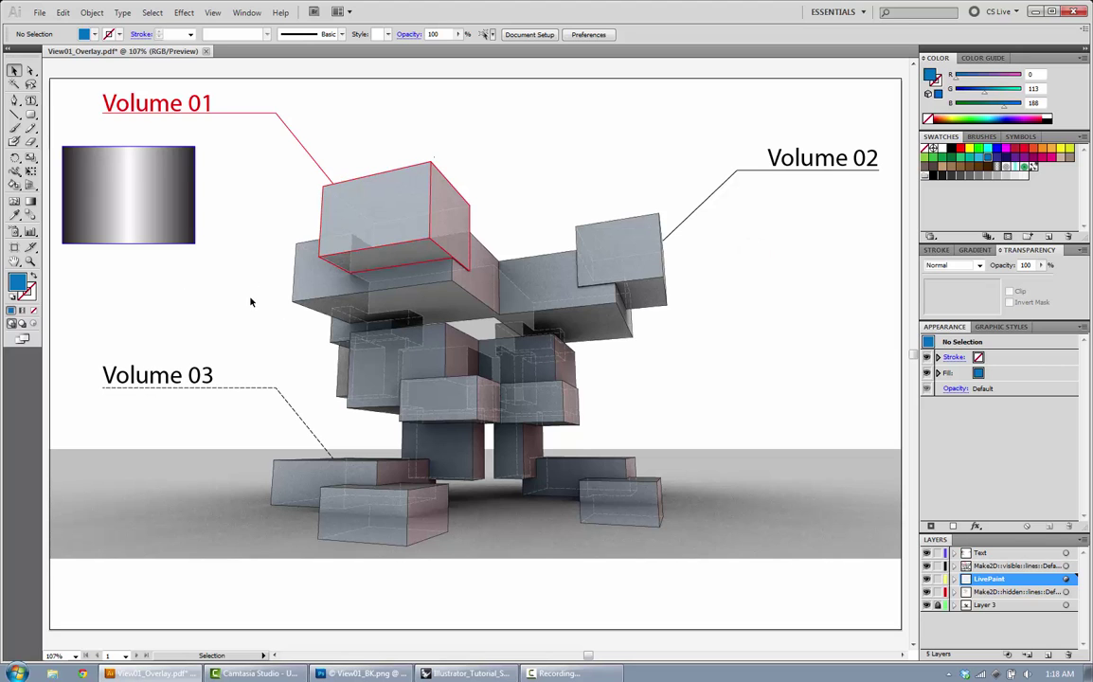
- Delete the gradient rectangle beside the Volume 01 label
drag(234, 324, 237, 398)
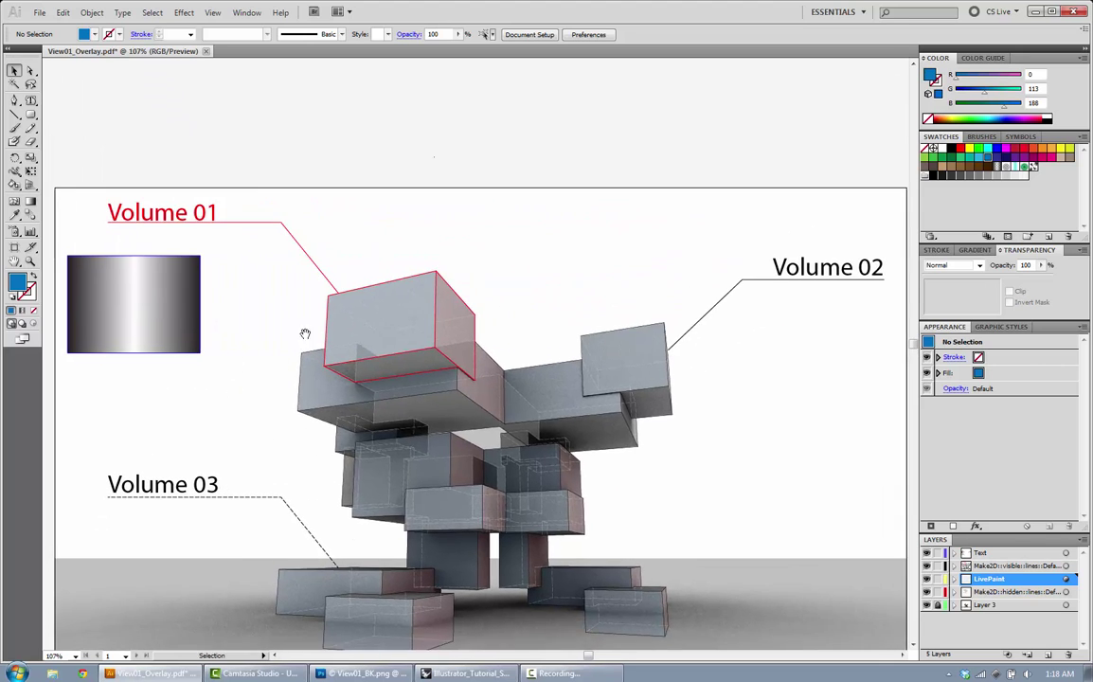
click(207, 212)
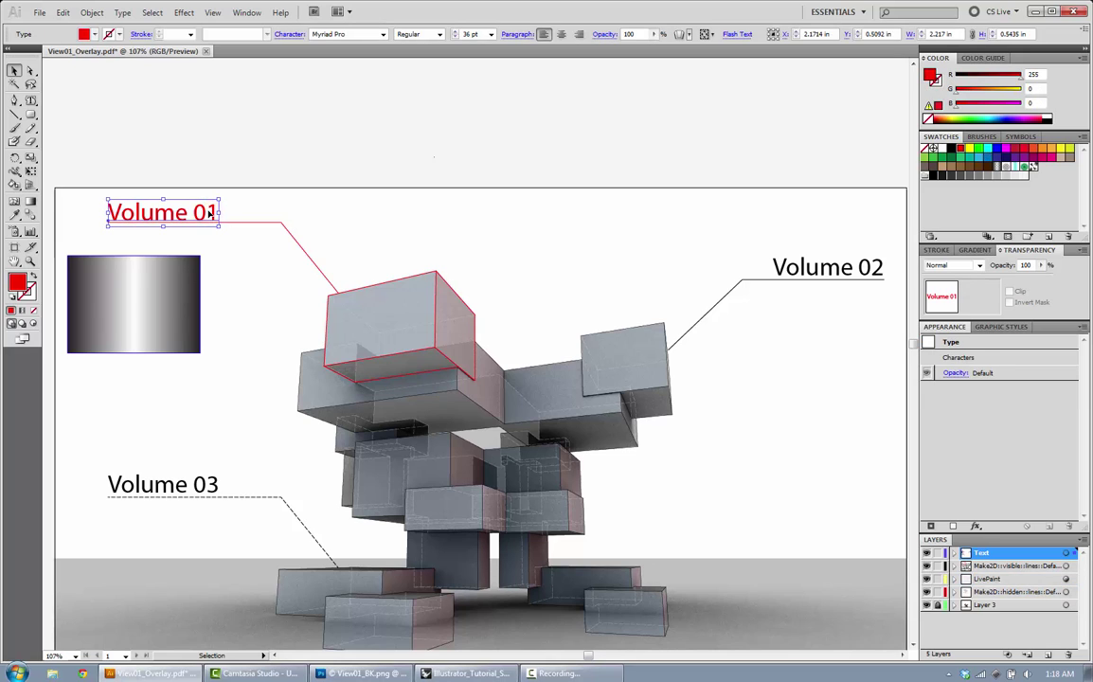
click(190, 119)
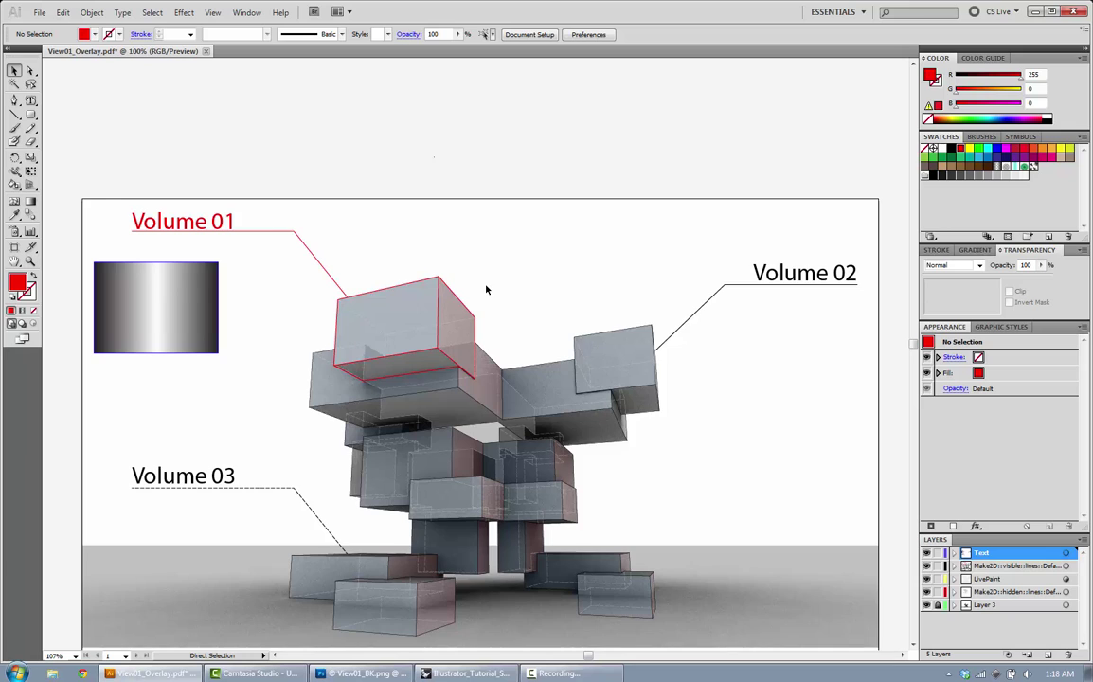
scroll(486, 290, down, 2)
click(92, 166)
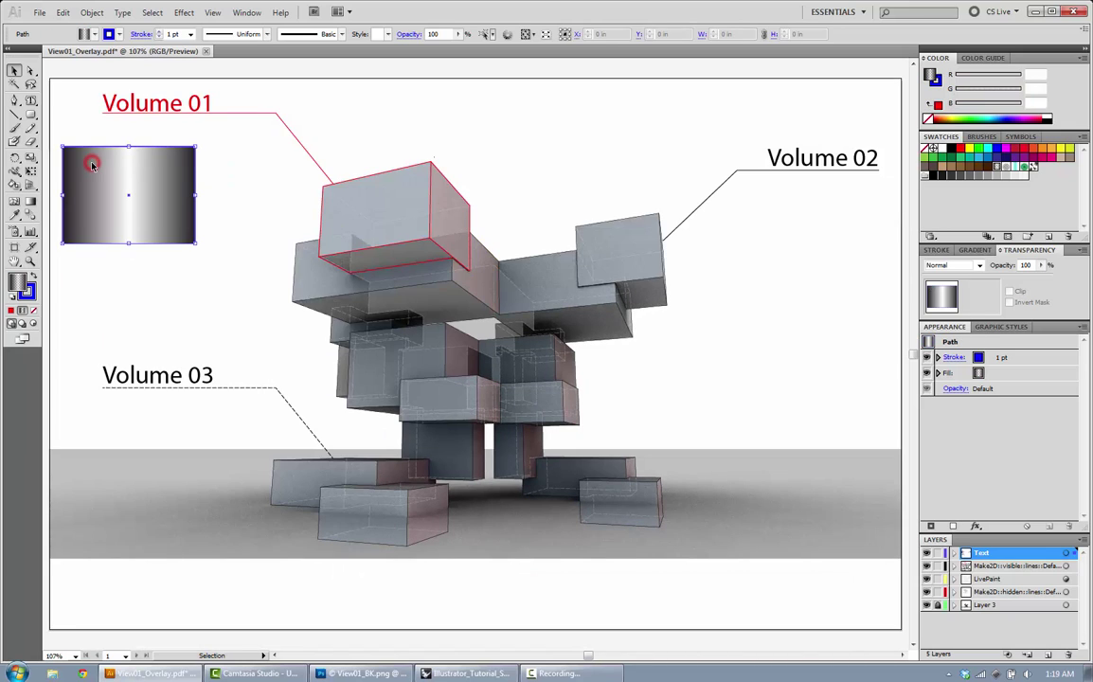
key(Delete)
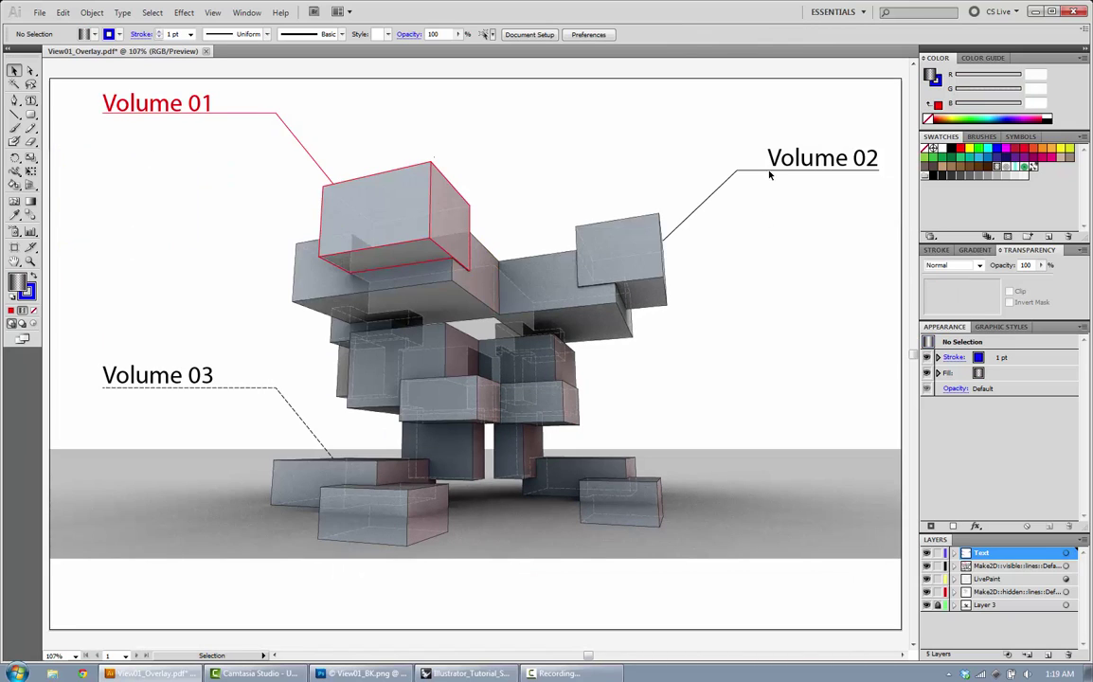